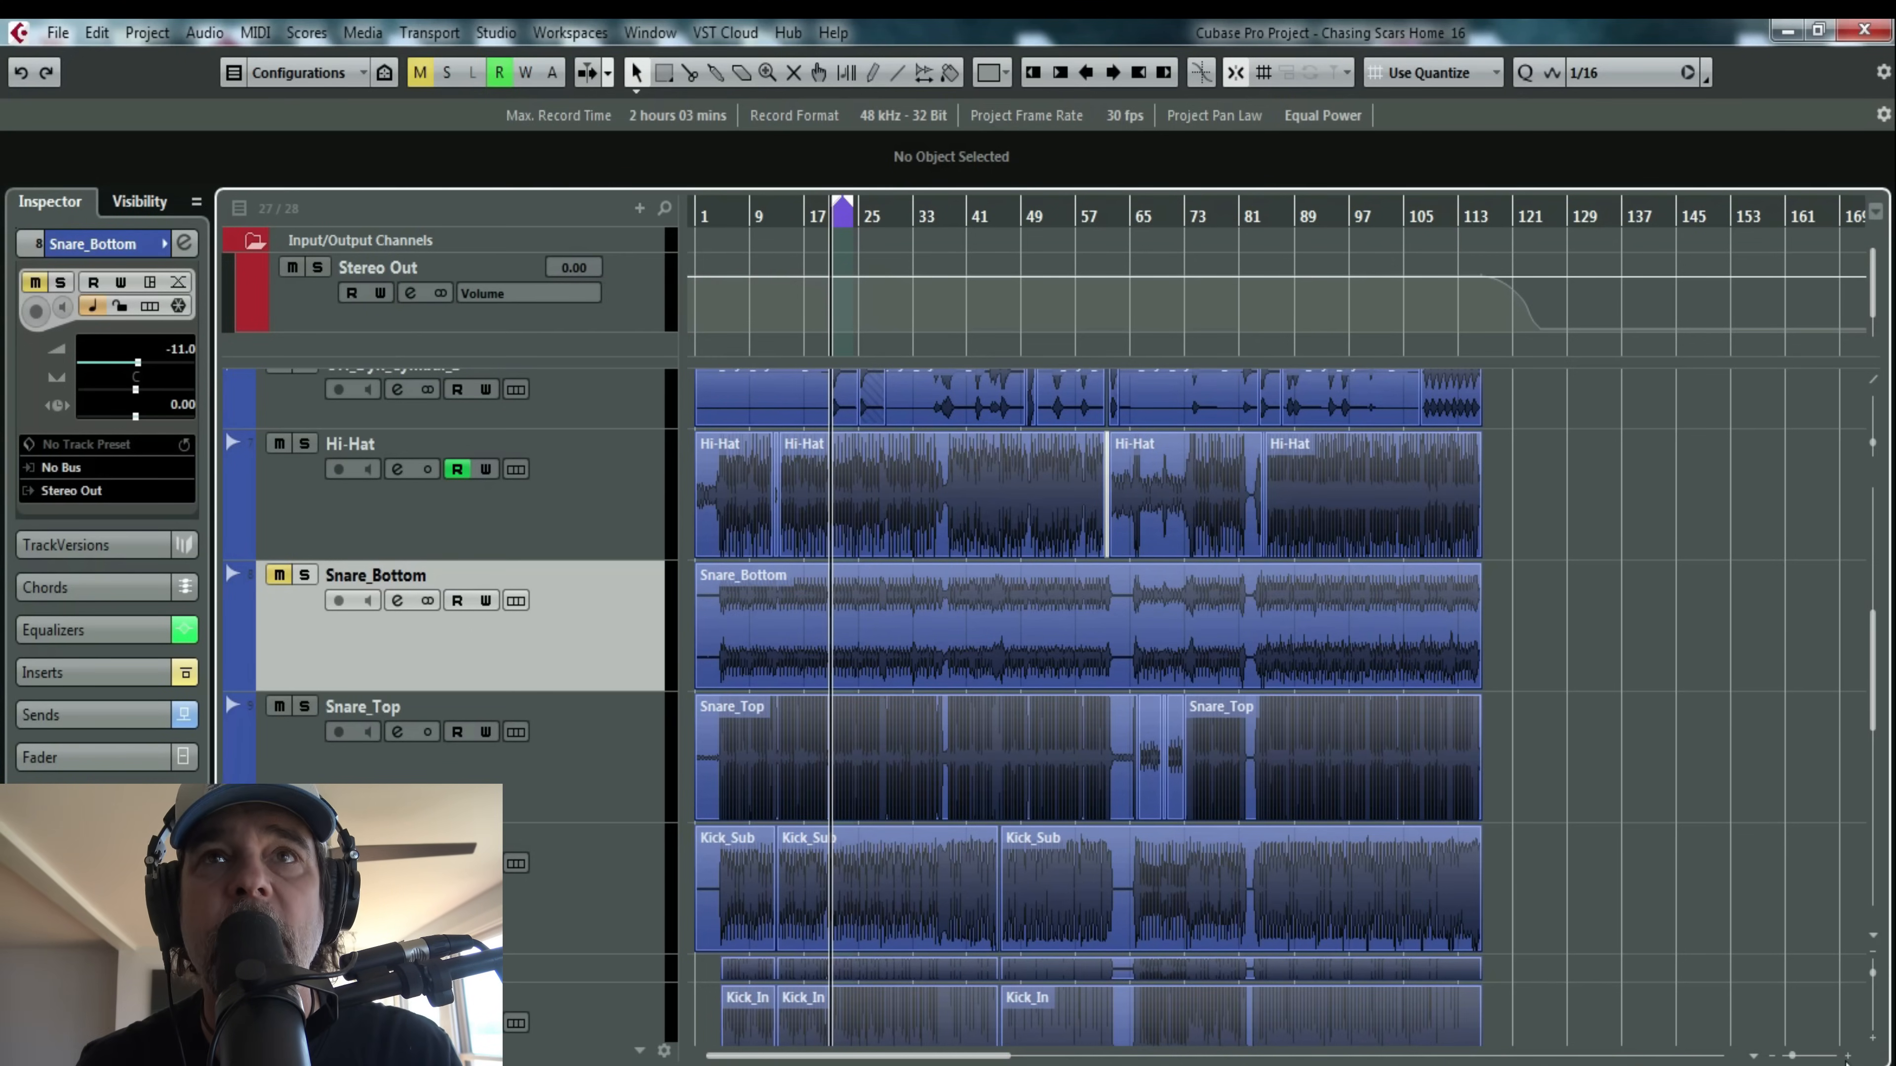
# Solo the Snare_Bottom track and raise its volume to -2.20 dB during playback.
pyautogui.press('space')
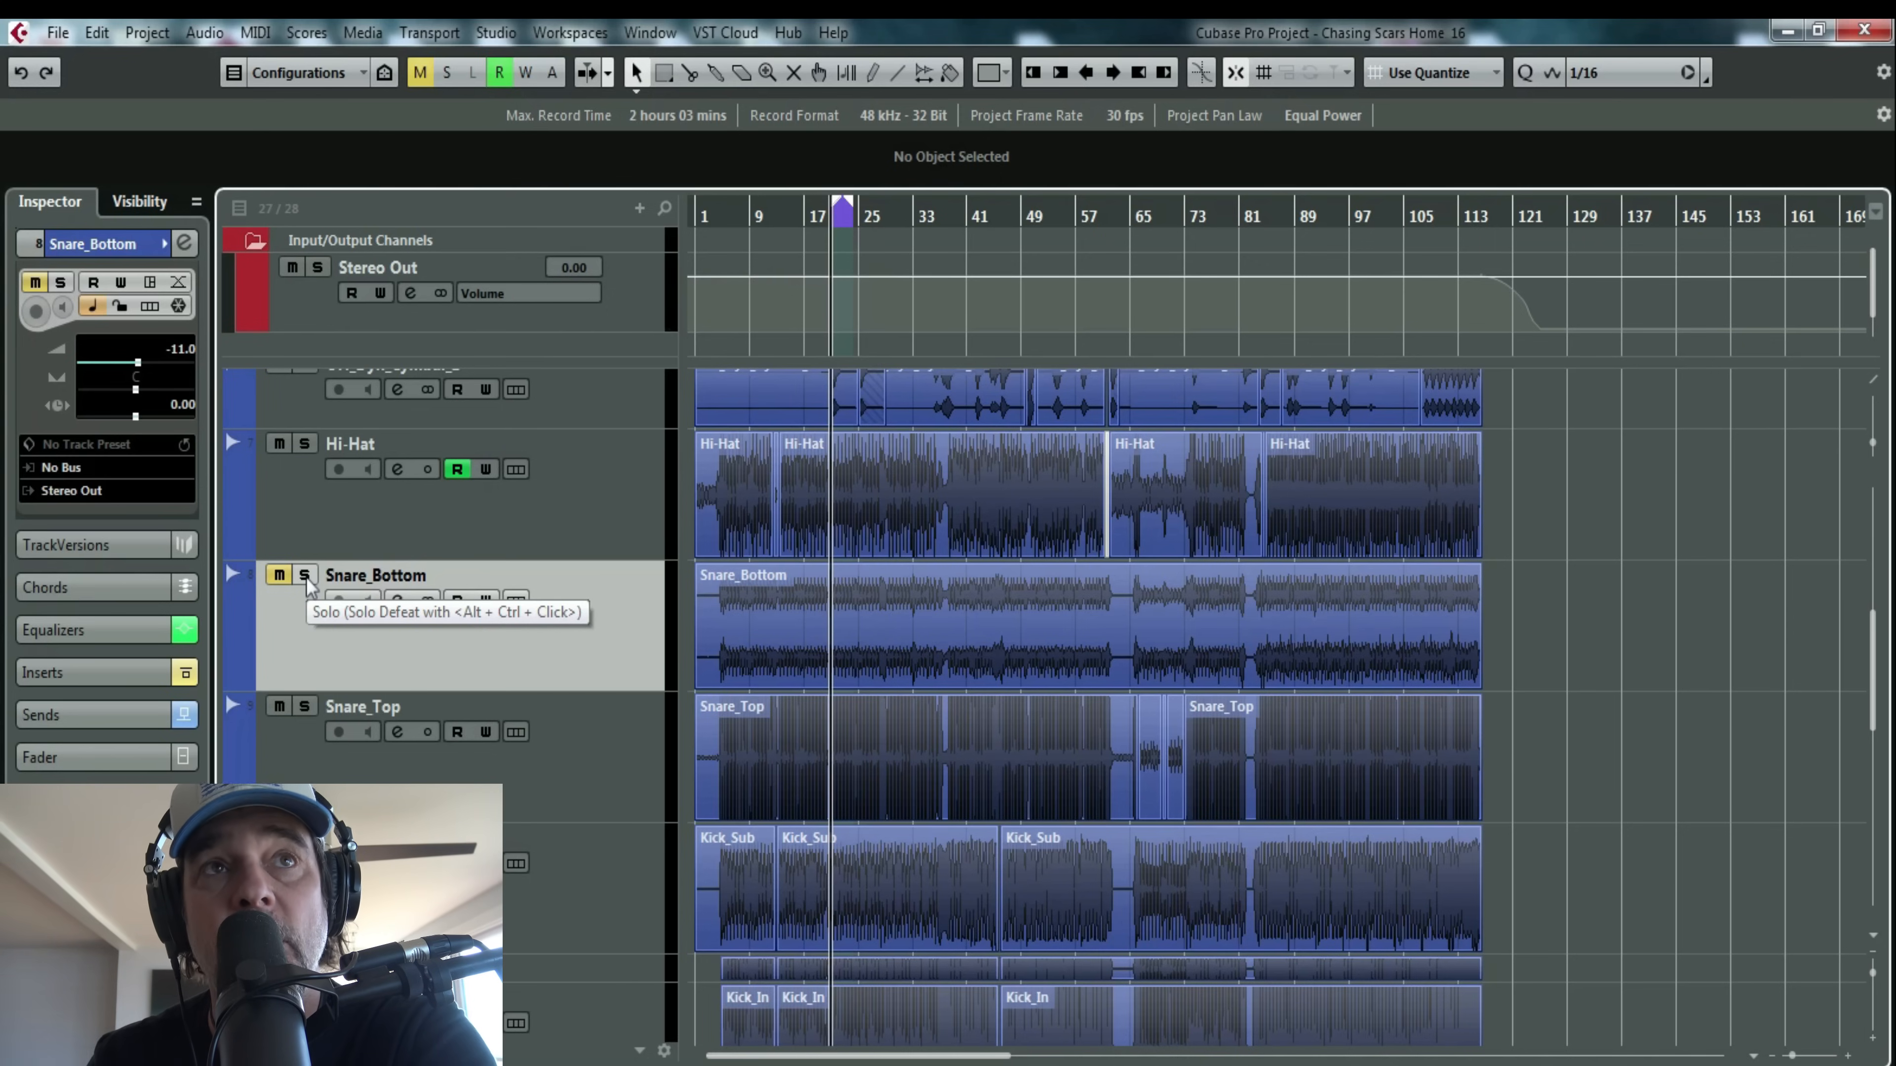
pyautogui.click(305, 577)
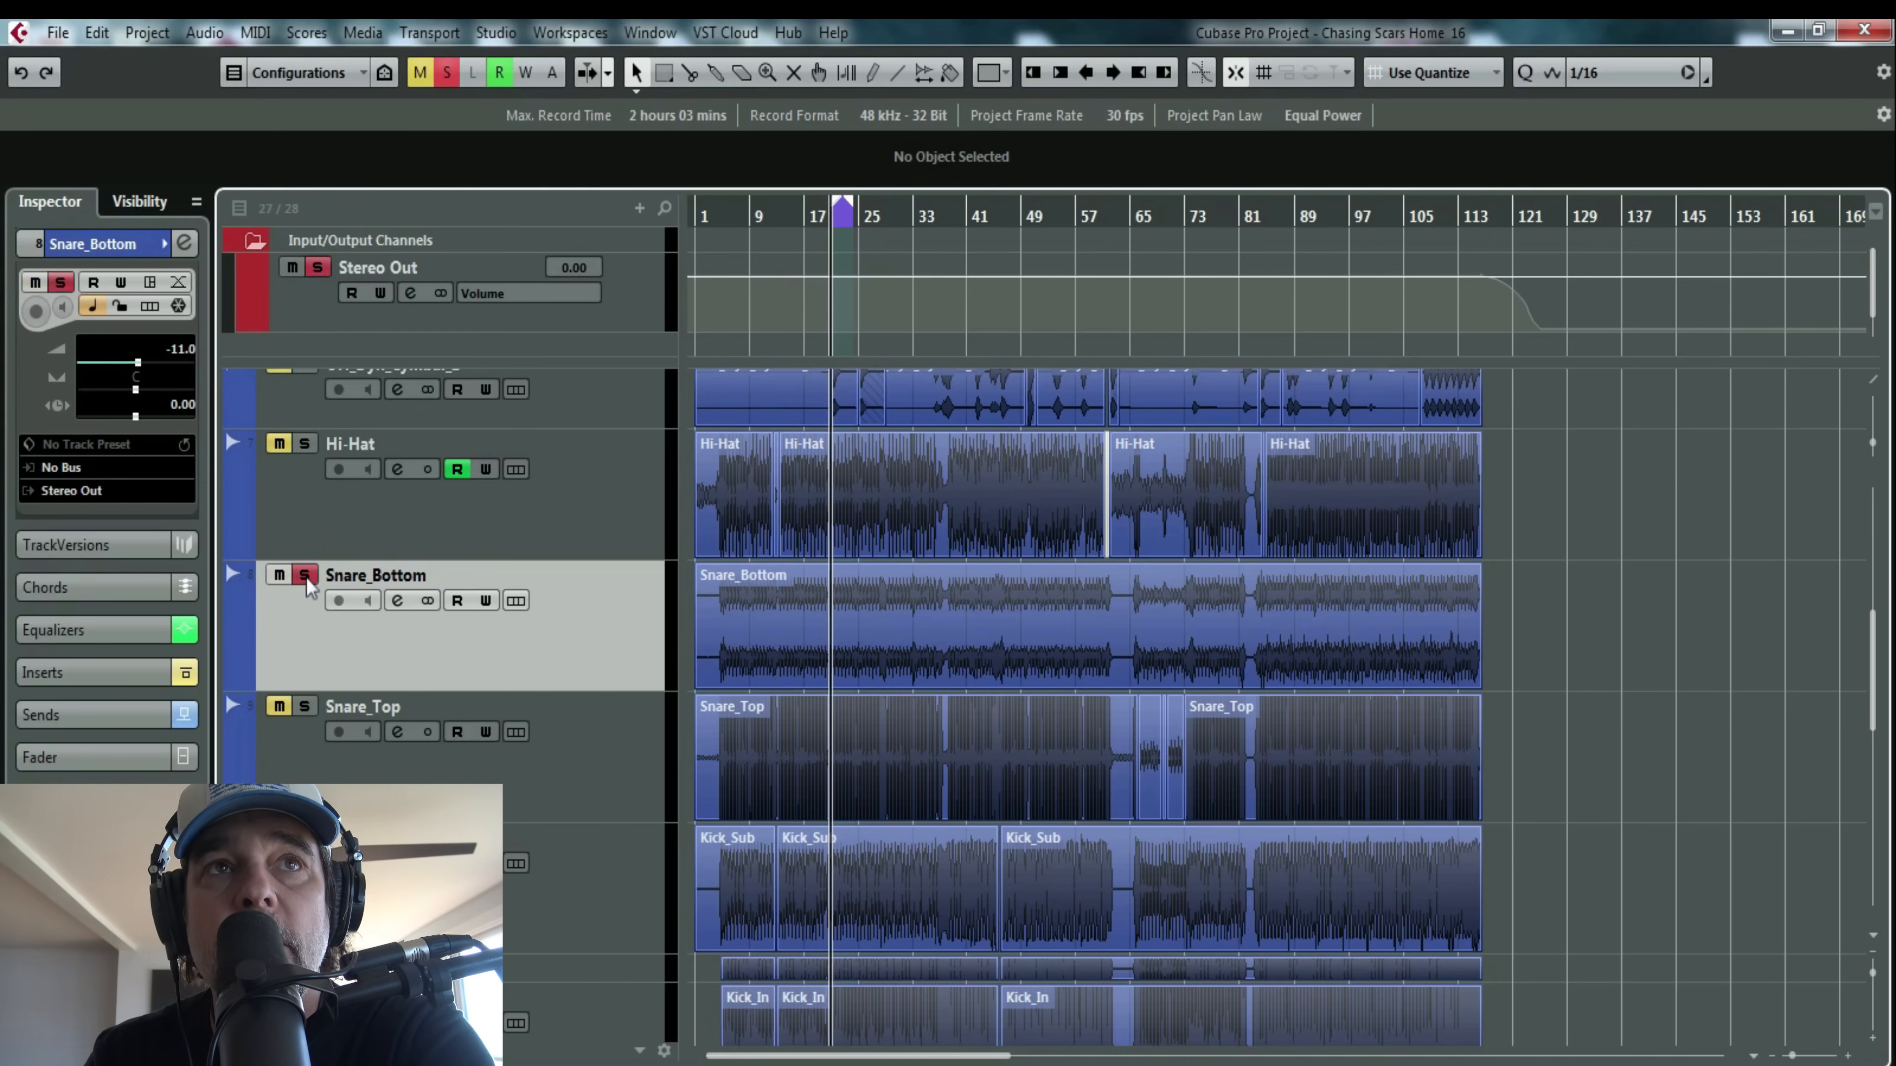
pyautogui.click(397, 600)
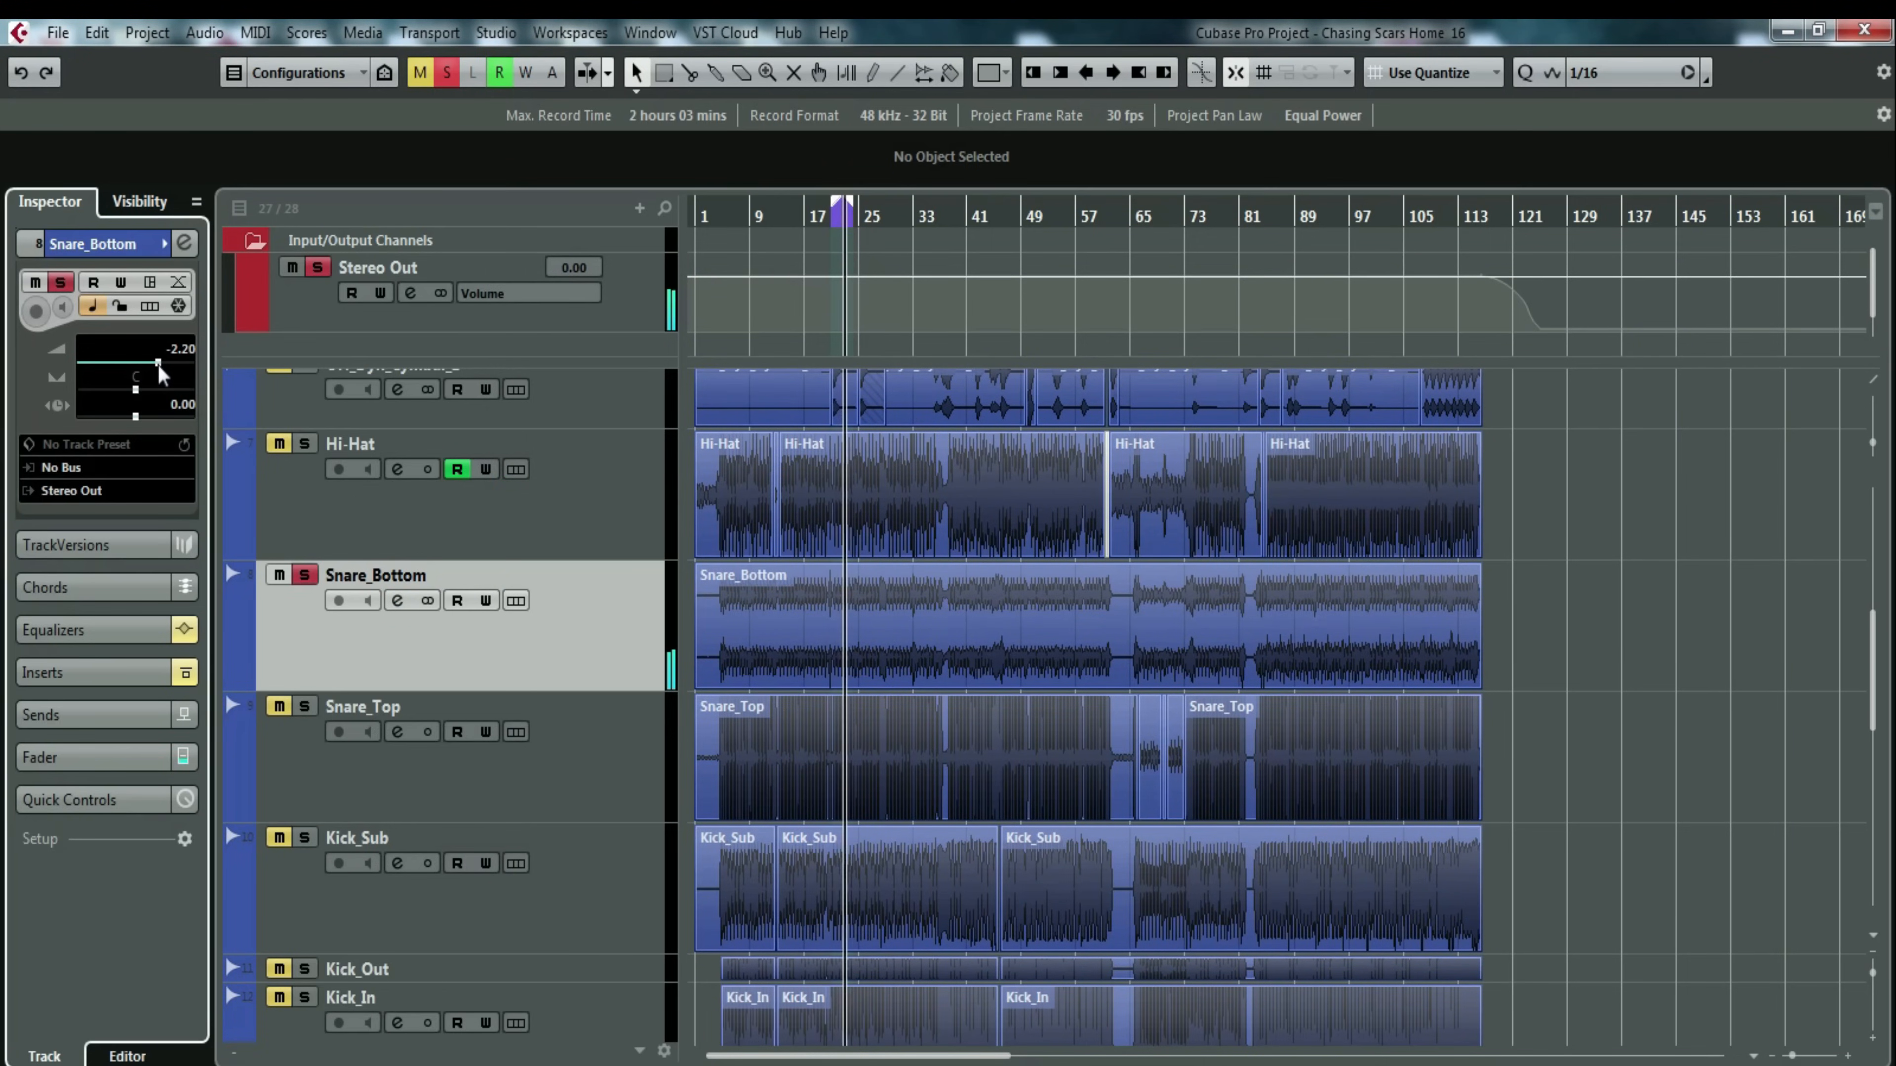
pyautogui.moveTo(139, 365); pyautogui.dragTo(159, 366)
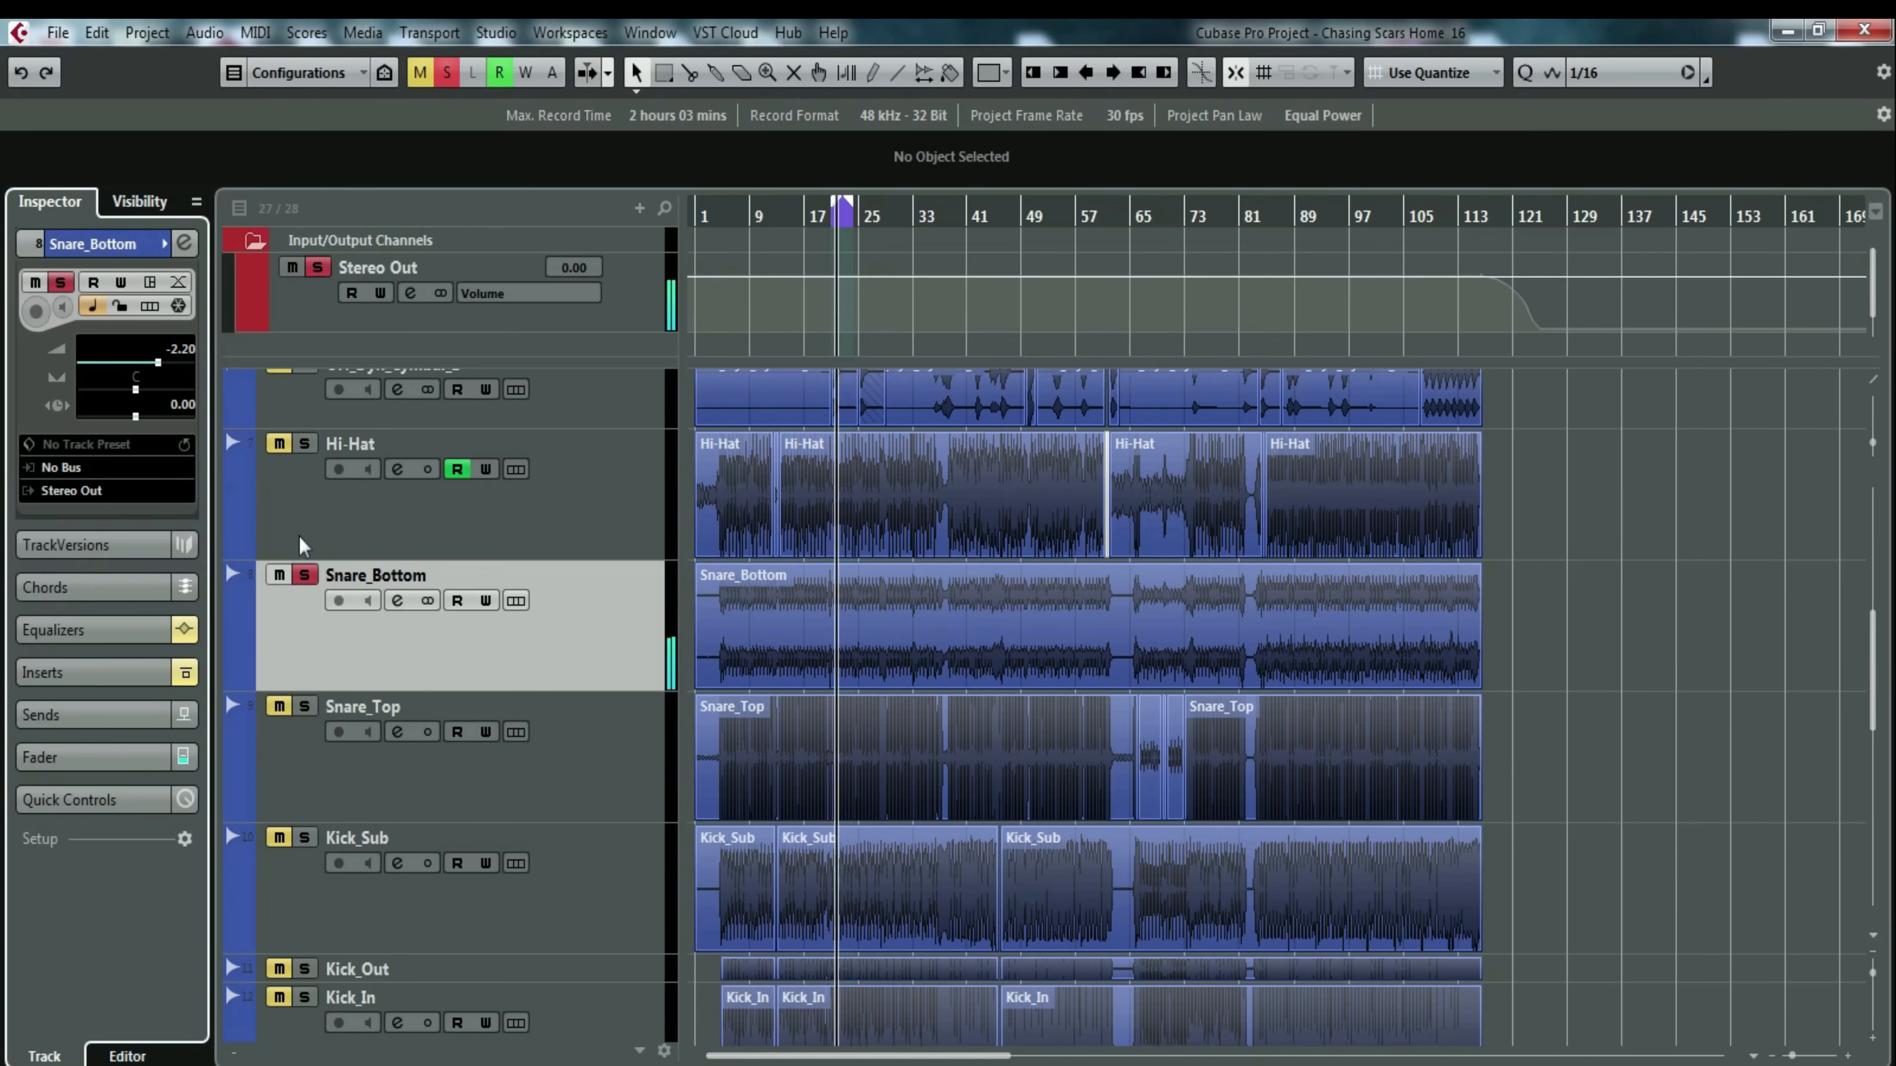
# Turn off solo and mute on Snare_Bottom, and enable the equalizer in its channel settings.
pyautogui.click(306, 577)
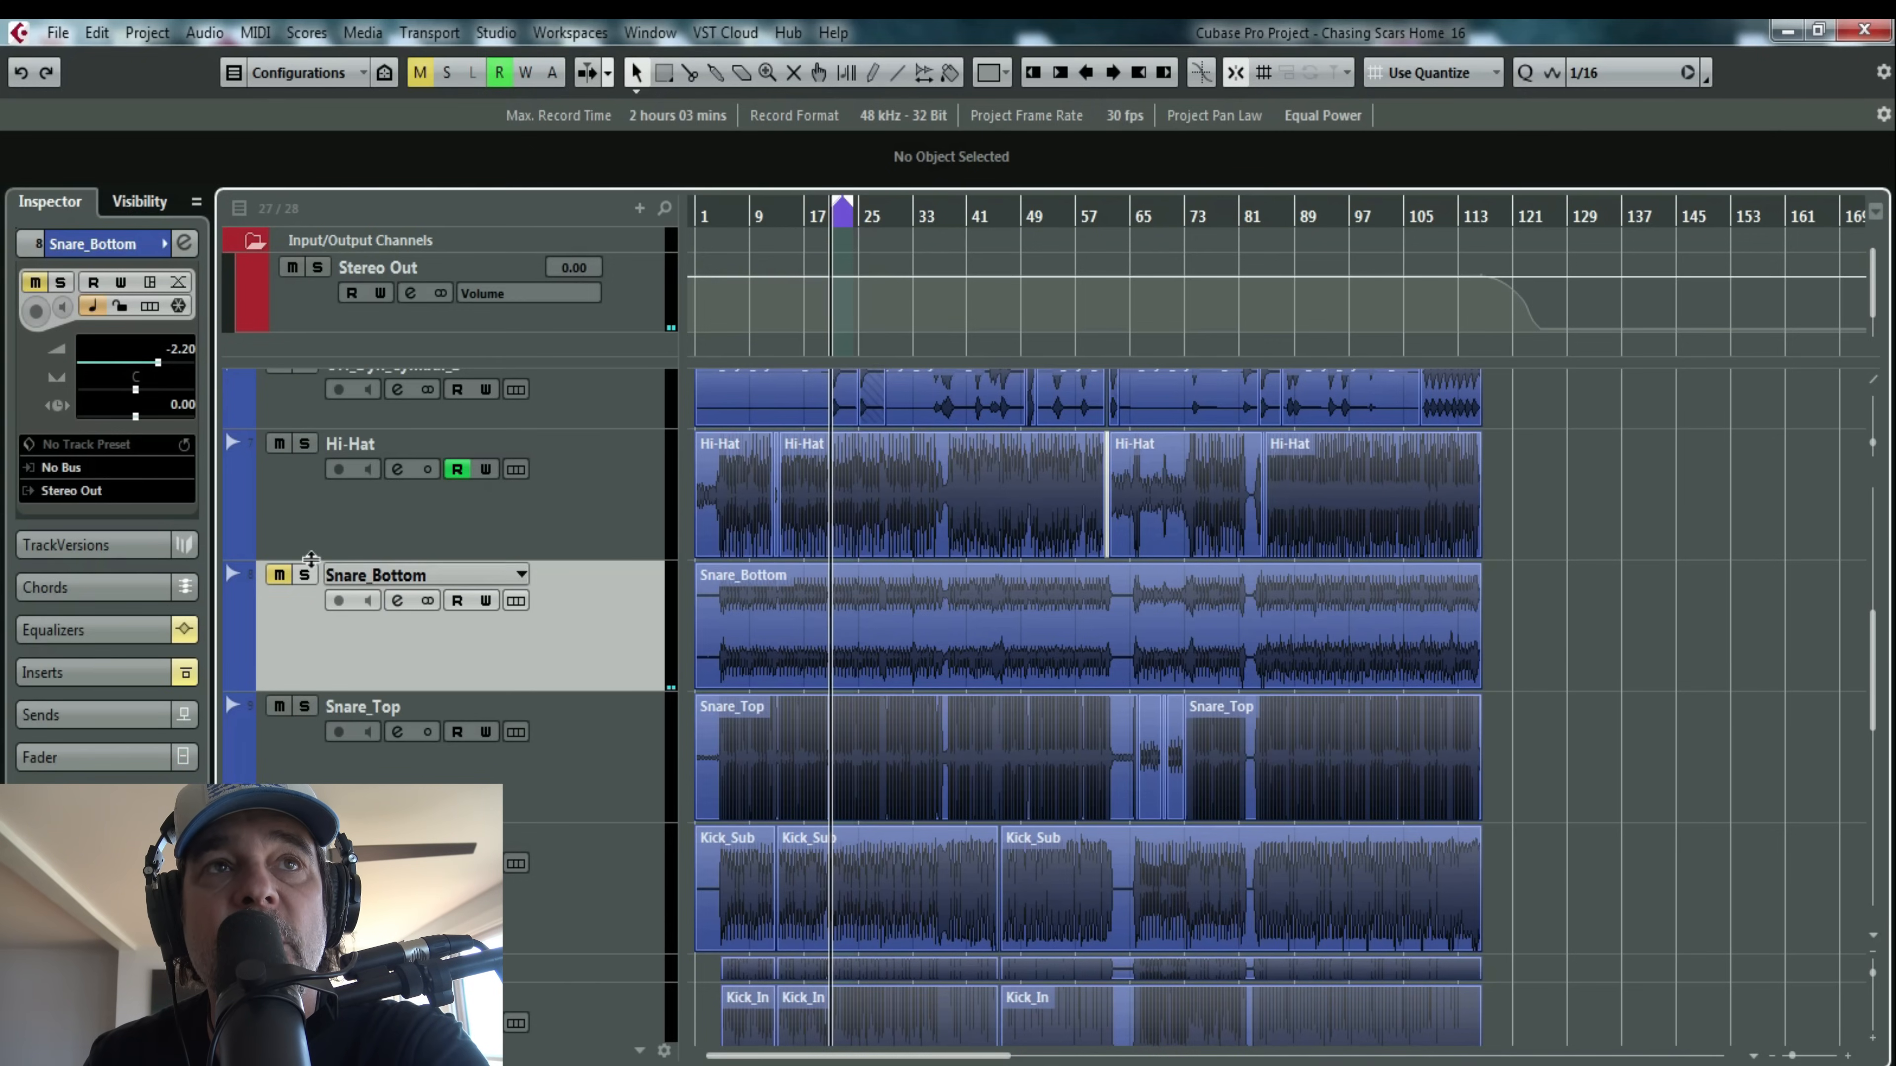
pyautogui.click(280, 576)
pyautogui.click(397, 601)
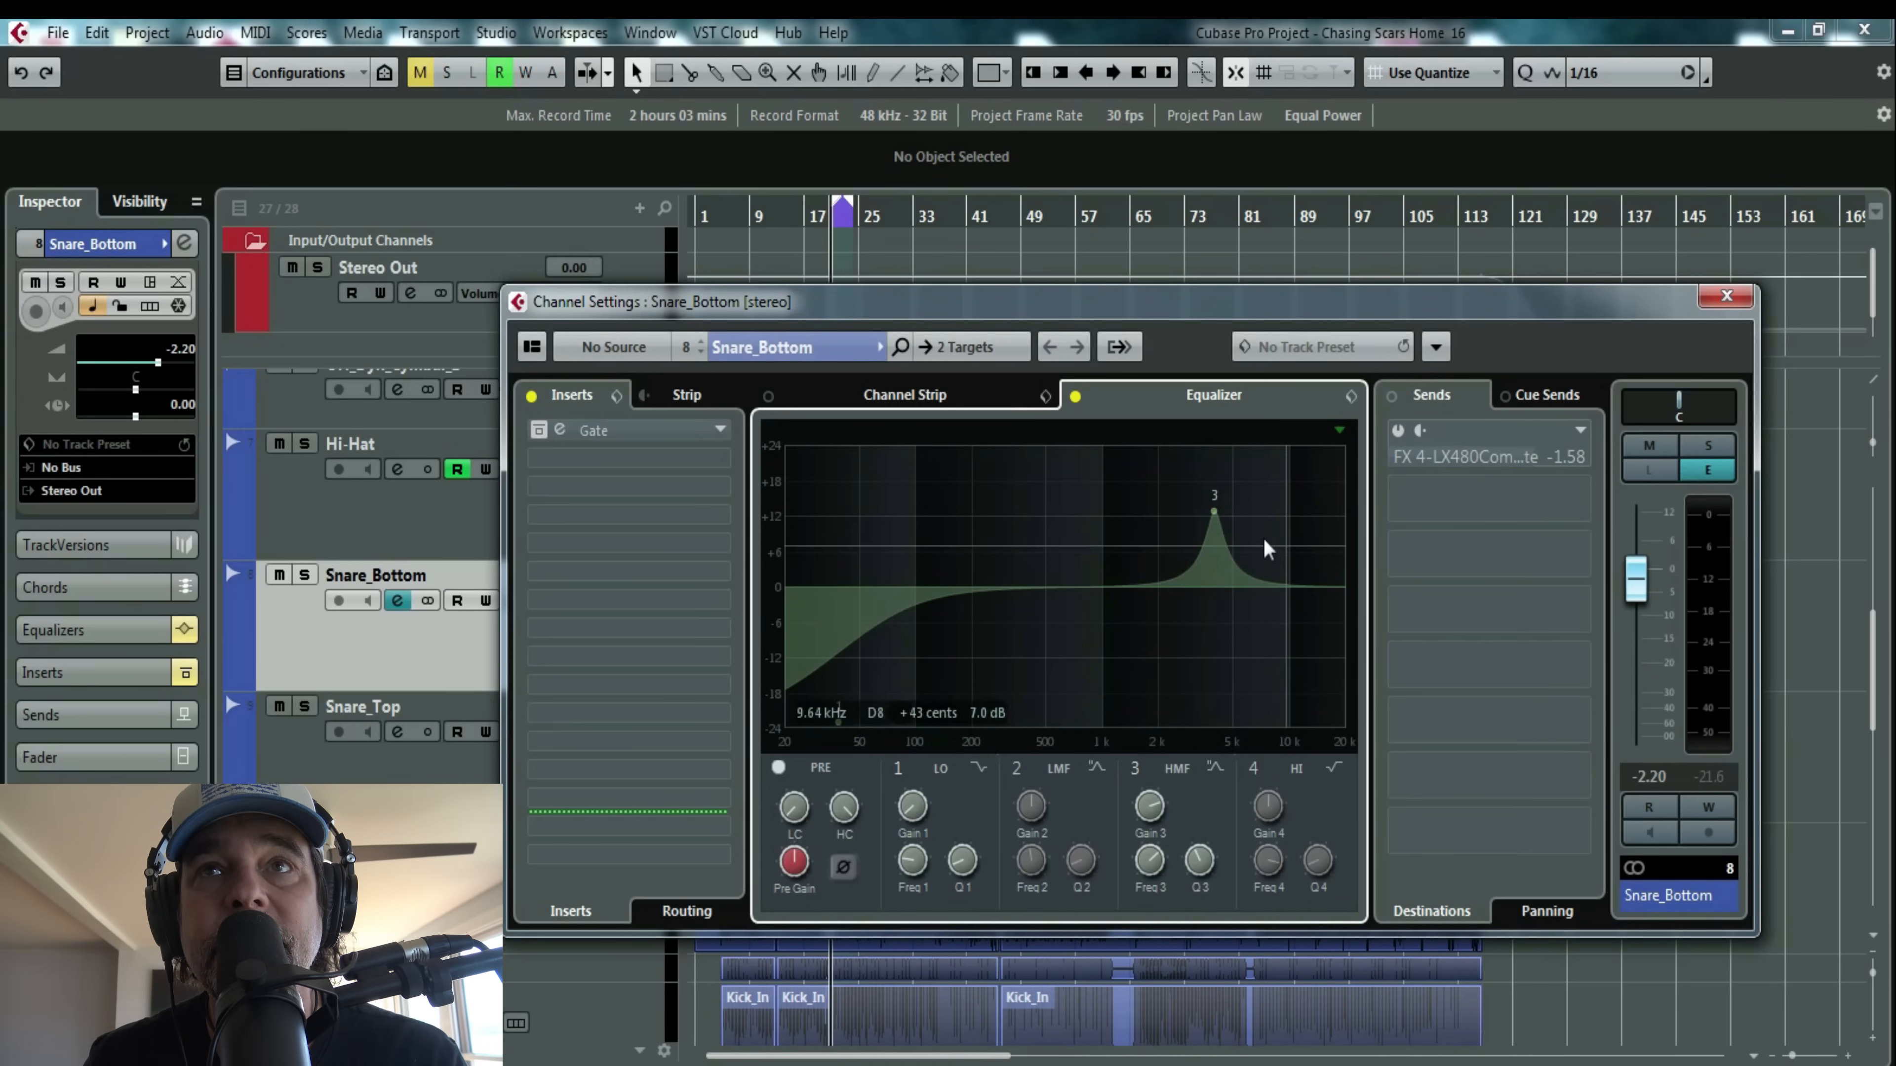
pyautogui.click(1075, 397)
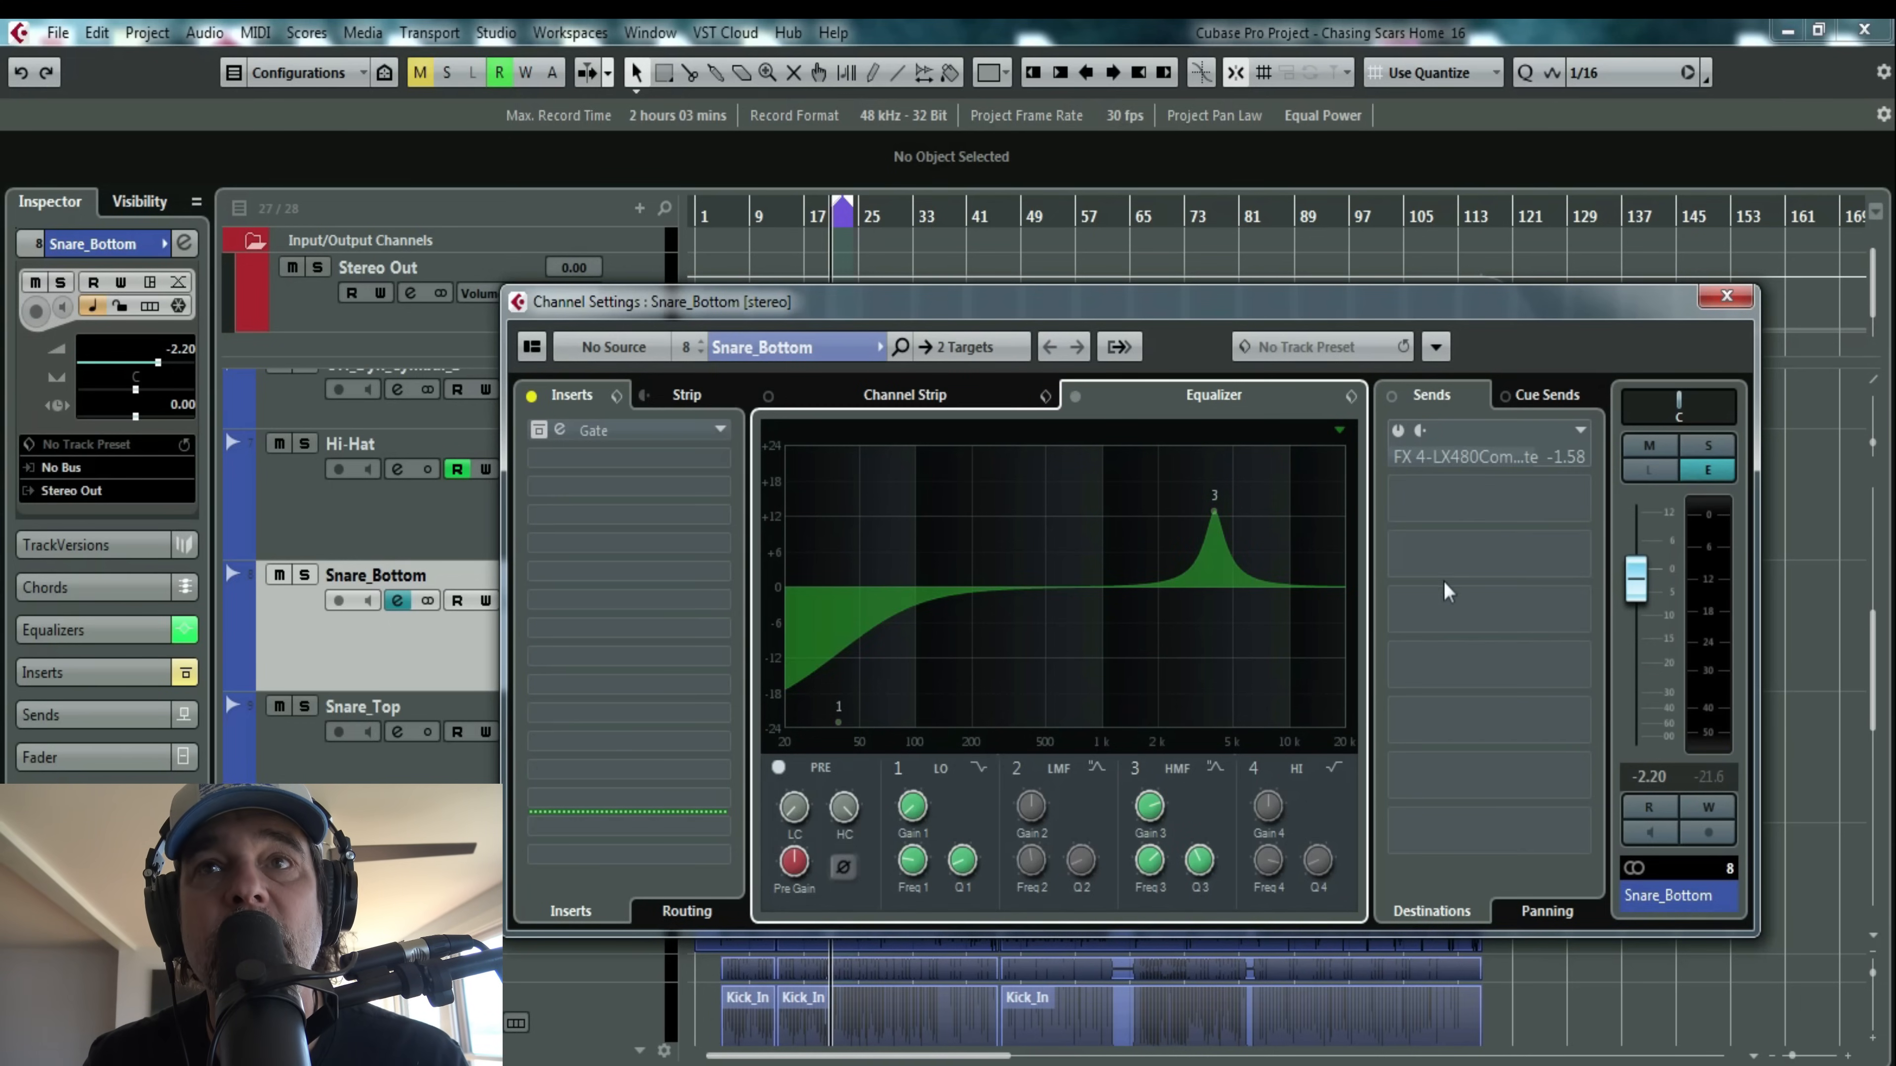
# Play with the Snare_Bottom channel soloed and set equalizer band 3 to 4.01 kHz with a 14.2 dB boost.
pyautogui.press('space')
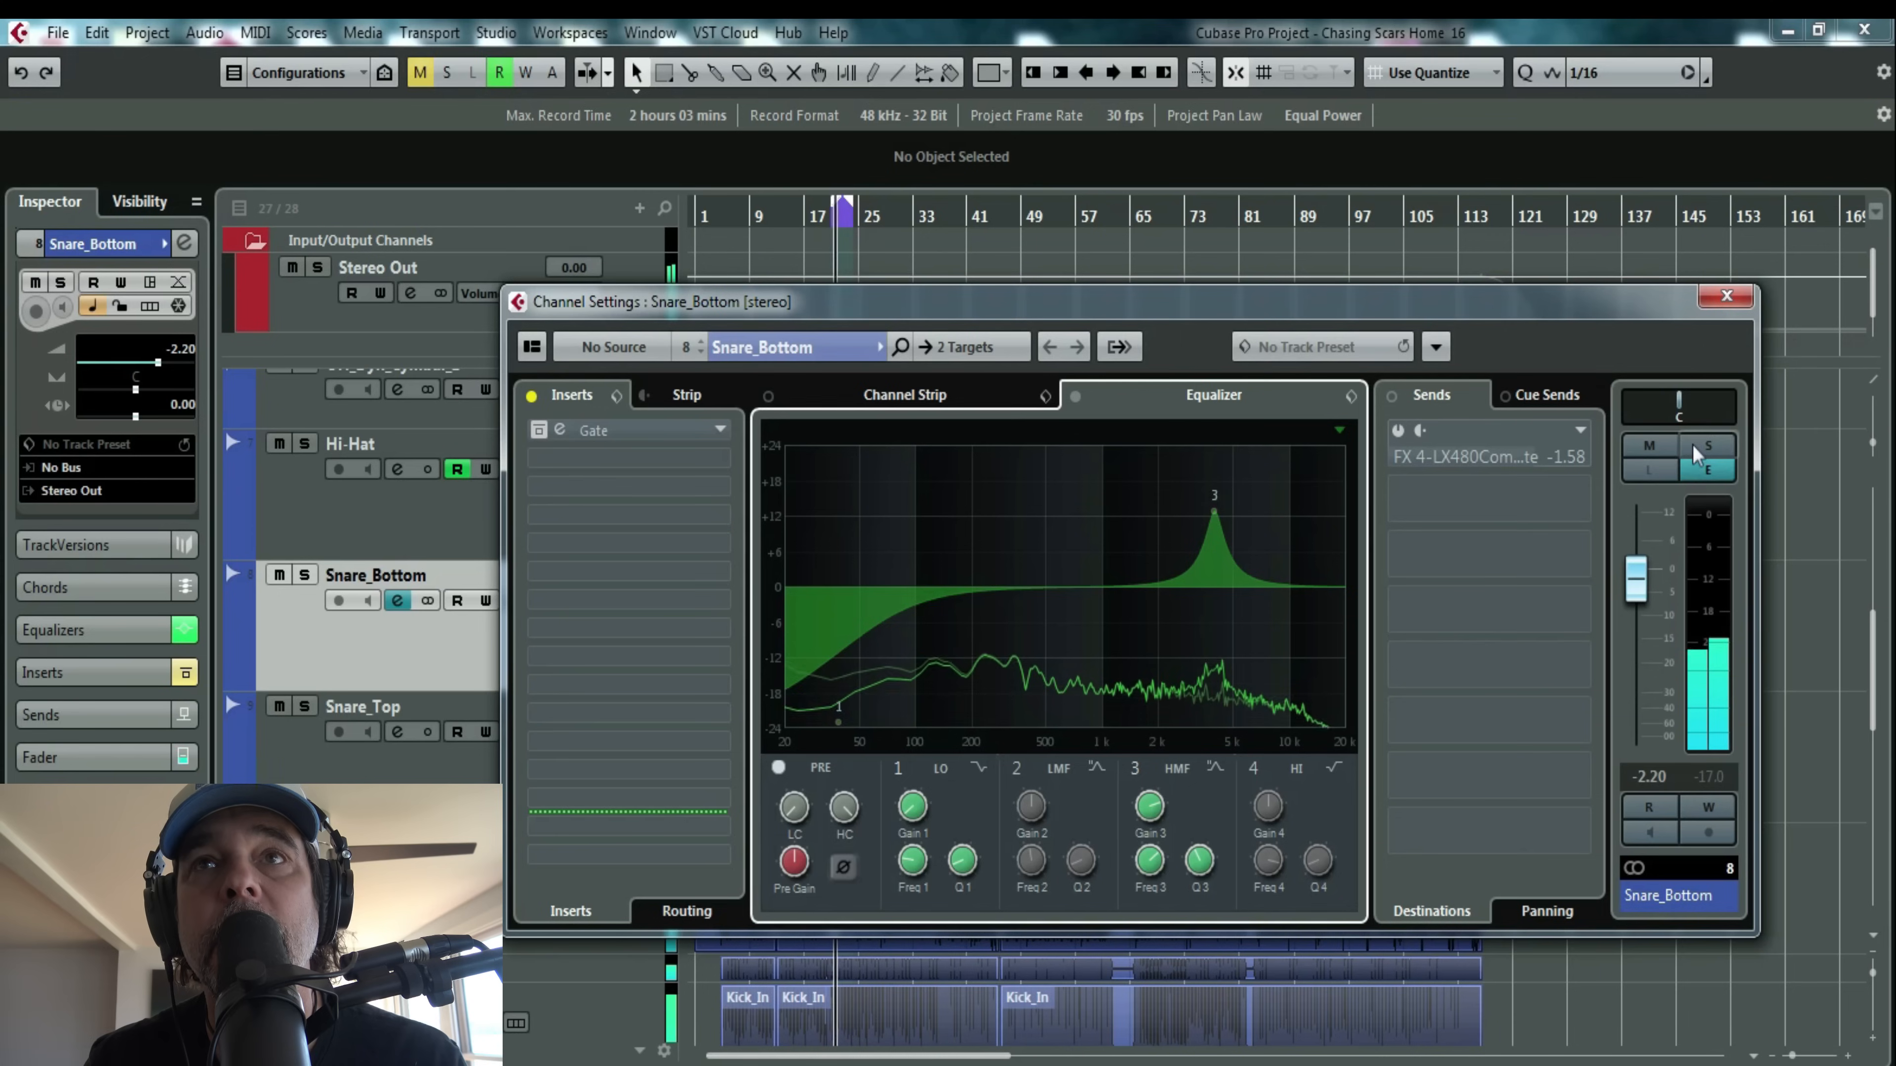
pyautogui.click(1706, 447)
pyautogui.moveTo(1203, 516); pyautogui.dragTo(1215, 501)
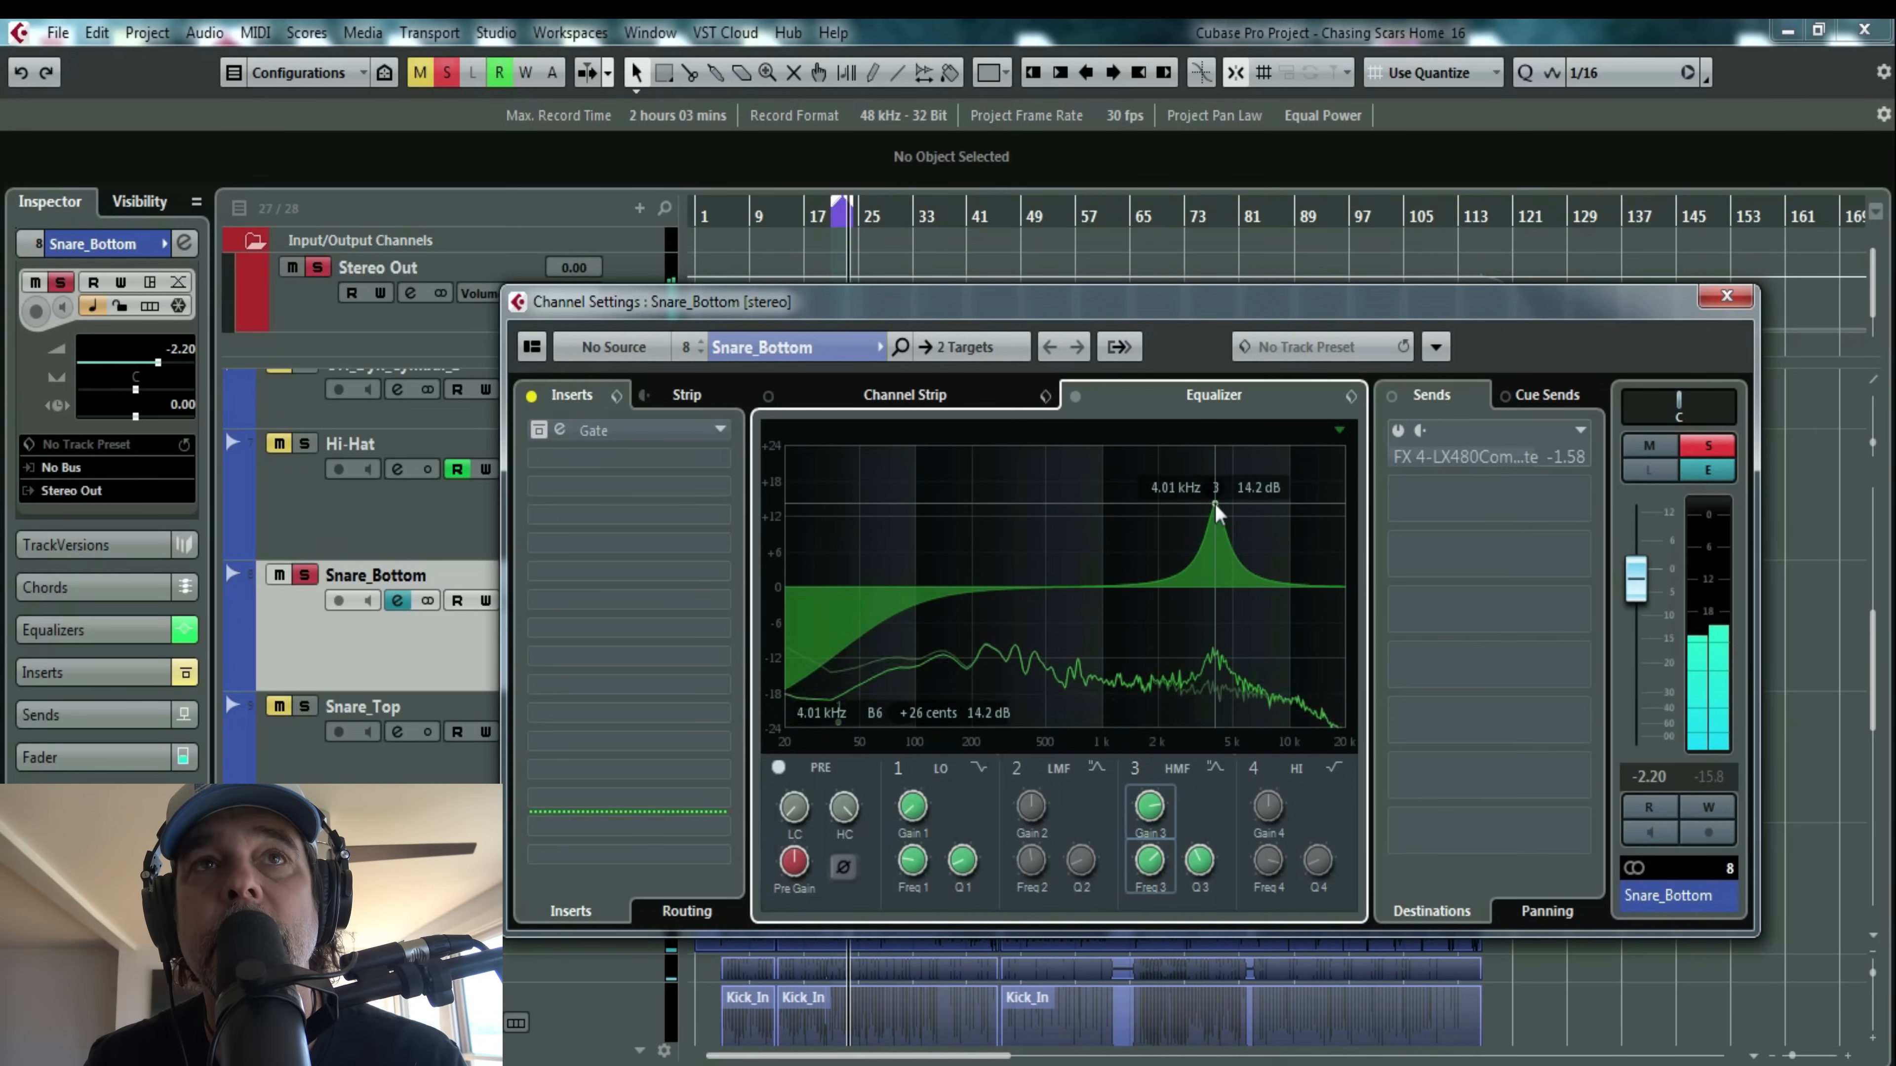
# Add FabFilter Saturn 2 to Snare_Bottom's second insert slot and bypass the channel's equalizer.
pyautogui.click(721, 489)
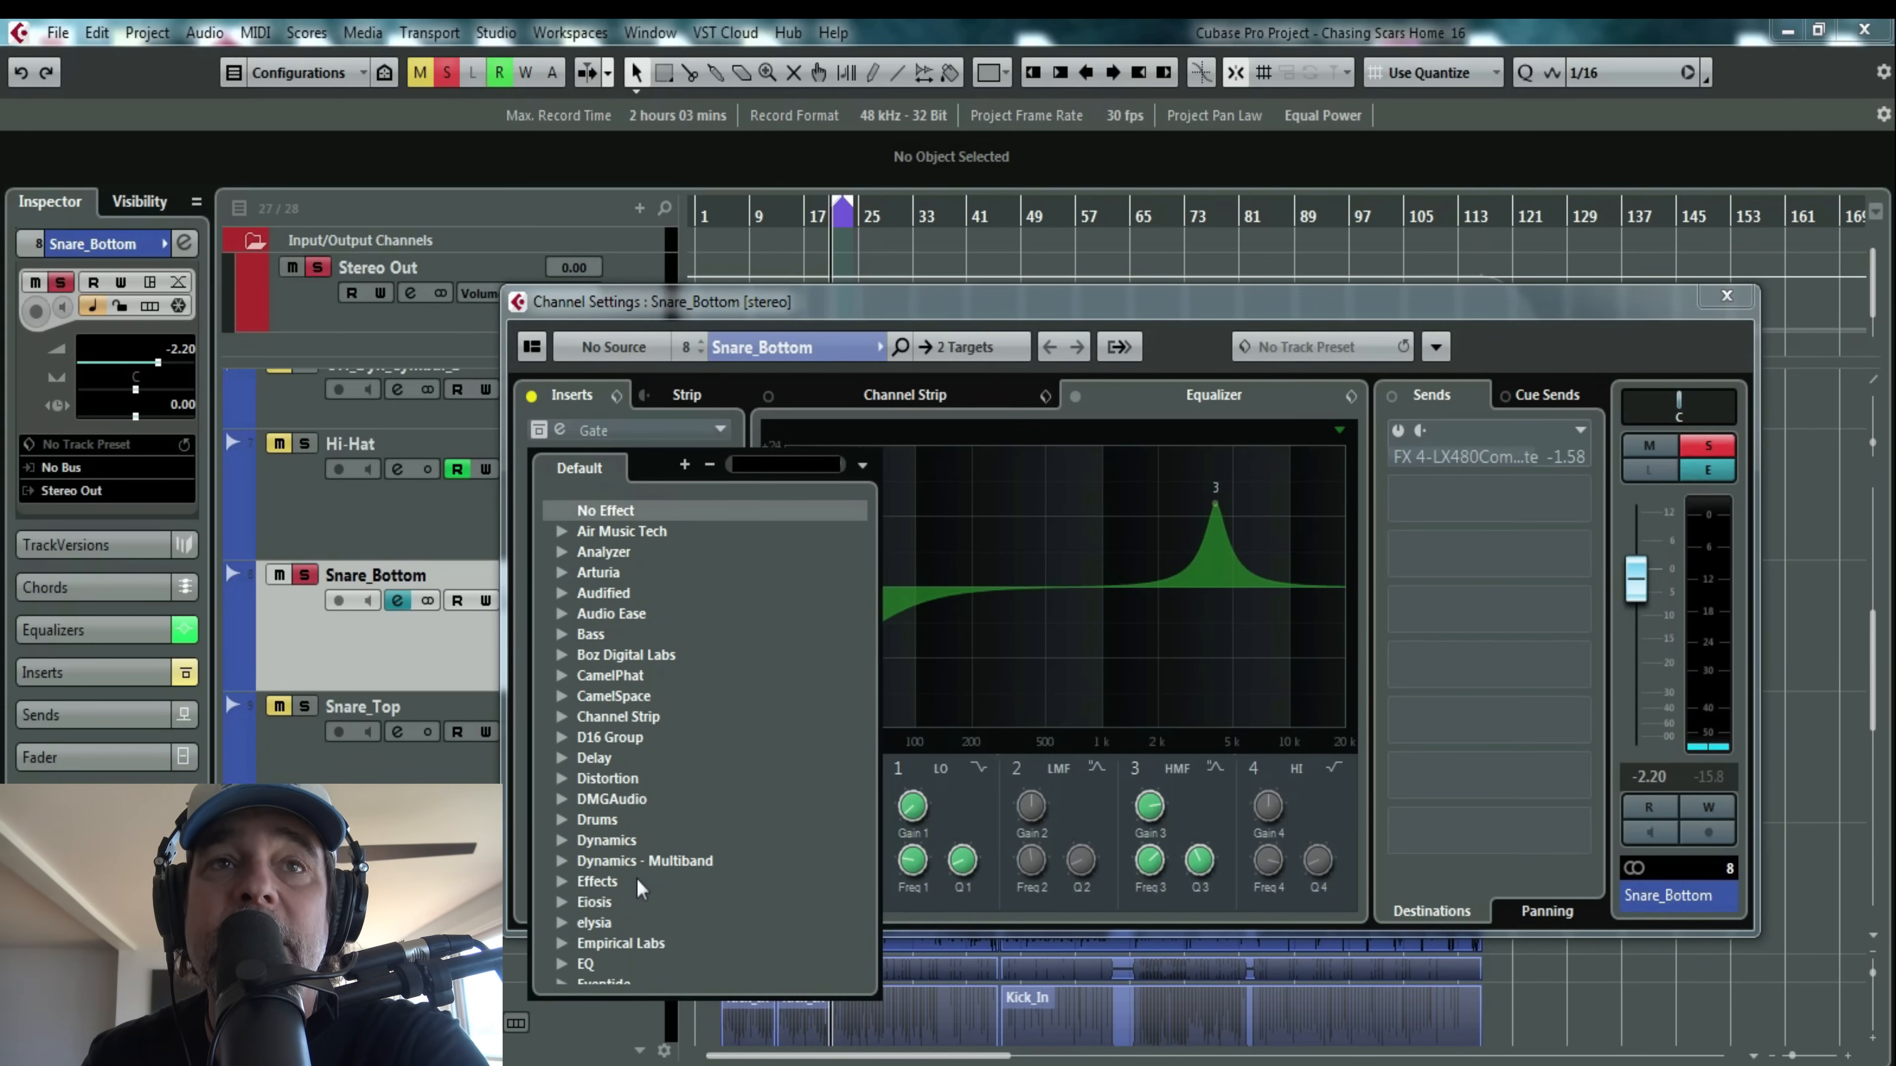
pyautogui.scroll(-2, 638, 884)
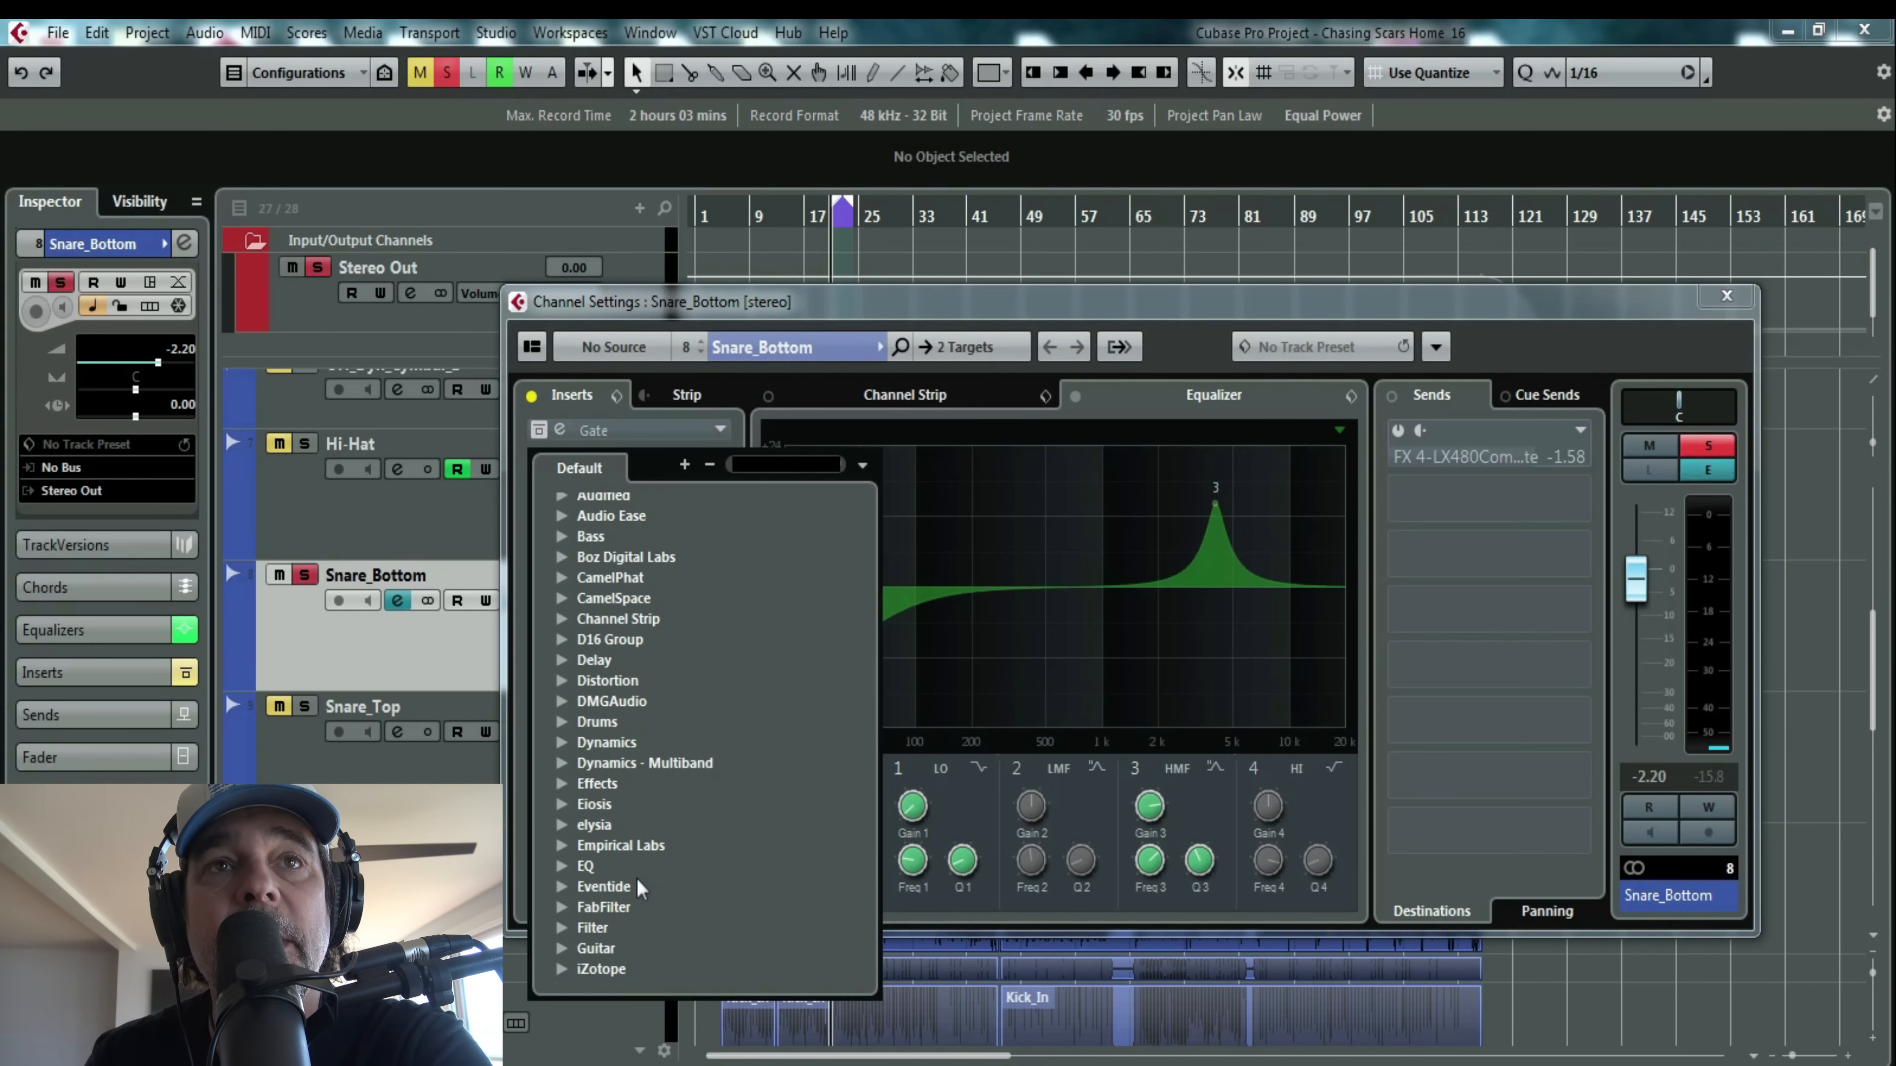
pyautogui.scroll(-3, 638, 886)
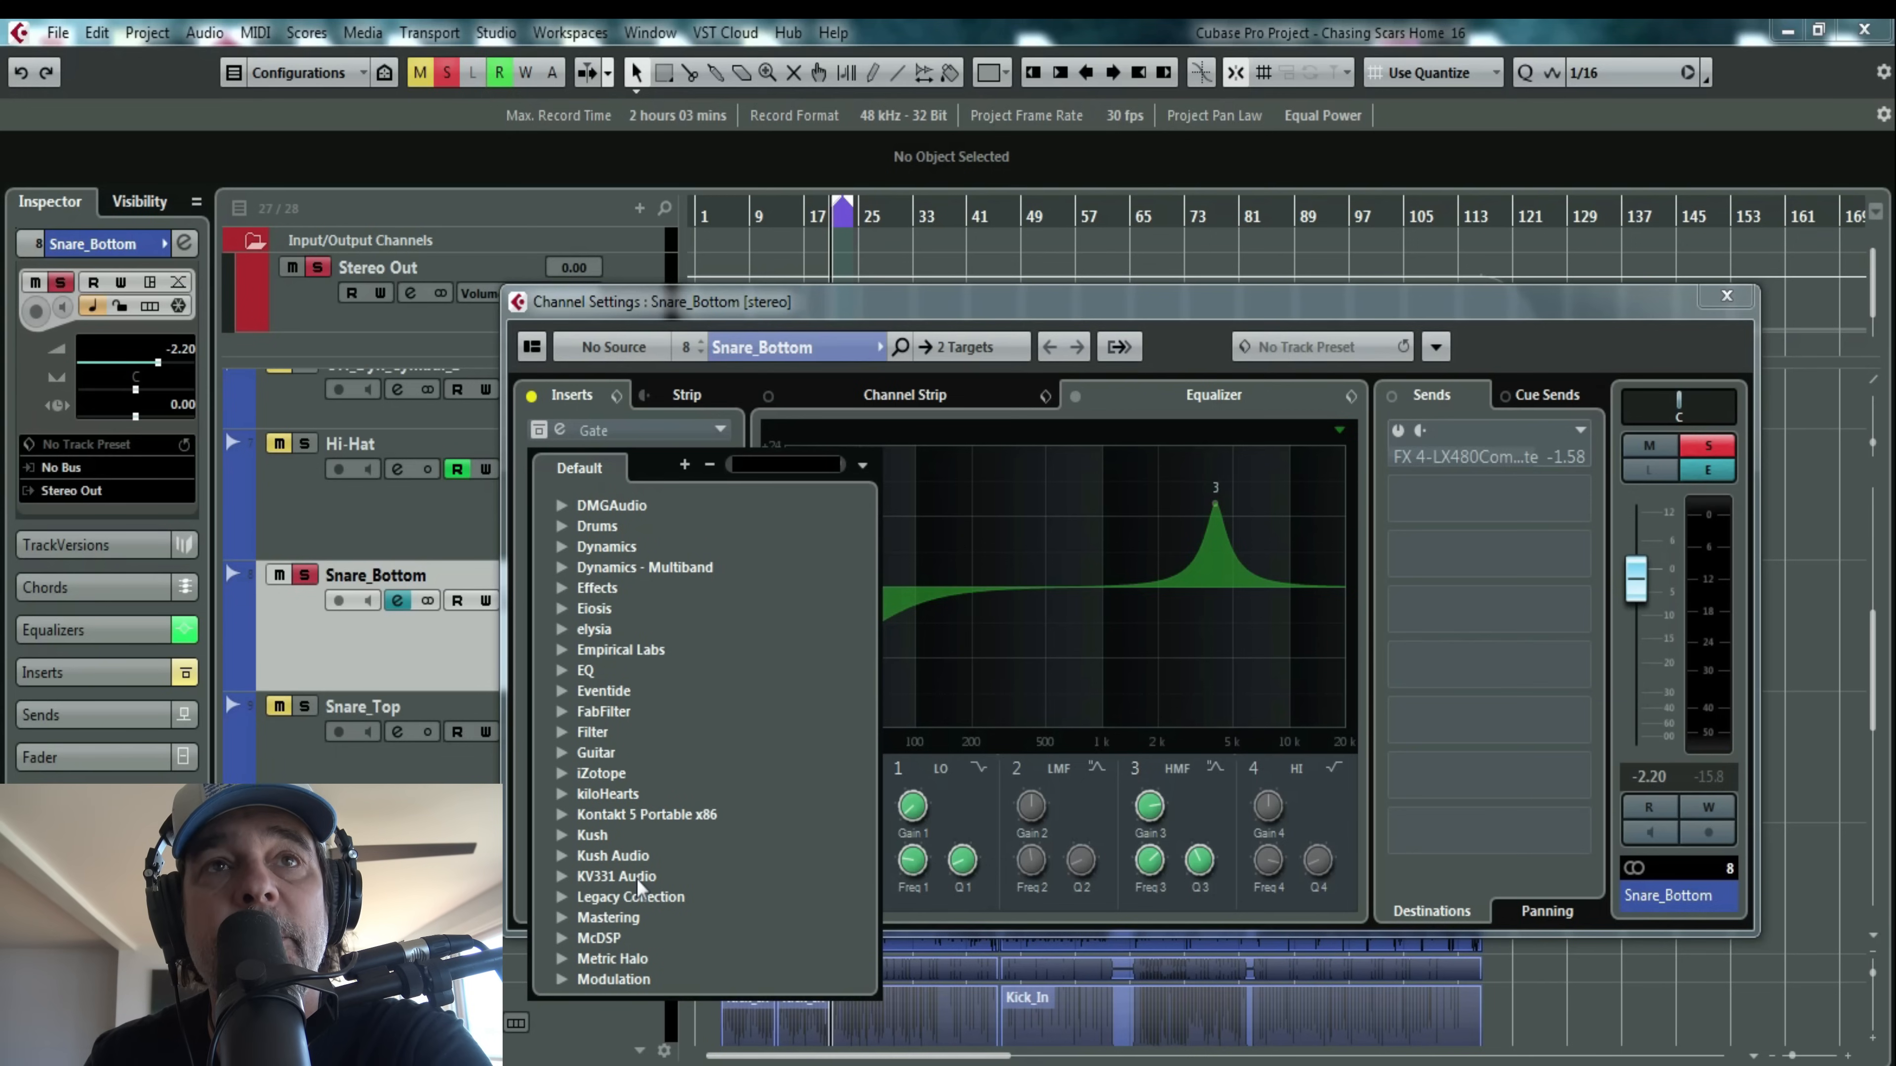
pyautogui.click(612, 713)
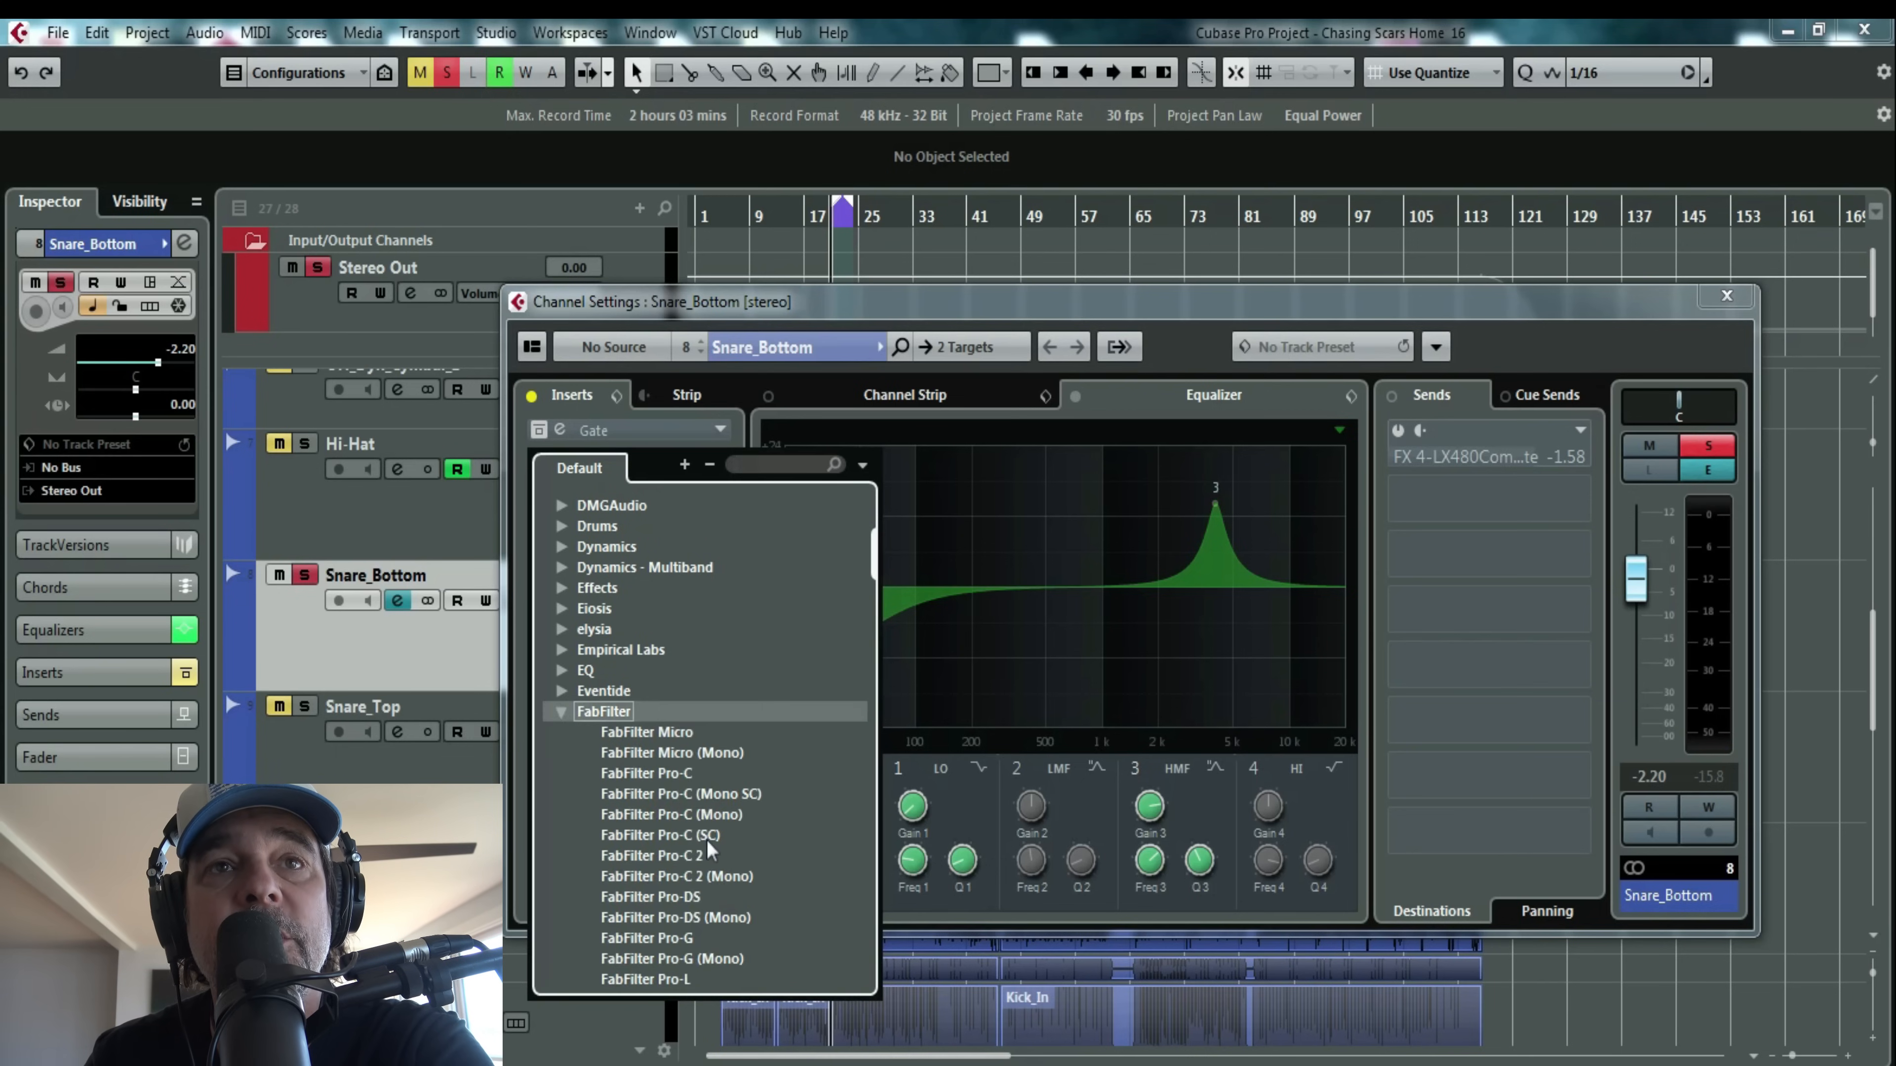
pyautogui.scroll(-3, 712, 851)
pyautogui.scroll(-3, 726, 917)
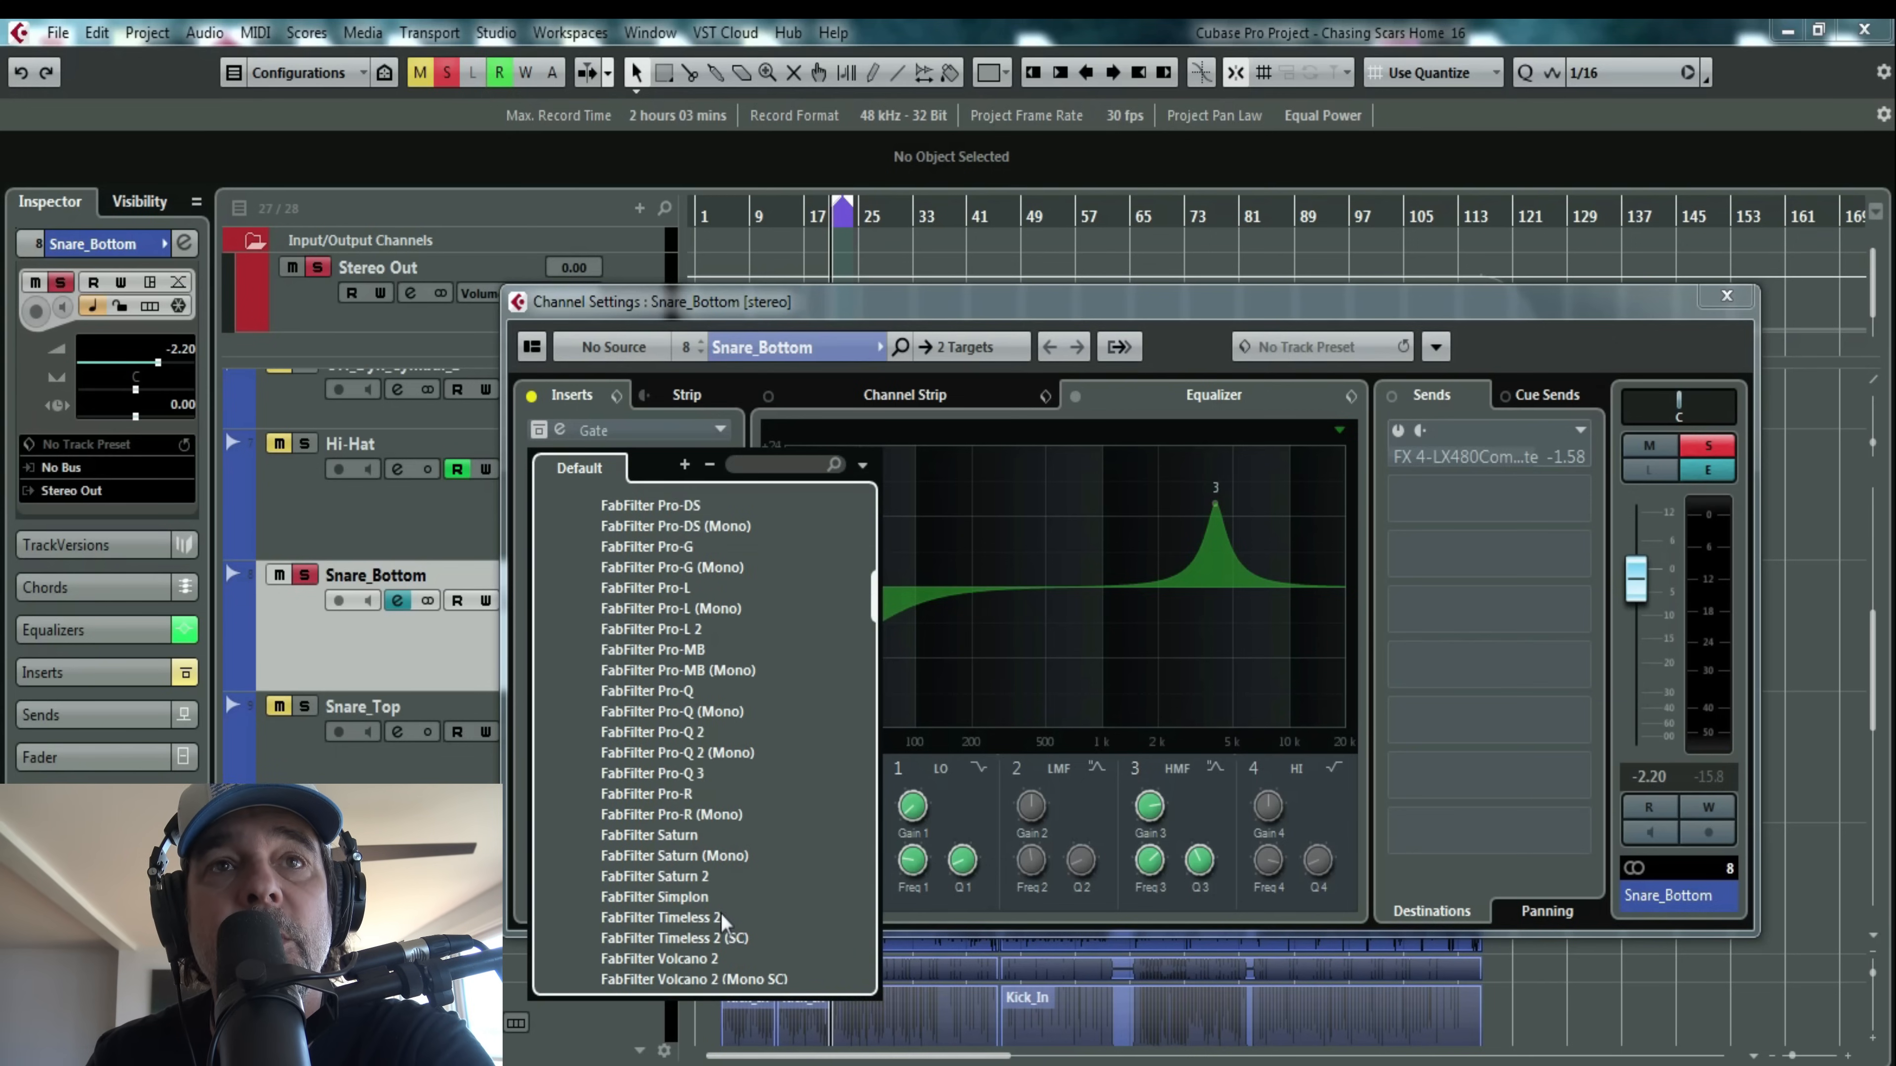
pyautogui.click(696, 878)
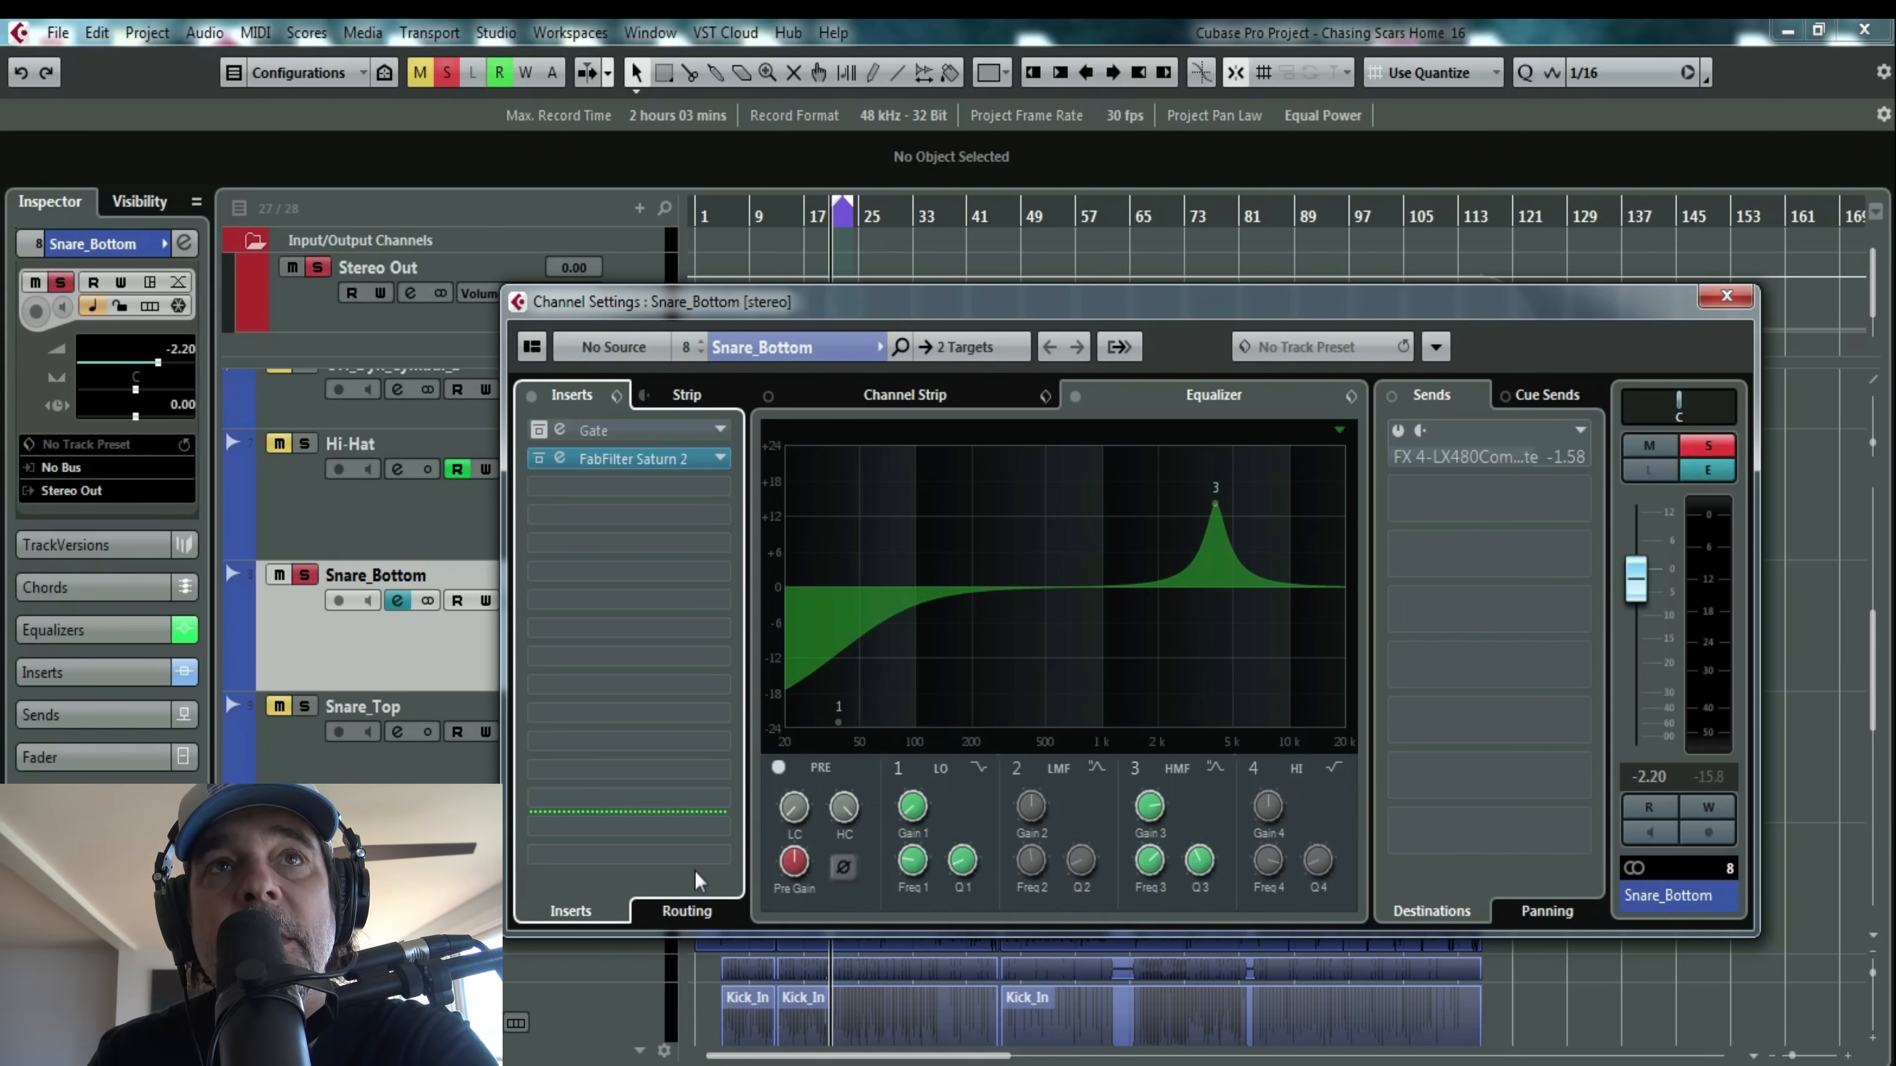
pyautogui.click(1075, 396)
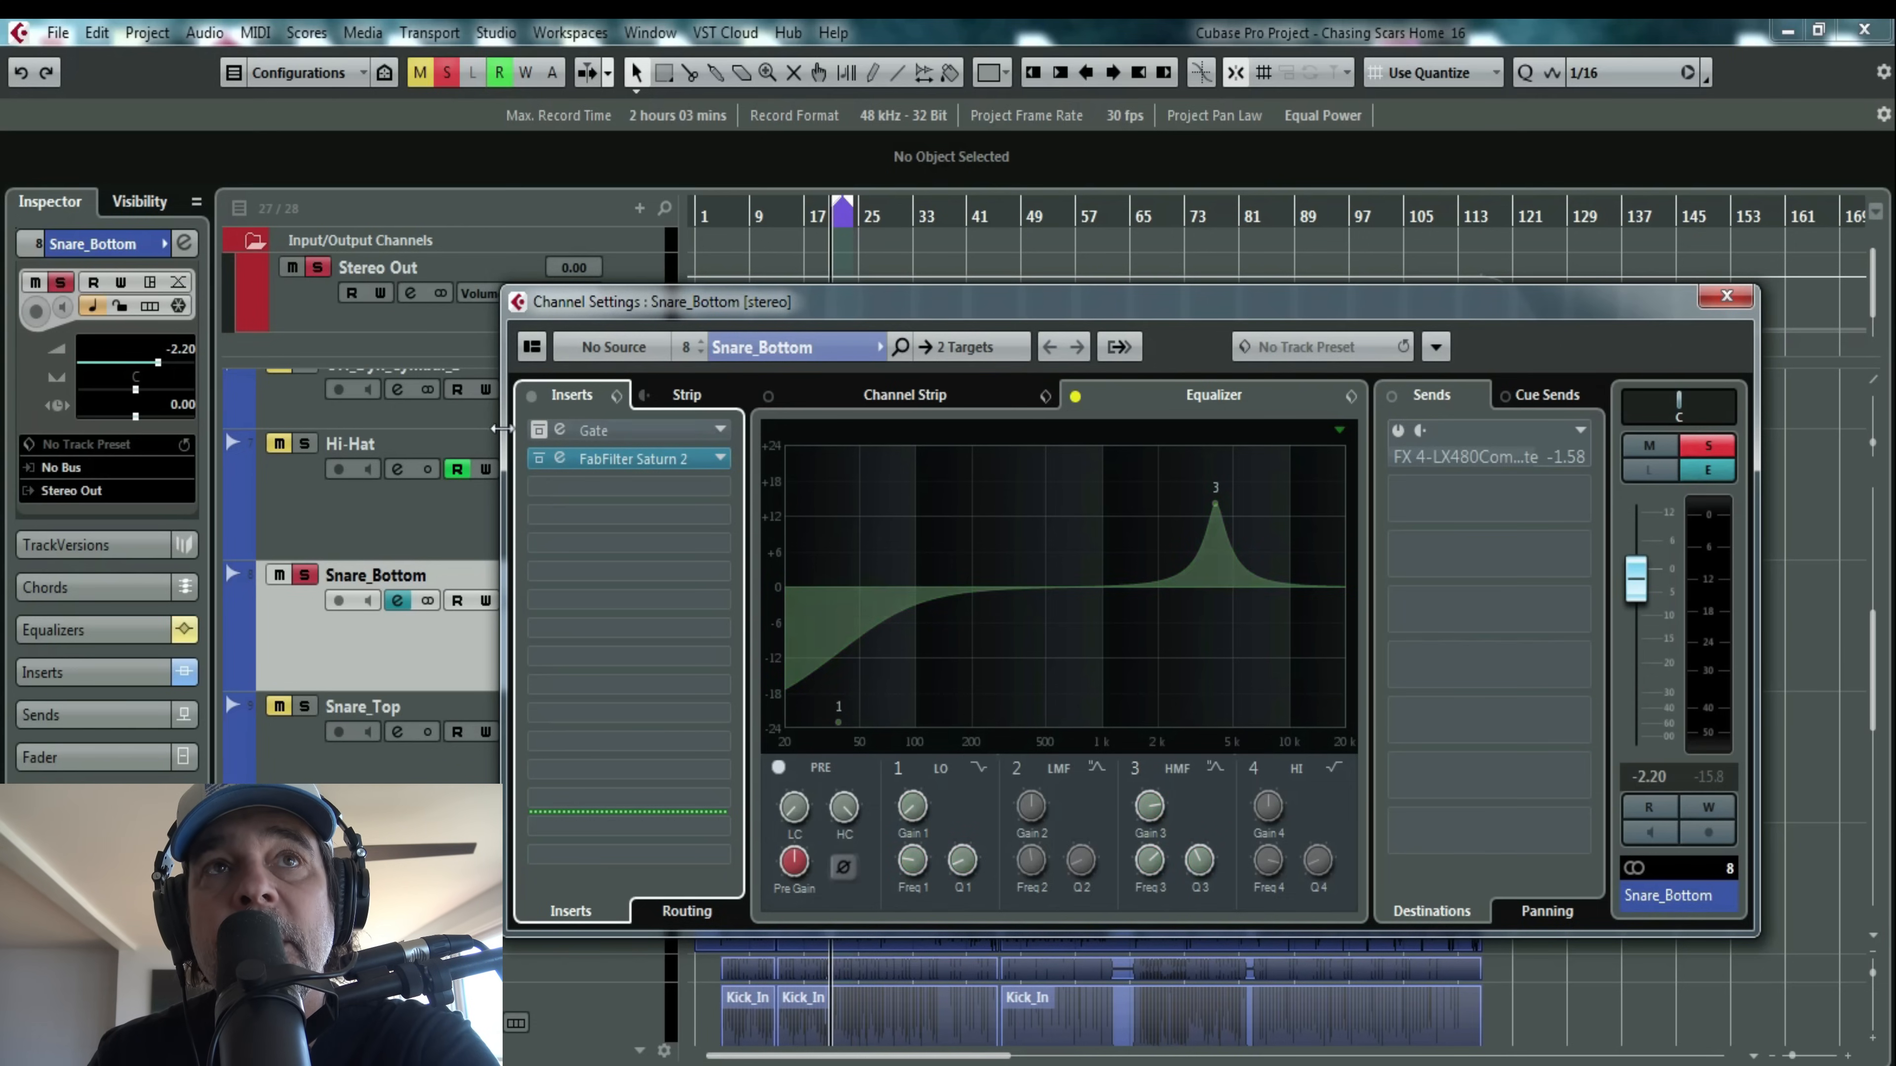
# Open Saturn 2 and, during playback, boost Band 1 Treble to +10.66 dB and slightly raise the highest tone band.
pyautogui.click(560, 462)
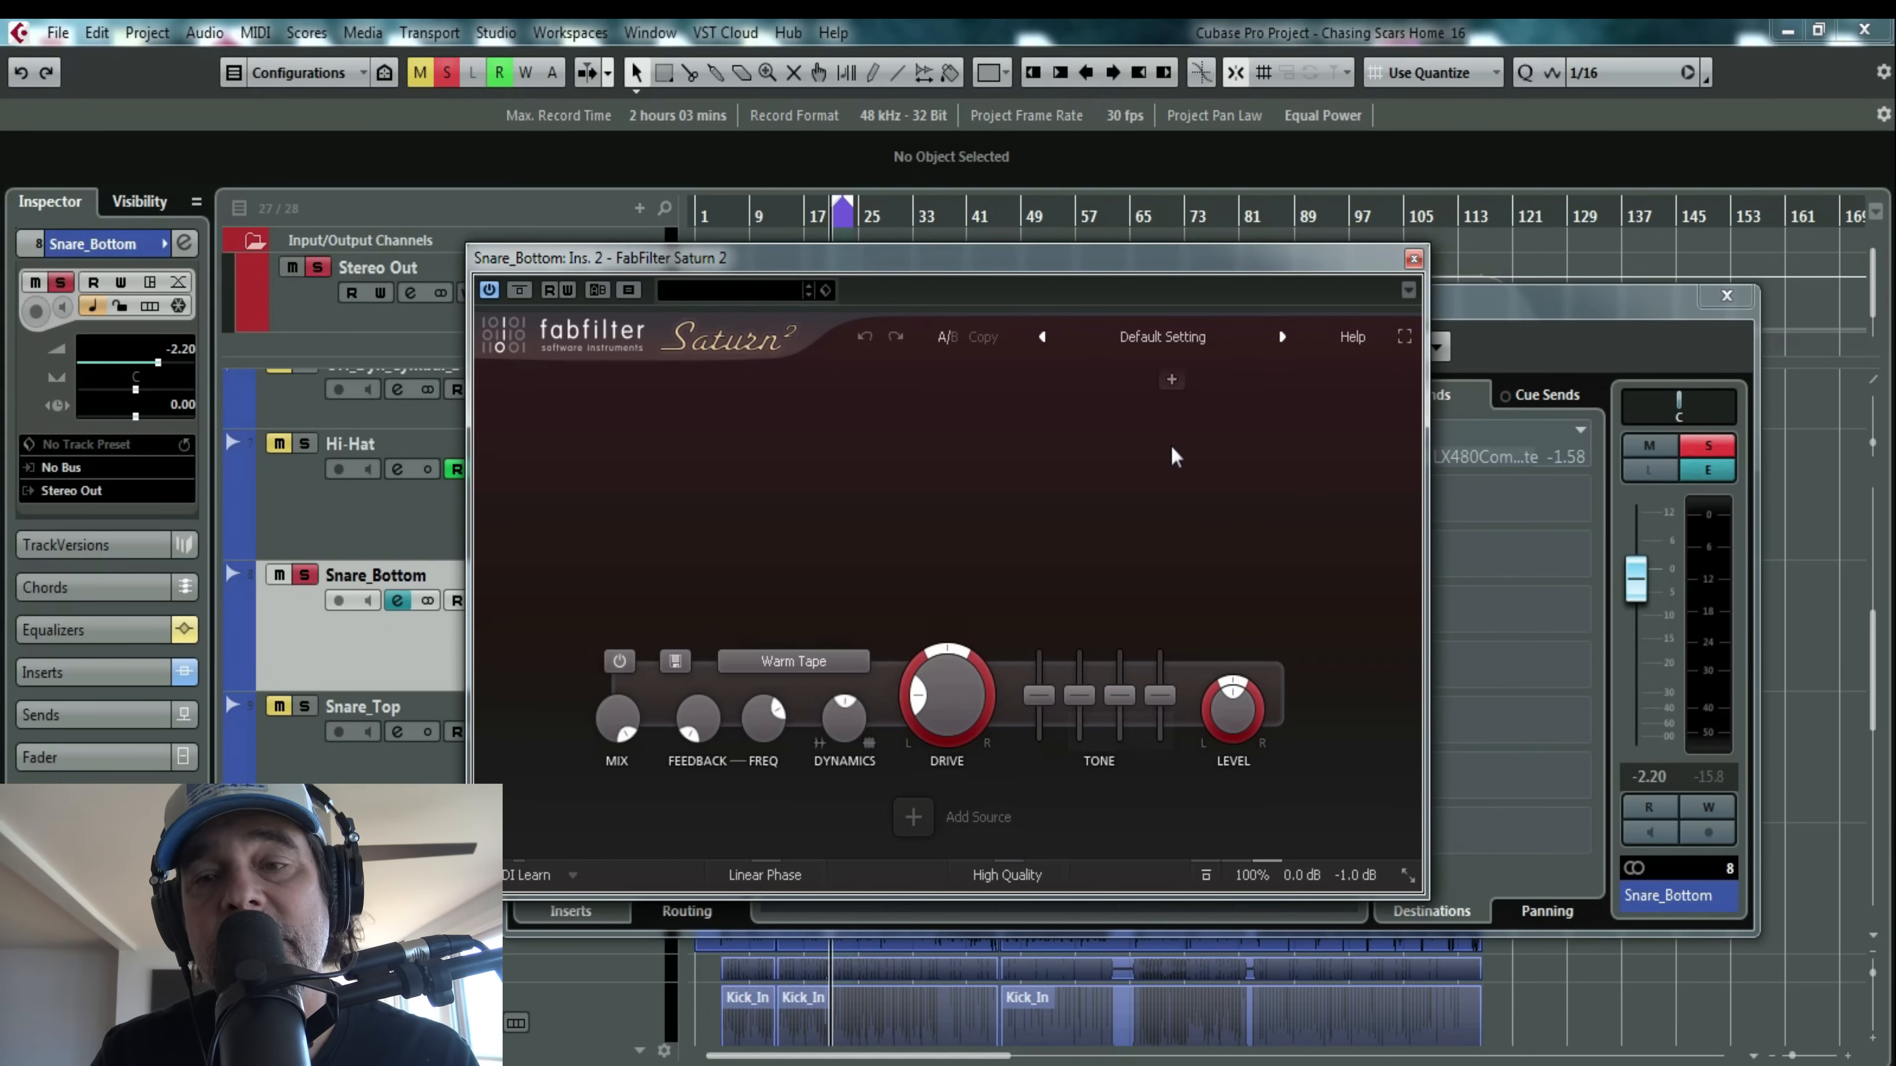
pyautogui.press('space')
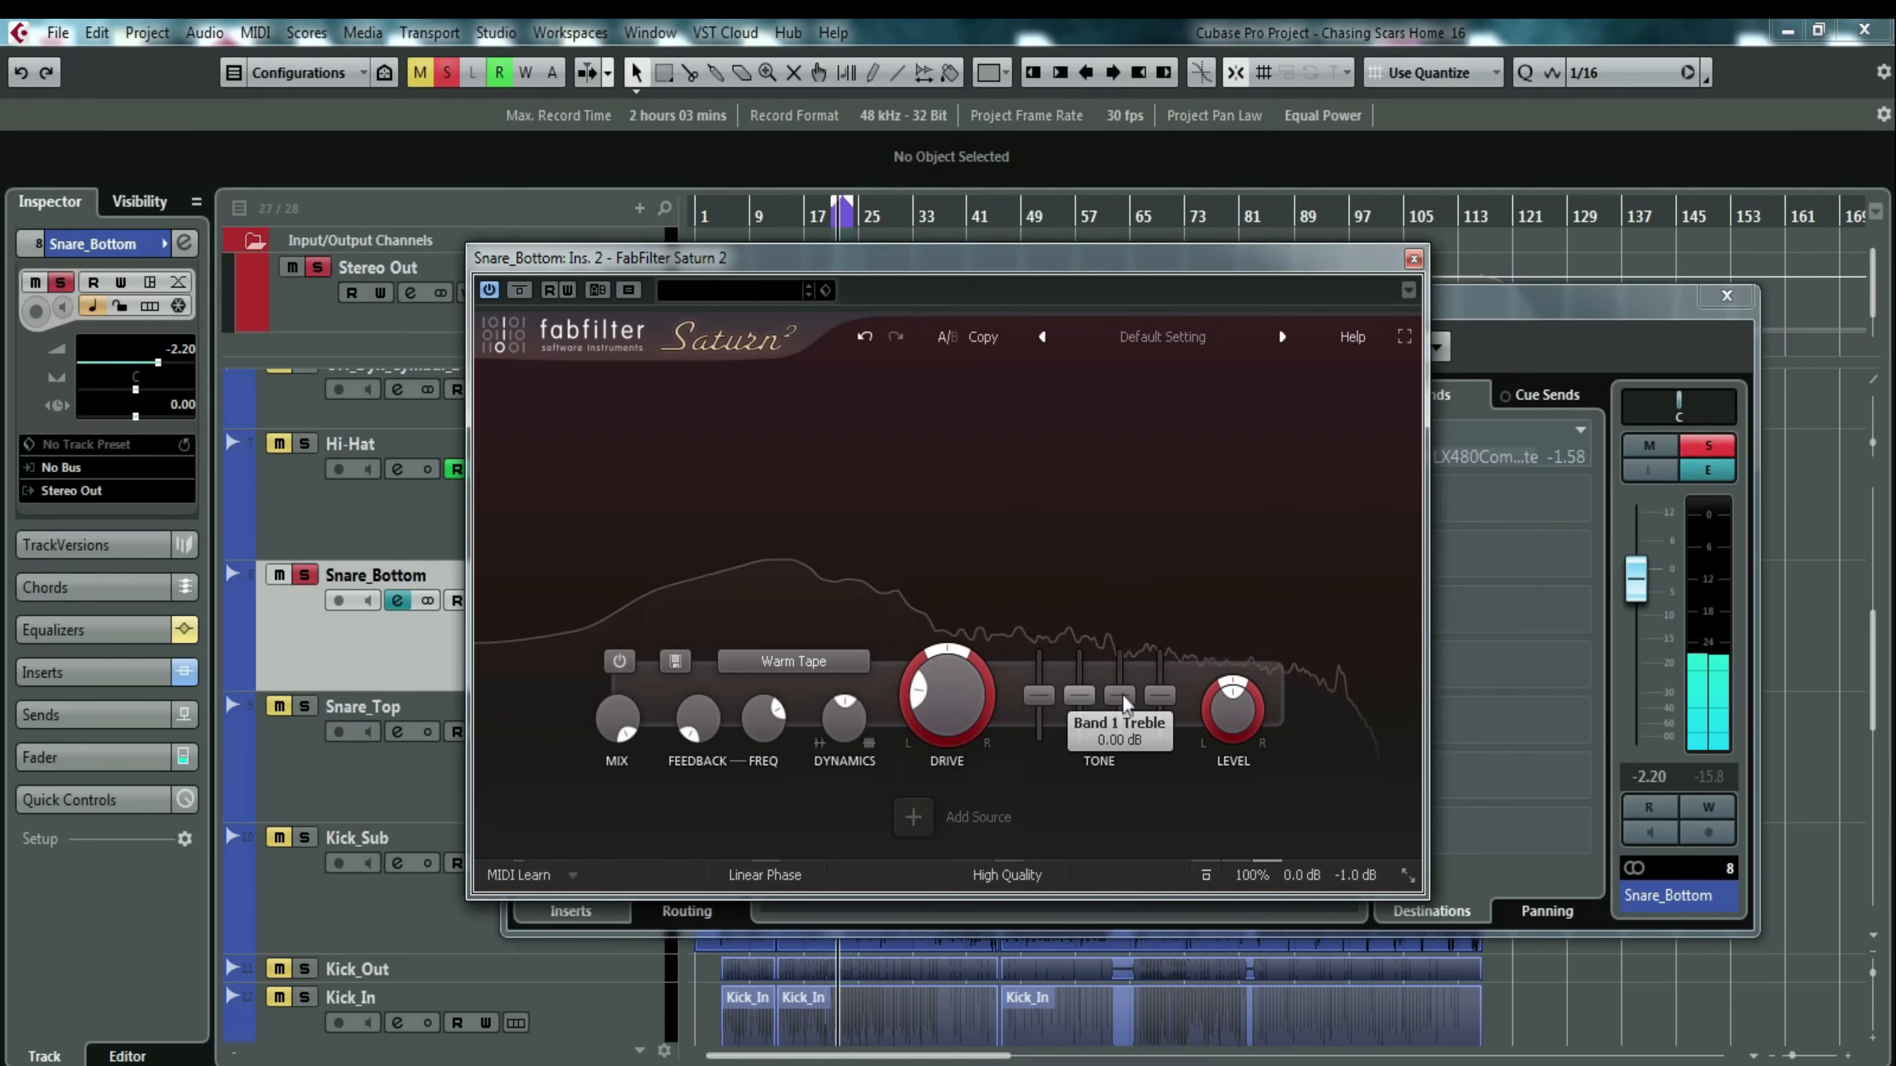
pyautogui.moveTo(1132, 695)
pyautogui.mouseDown()
pyautogui.moveTo(1135, 648)
pyautogui.moveTo(1127, 678)
pyautogui.mouseUp()
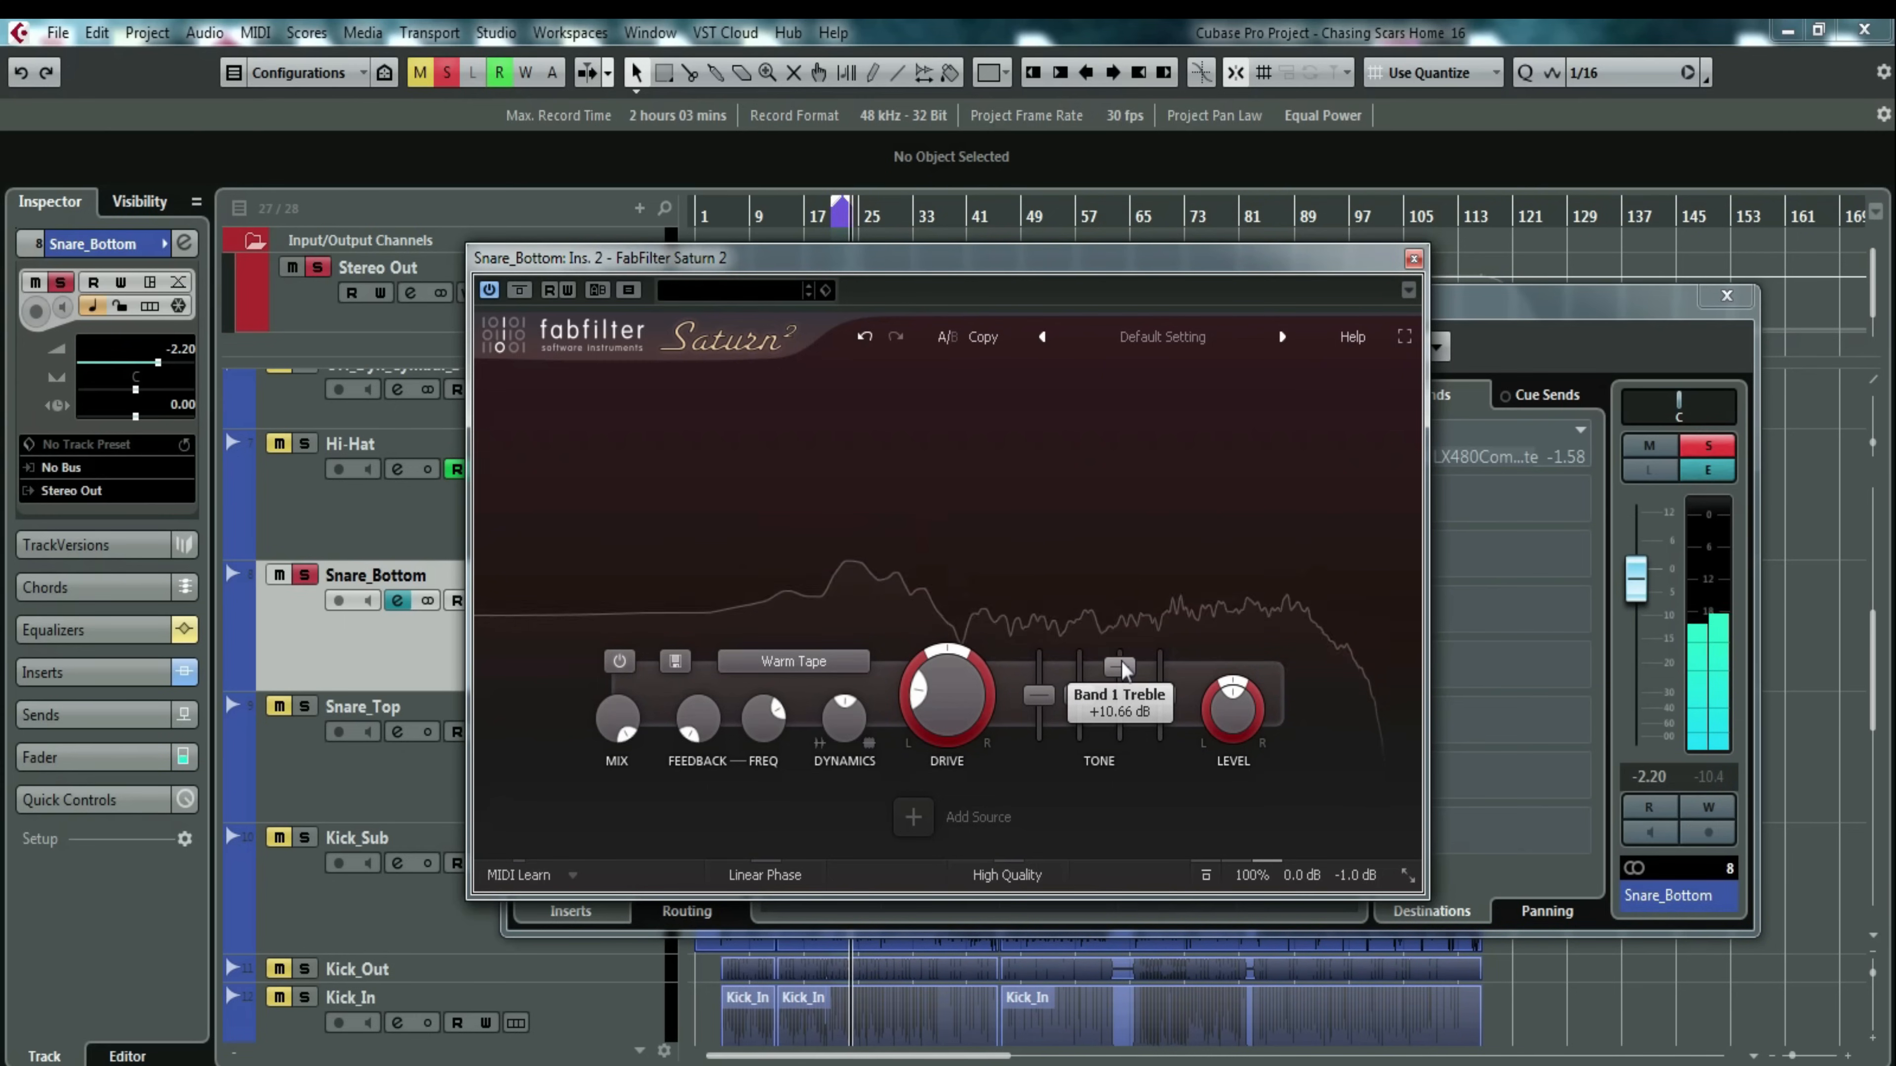
pyautogui.moveTo(1122, 661); pyautogui.dragTo(1160, 661)
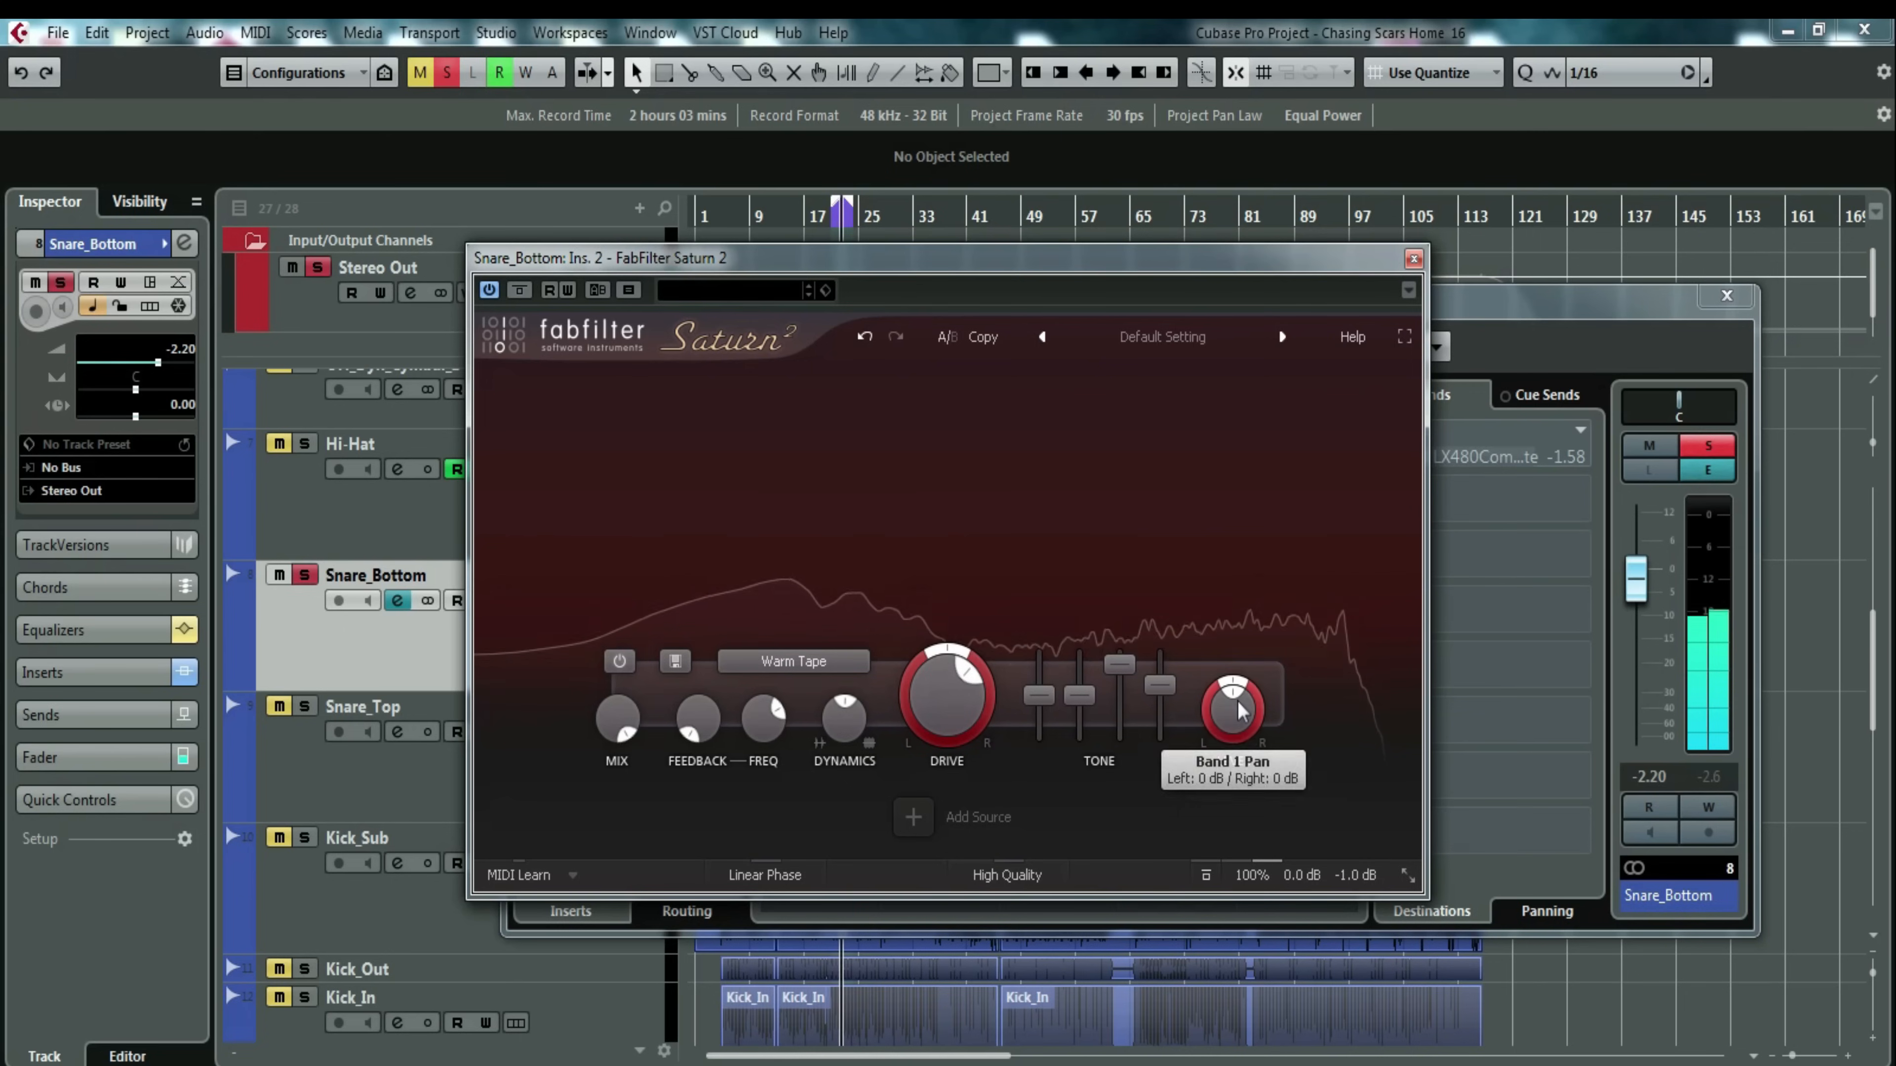
# Raise Saturn 2's Band 1 Level to +7.82 dB and close the plug-in and channel settings windows.
pyautogui.moveTo(1239, 696); pyautogui.dragTo(1254, 656)
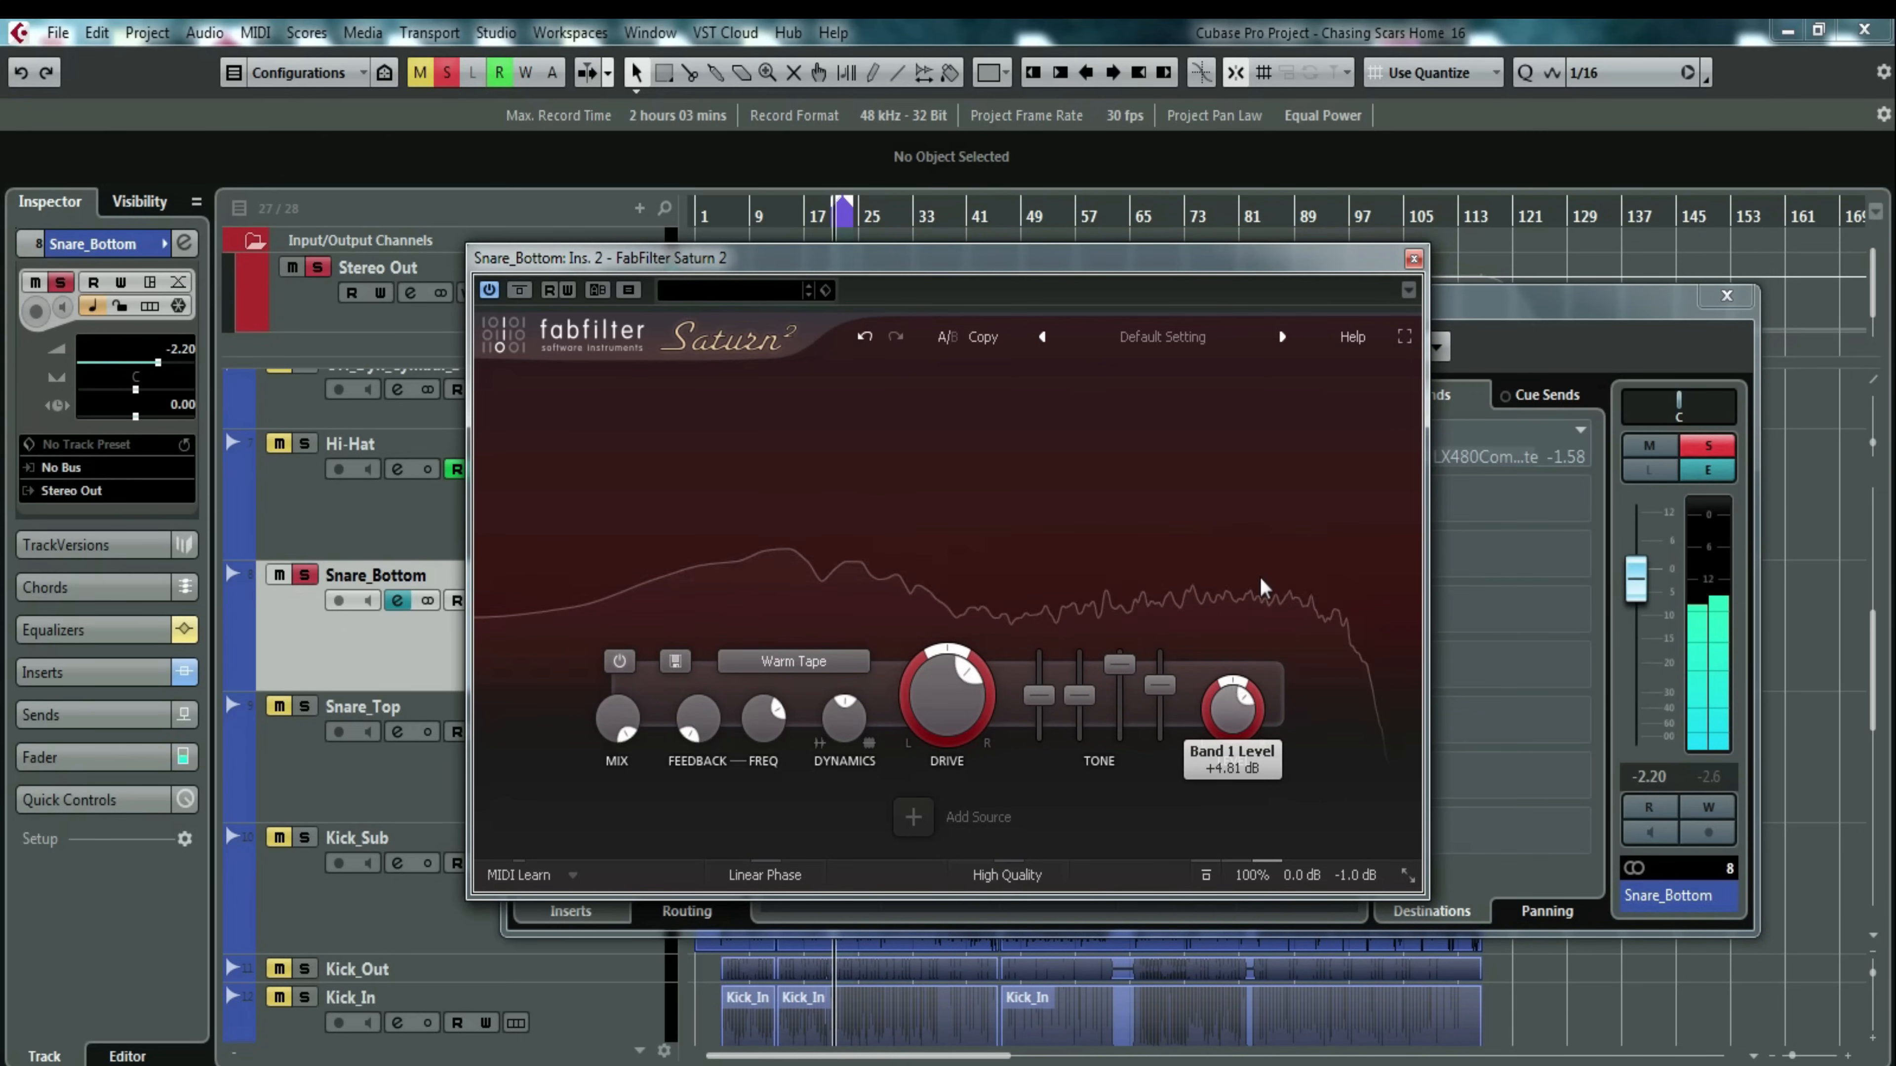
pyautogui.moveTo(1262, 578); pyautogui.dragTo(1250, 616)
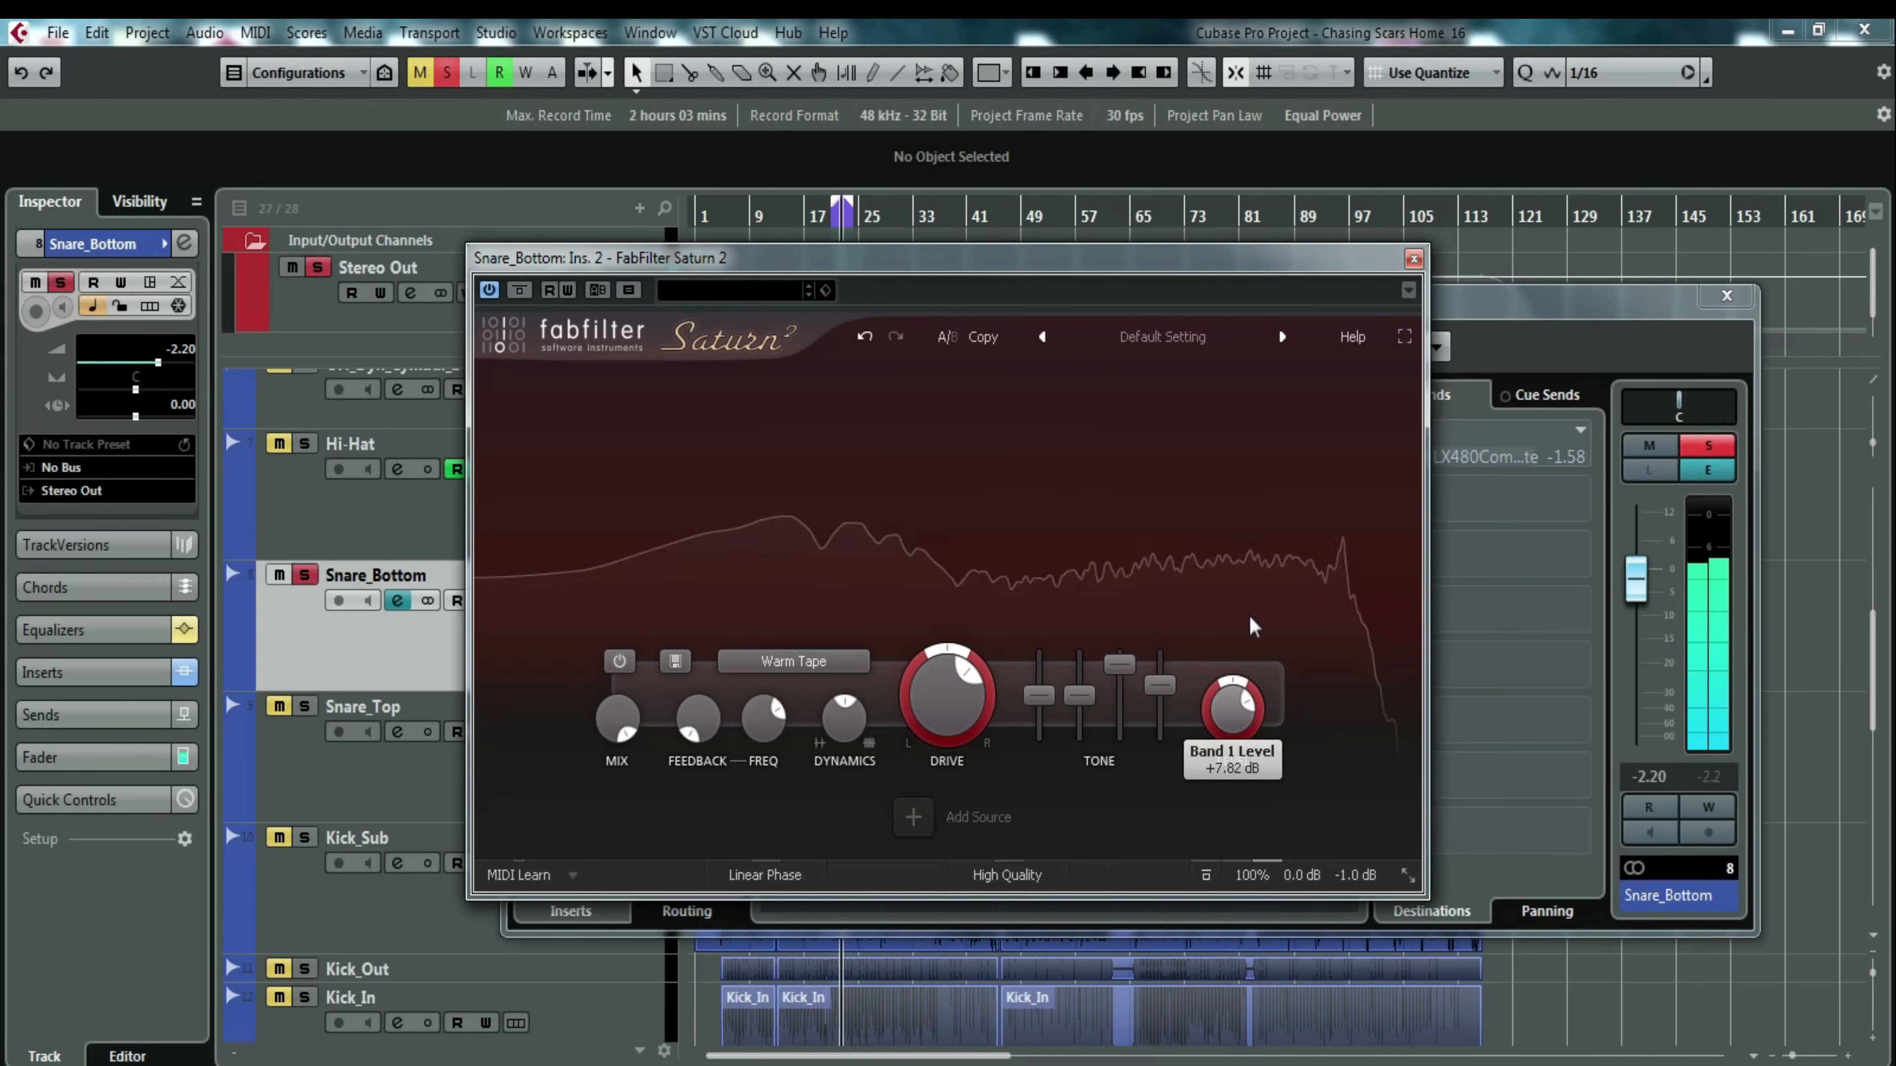
pyautogui.click(1437, 436)
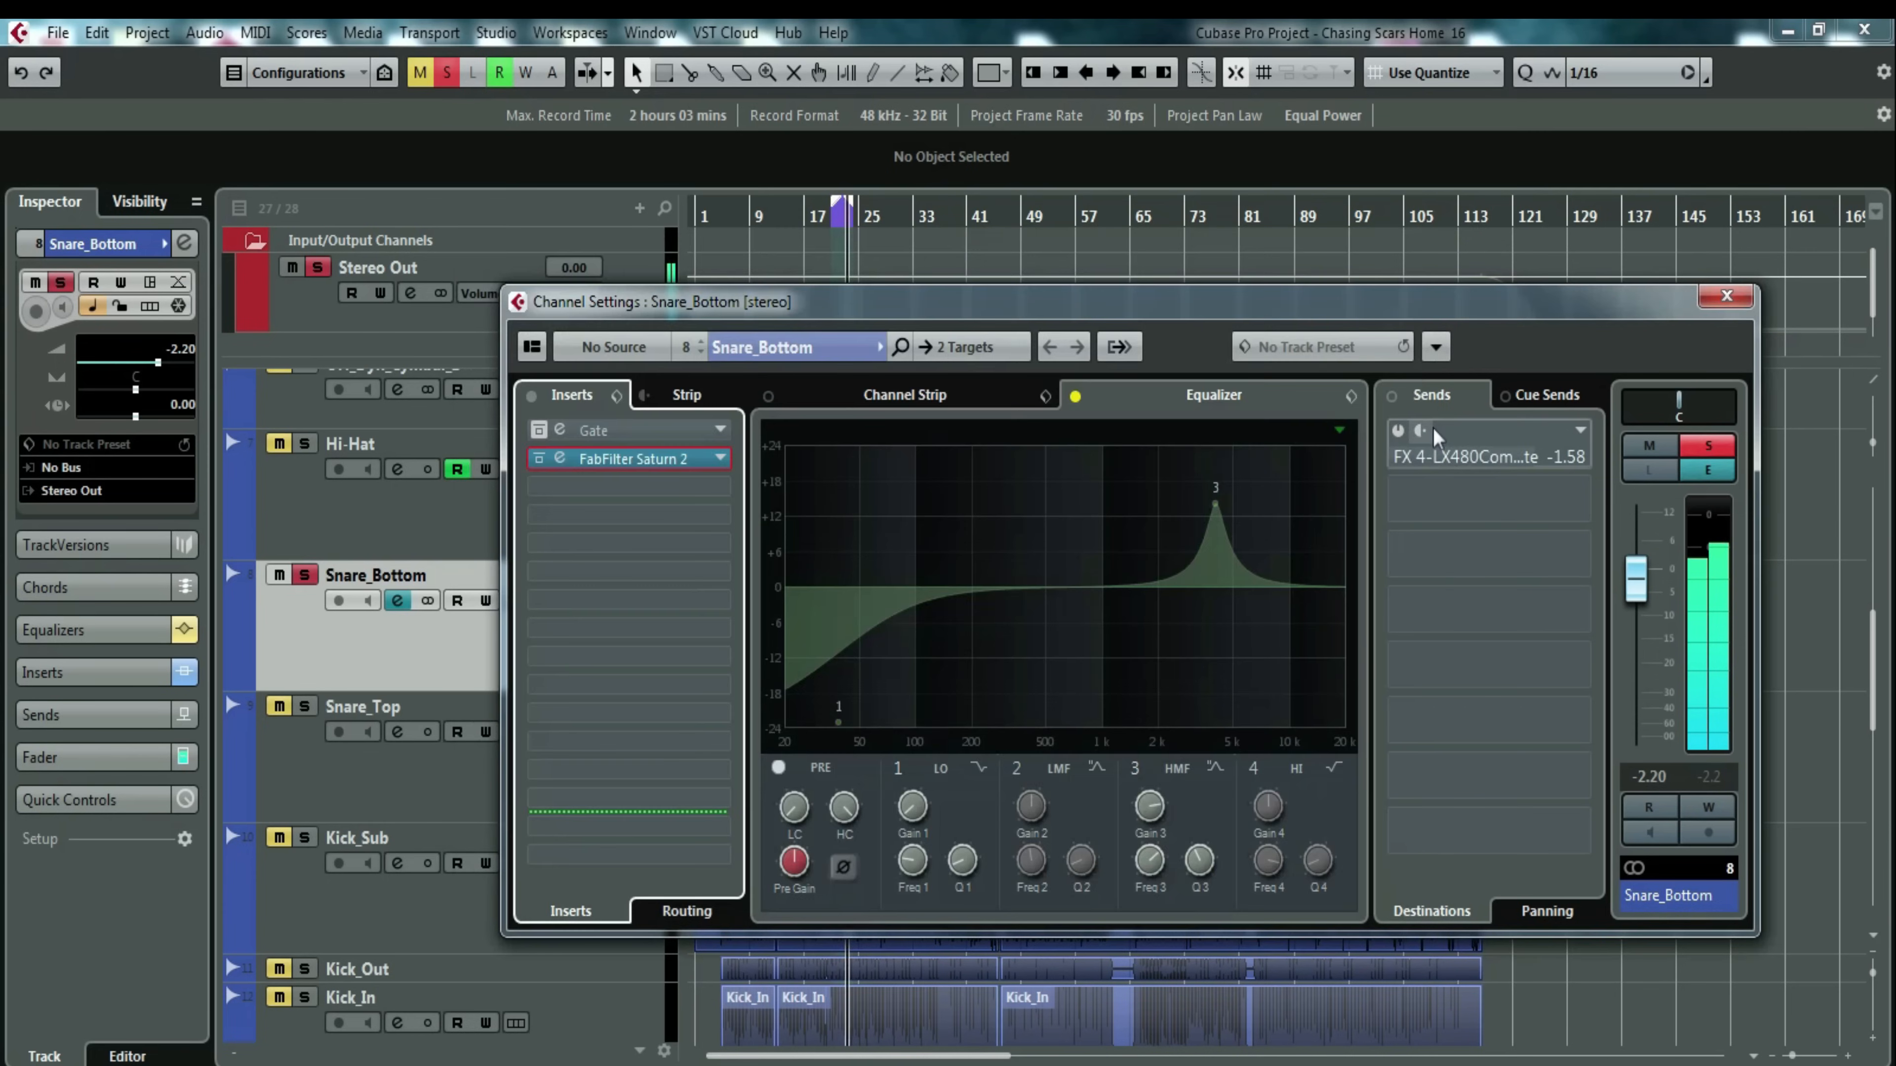
pyautogui.click(1736, 302)
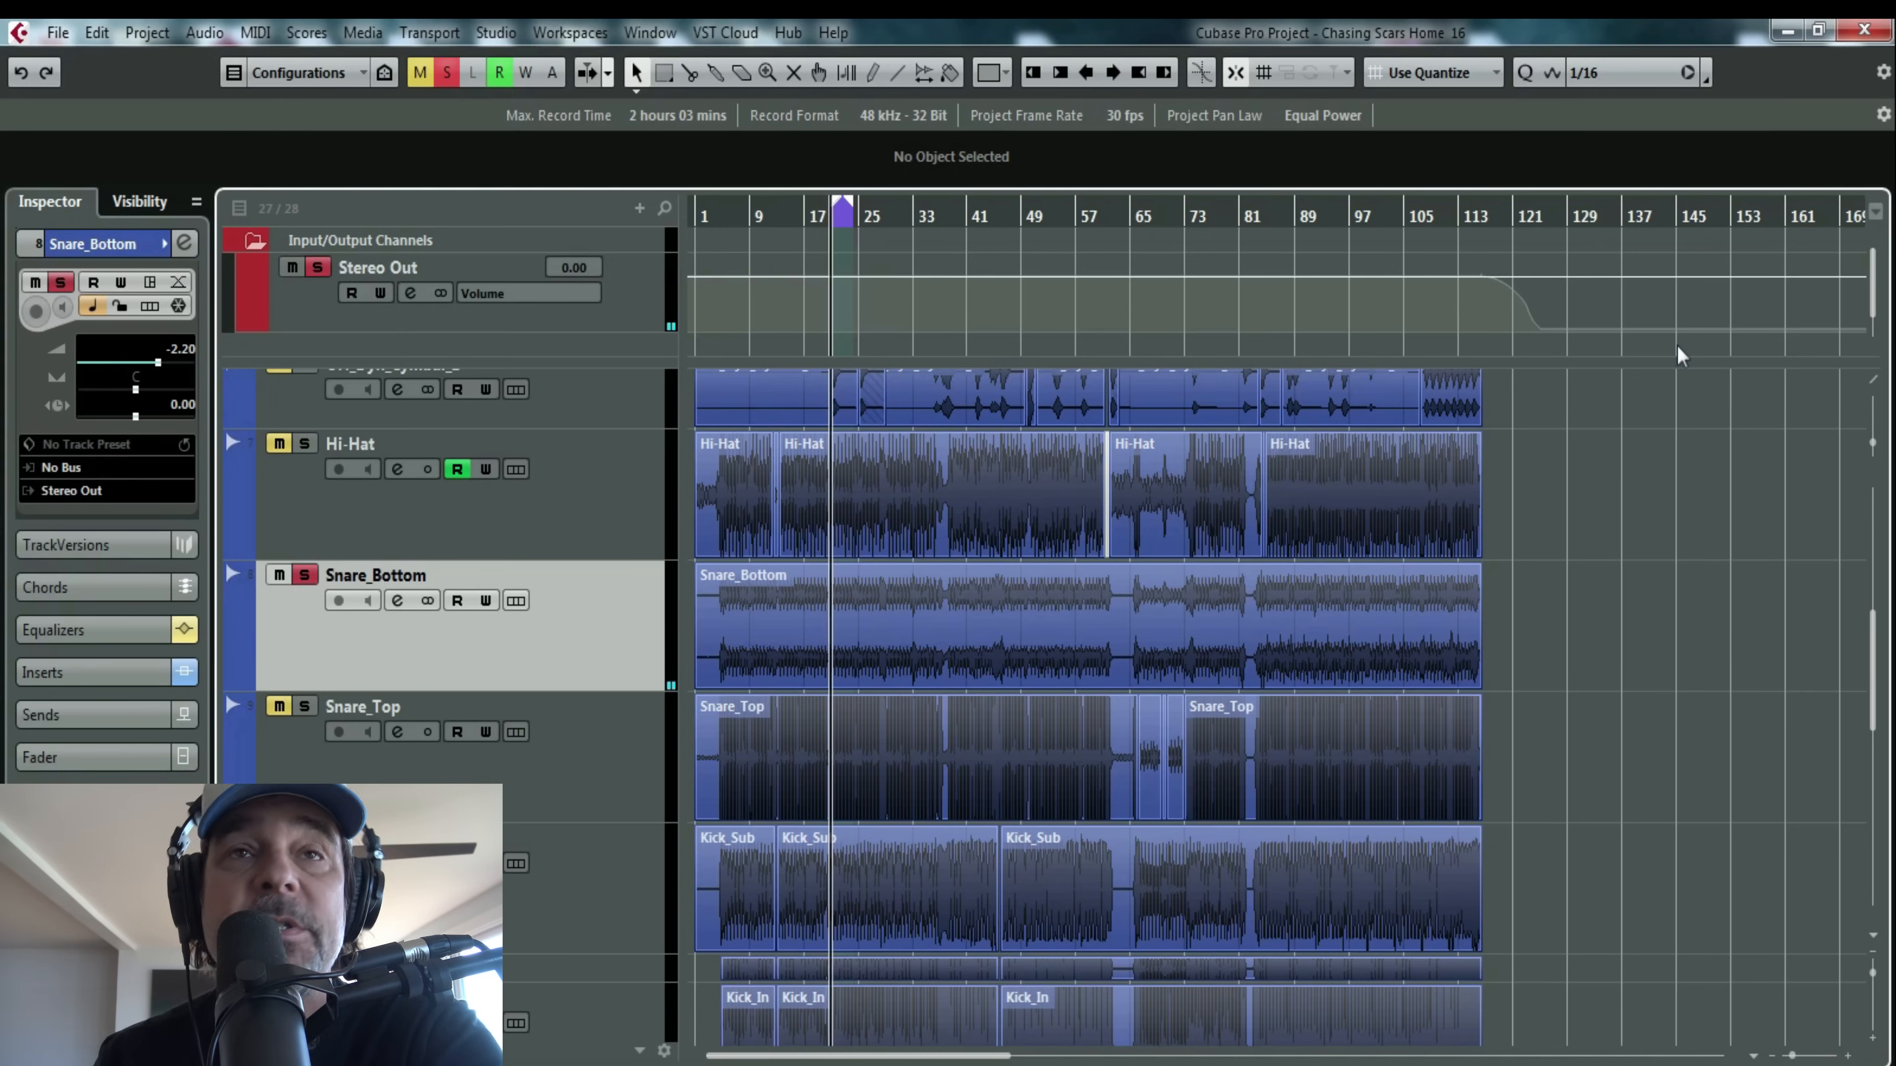
# Activate the Gate in Snare_Bottom's first insert slot and close the channel settings.
pyautogui.click(404, 601)
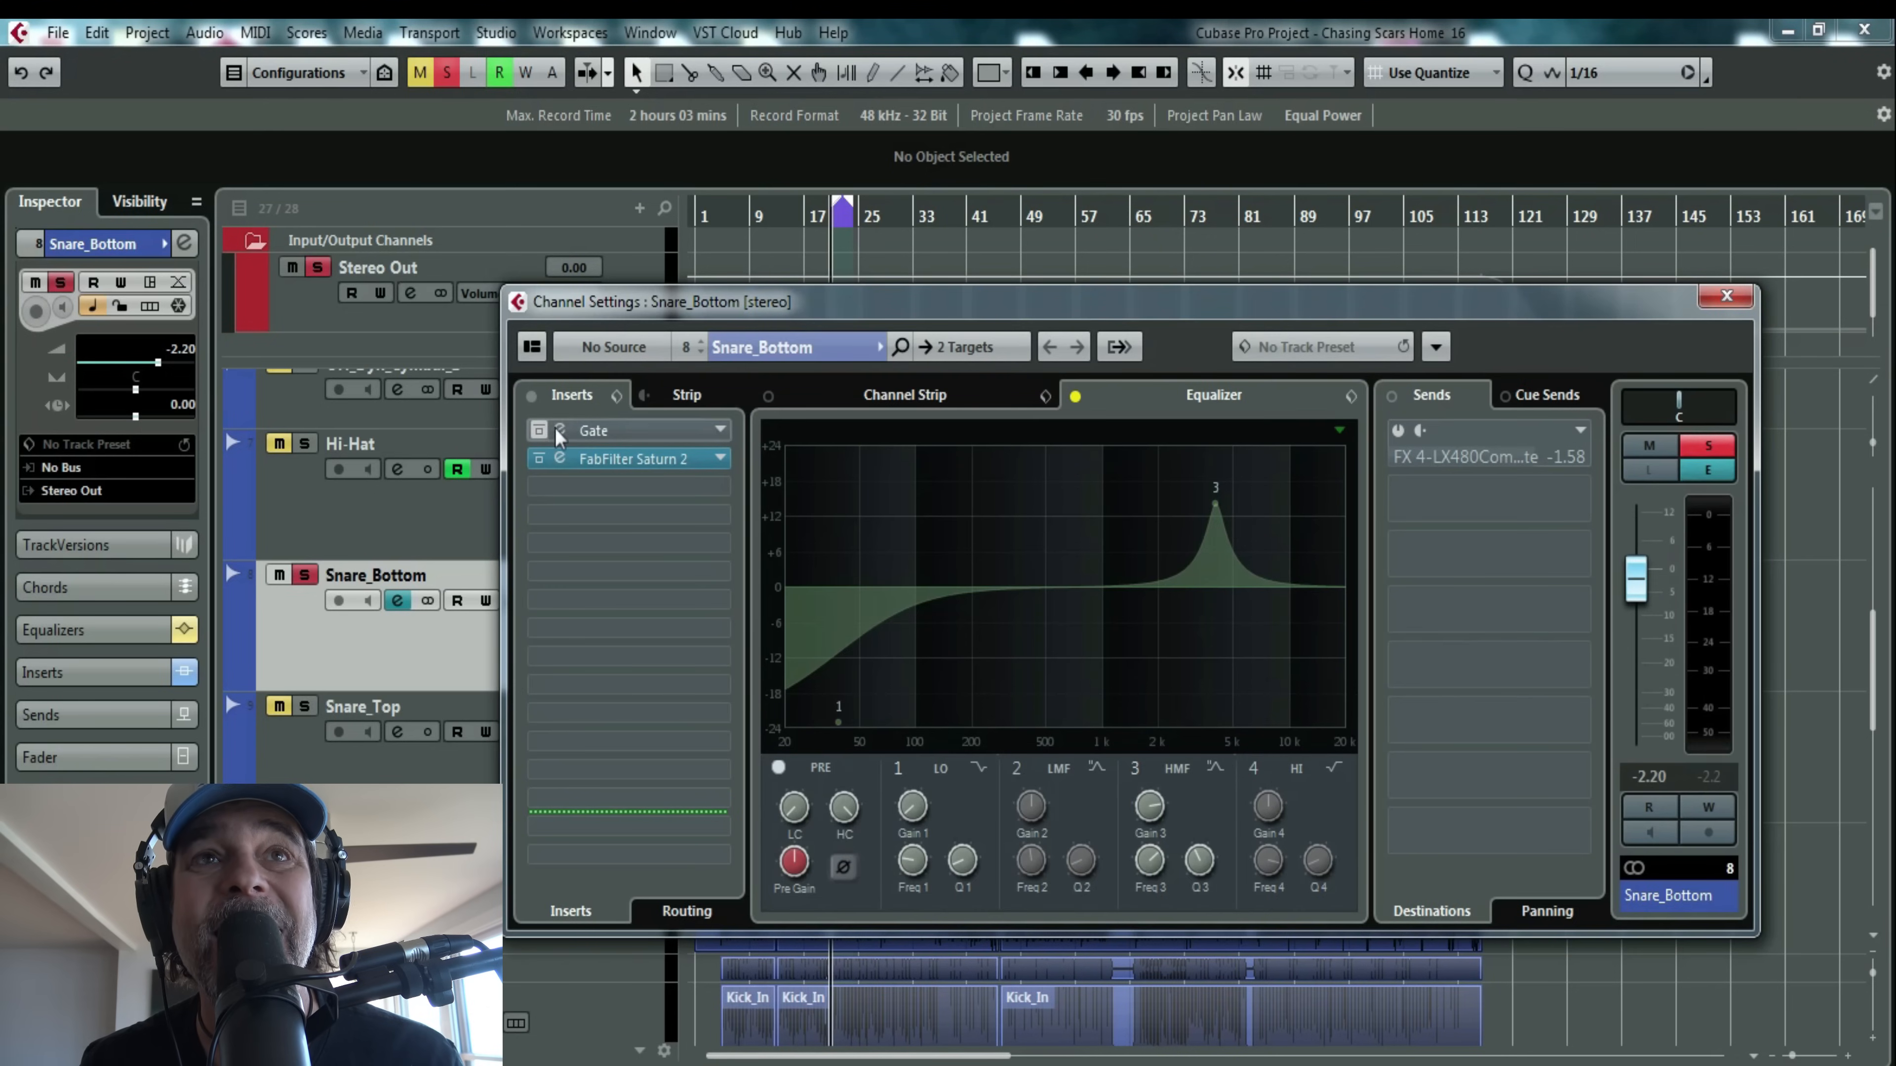
pyautogui.press('space')
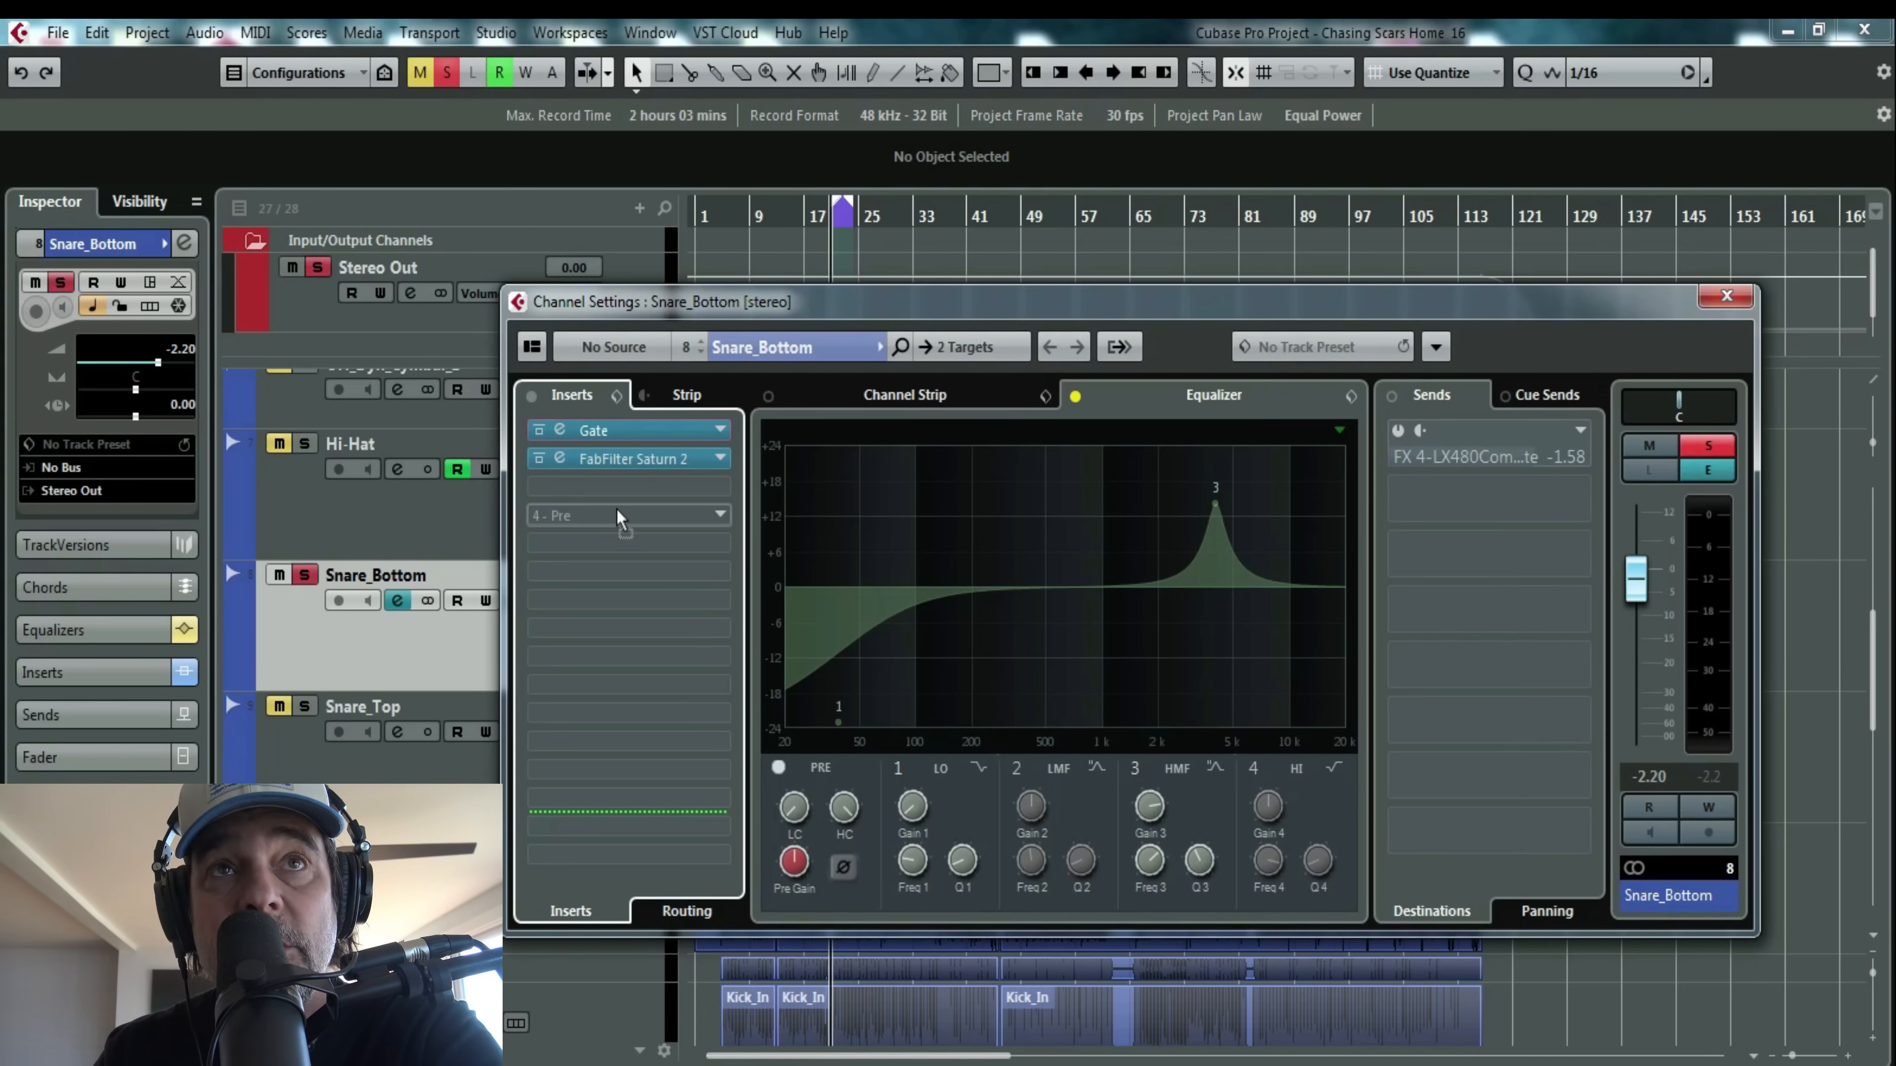
pyautogui.click(1727, 300)
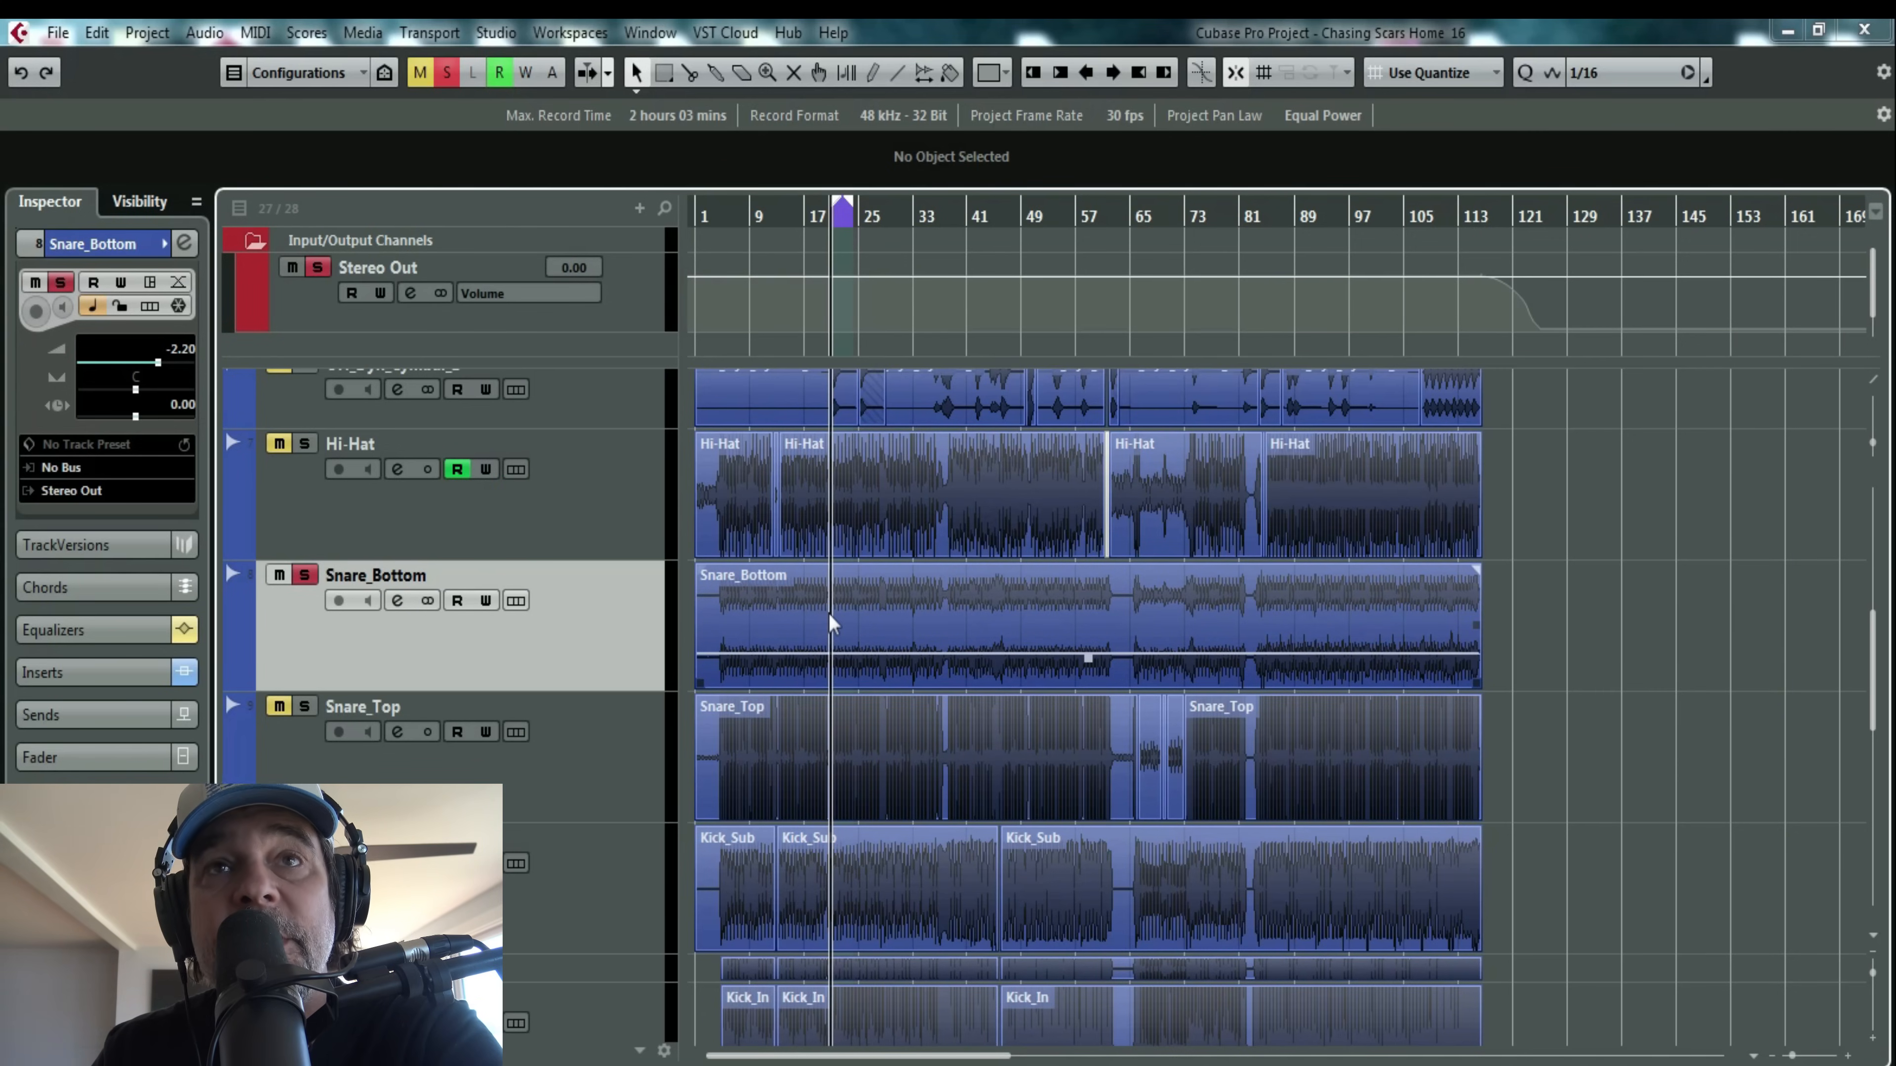
# Open the Snare_Bottom event in the Sample Editor and adjust the hitpoint threshold to mark the strong snare hits but exclude the quiet ones.
pyautogui.doubleClick(830, 614)
pyautogui.click(226, 1054)
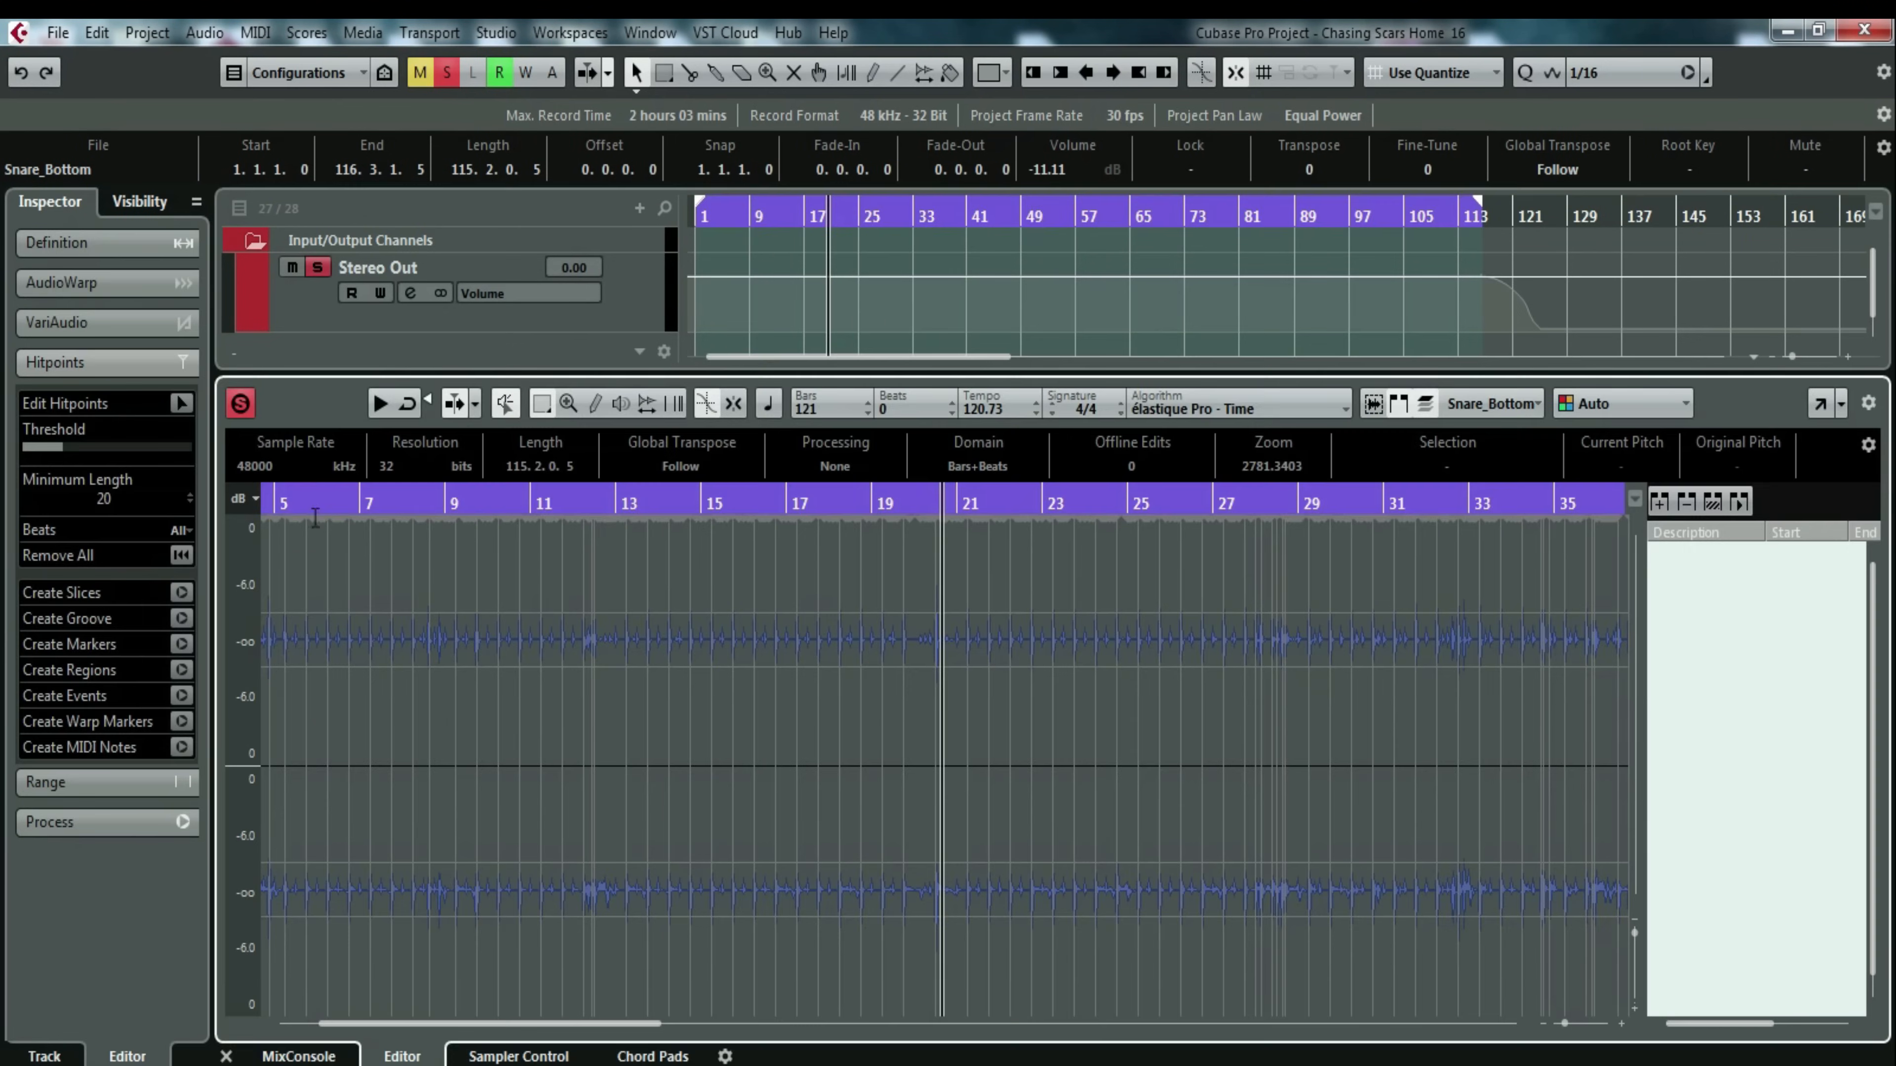
pyautogui.moveTo(293, 500); pyautogui.dragTo(309, 684)
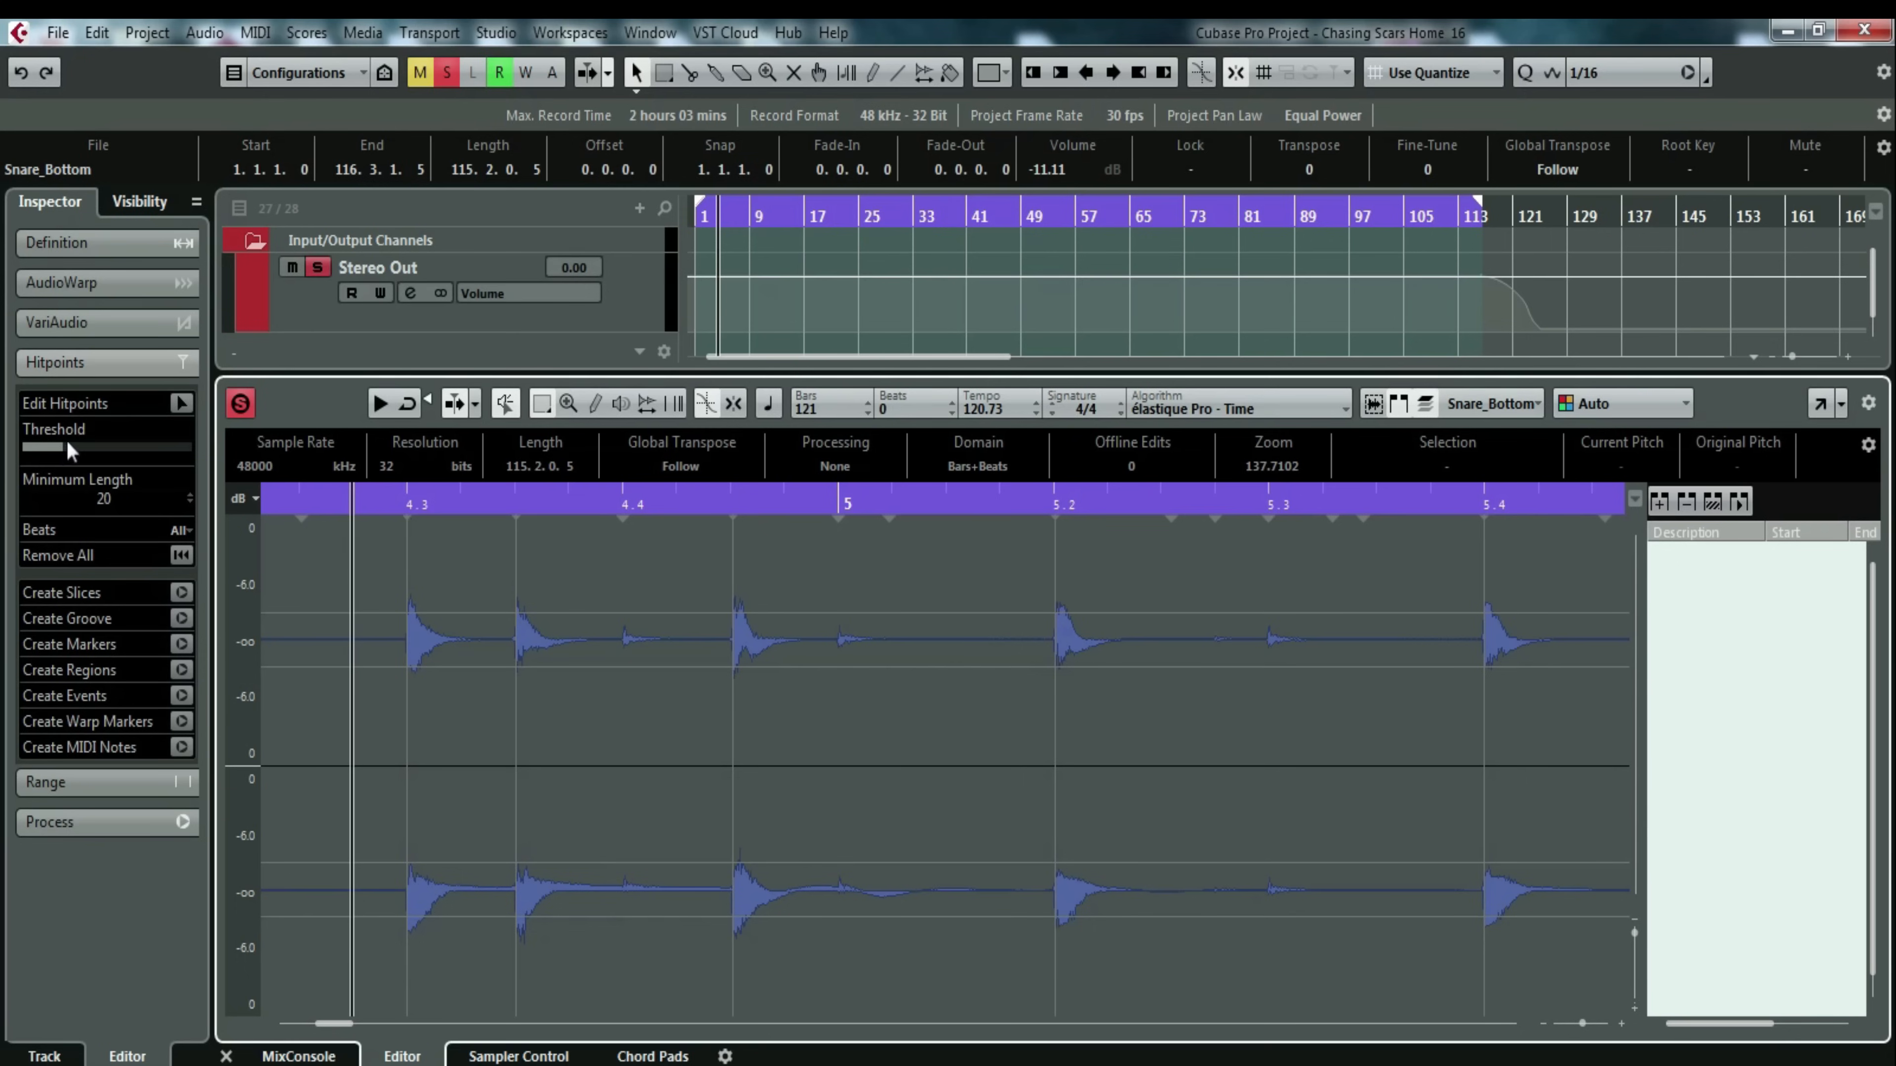
pyautogui.moveTo(68, 445)
pyautogui.mouseDown()
pyautogui.moveTo(32, 448)
pyautogui.moveTo(54, 455)
pyautogui.mouseUp()
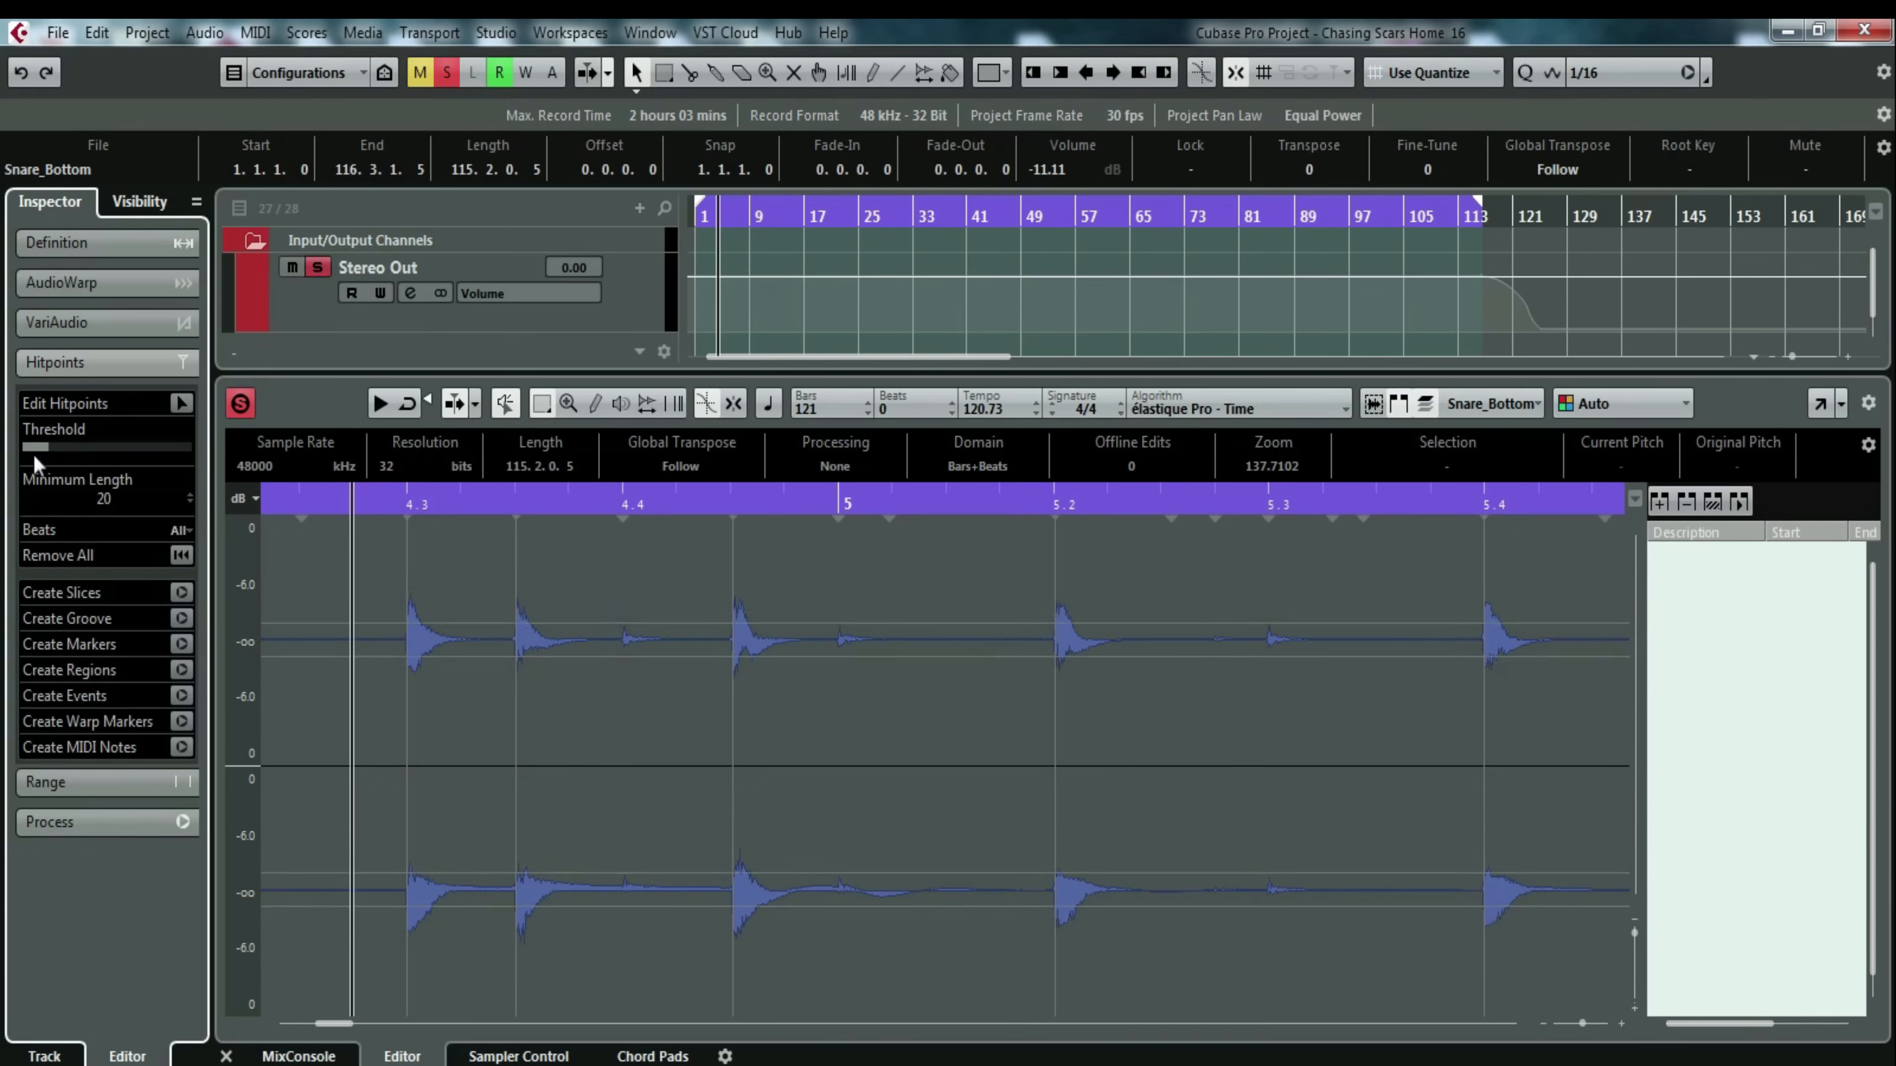
pyautogui.moveTo(35, 458); pyautogui.dragTo(26, 453)
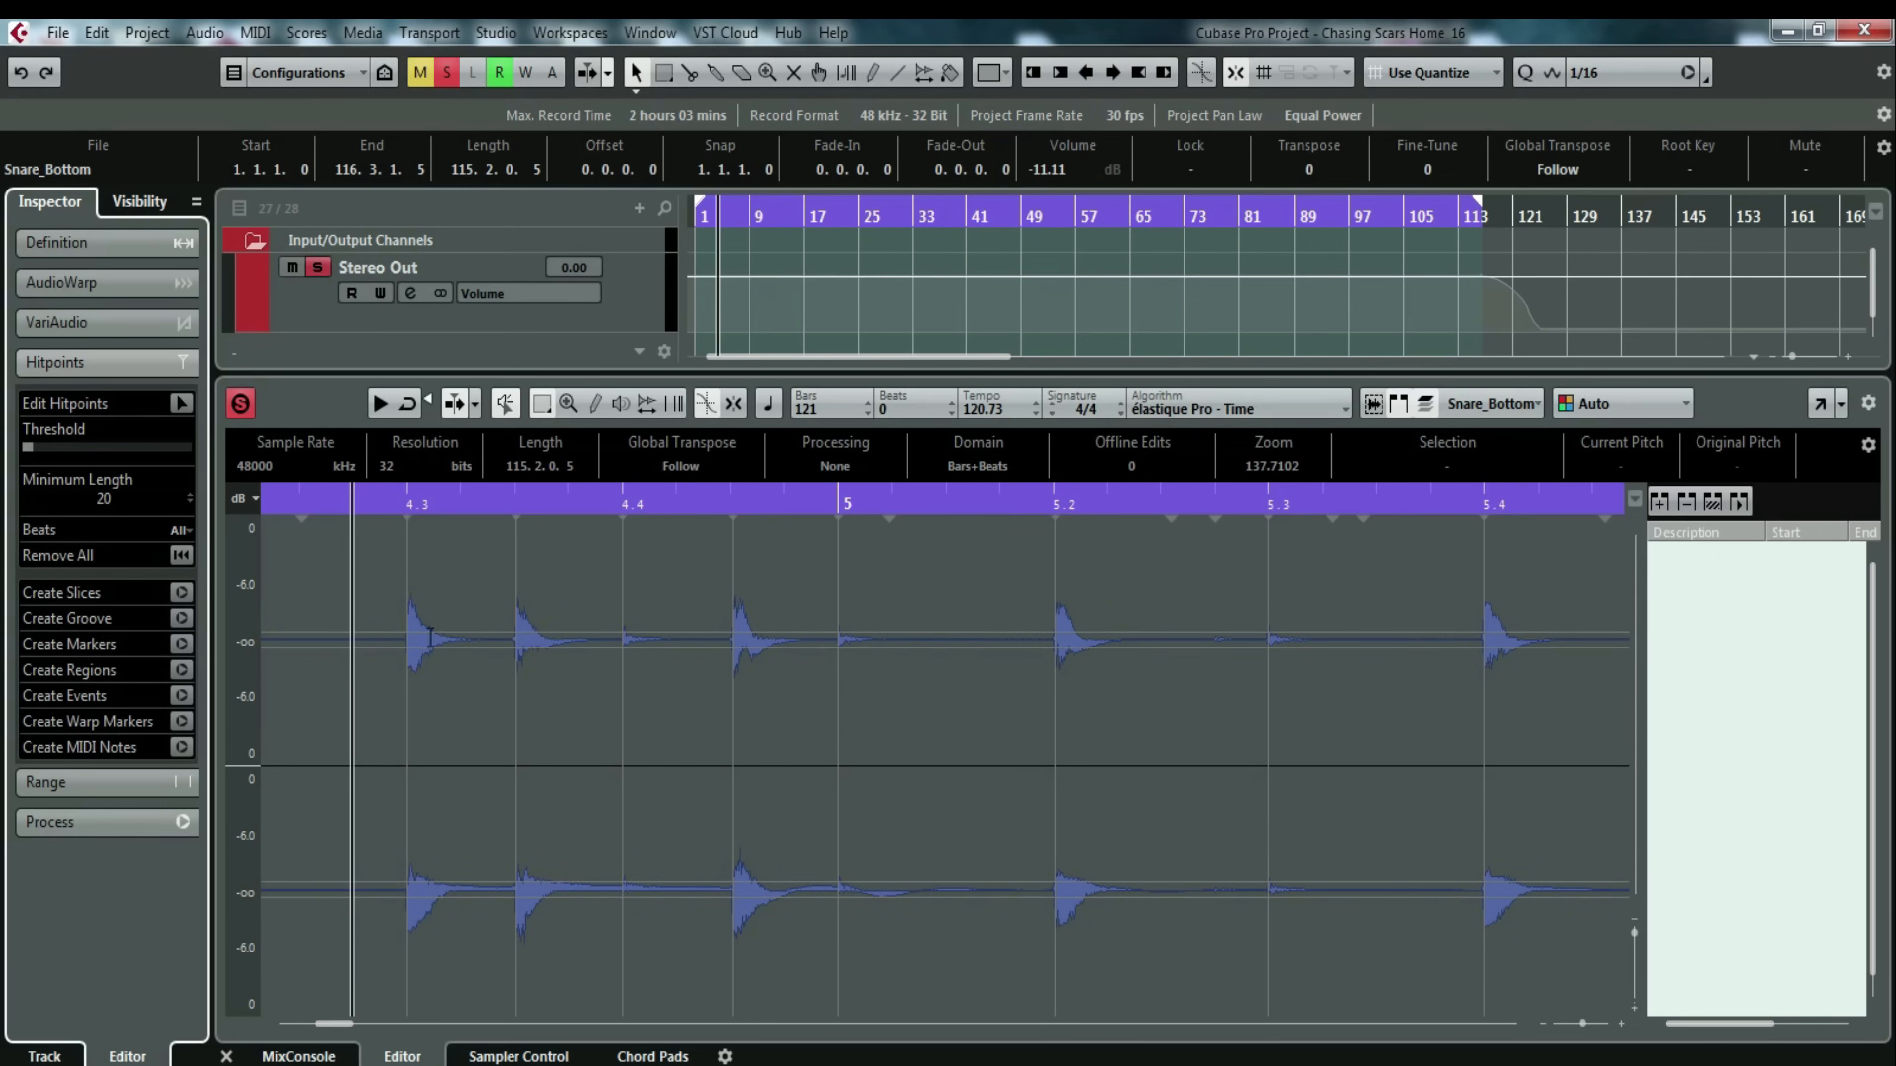
pyautogui.moveTo(43, 451); pyautogui.dragTo(51, 457)
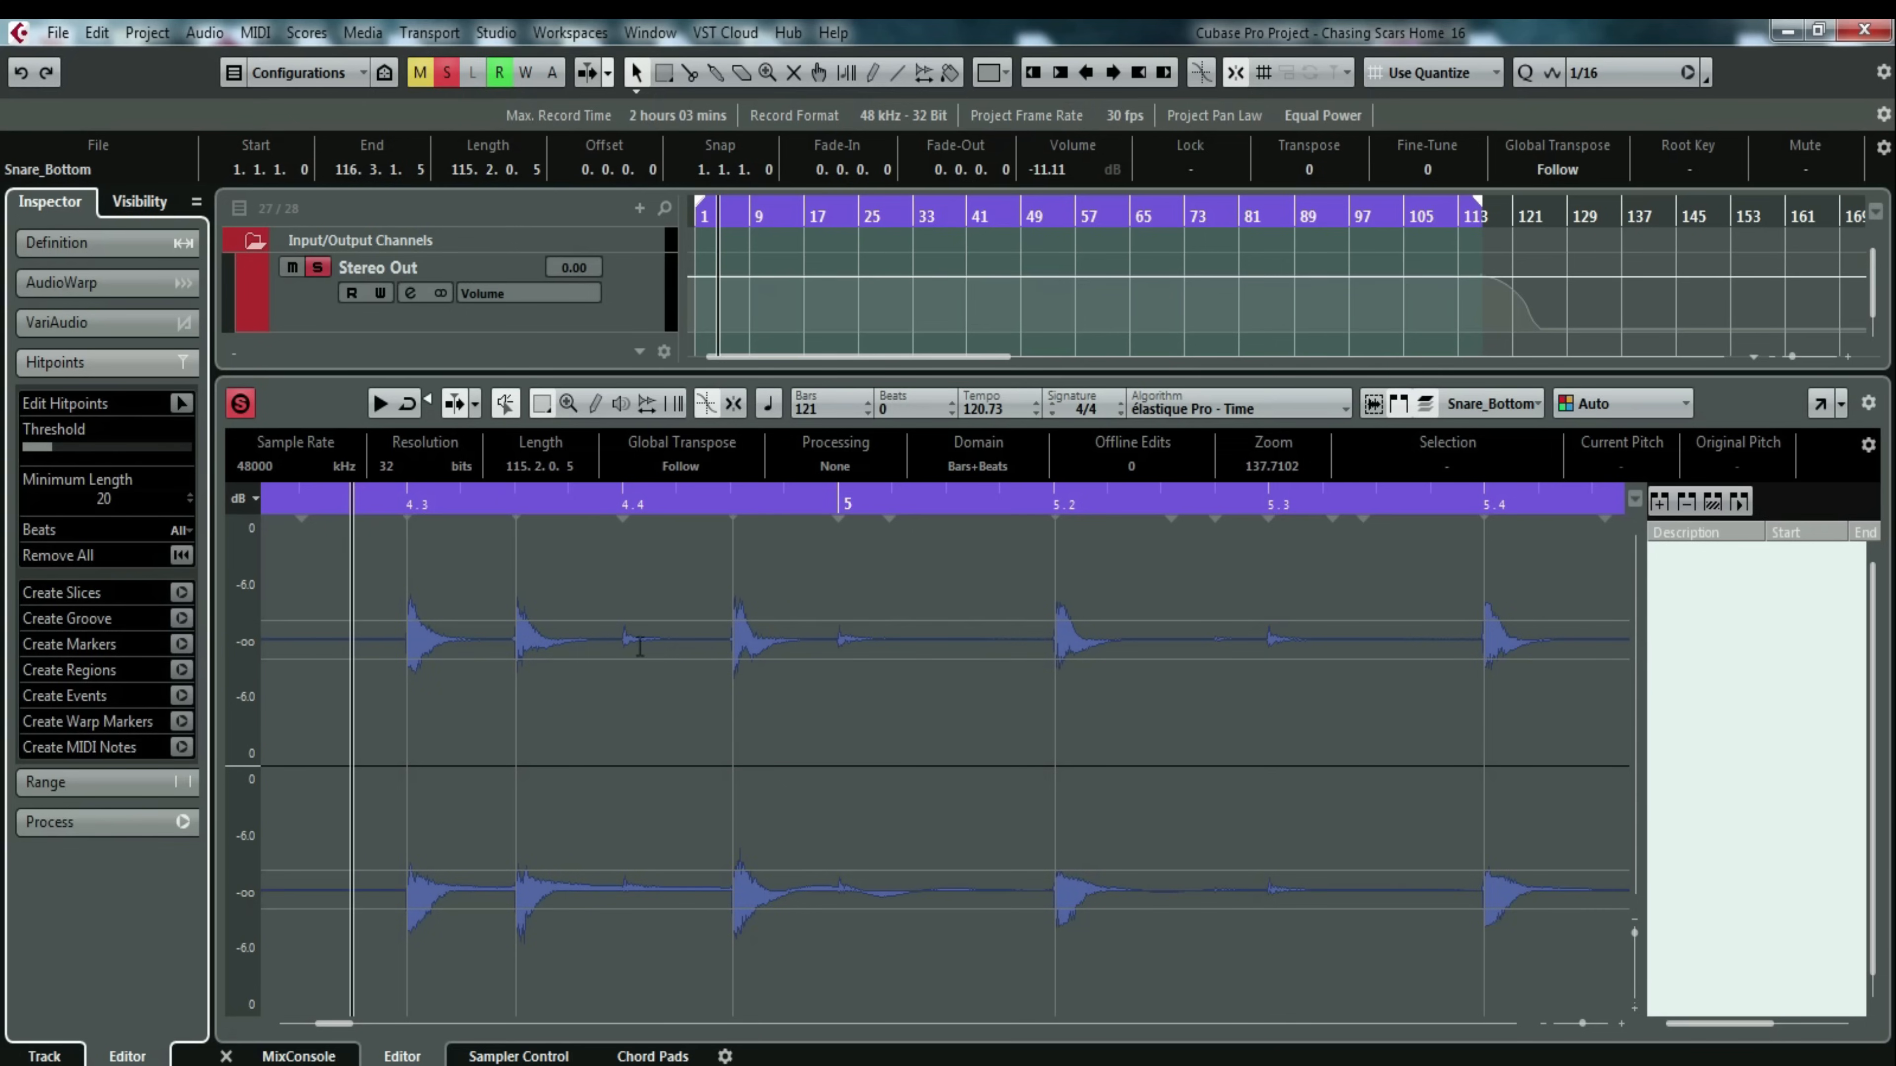
pyautogui.hscroll(-5, 893, 612)
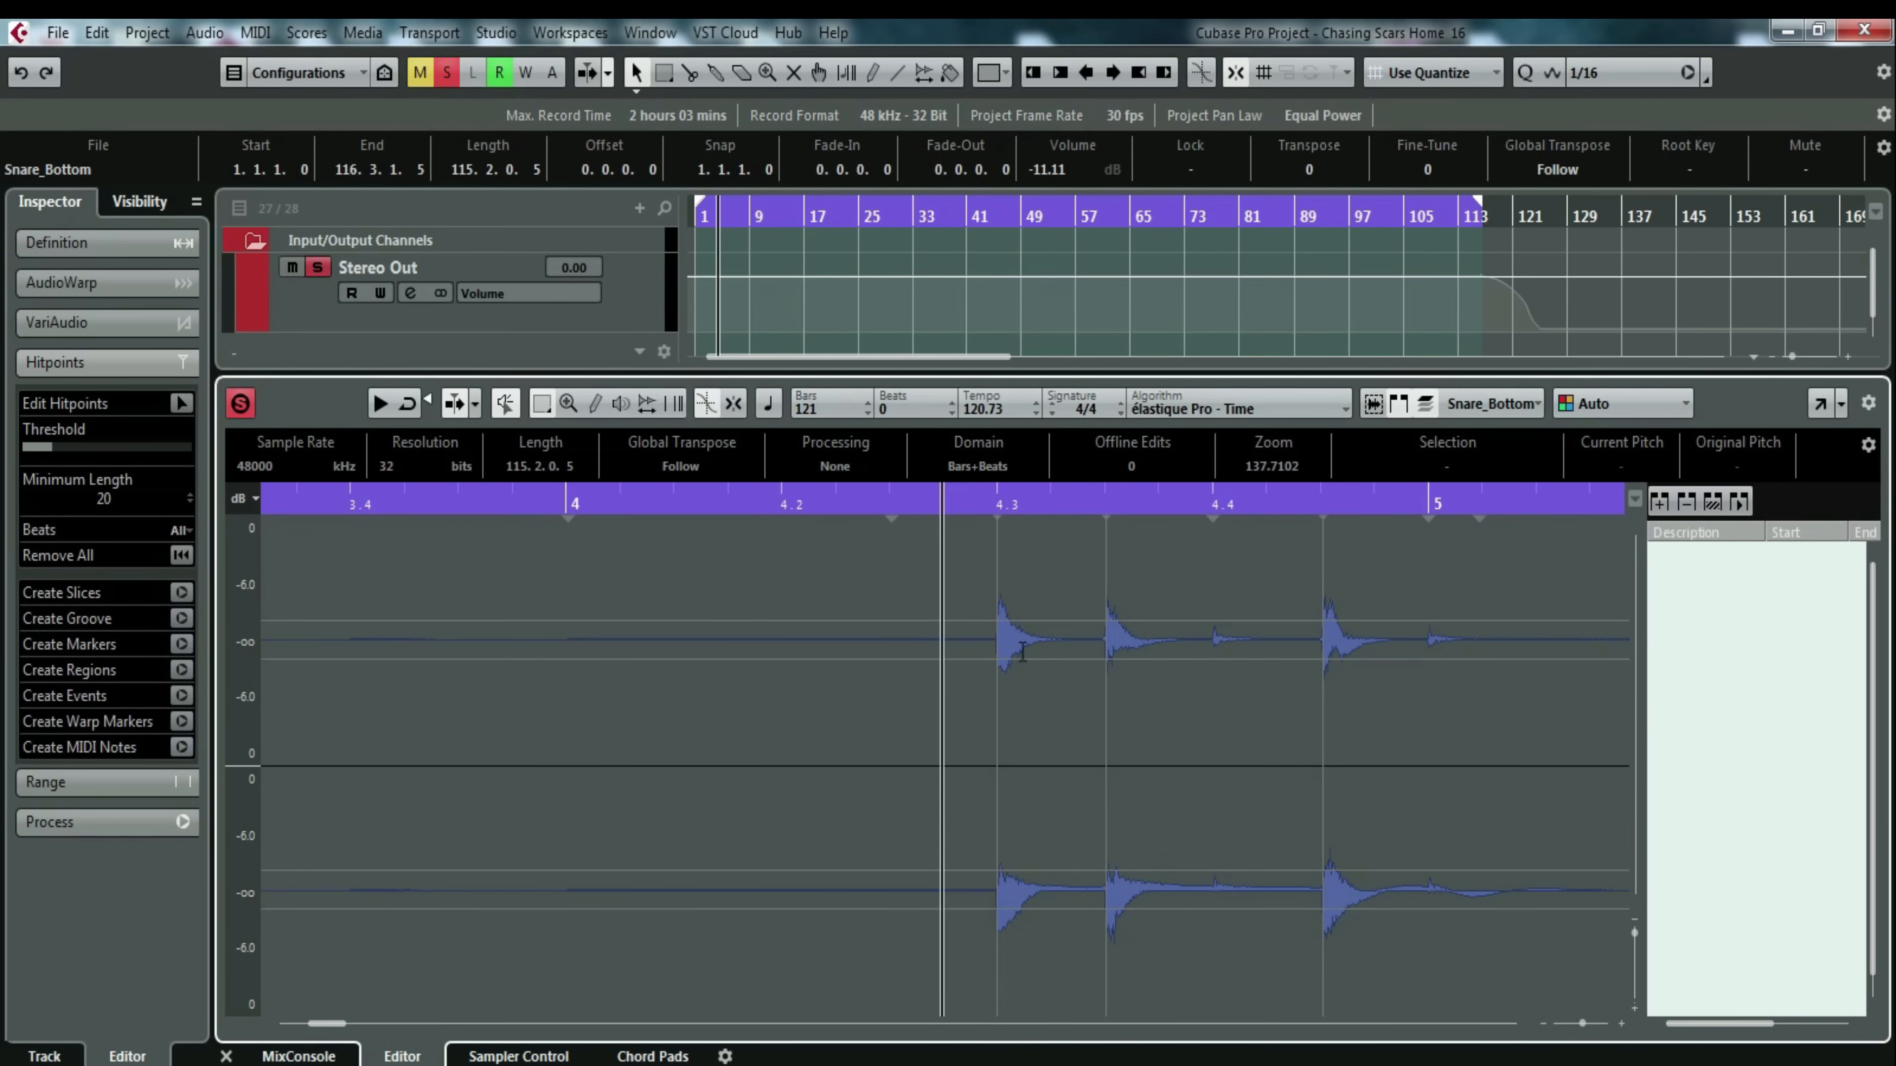
# Convert the hitpoints to MIDI notes with Dynamic Velocity, pitch D1 and length 1/8 on a new MIDI track, and close the editor.
pyautogui.click(178, 748)
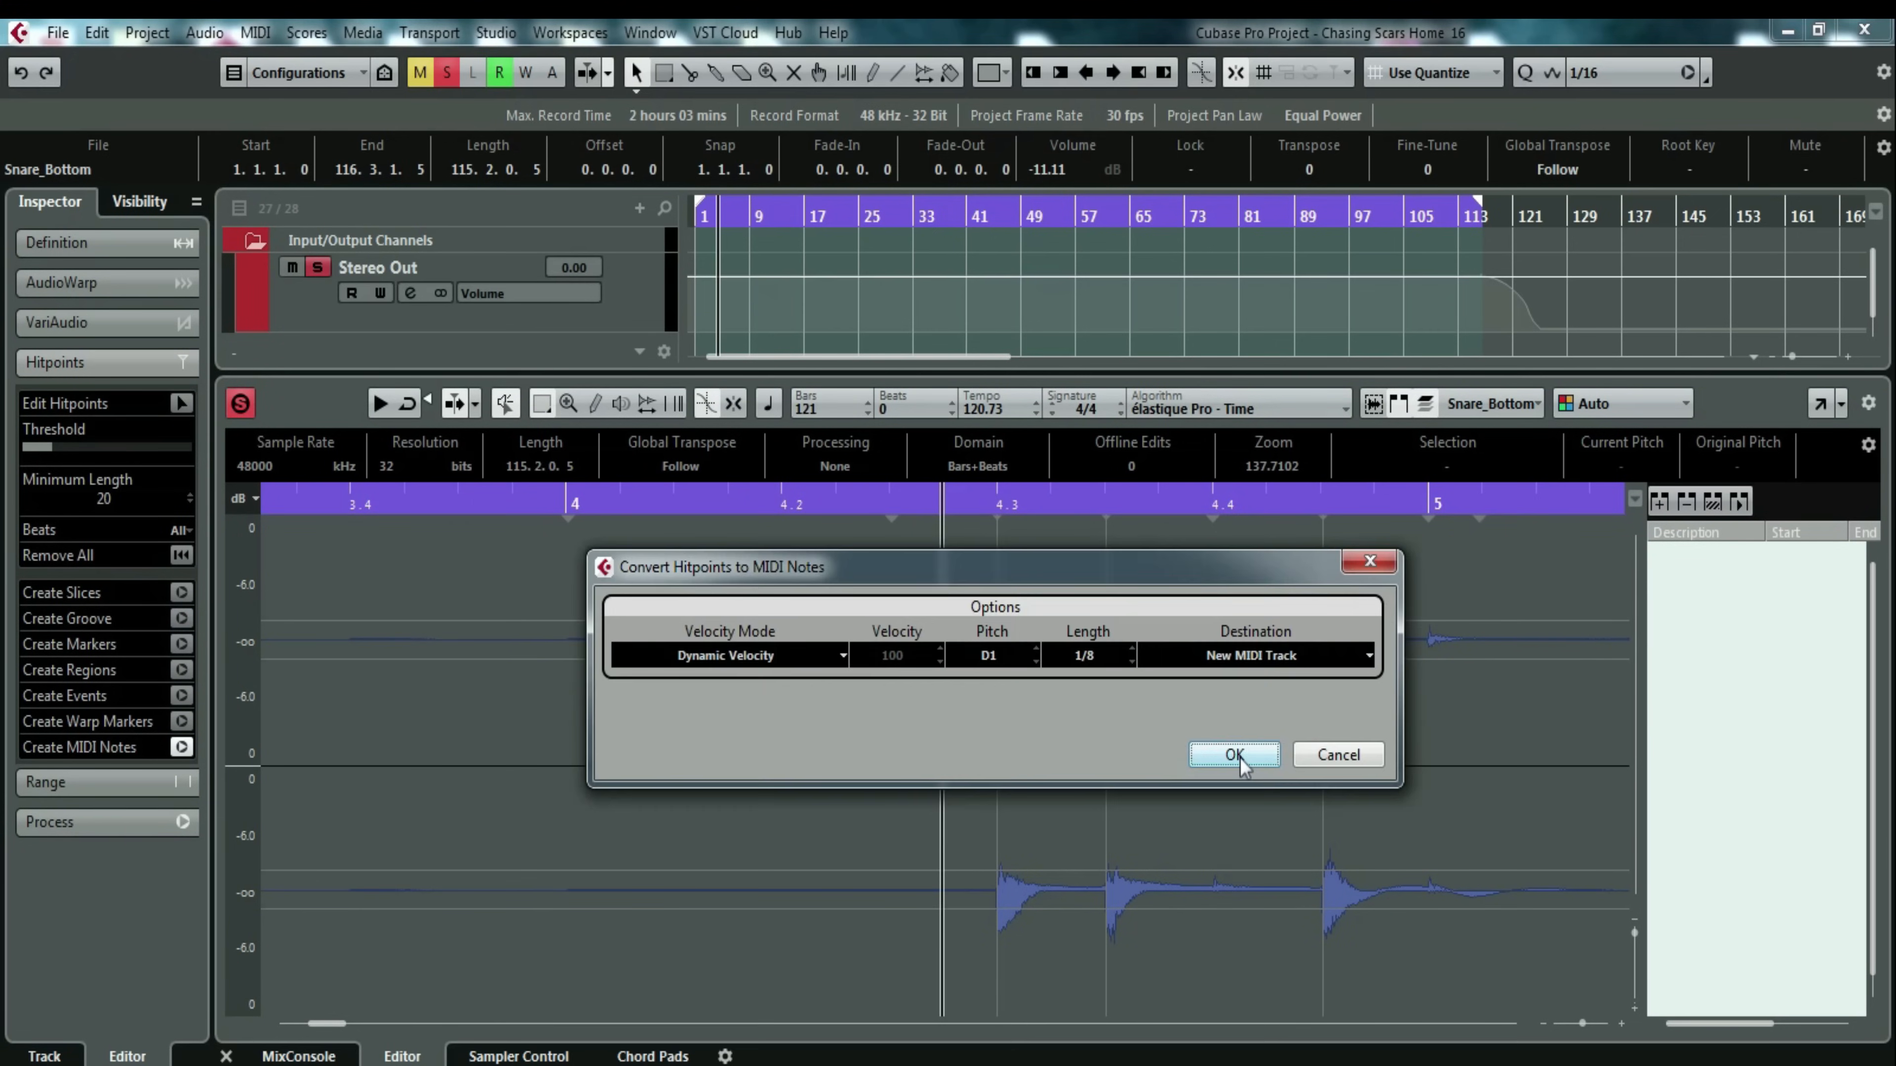
pyautogui.click(1224, 753)
pyautogui.click(226, 1057)
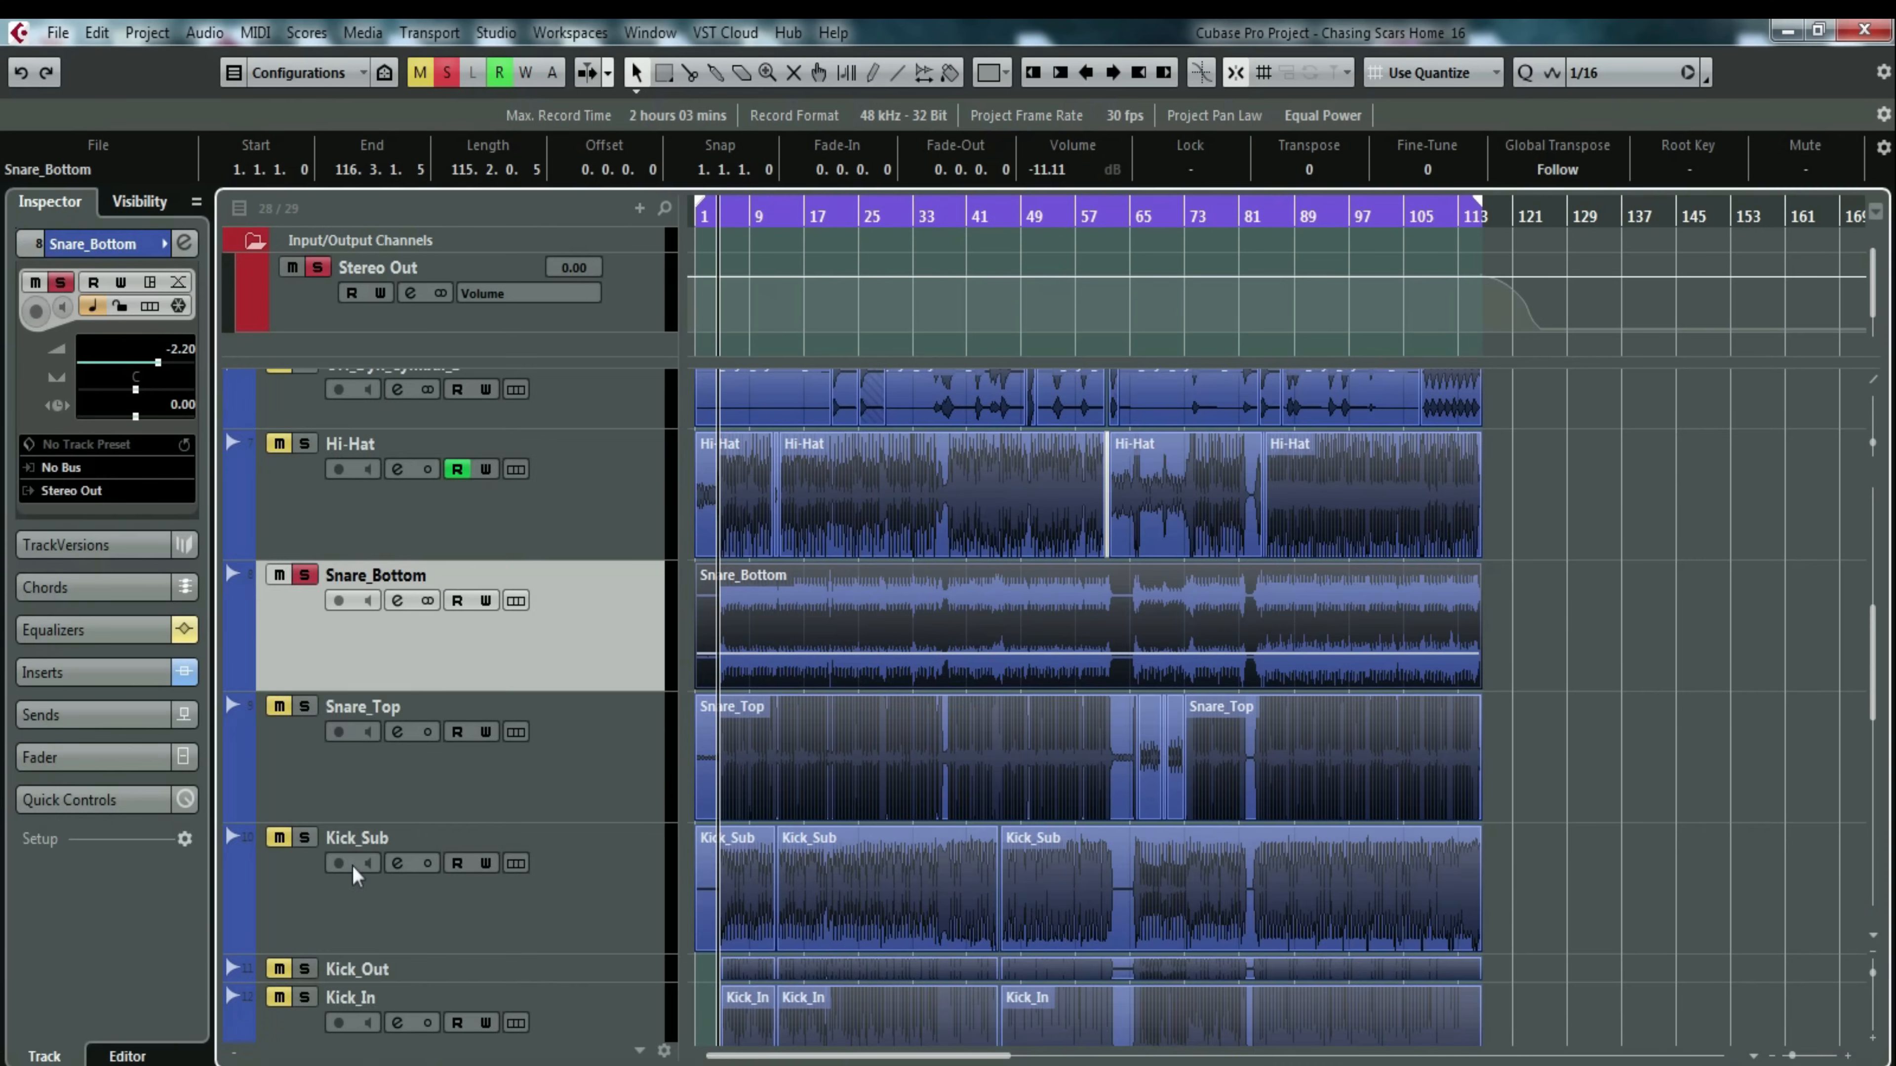
# Unmute and solo the MIDI 01 track that holds the Snare_Bottom_midi part.
pyautogui.scroll(-12, 495, 861)
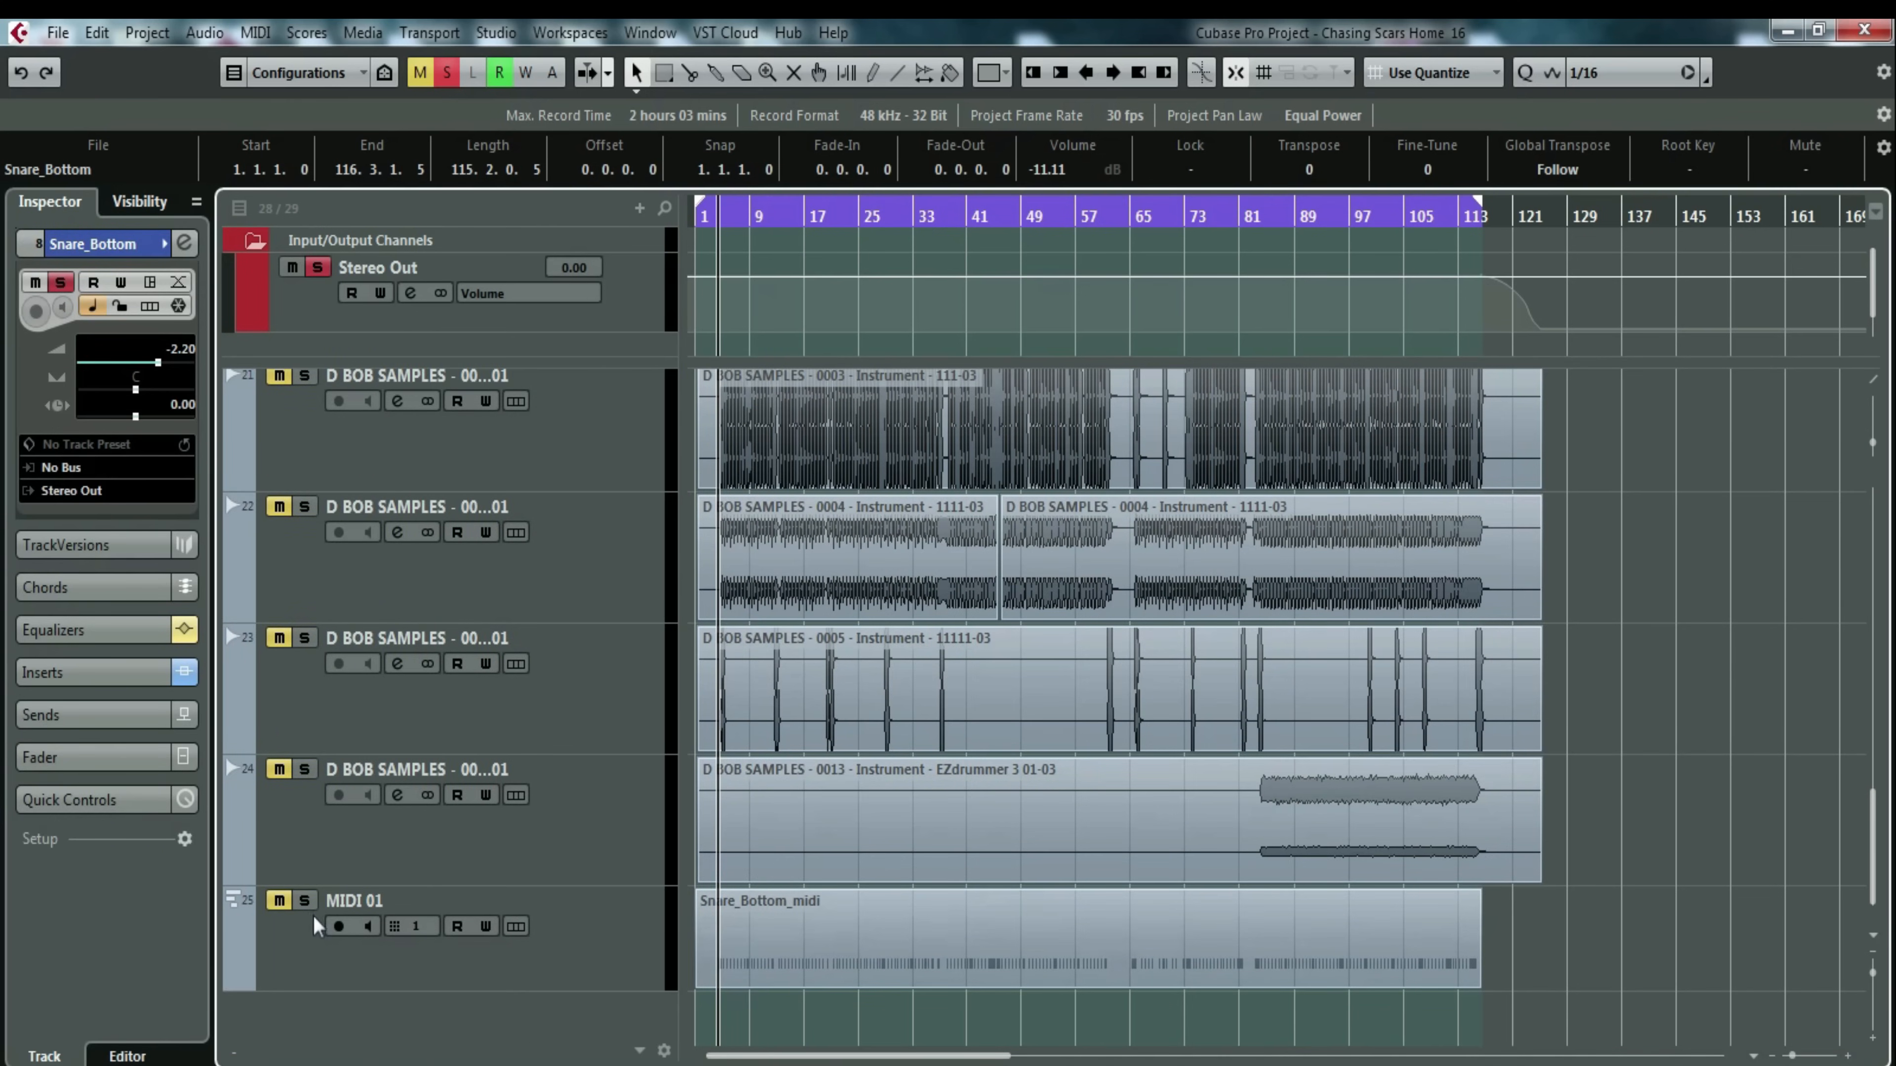
pyautogui.click(278, 900)
pyautogui.click(304, 900)
pyautogui.click(739, 944)
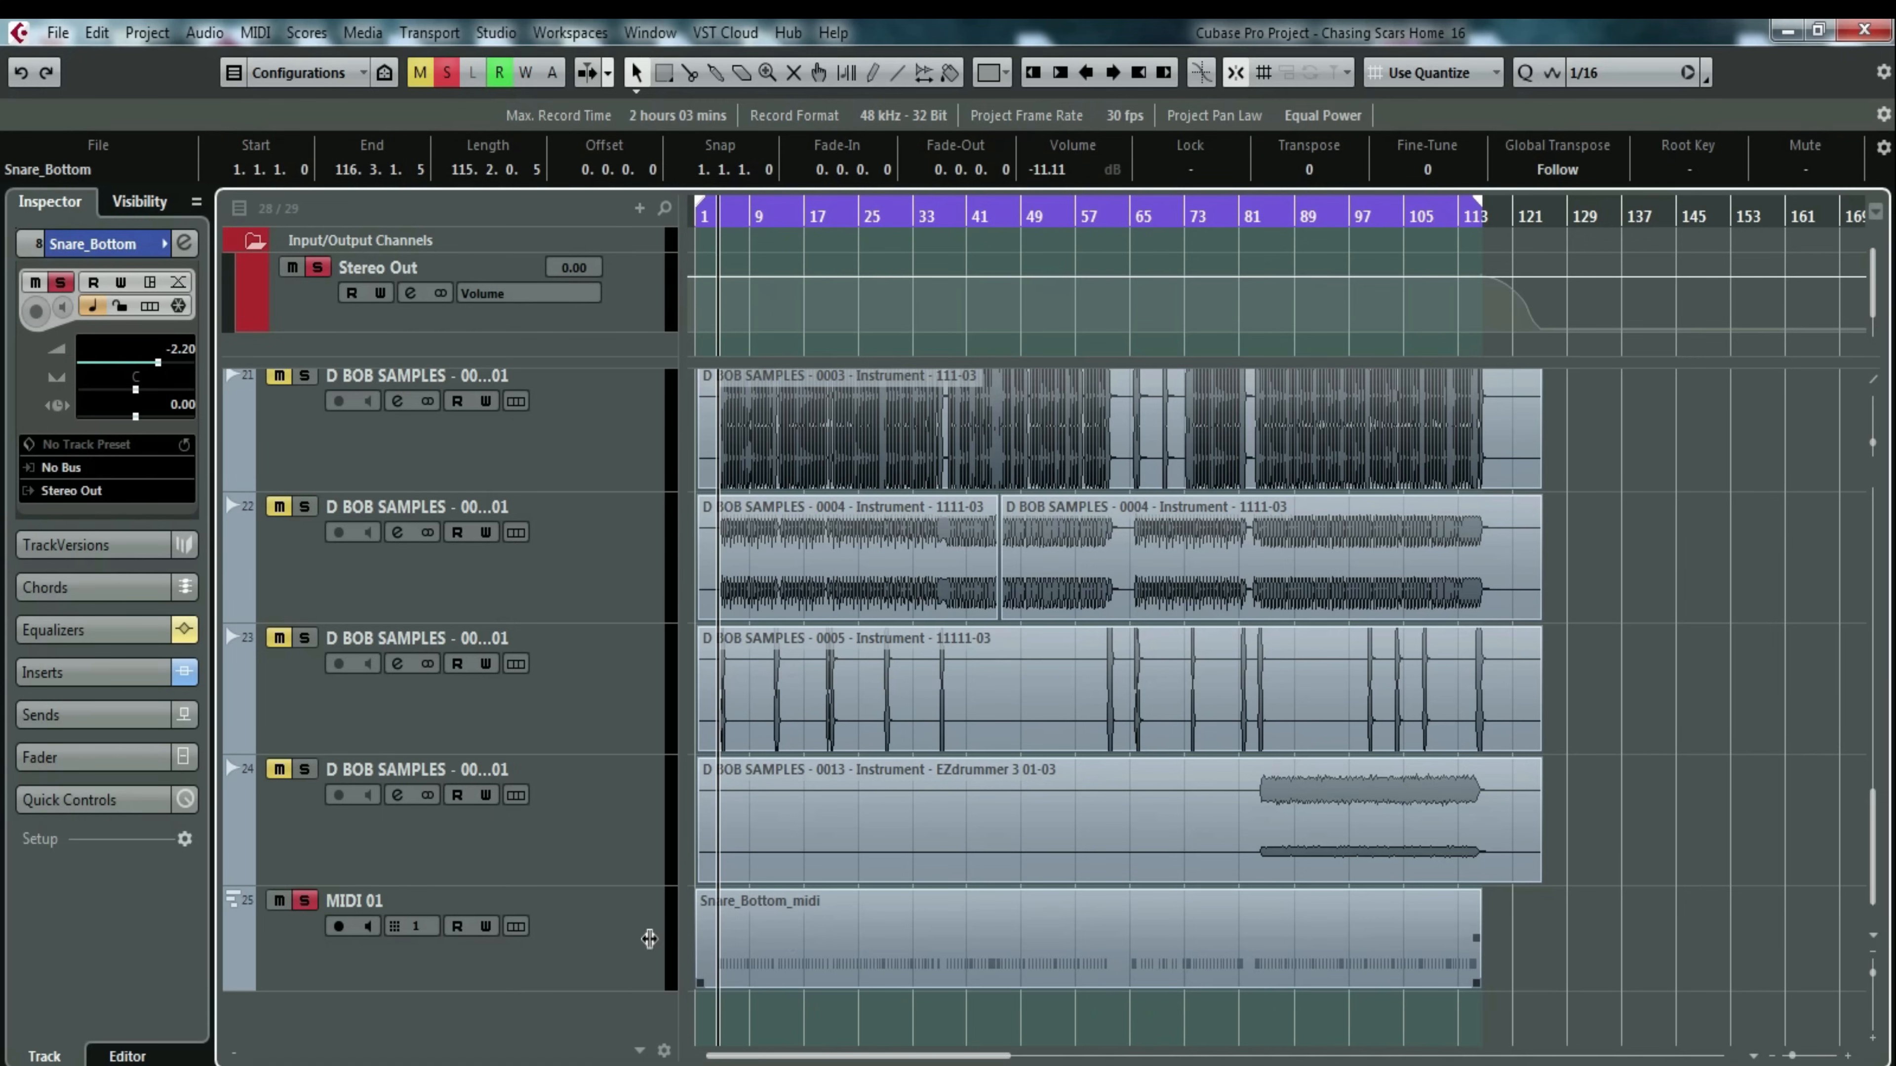
pyautogui.click(510, 955)
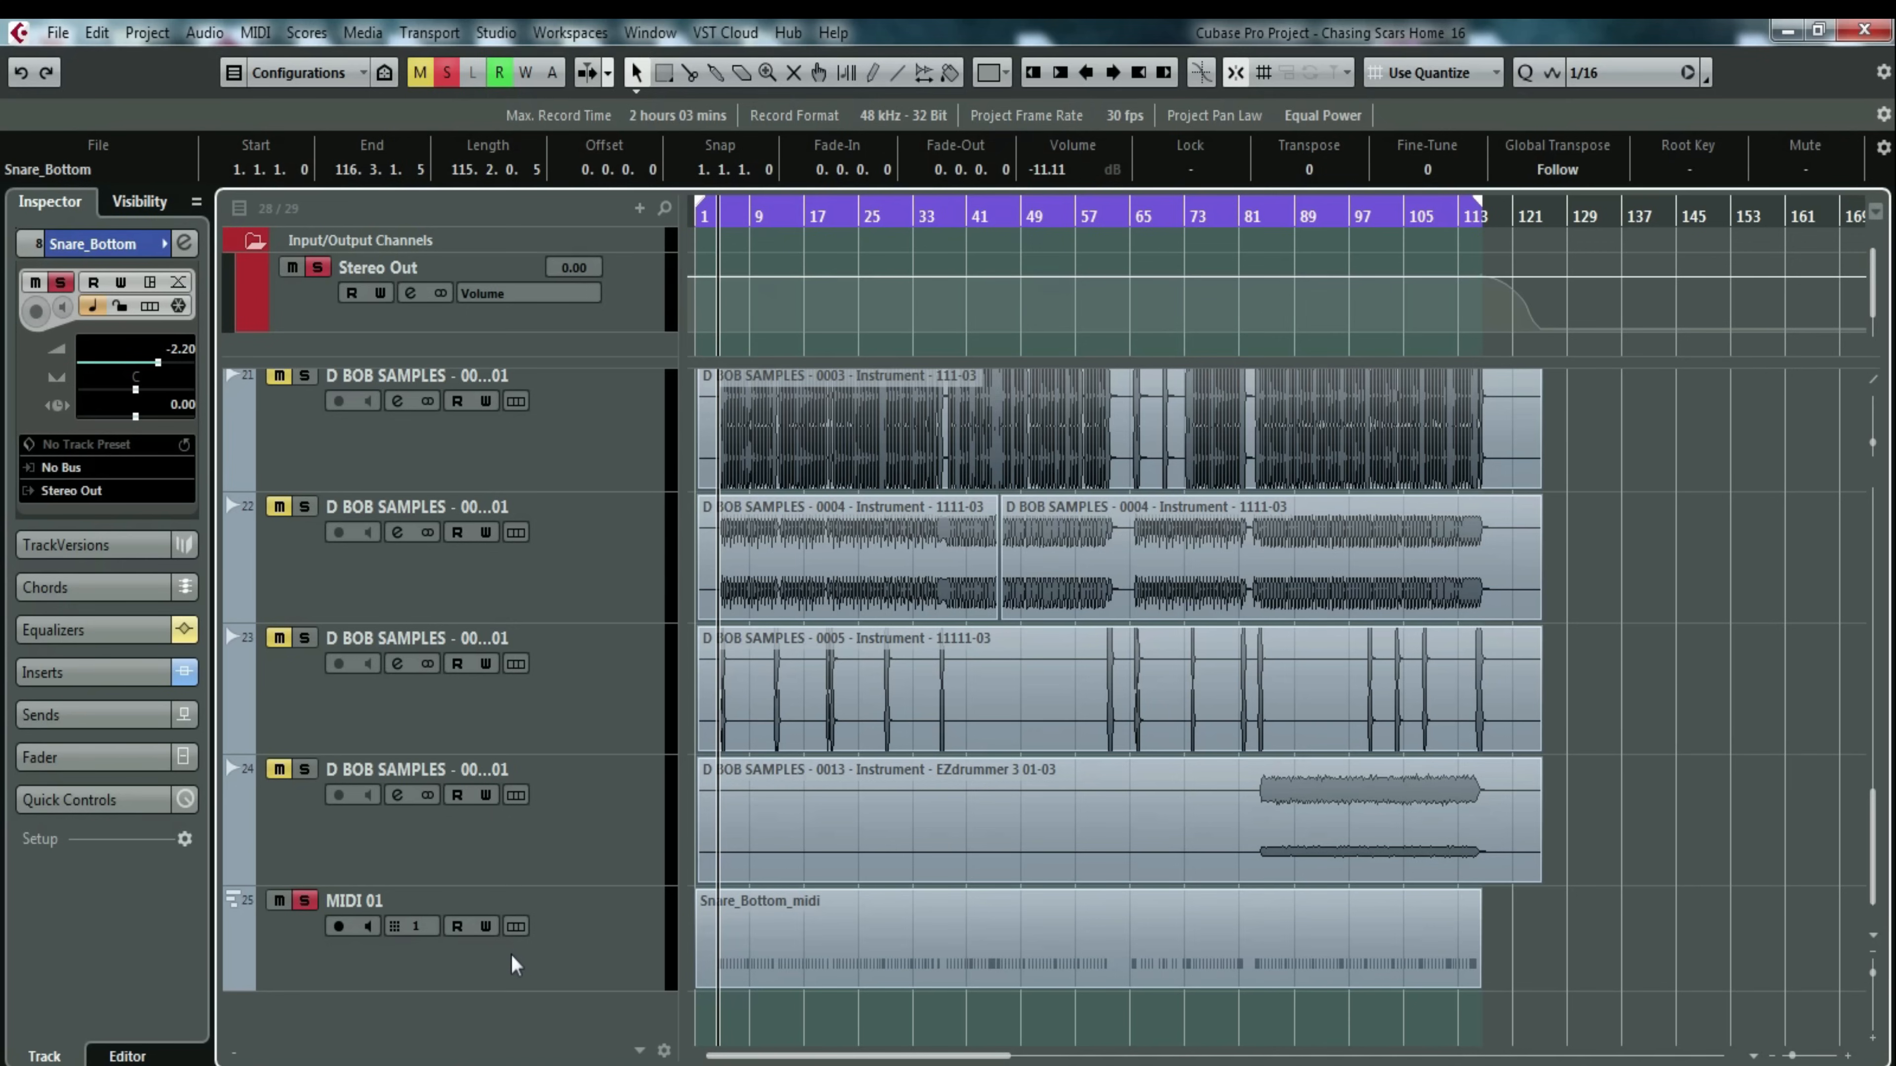
# Inspect the individual snare hits around bar 4 of the Snare_Bottom event in the Sample Editor.
pyautogui.scroll(6, 661, 827)
pyautogui.scroll(-1, 661, 827)
pyautogui.scroll(4, 446, 735)
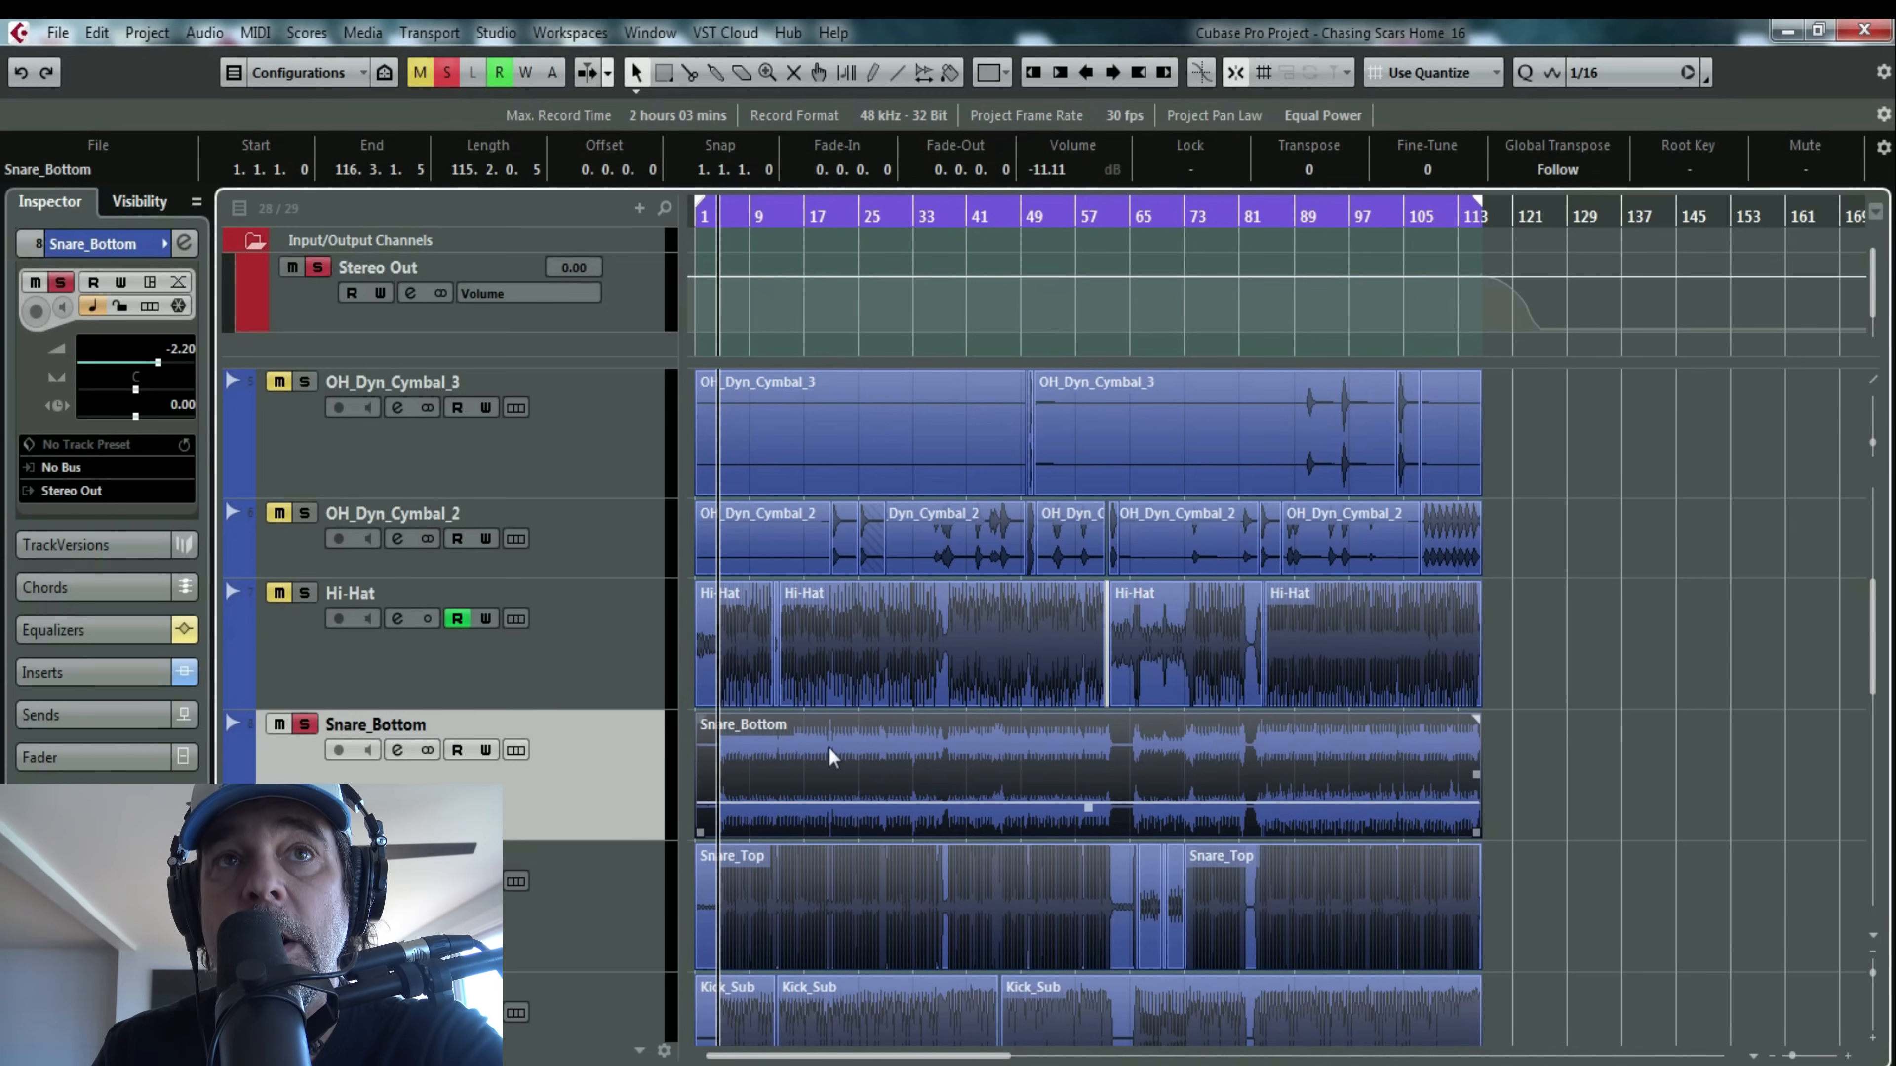
pyautogui.doubleClick(841, 760)
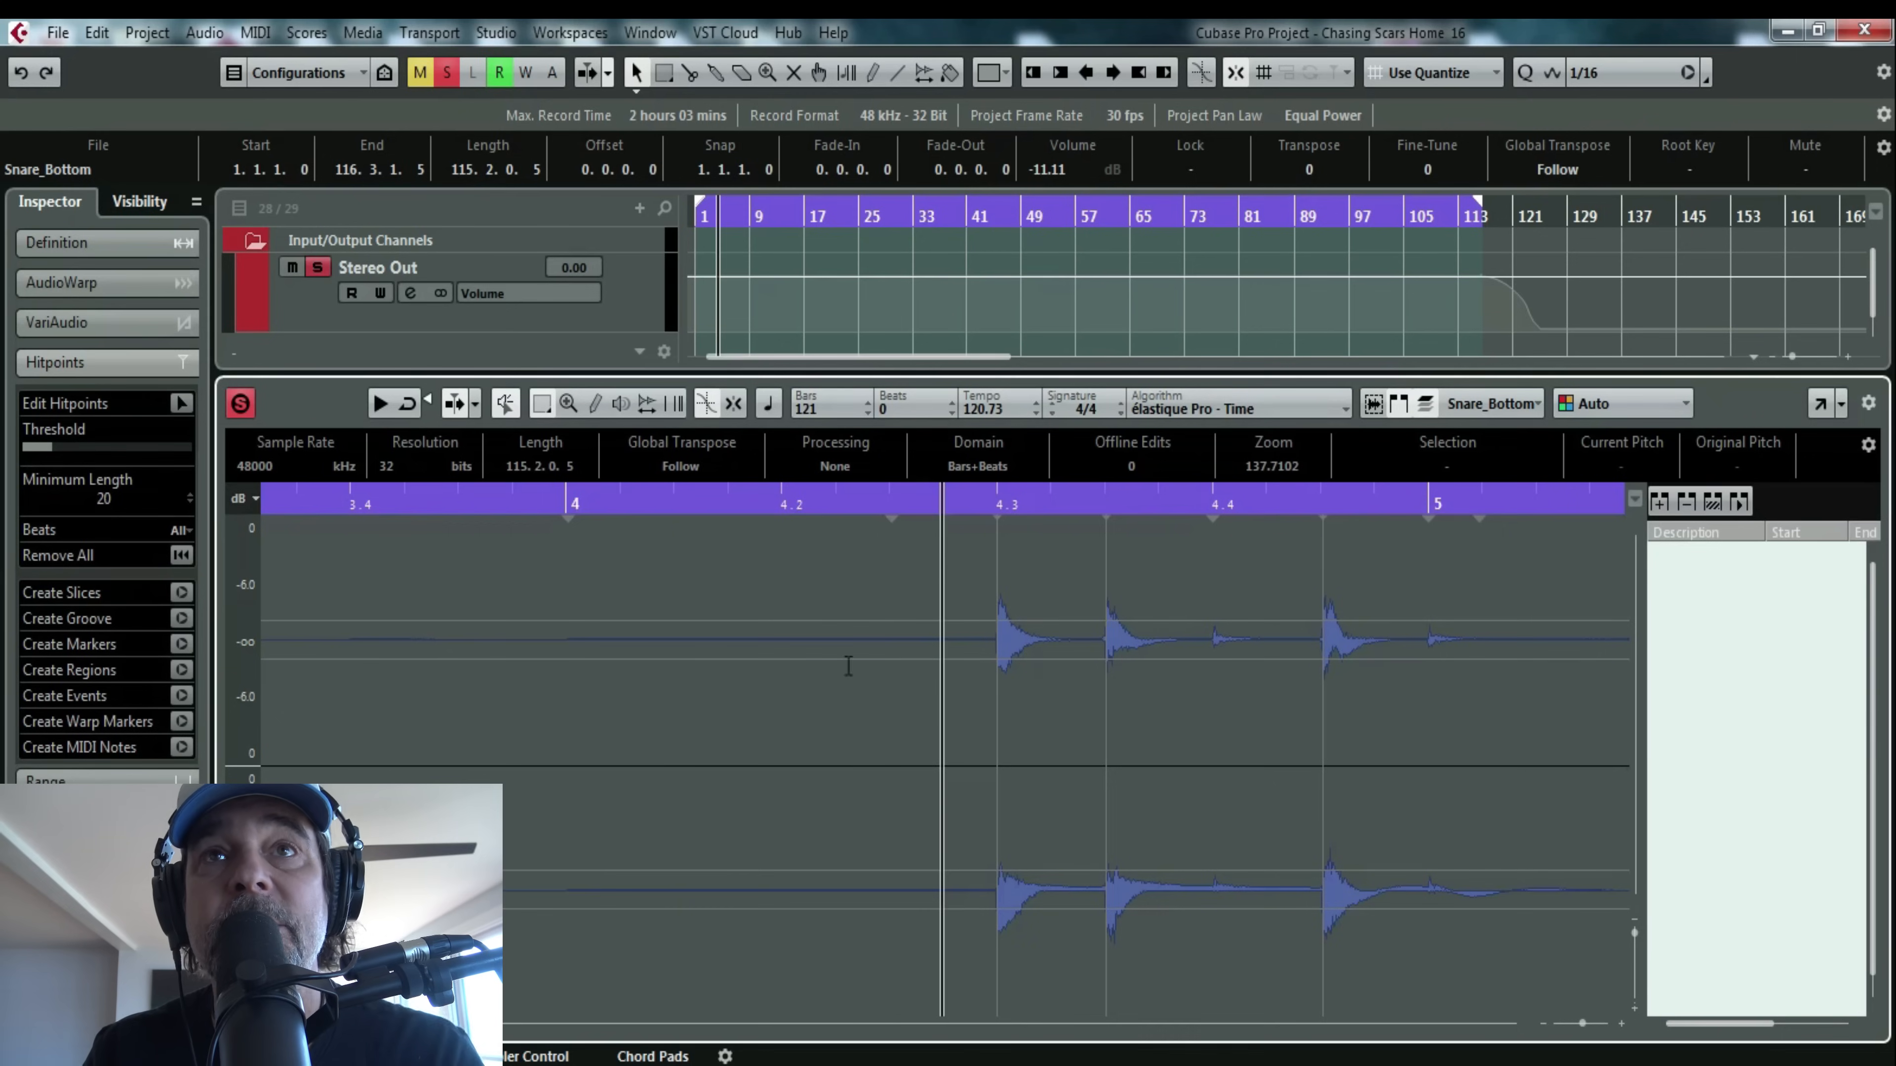
pyautogui.click(994, 508)
pyautogui.moveTo(995, 518); pyautogui.dragTo(996, 533)
pyautogui.press('Return')
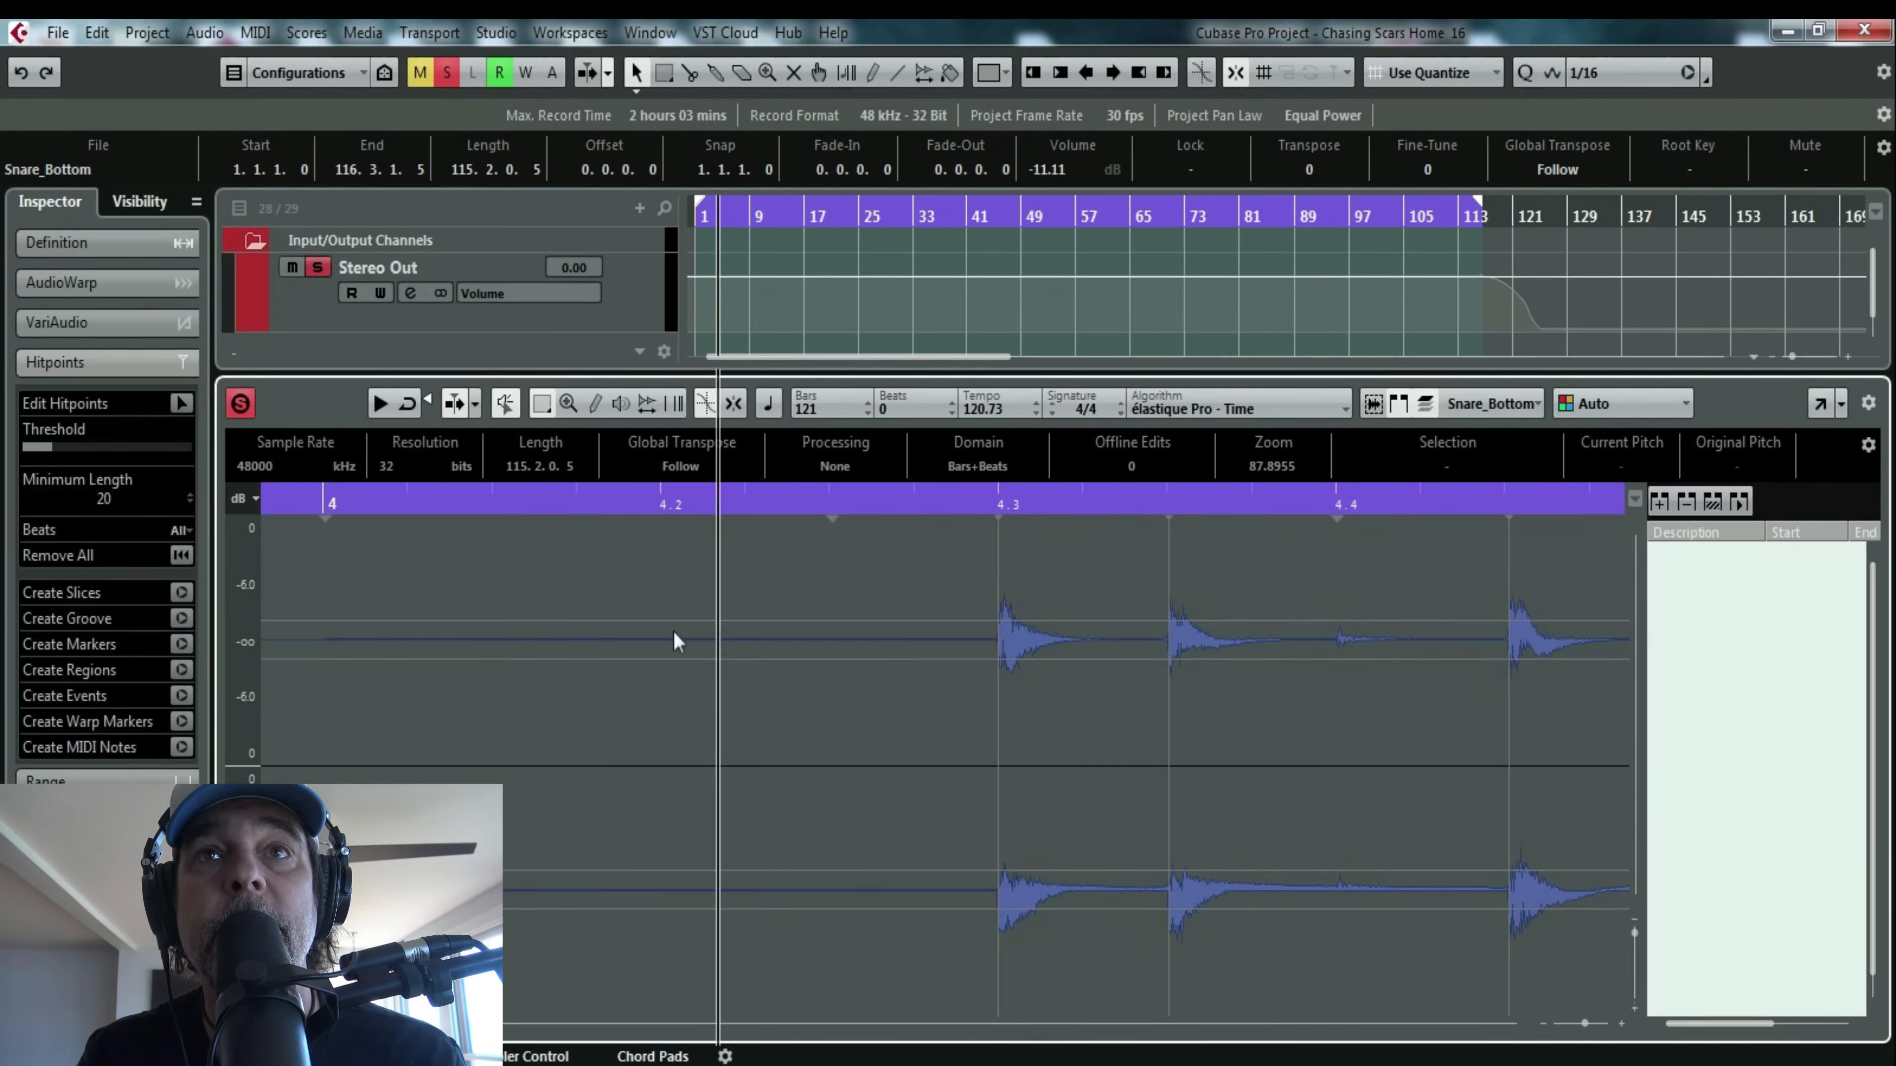
# Set the locators around the single Snare_Bottom hit at 5.2 and export it as the audio mixdown Sn b mic on a new track.
pyautogui.moveTo(741, 213); pyautogui.dragTo(1106, 469)
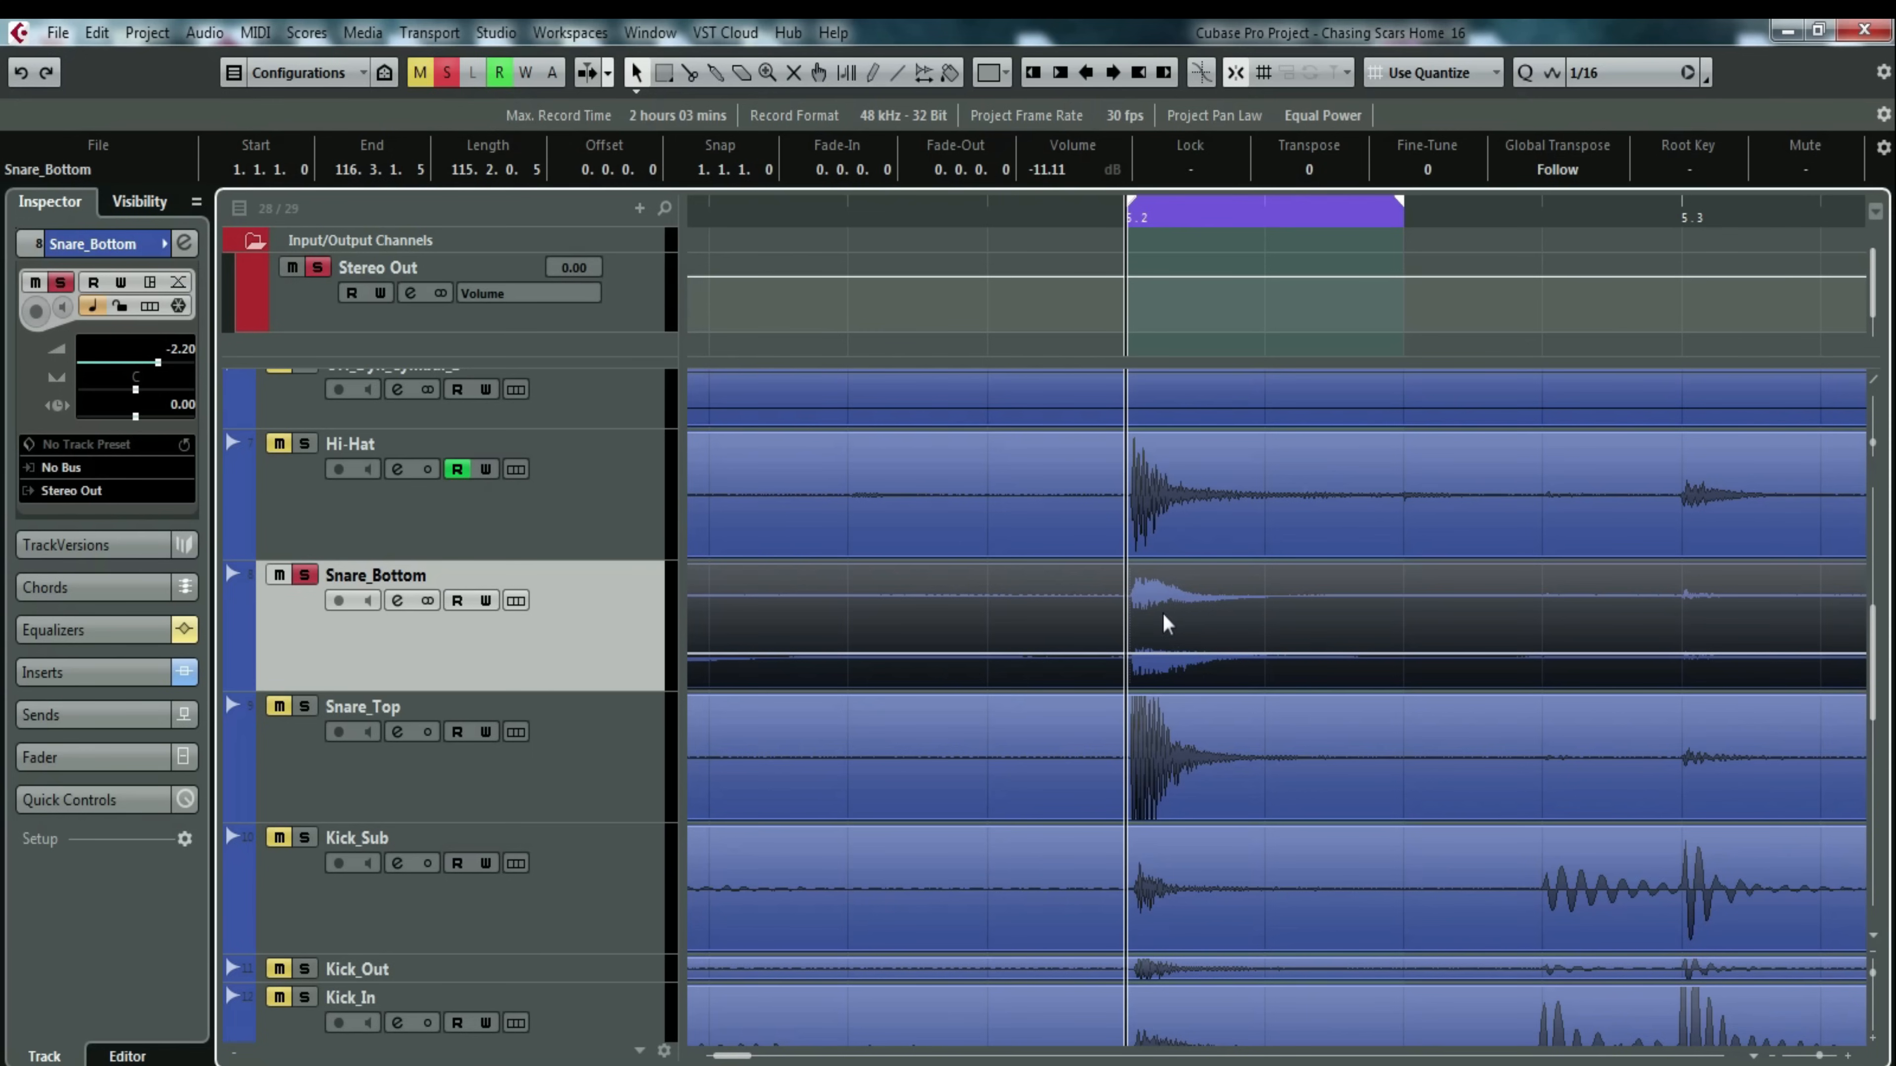
pyautogui.click(56, 32)
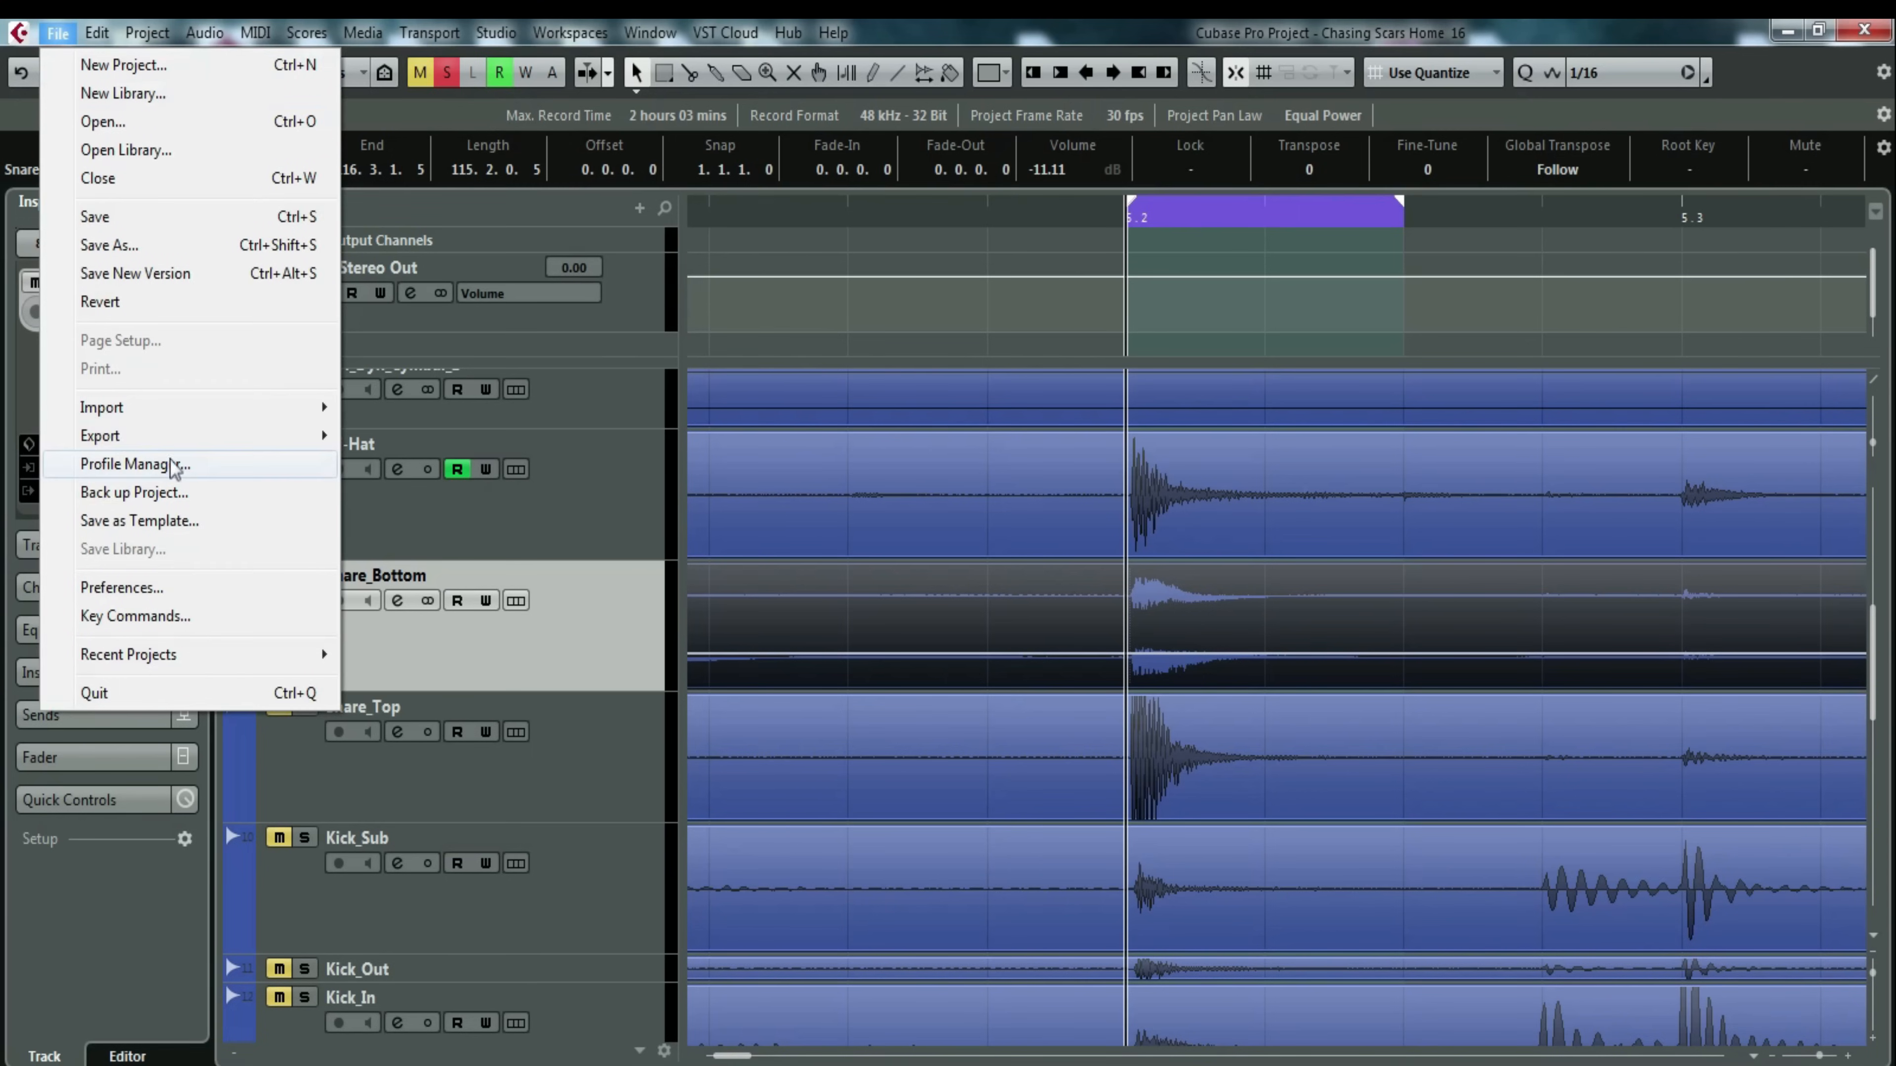
pyautogui.moveTo(179, 435)
pyautogui.click(403, 448)
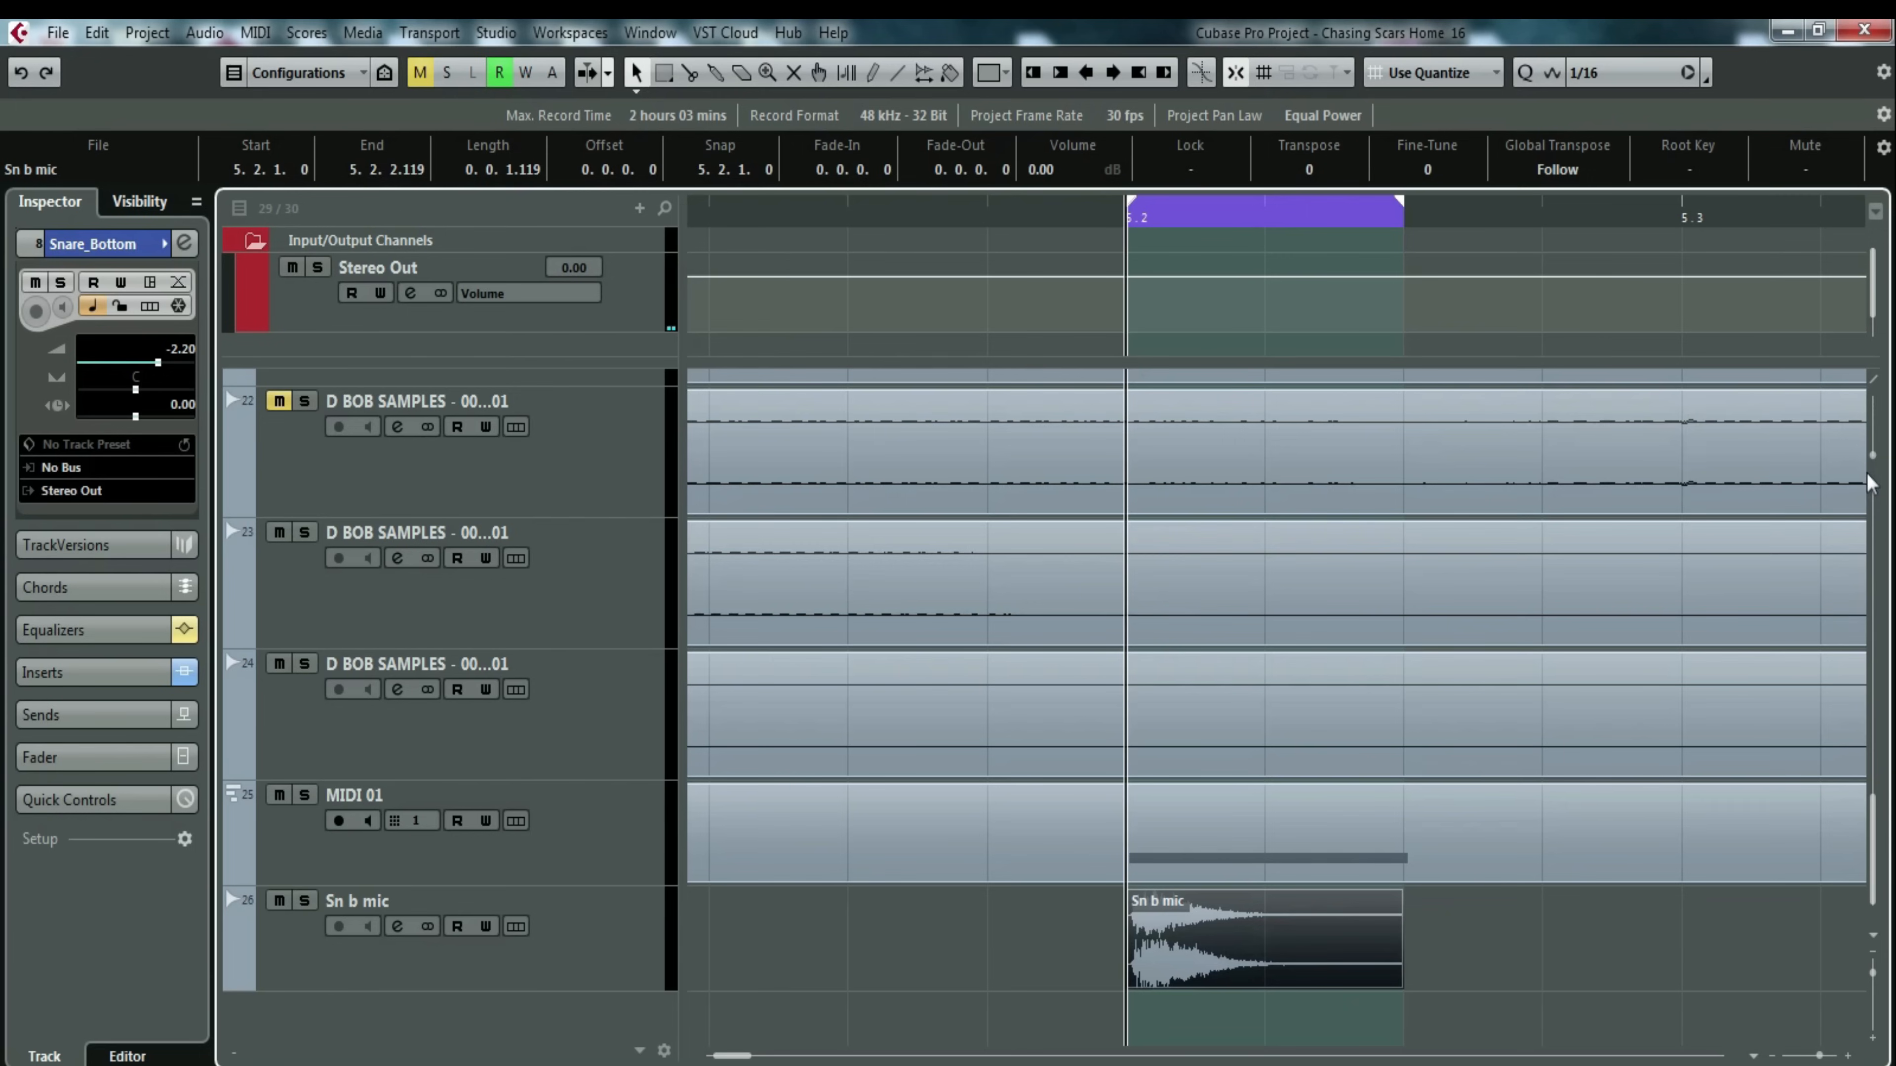
# Add an instrument track using IntaktVST.64 directly below the MIDI 01 track.
pyautogui.click(621, 967)
pyautogui.click(601, 856)
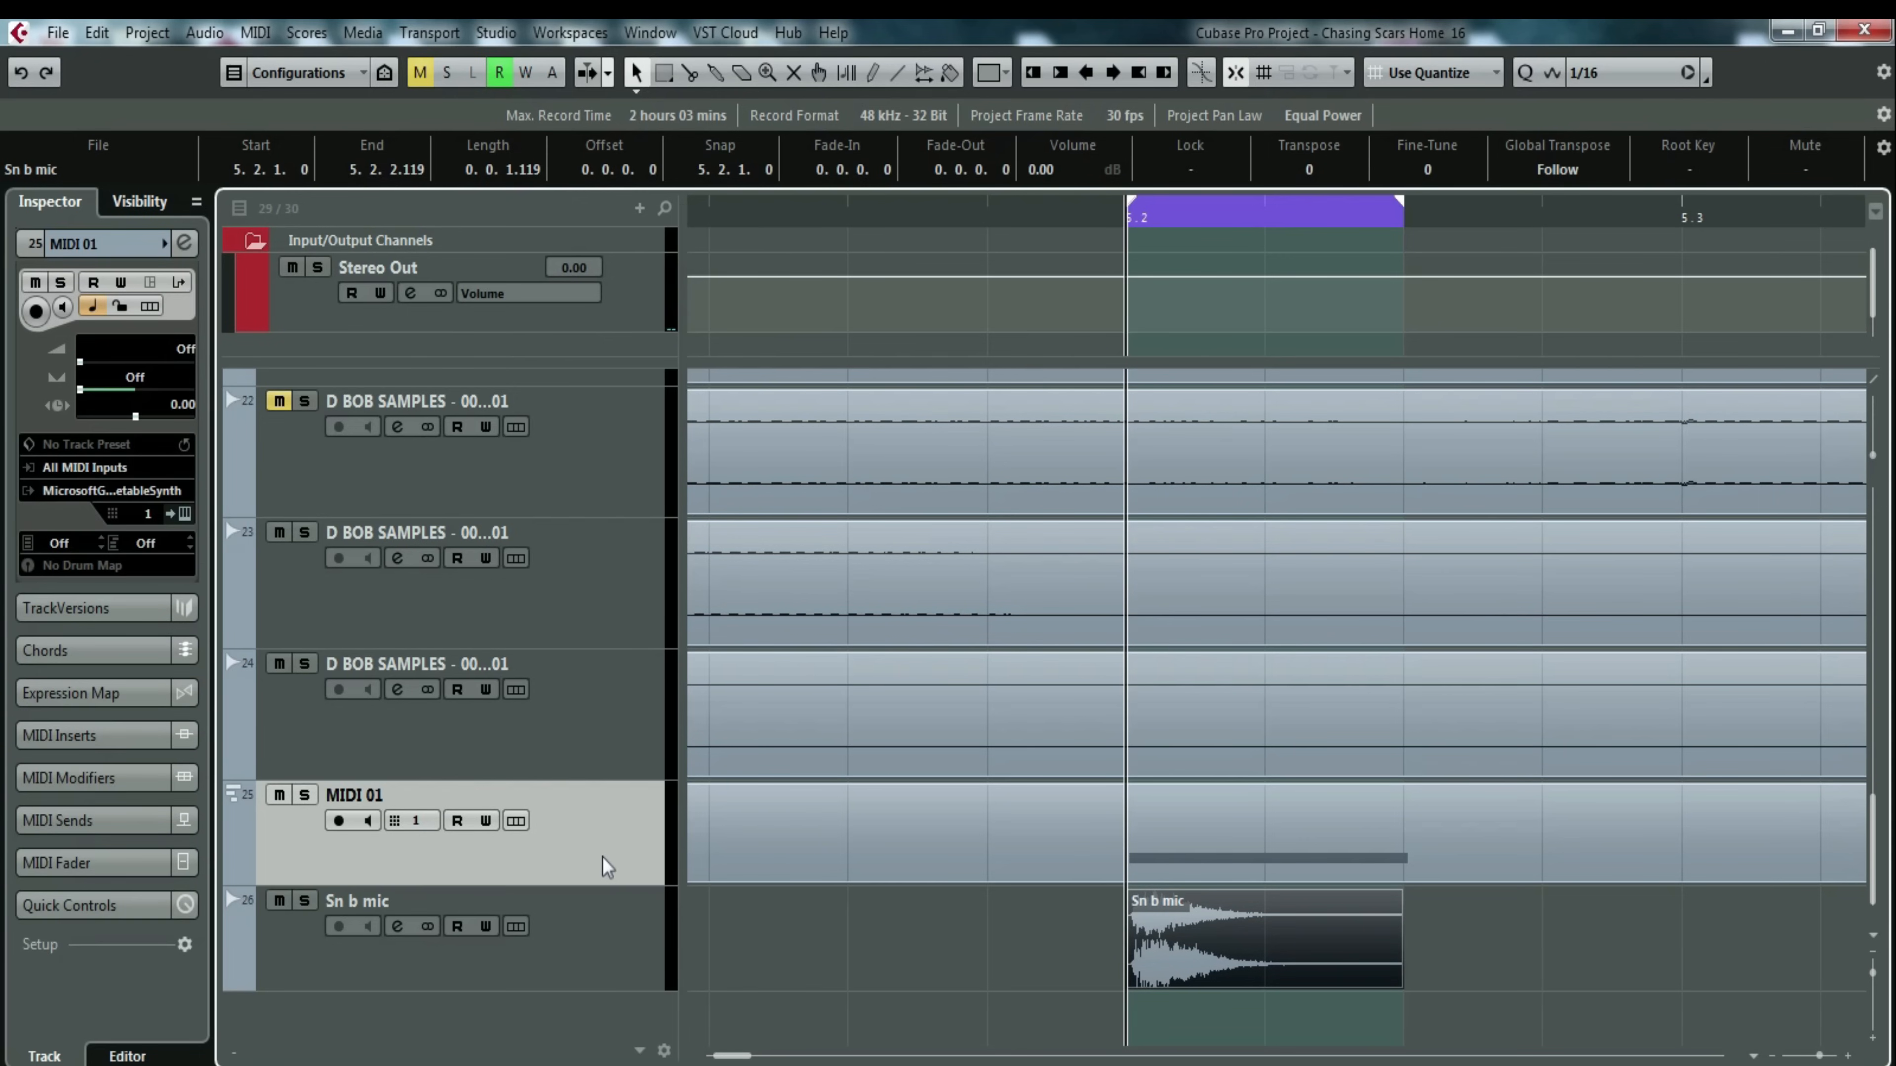
pyautogui.rightClick(603, 856)
pyautogui.moveTo(727, 296)
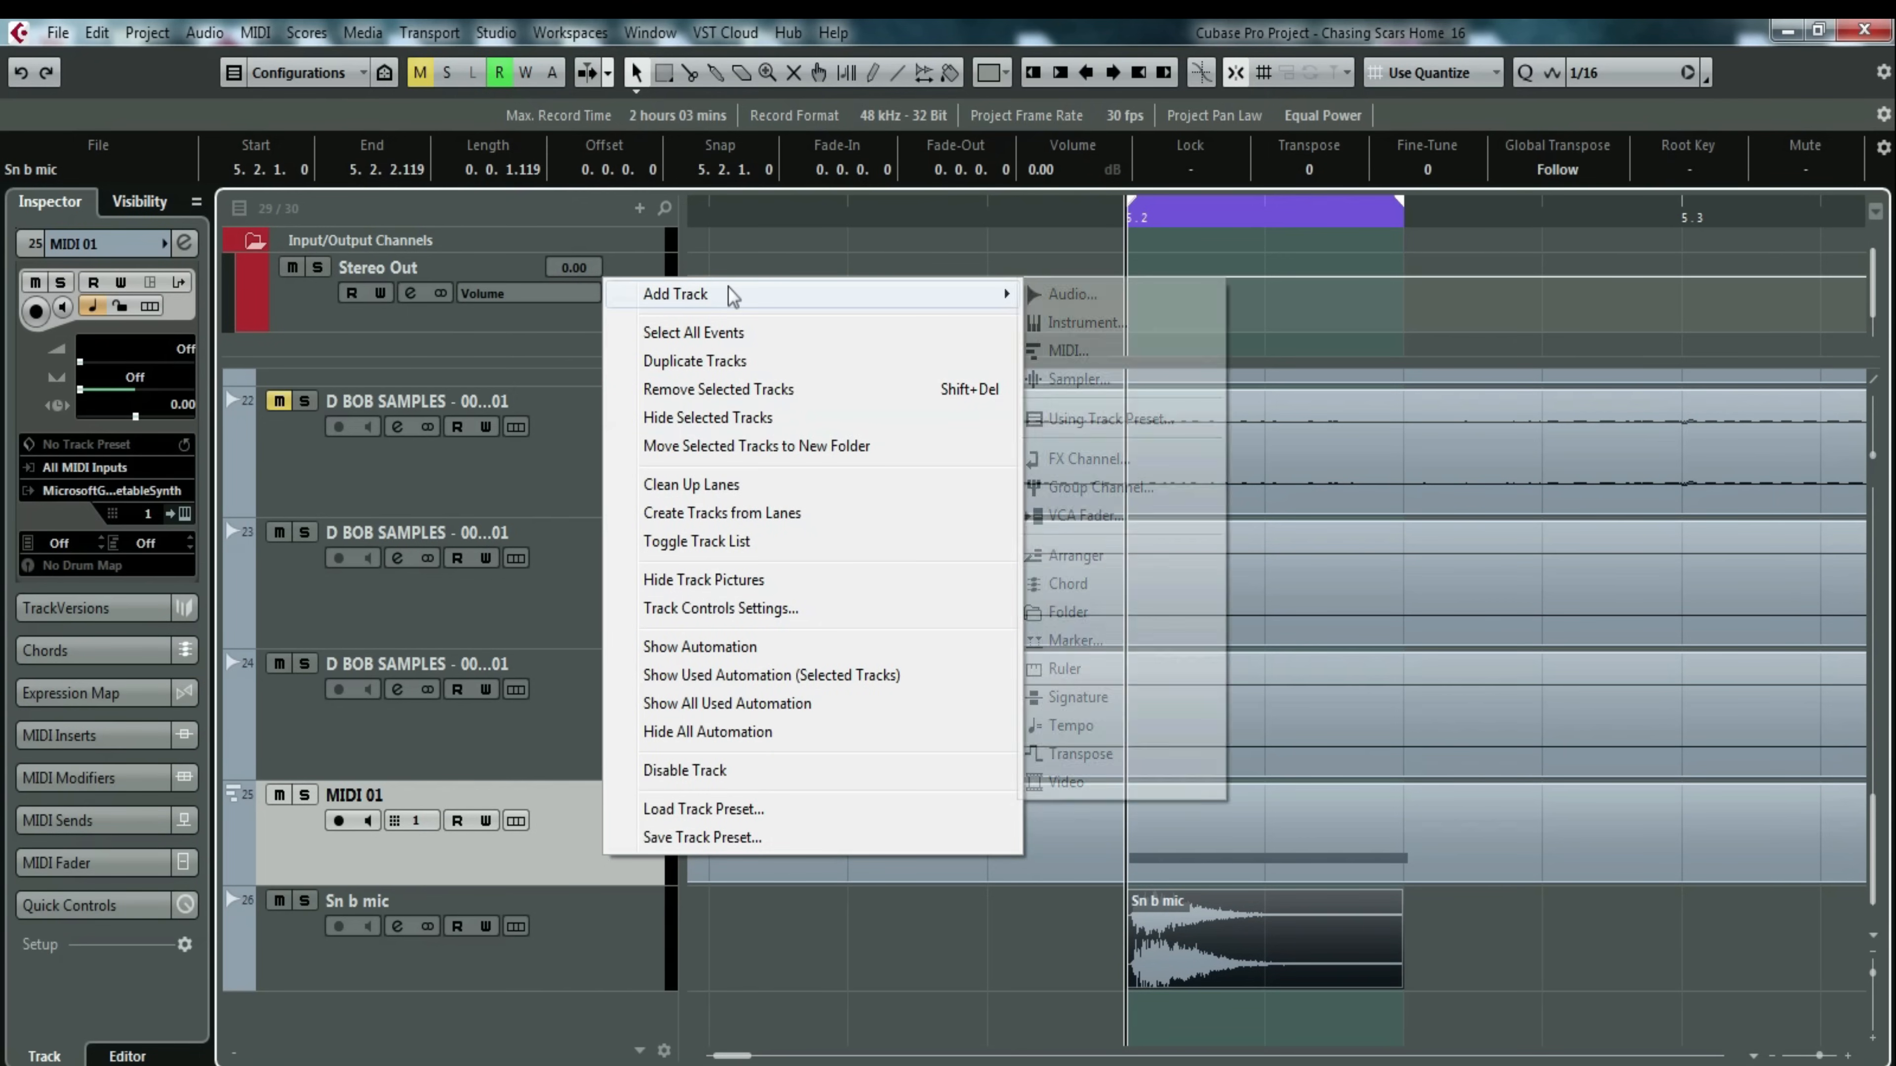
pyautogui.click(1131, 321)
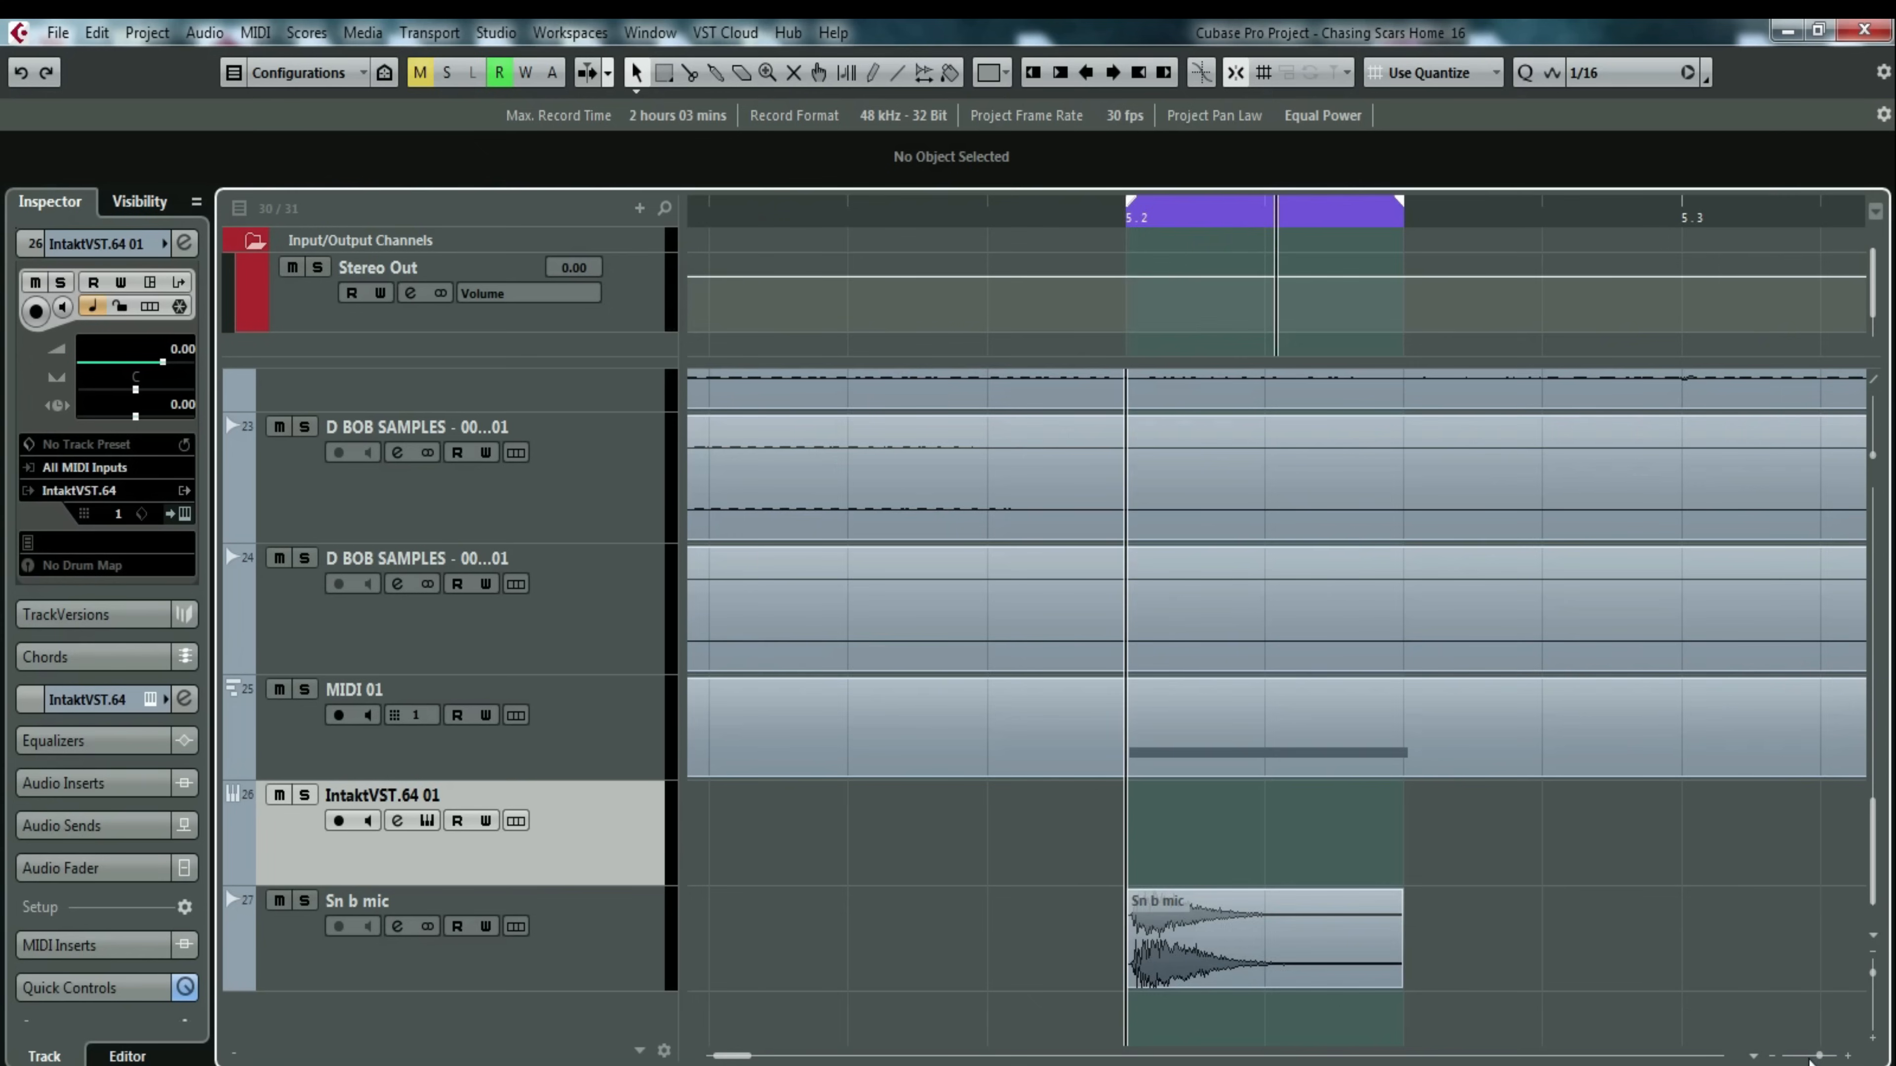
# Copy the Snare_Bottom_midi part from MIDI 01 onto the IntaktVST.64 01 track and mute MIDI 01.
pyautogui.moveTo(1819, 1056); pyautogui.dragTo(1797, 1061)
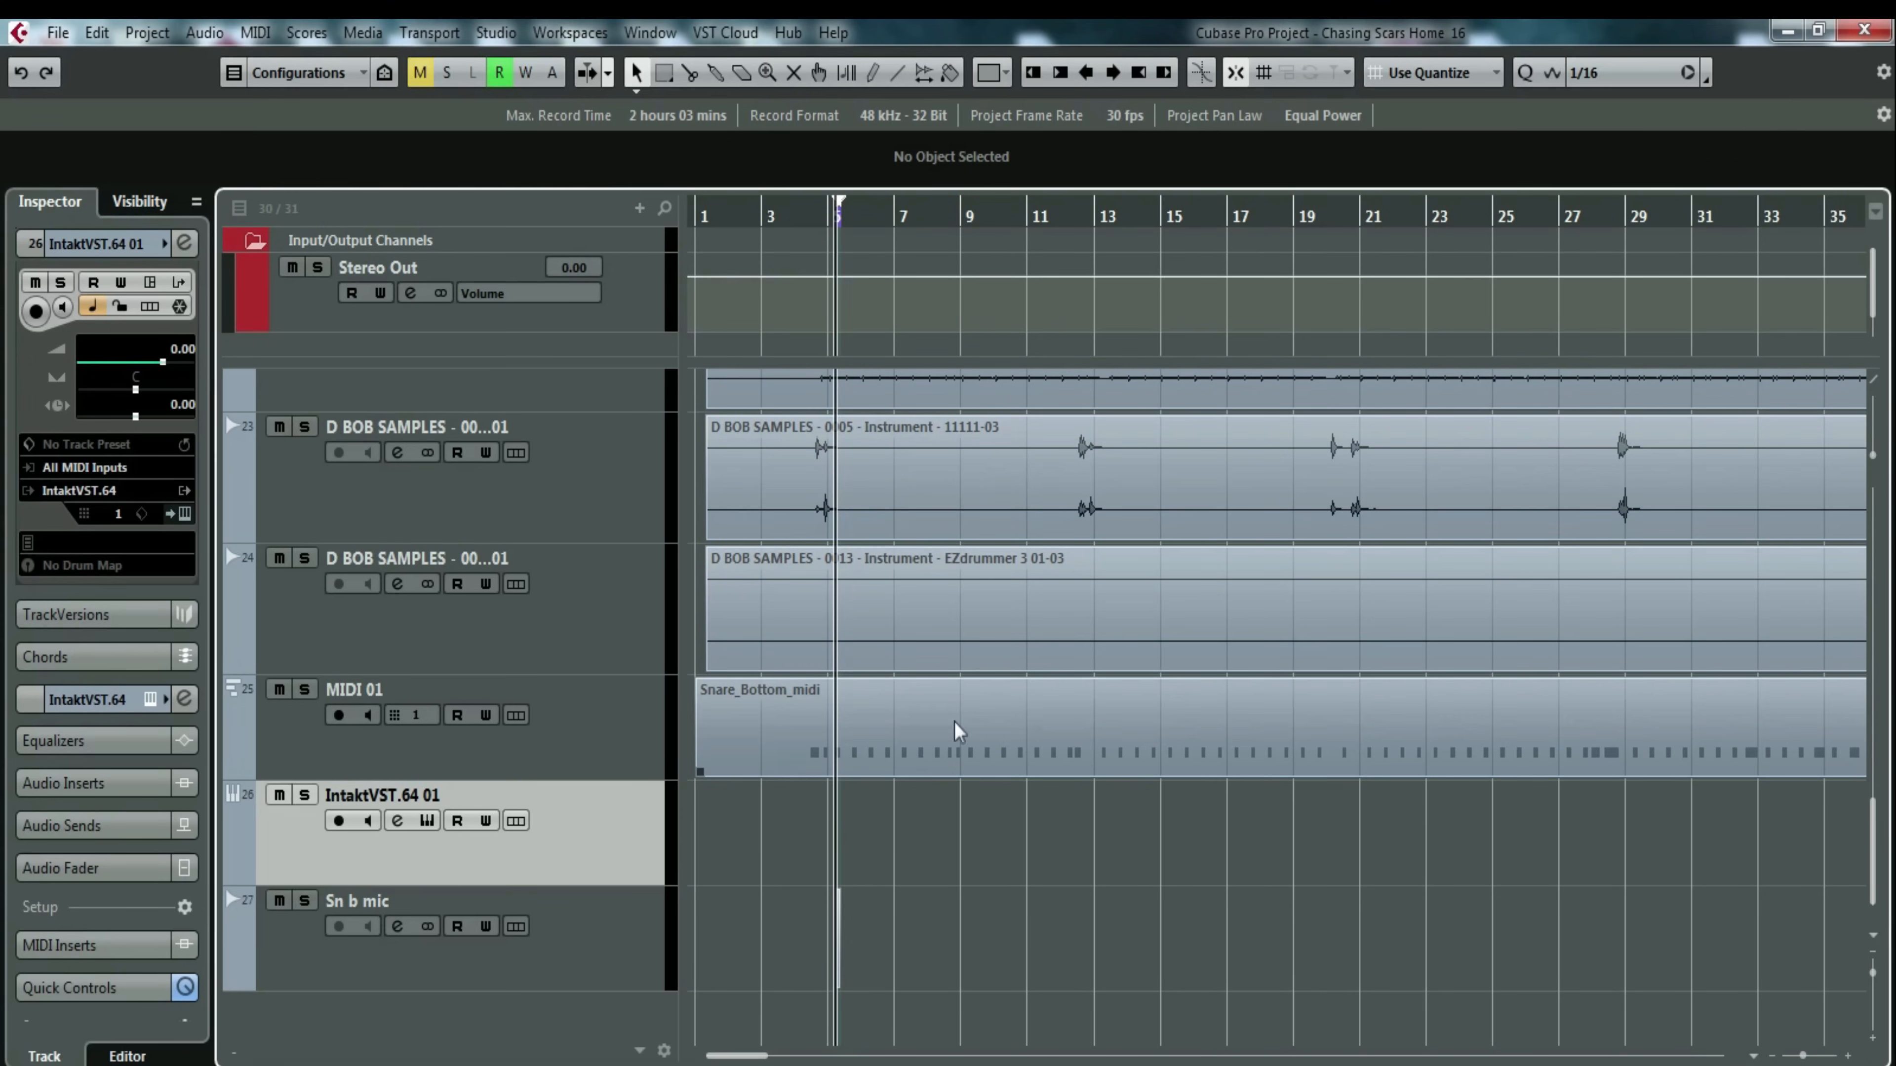
pyautogui.click(936, 721)
pyautogui.moveTo(934, 716); pyautogui.dragTo(932, 796)
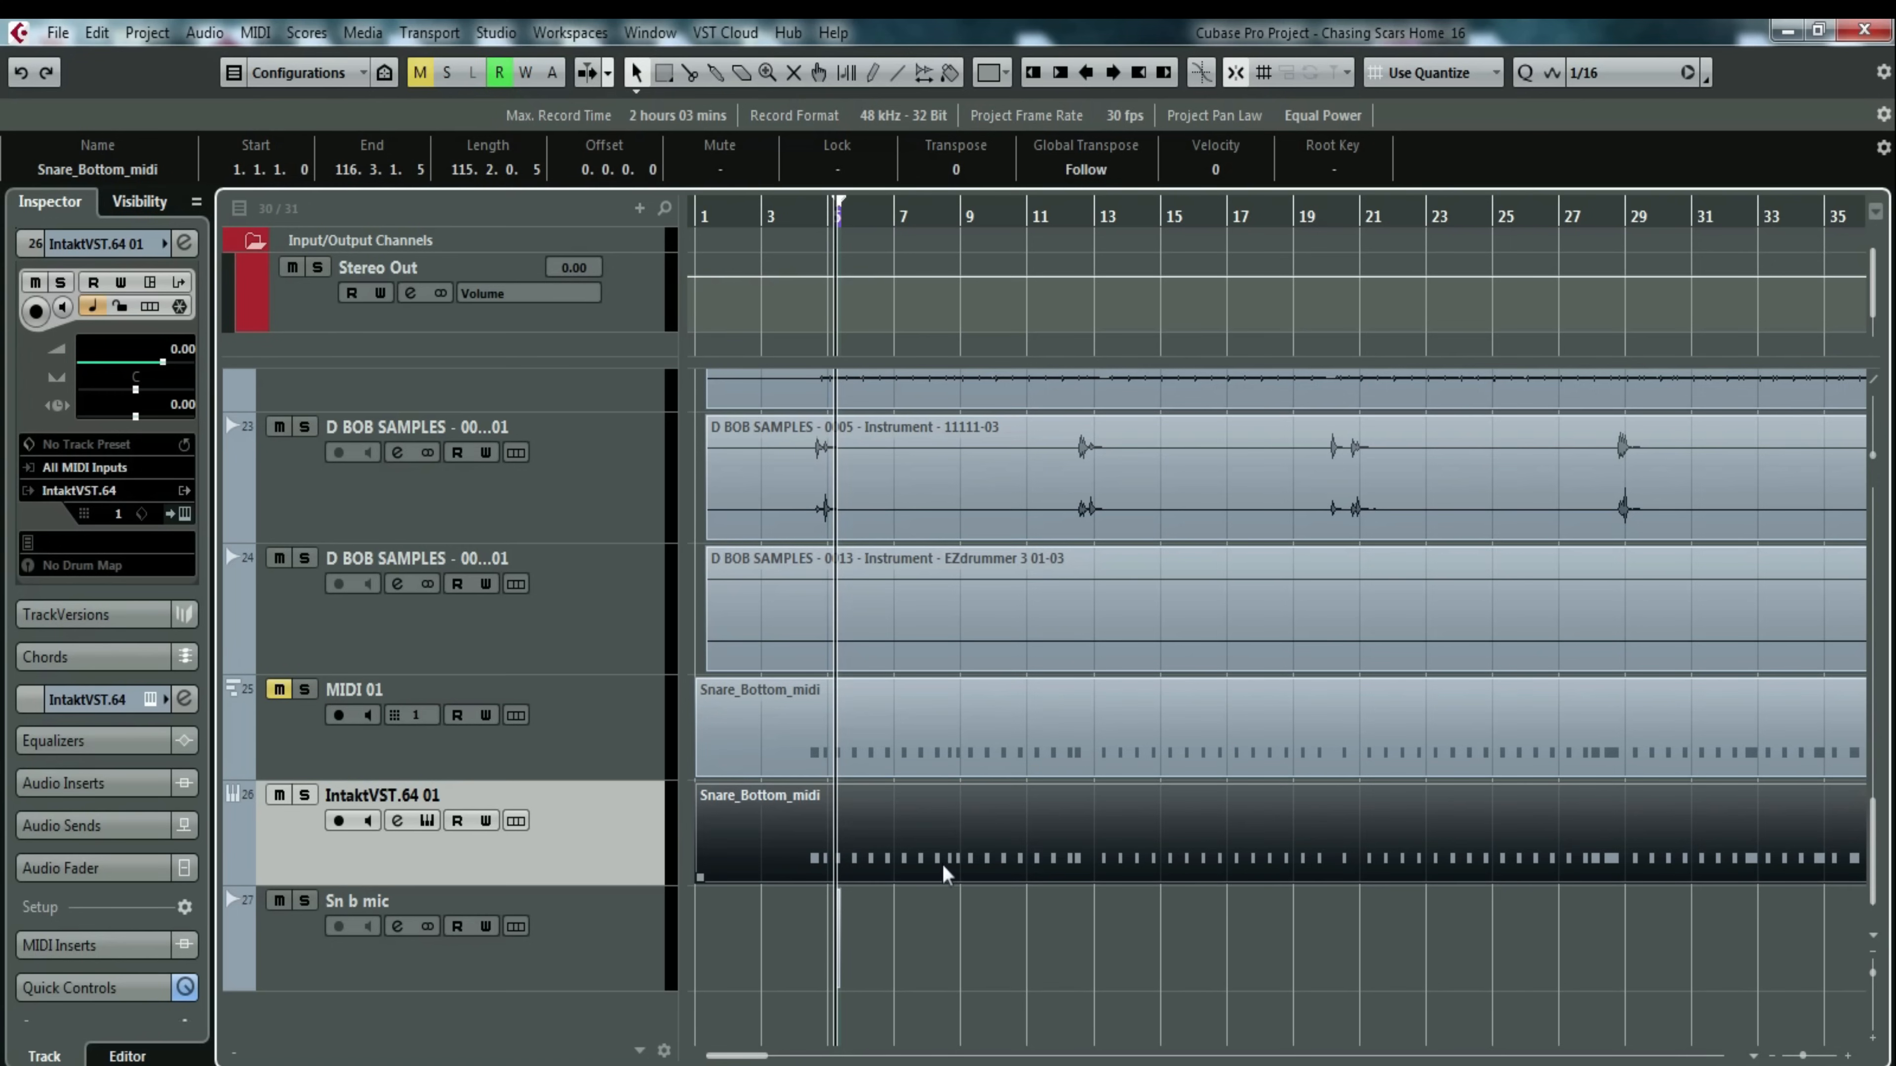
# Open the Intakt sampler with its file browser shown, reopening the plug-in window to refresh its blank display.
pyautogui.click(186, 513)
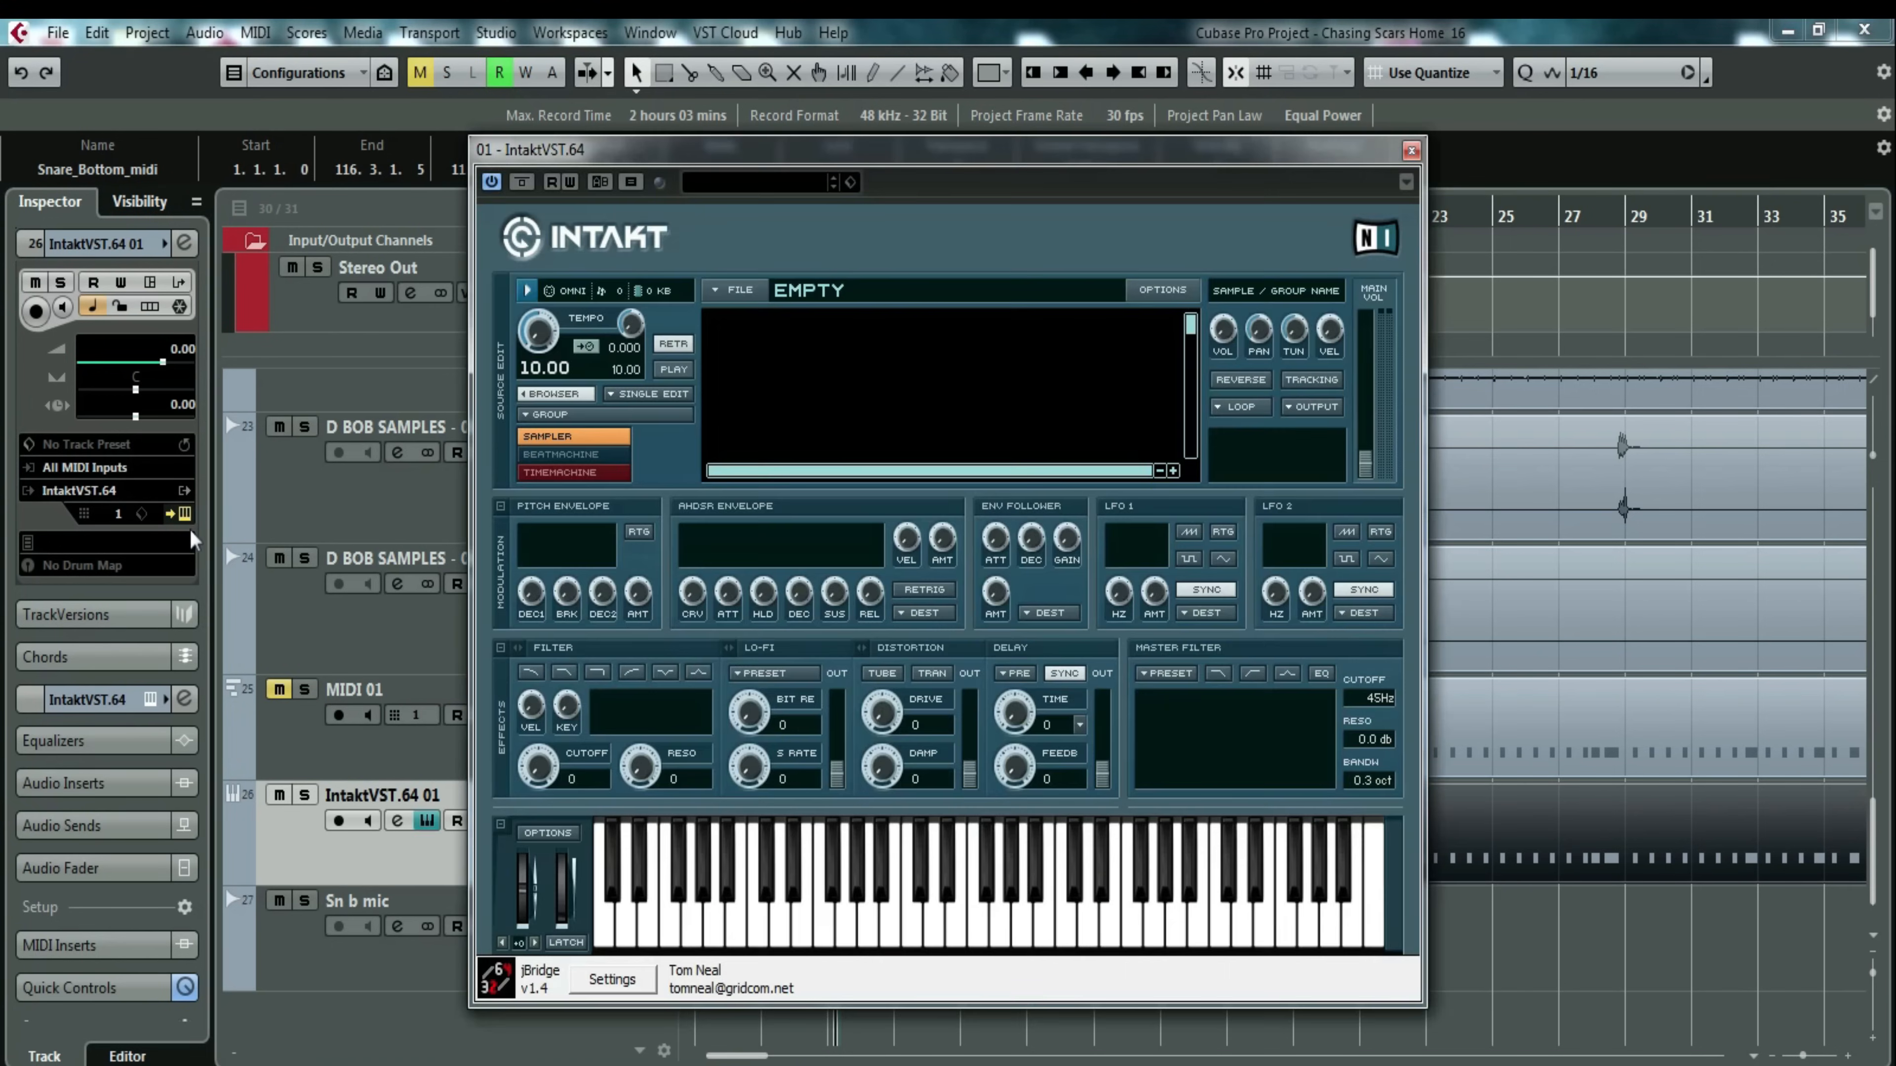
pyautogui.click(522, 395)
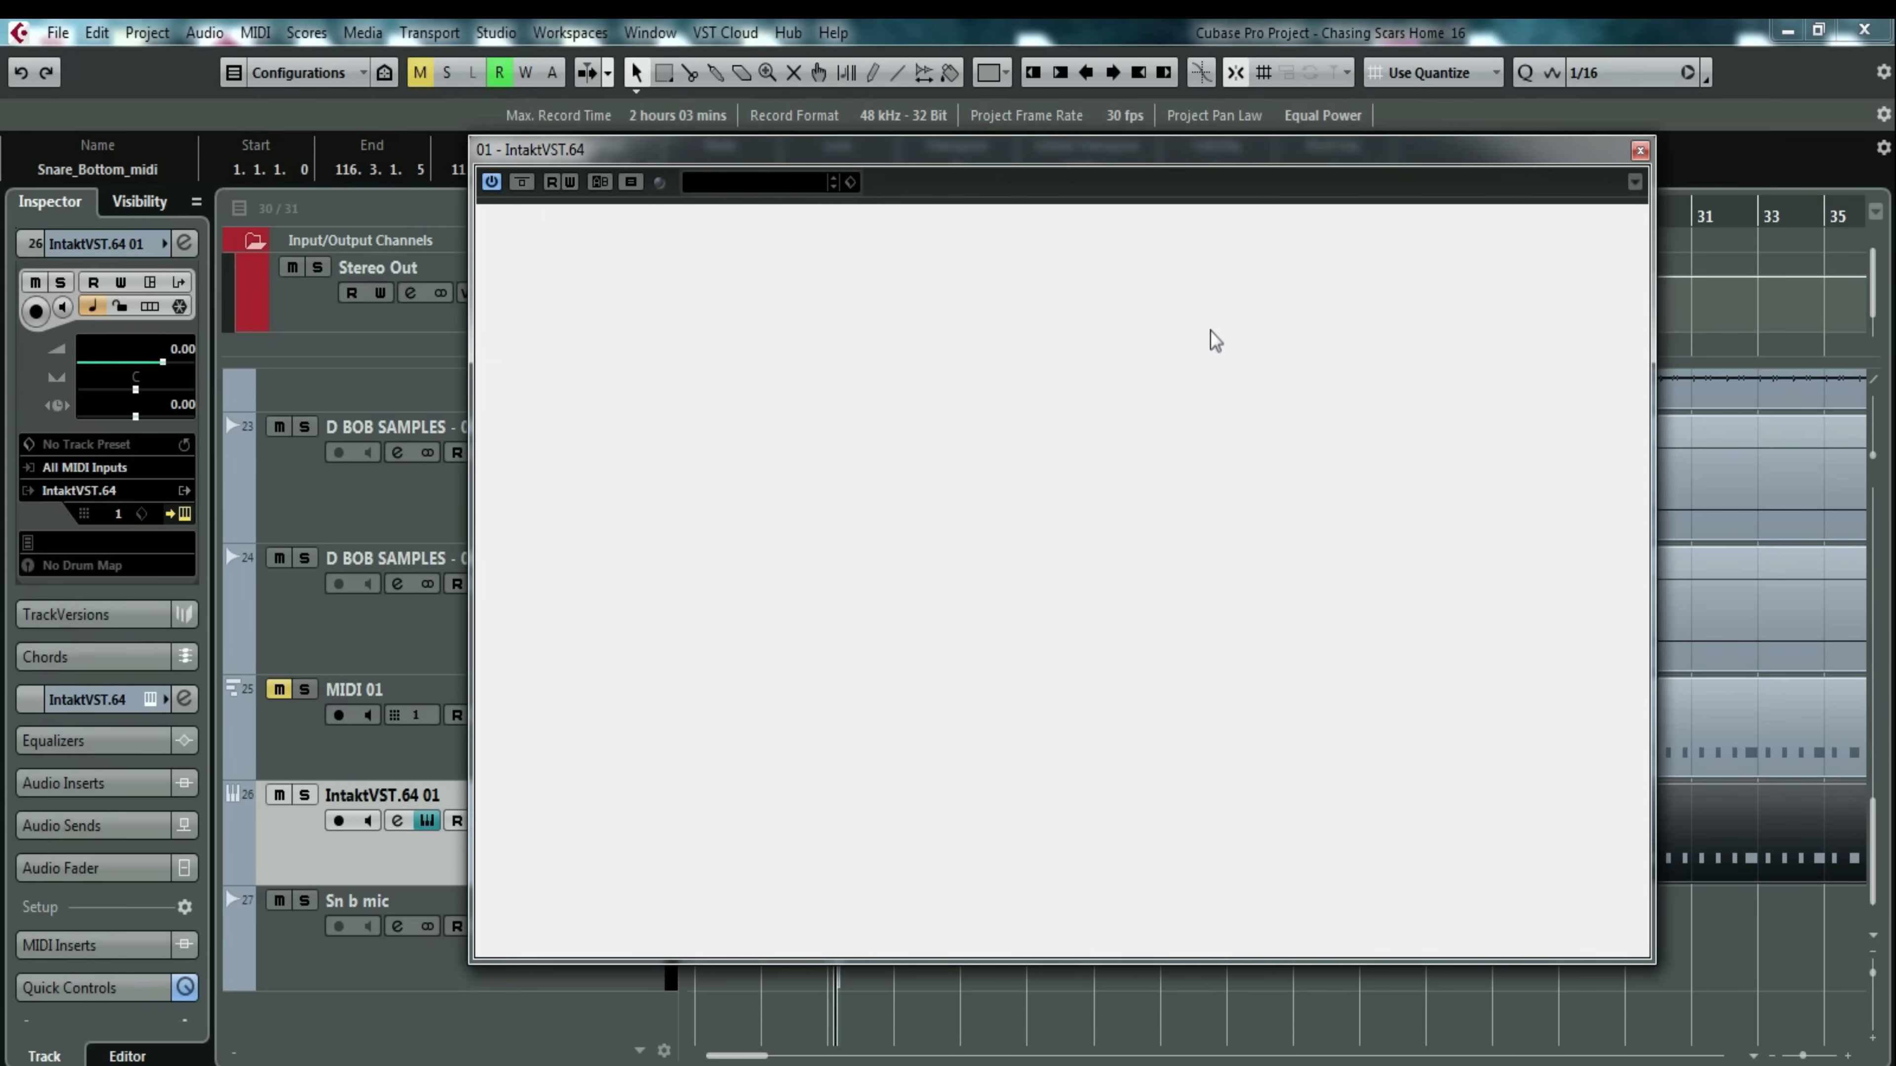
pyautogui.click(1640, 150)
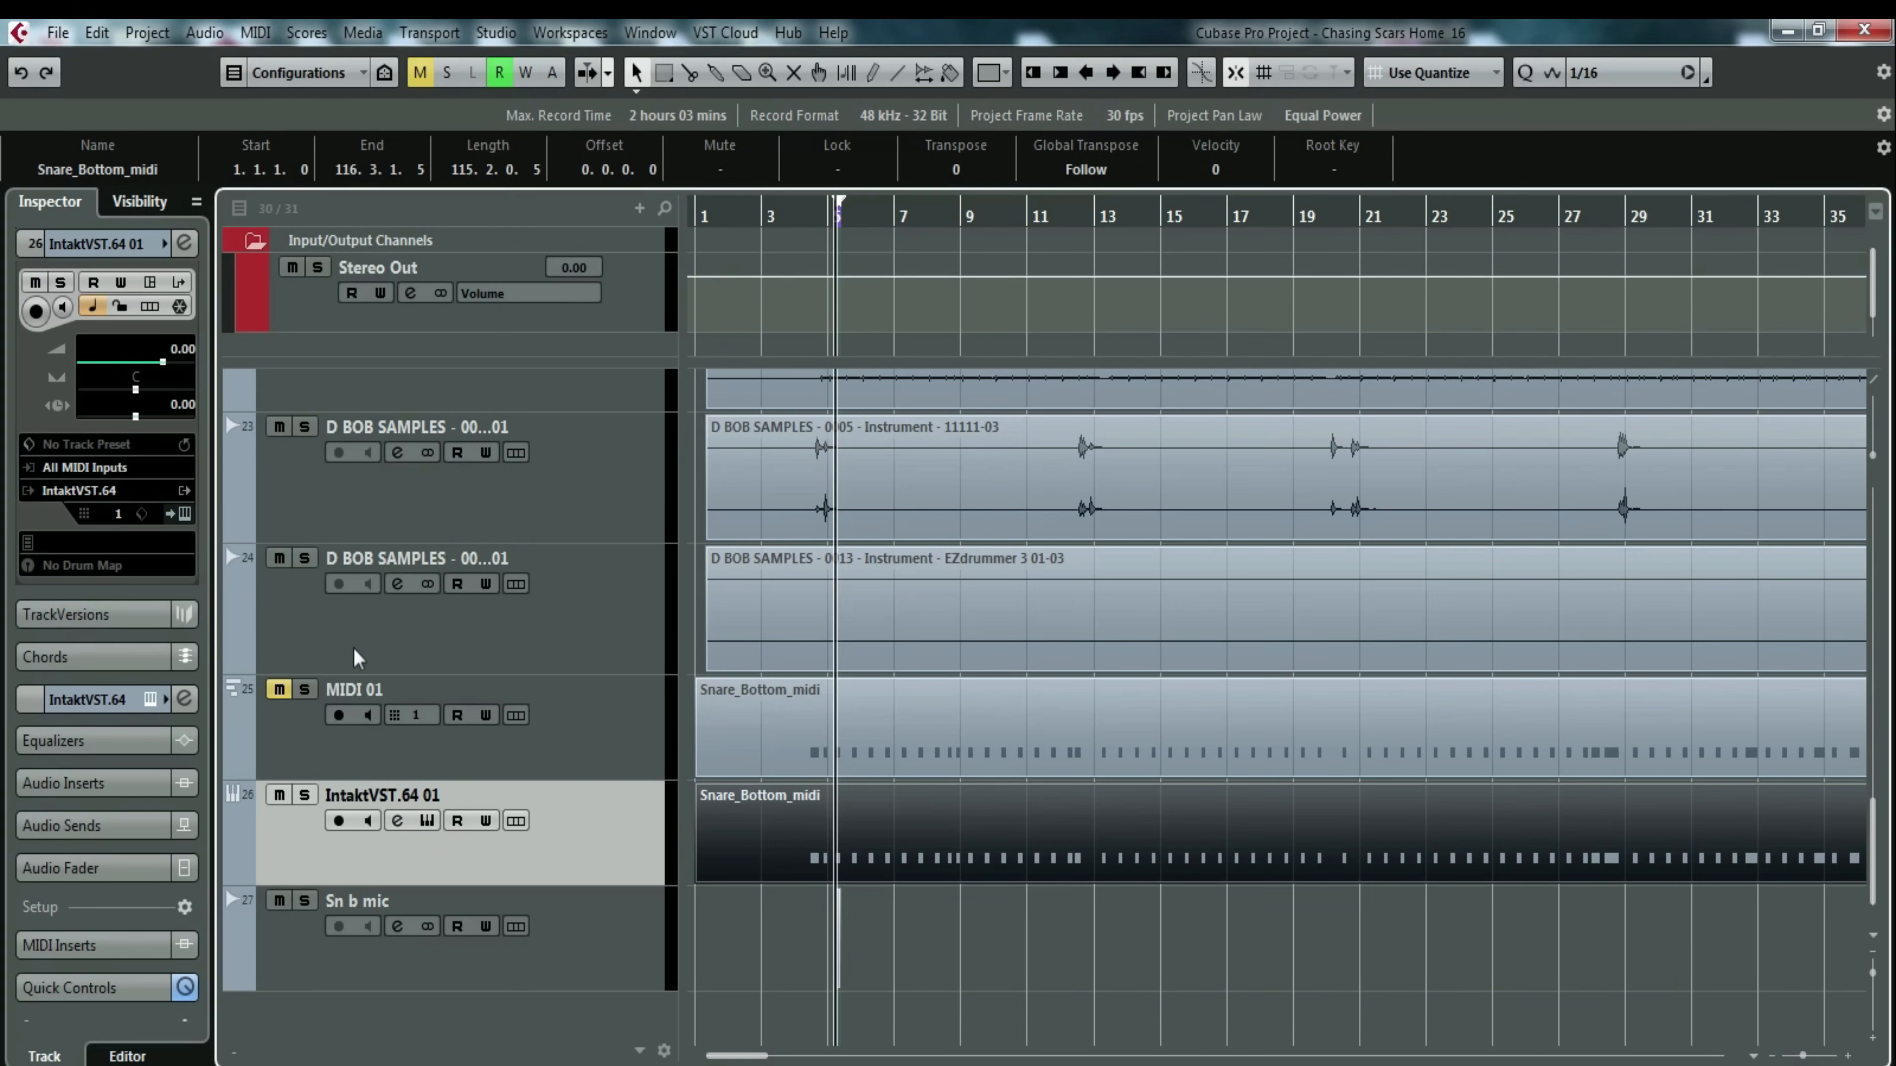
pyautogui.click(185, 513)
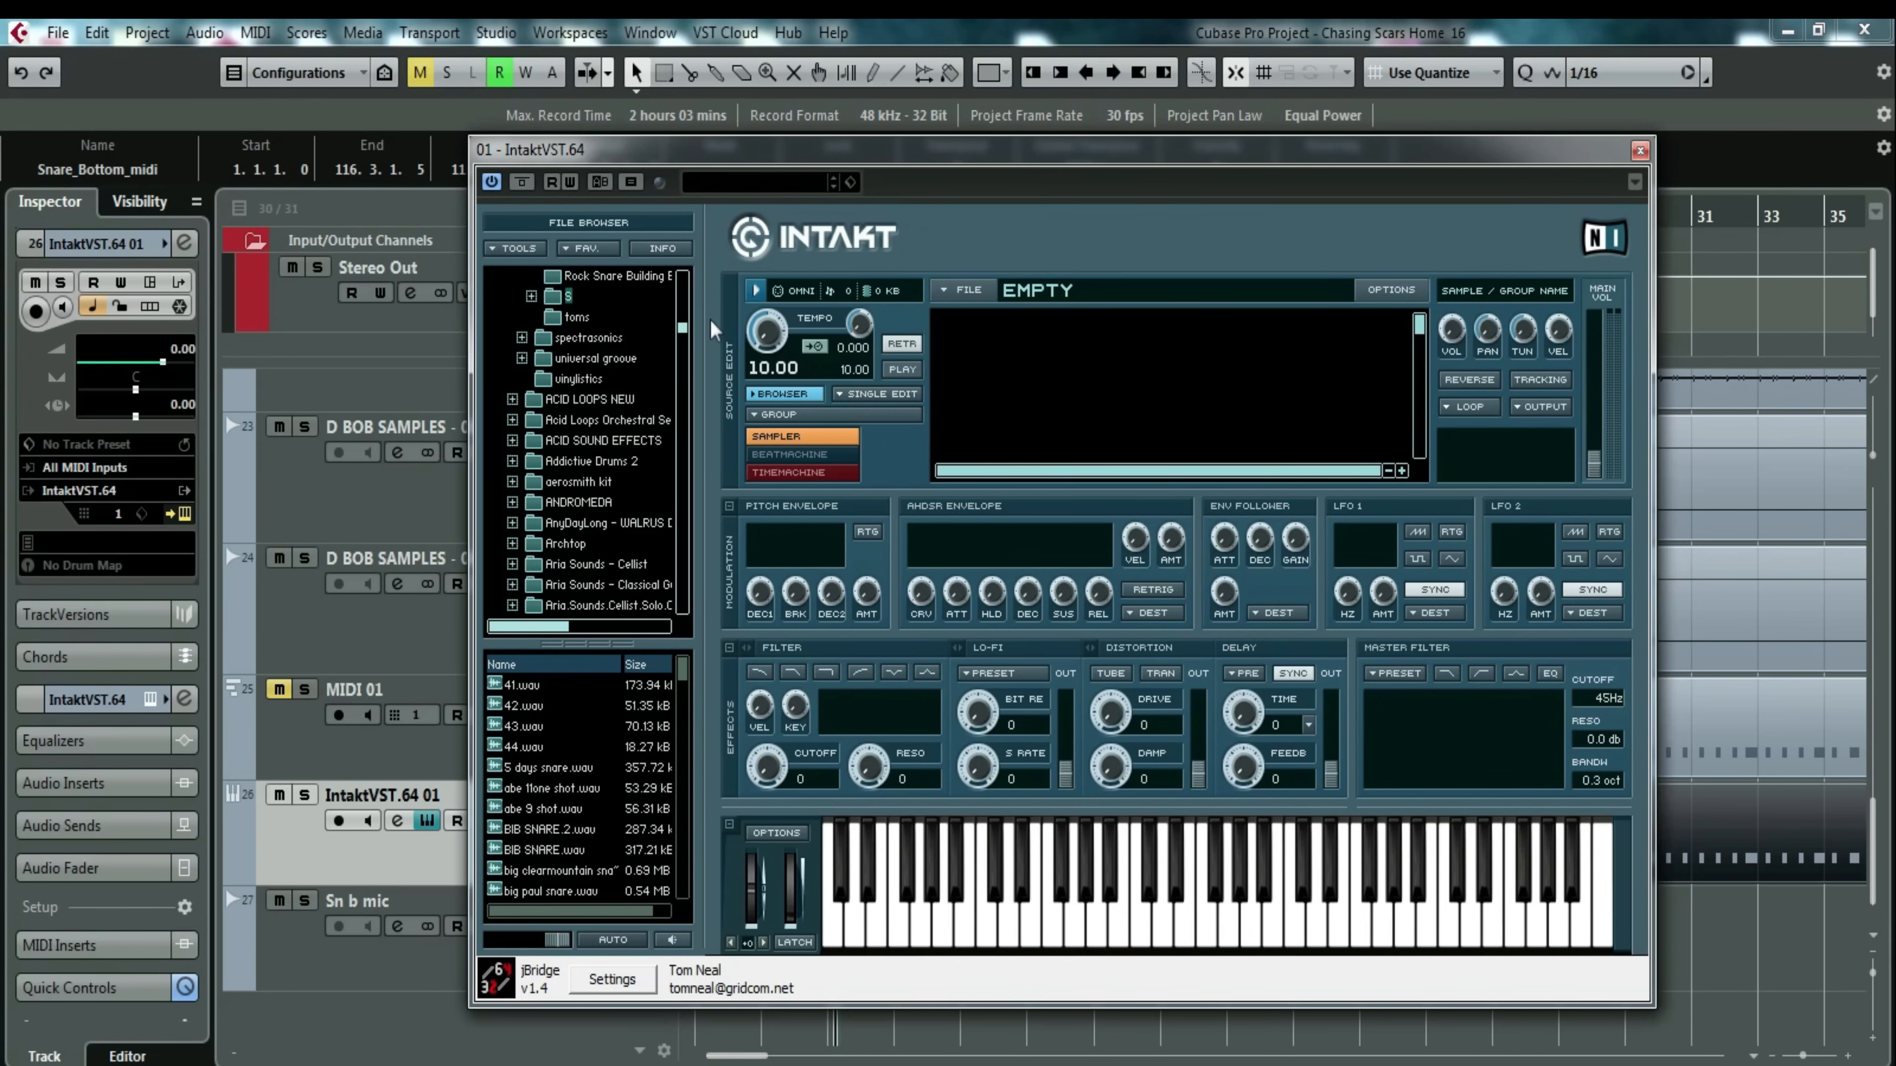
# Browse in Intakt to the Audio subfolder of the DR BOB NEW BOTTOM S... project folder on New Volume (F:).
pyautogui.moveTo(681, 329); pyautogui.dragTo(687, 274)
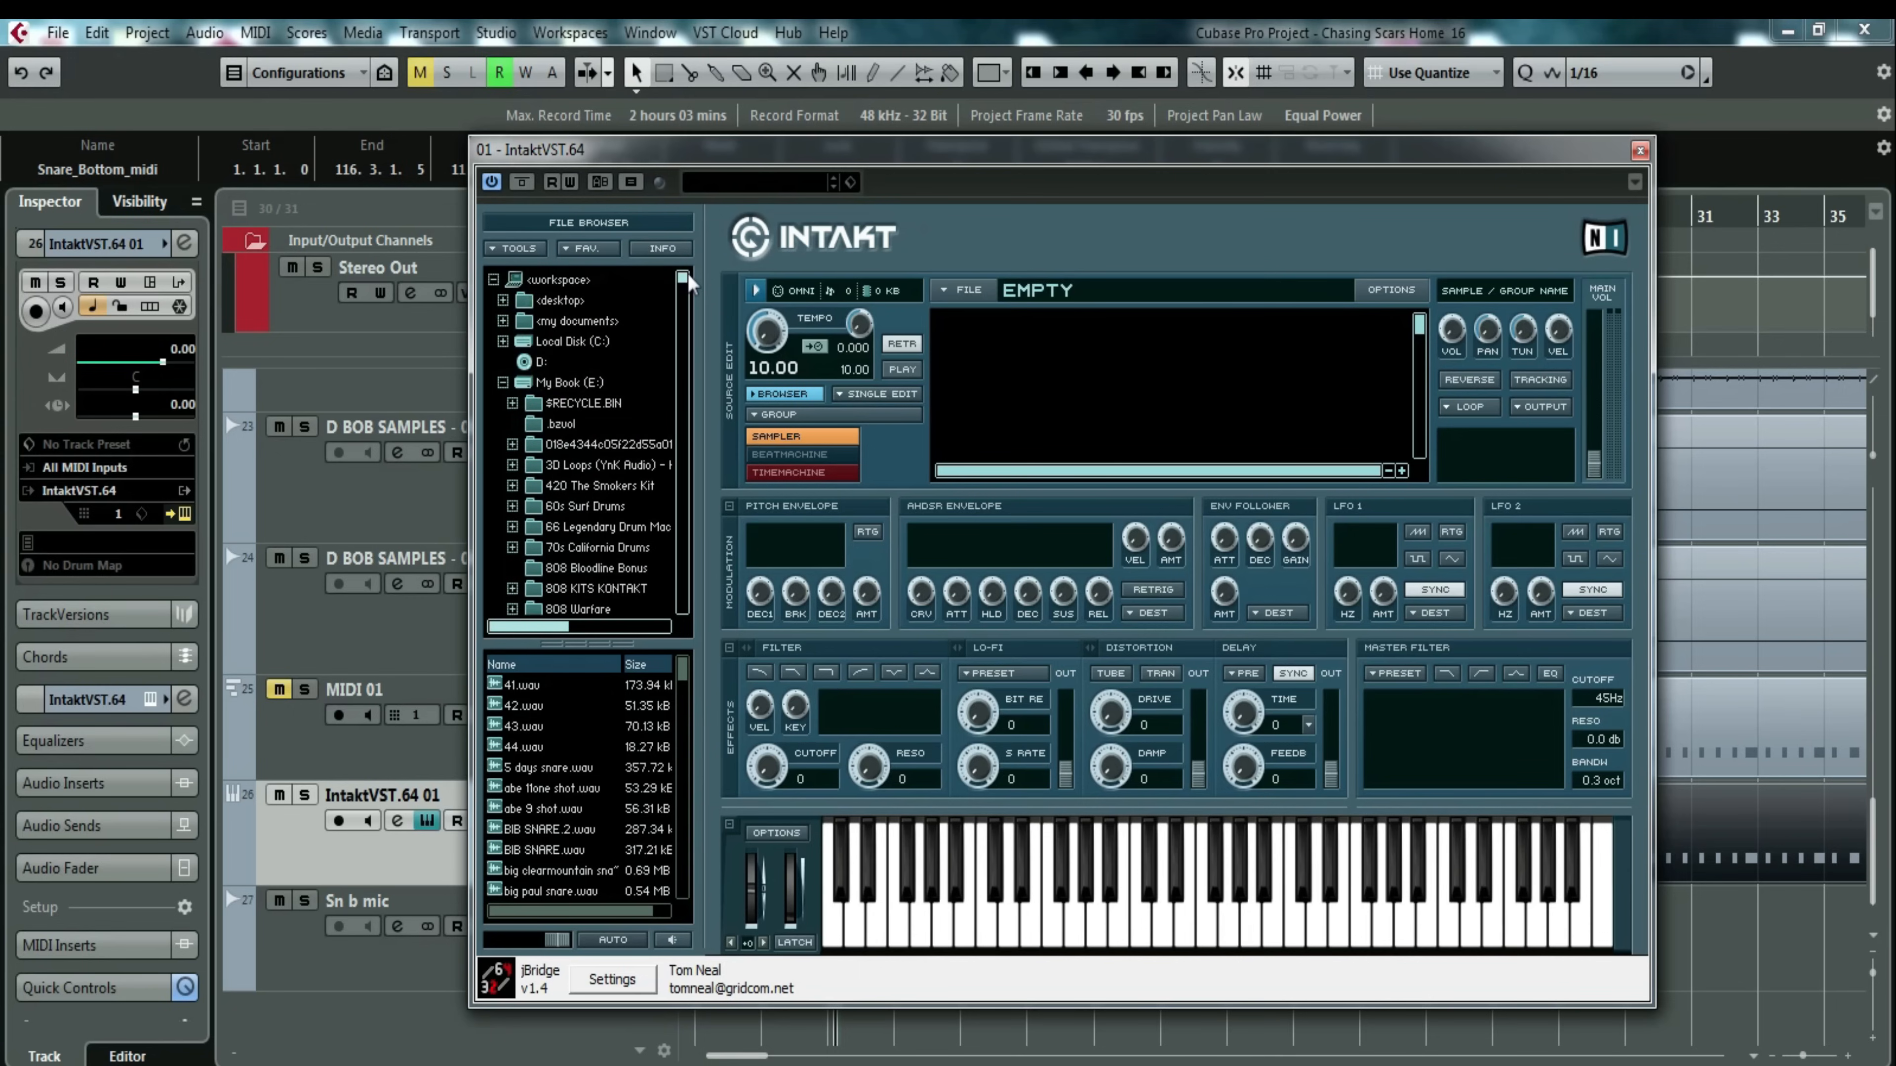
pyautogui.click(502, 382)
pyautogui.doubleClick(532, 398)
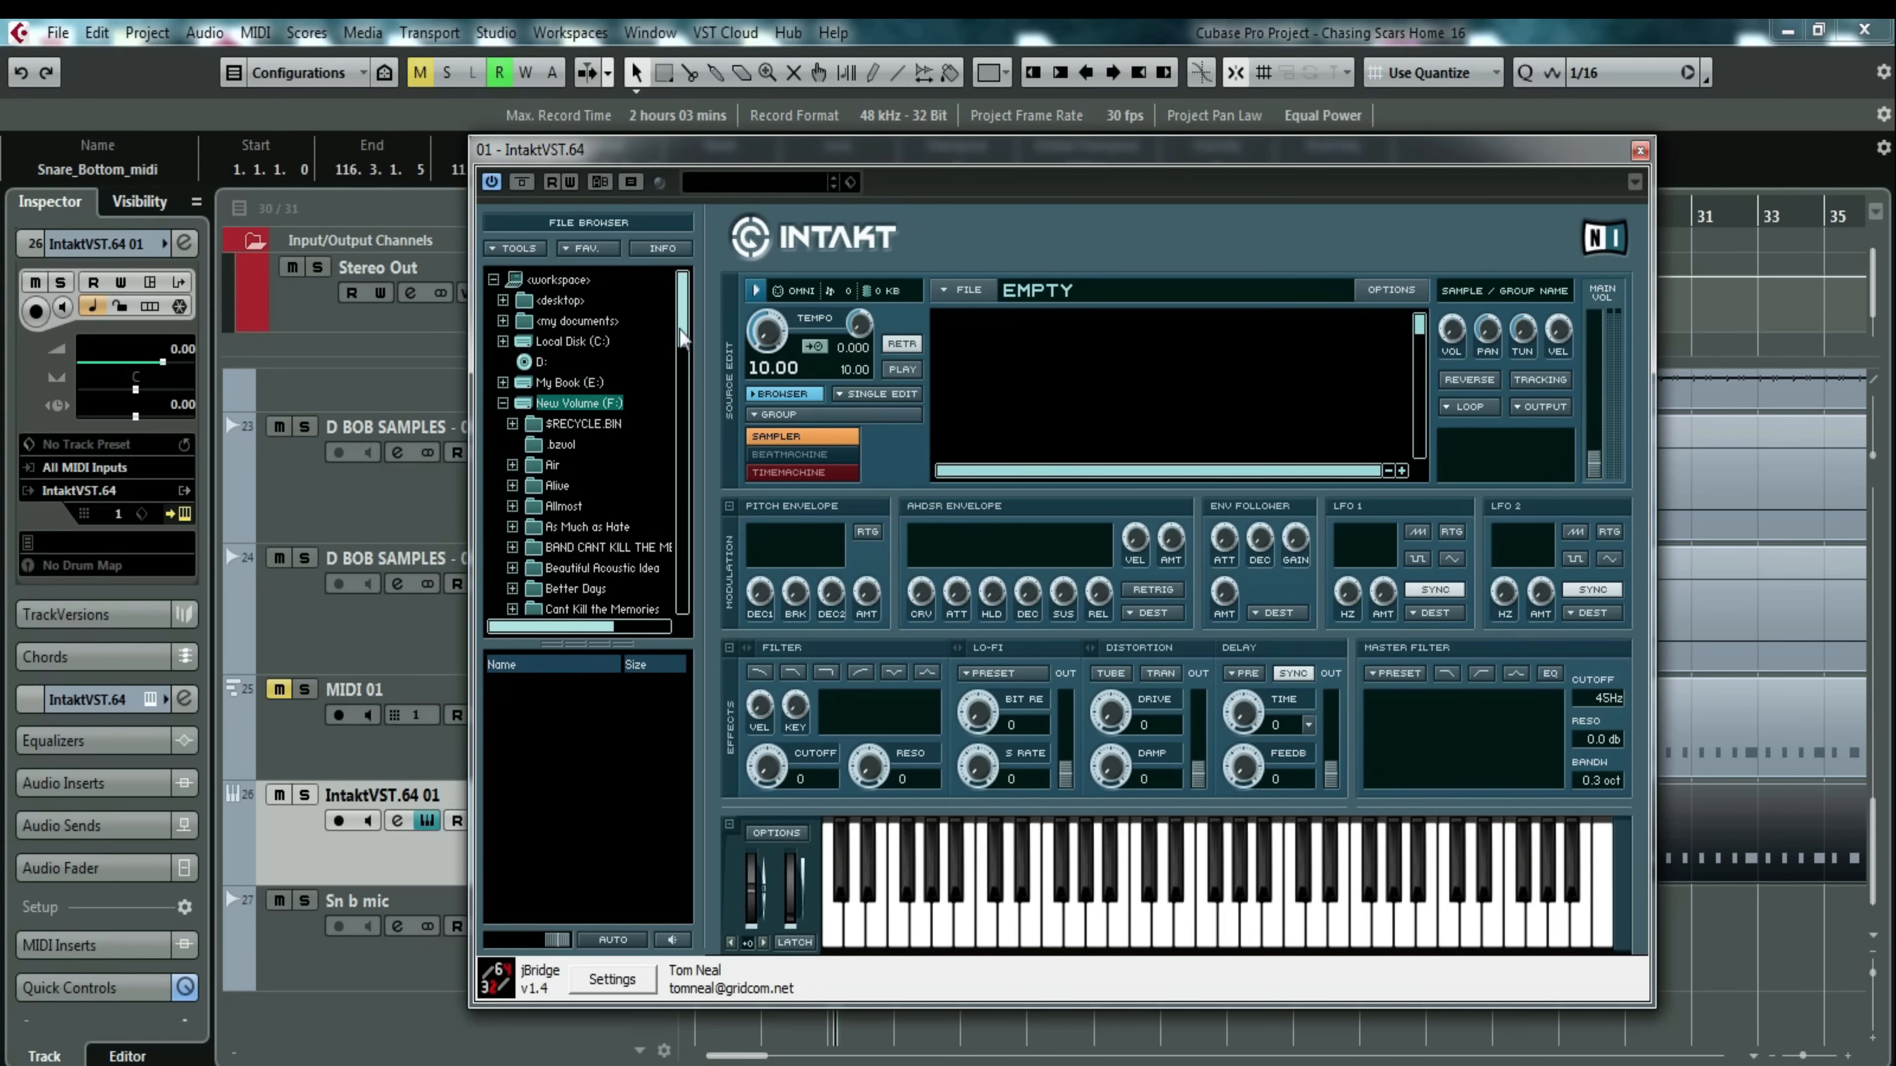
pyautogui.moveTo(680, 329); pyautogui.dragTo(680, 349)
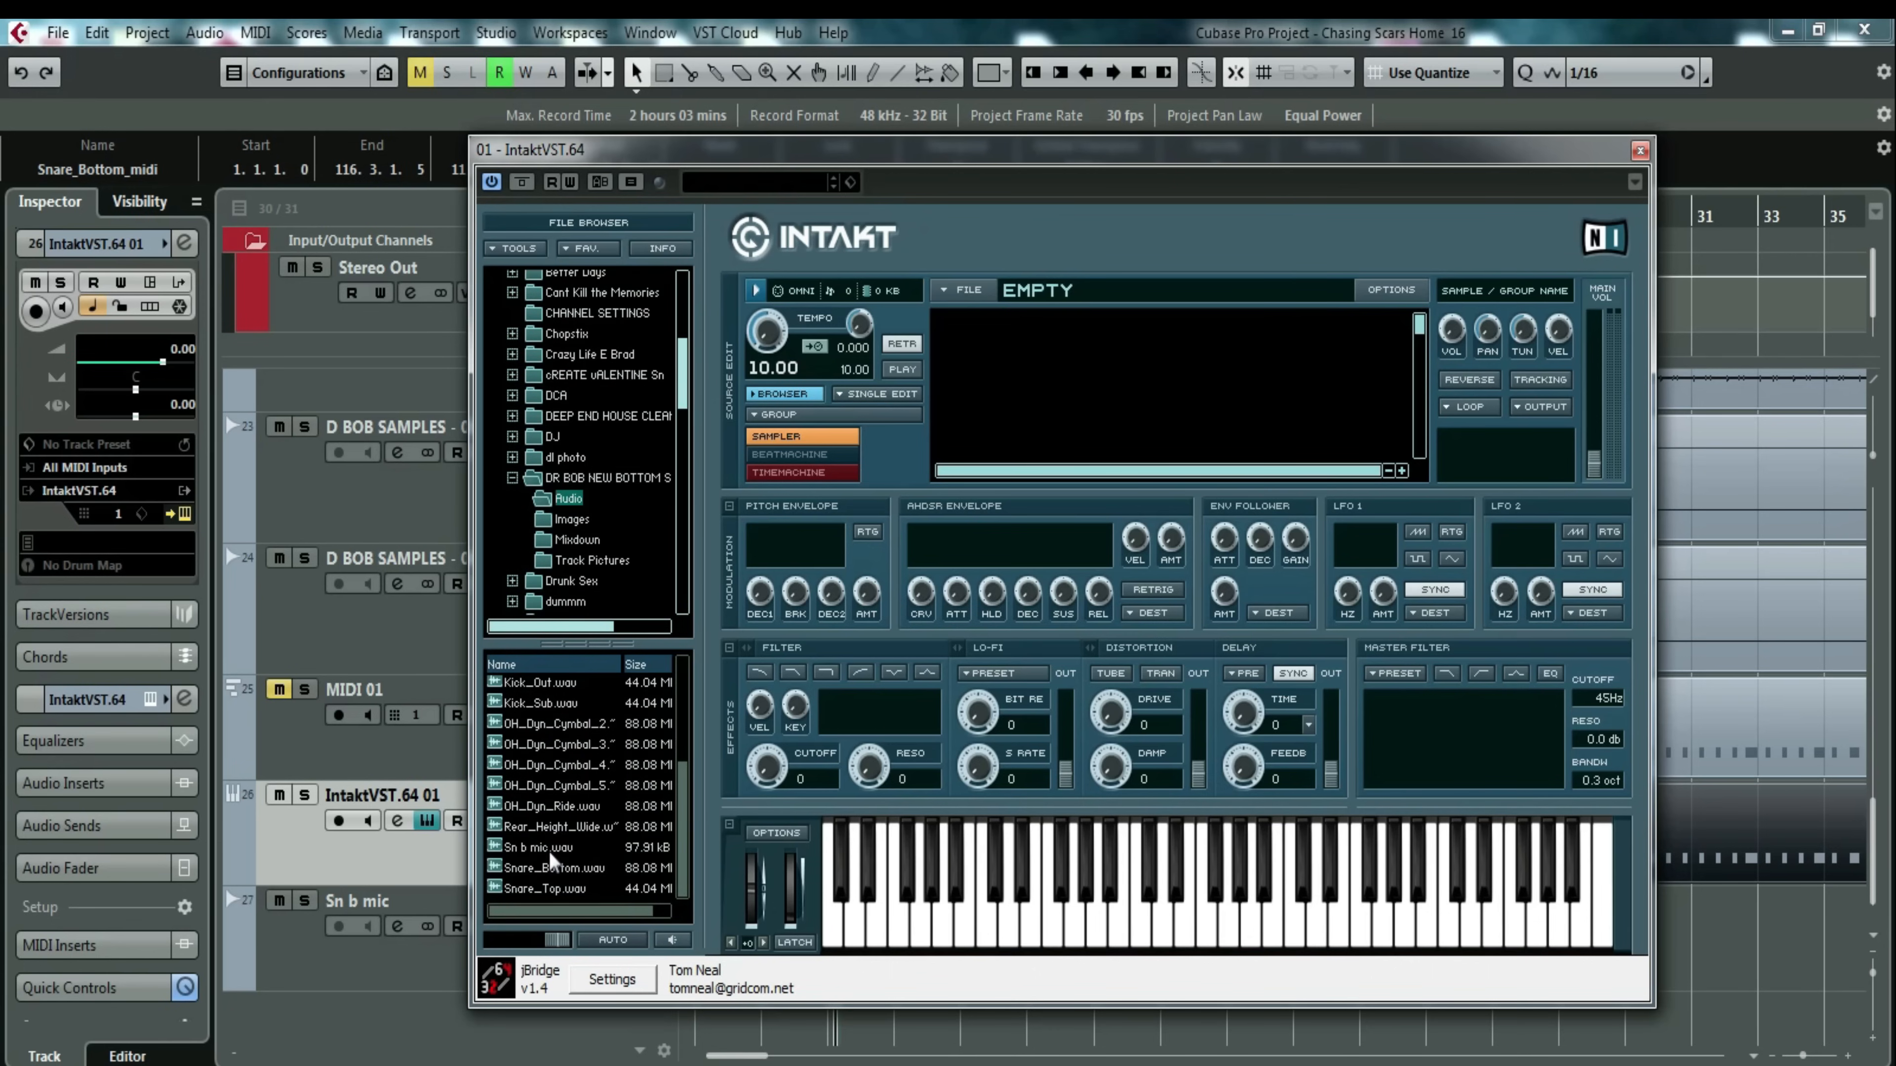
# Load Sn b mic.wav onto the second white key of Intakt's keyboard, lengthen the AHDSR envelope's release and close the plug-in.
pyautogui.click(548, 846)
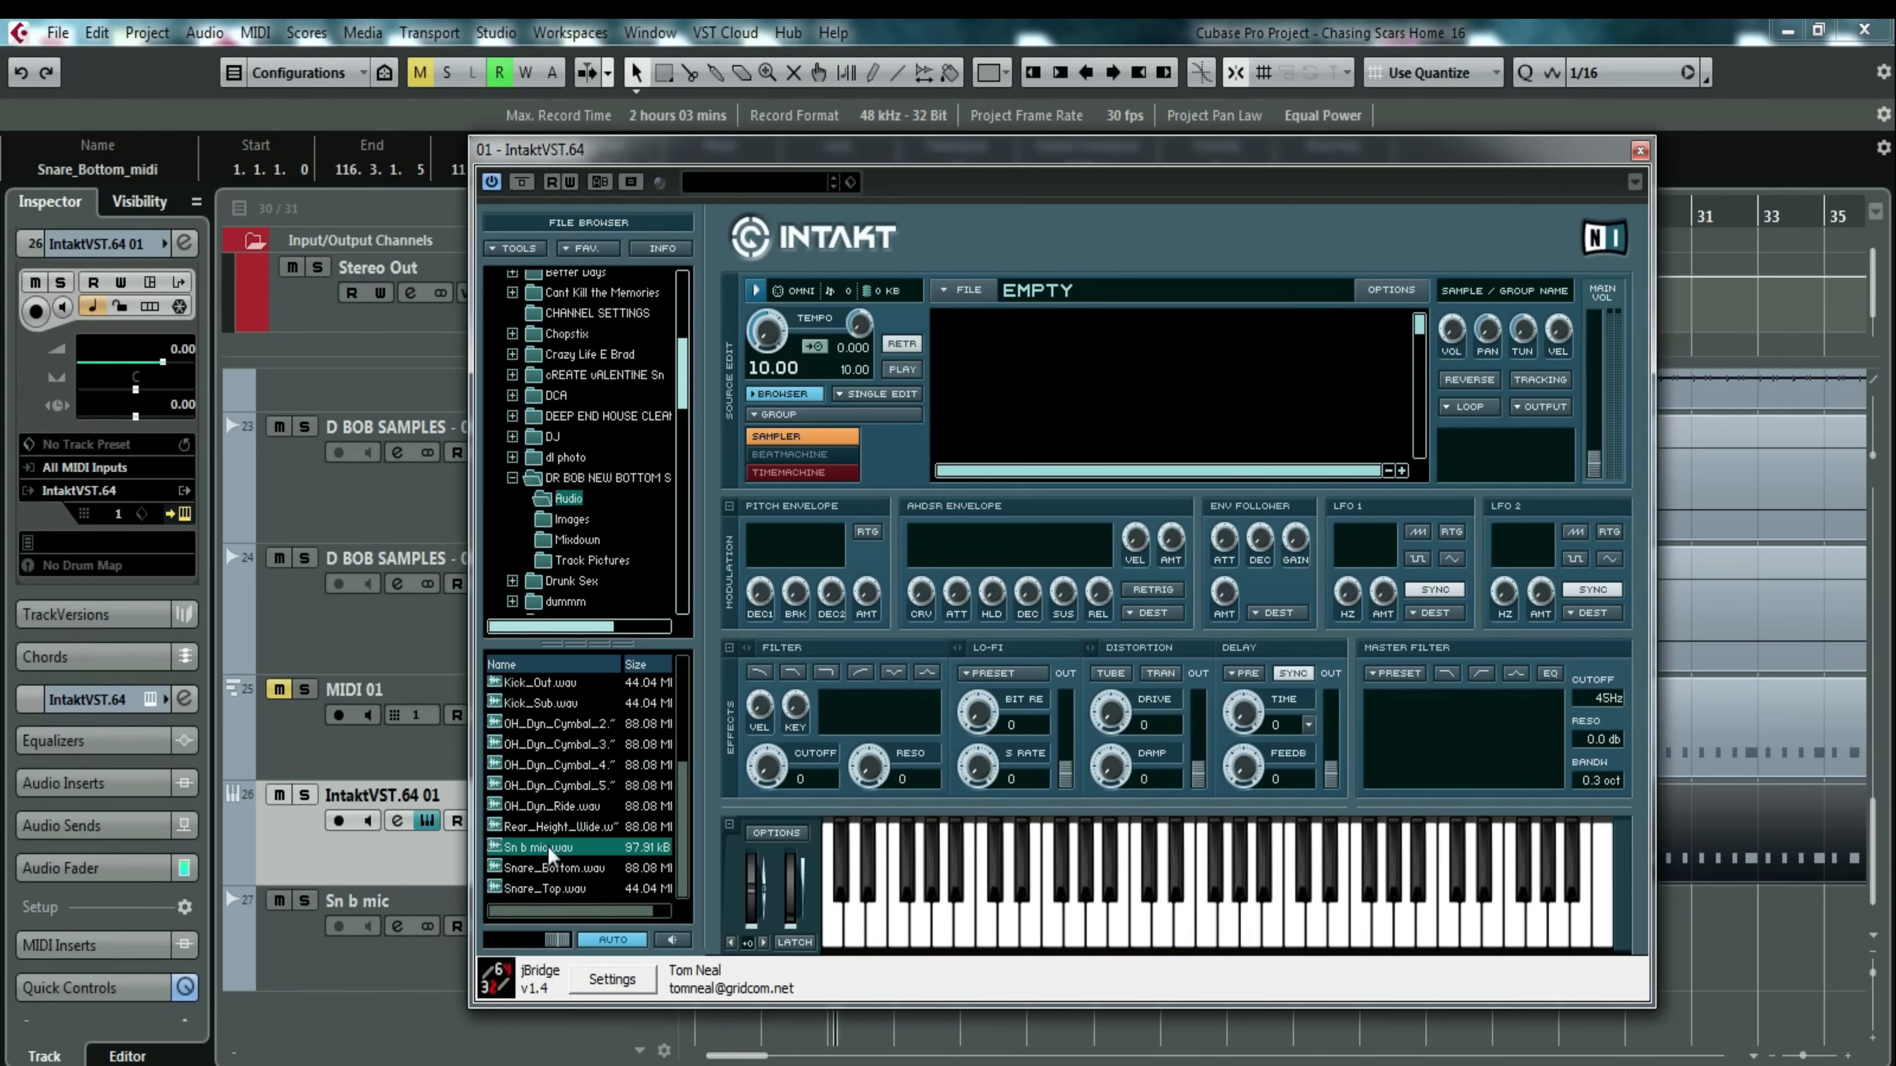
pyautogui.moveTo(827, 904); pyautogui.dragTo(852, 944)
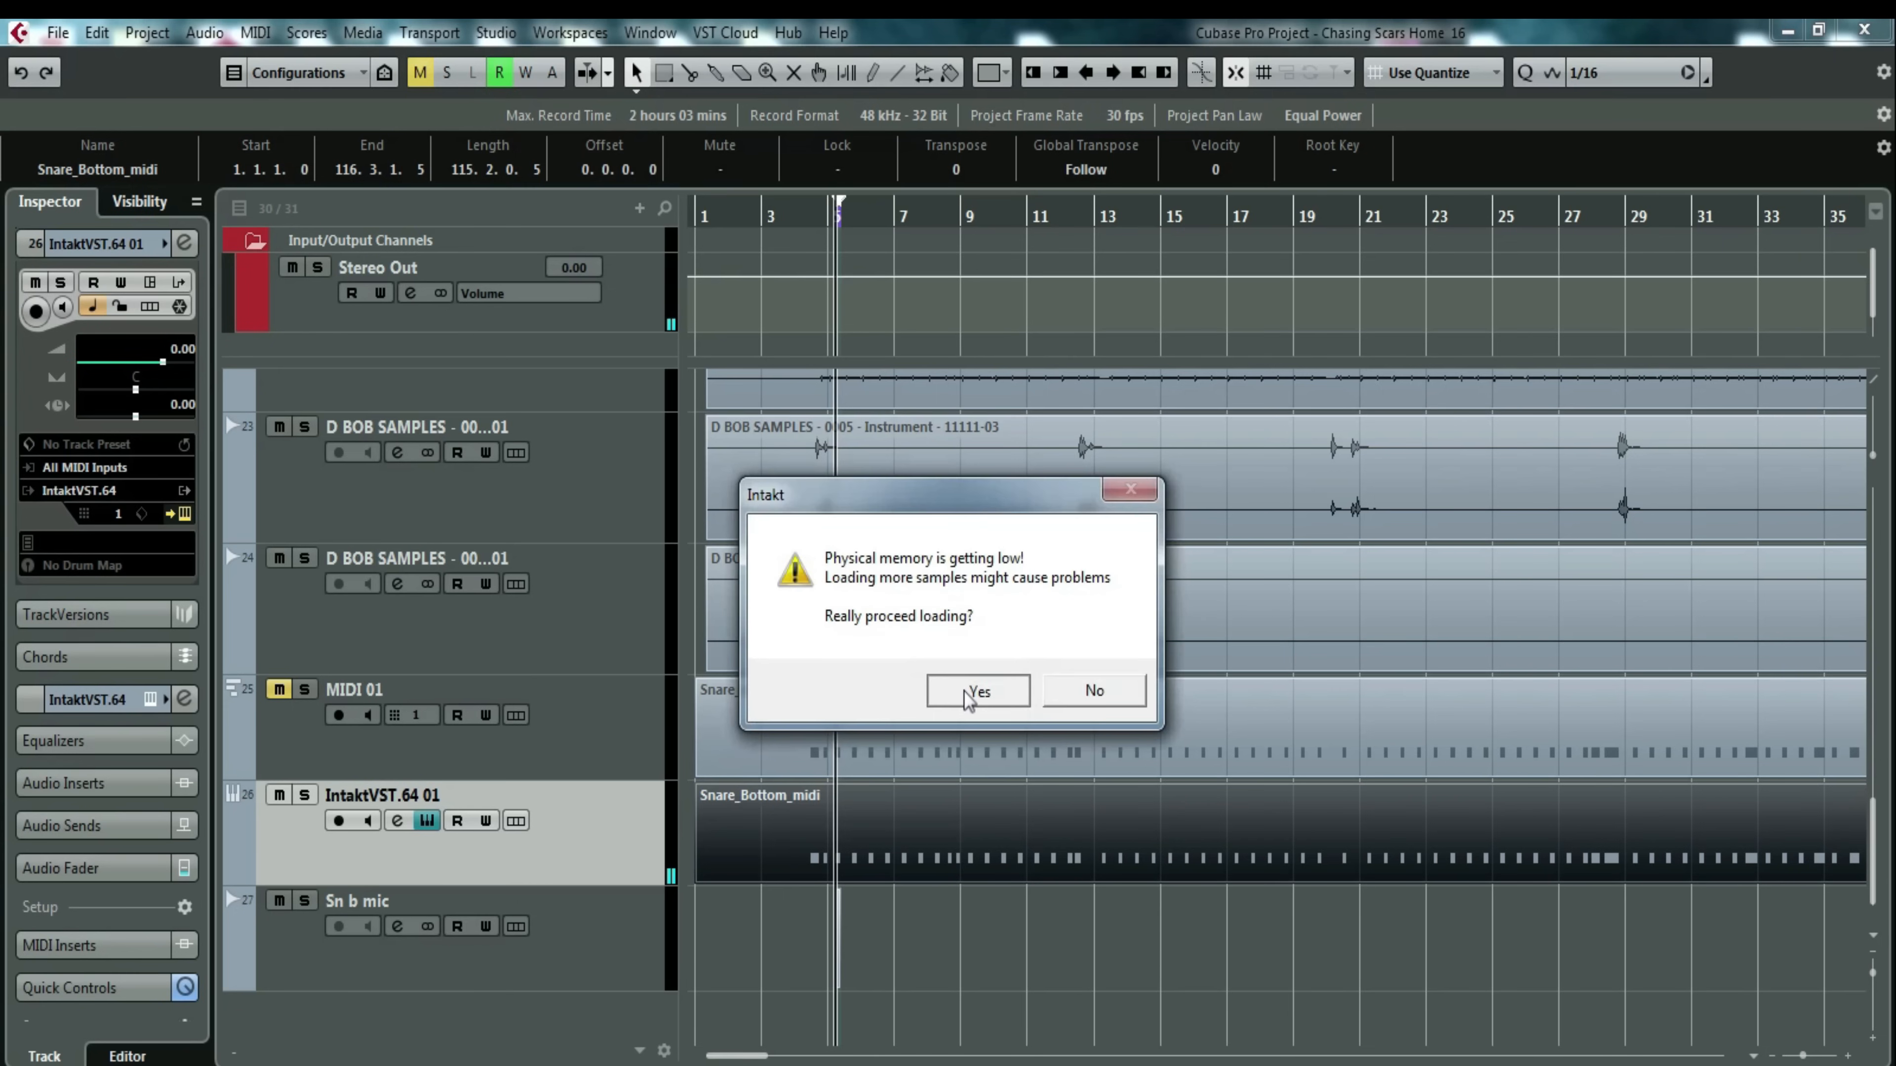
pyautogui.click(971, 690)
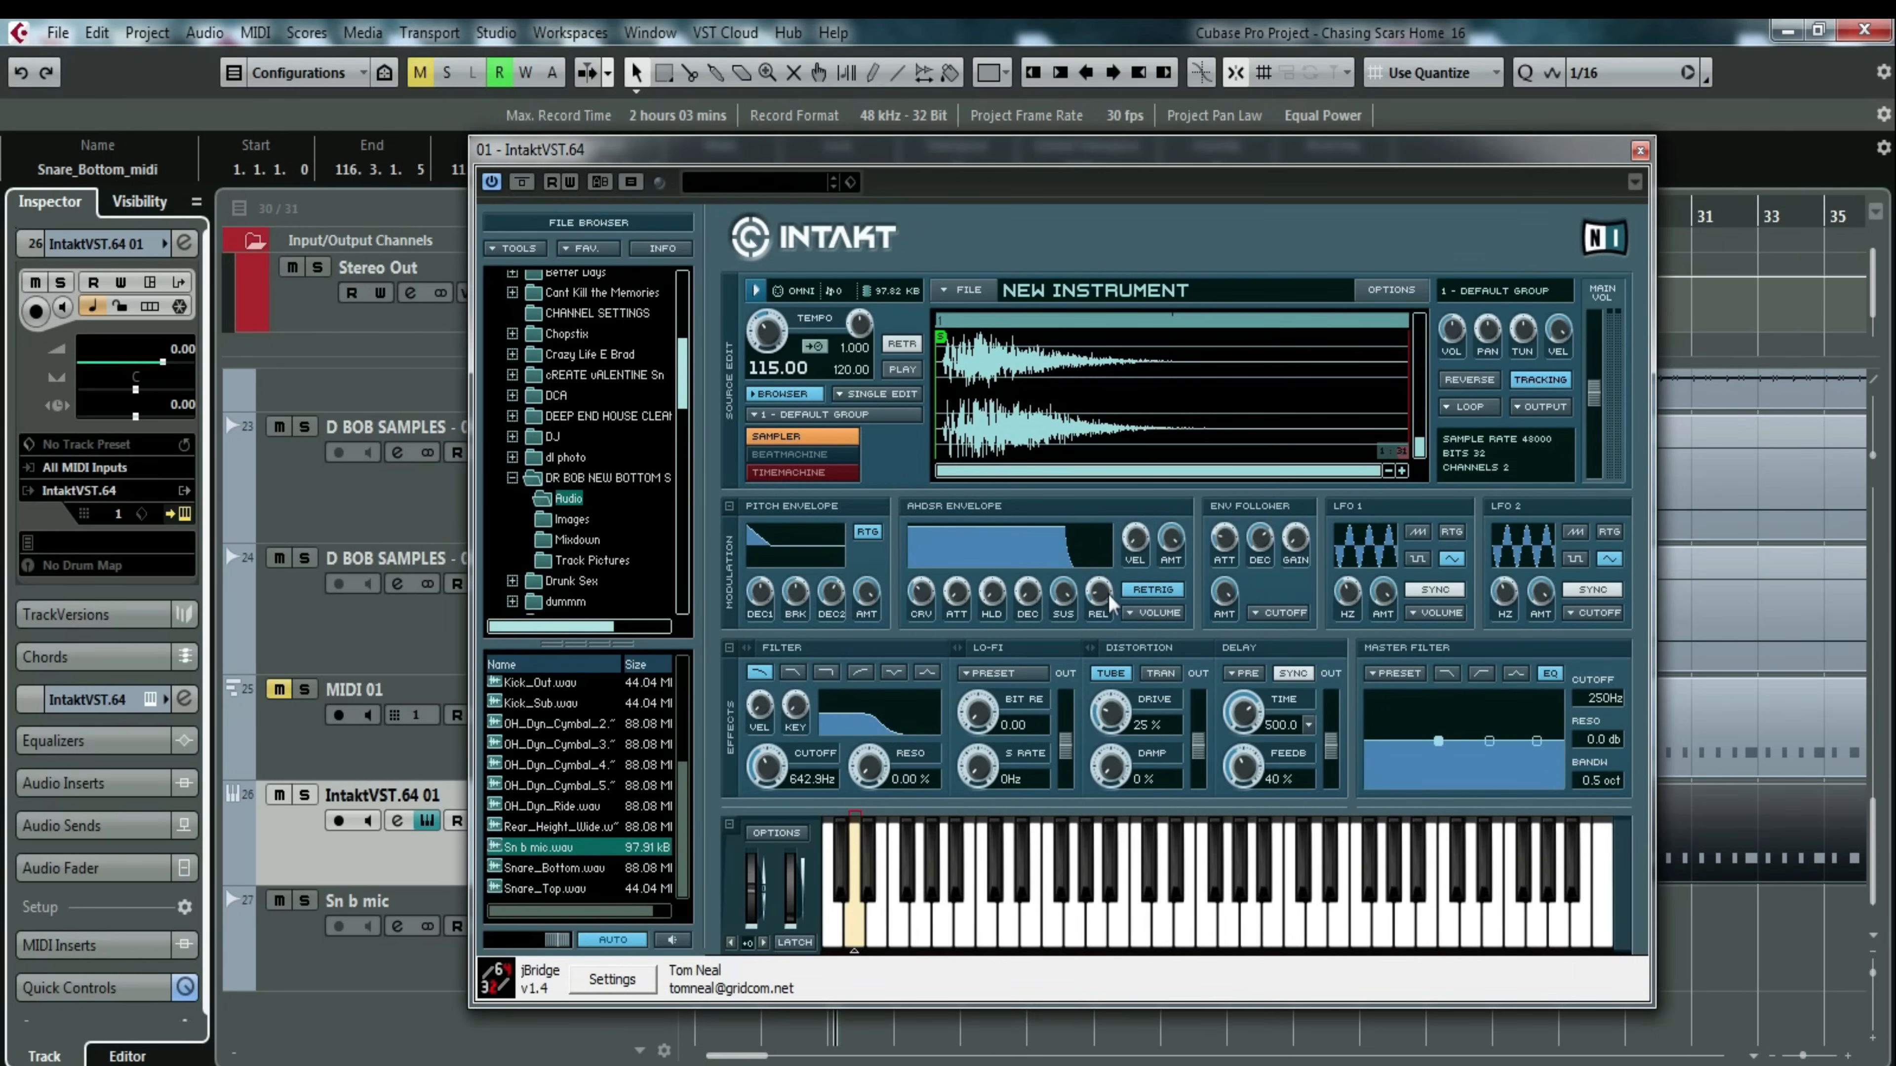
pyautogui.moveTo(1108, 596); pyautogui.dragTo(1188, 110)
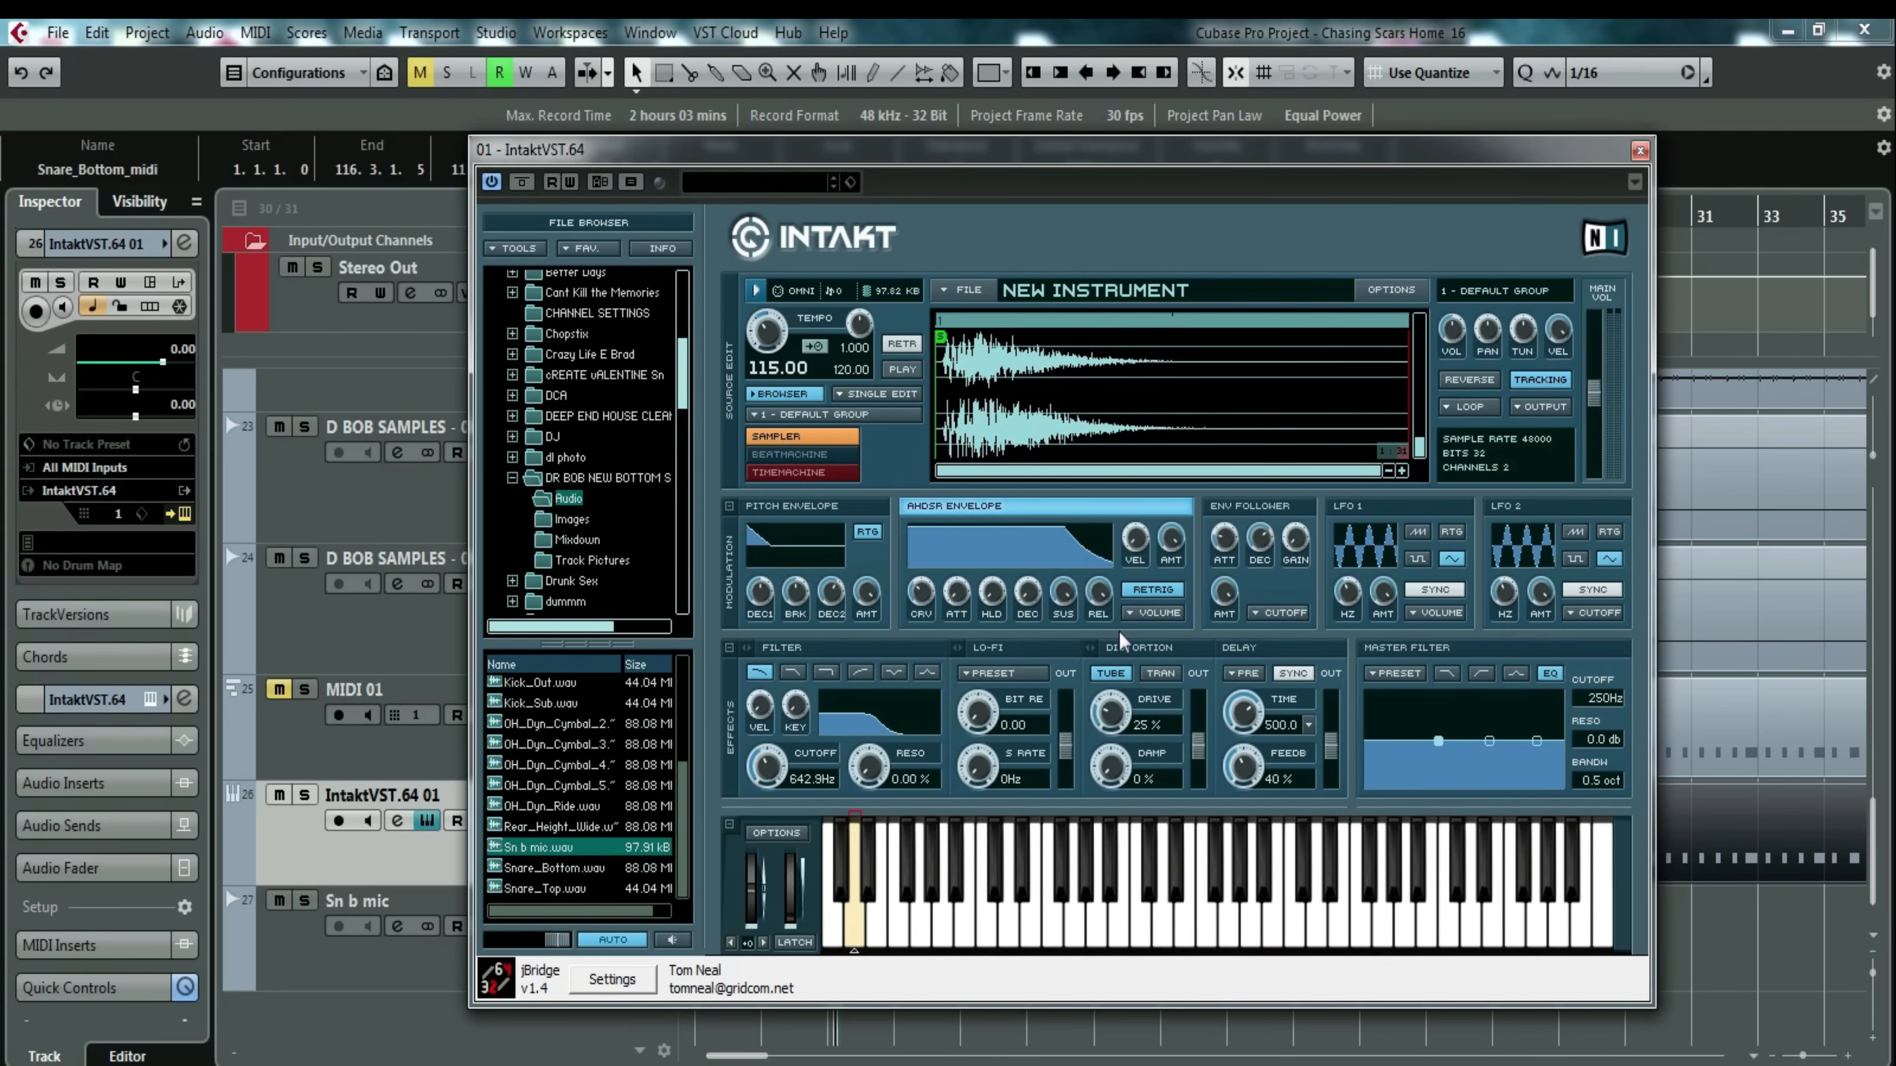
pyautogui.click(1640, 151)
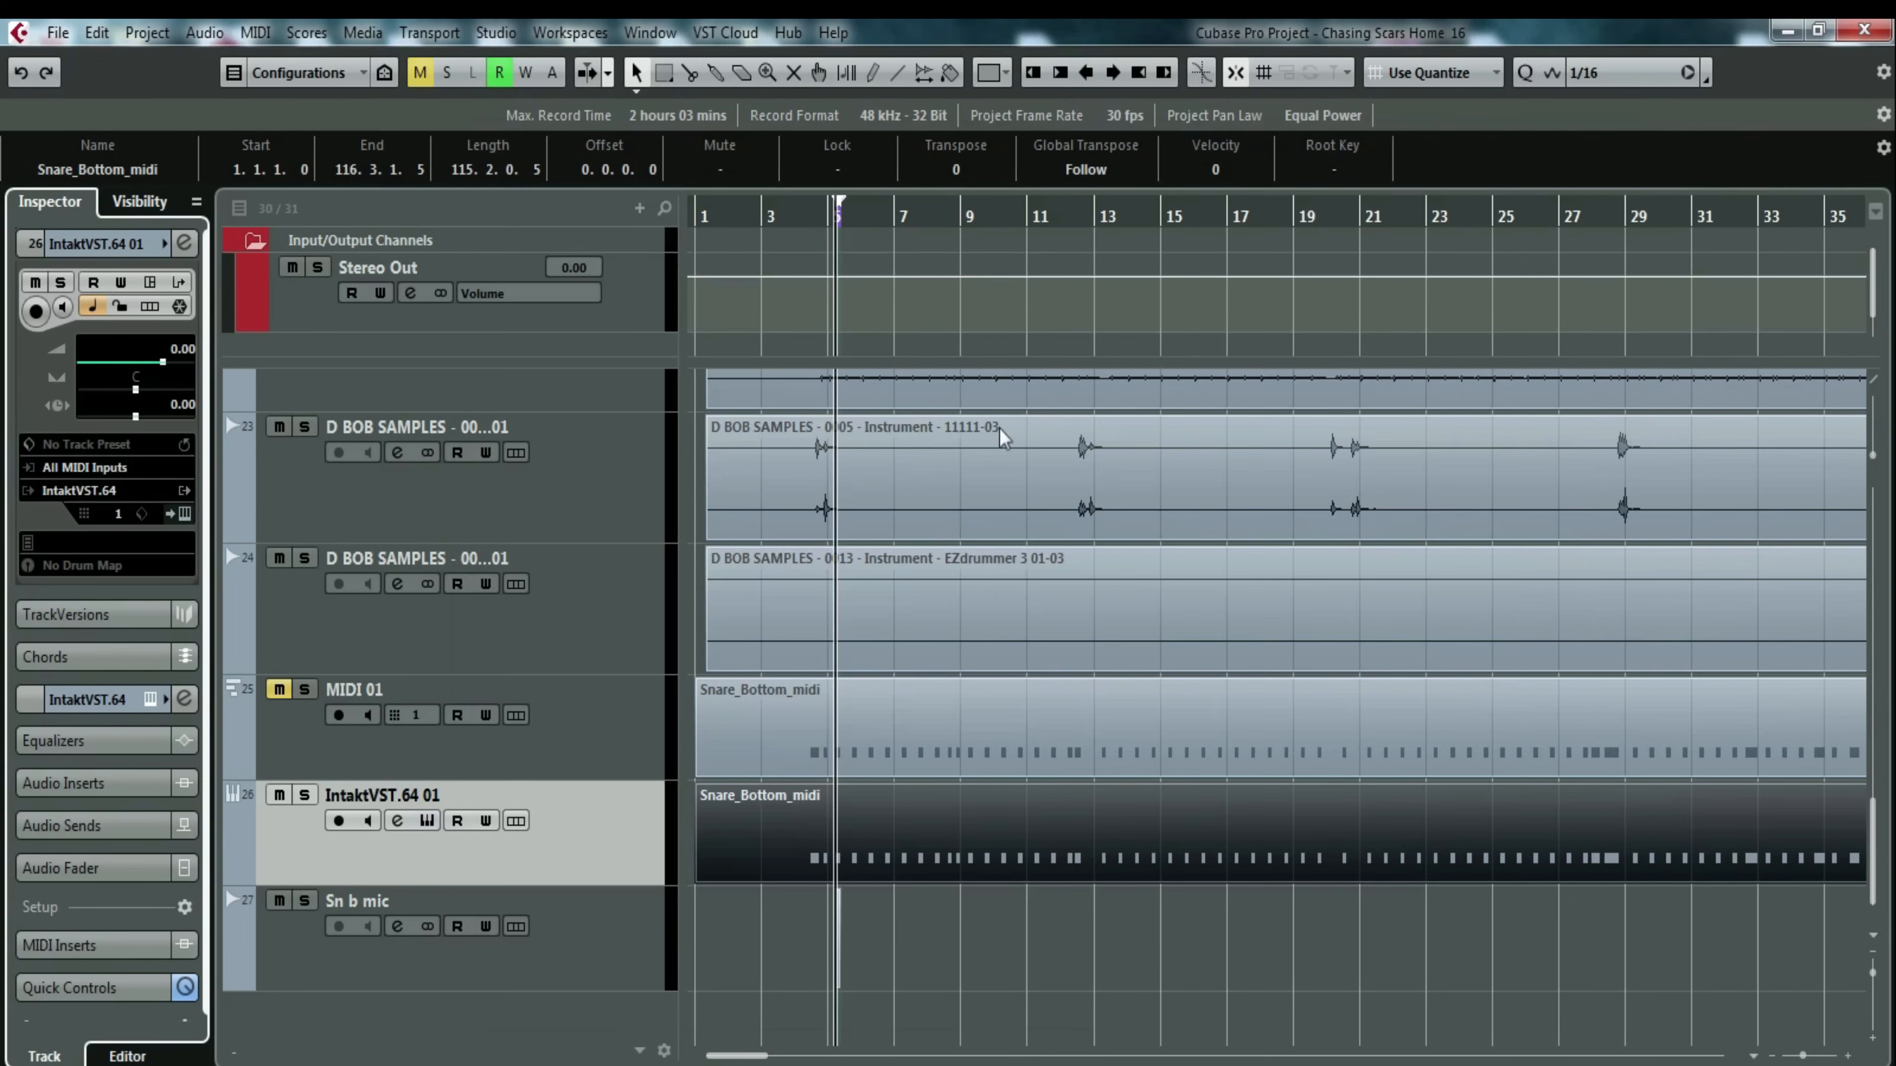
# Raise the velocity of all notes in the Intakt track's Snare_Bottom_midi part, bringing the first note to 113, and close the editor.
pyautogui.doubleClick(895, 843)
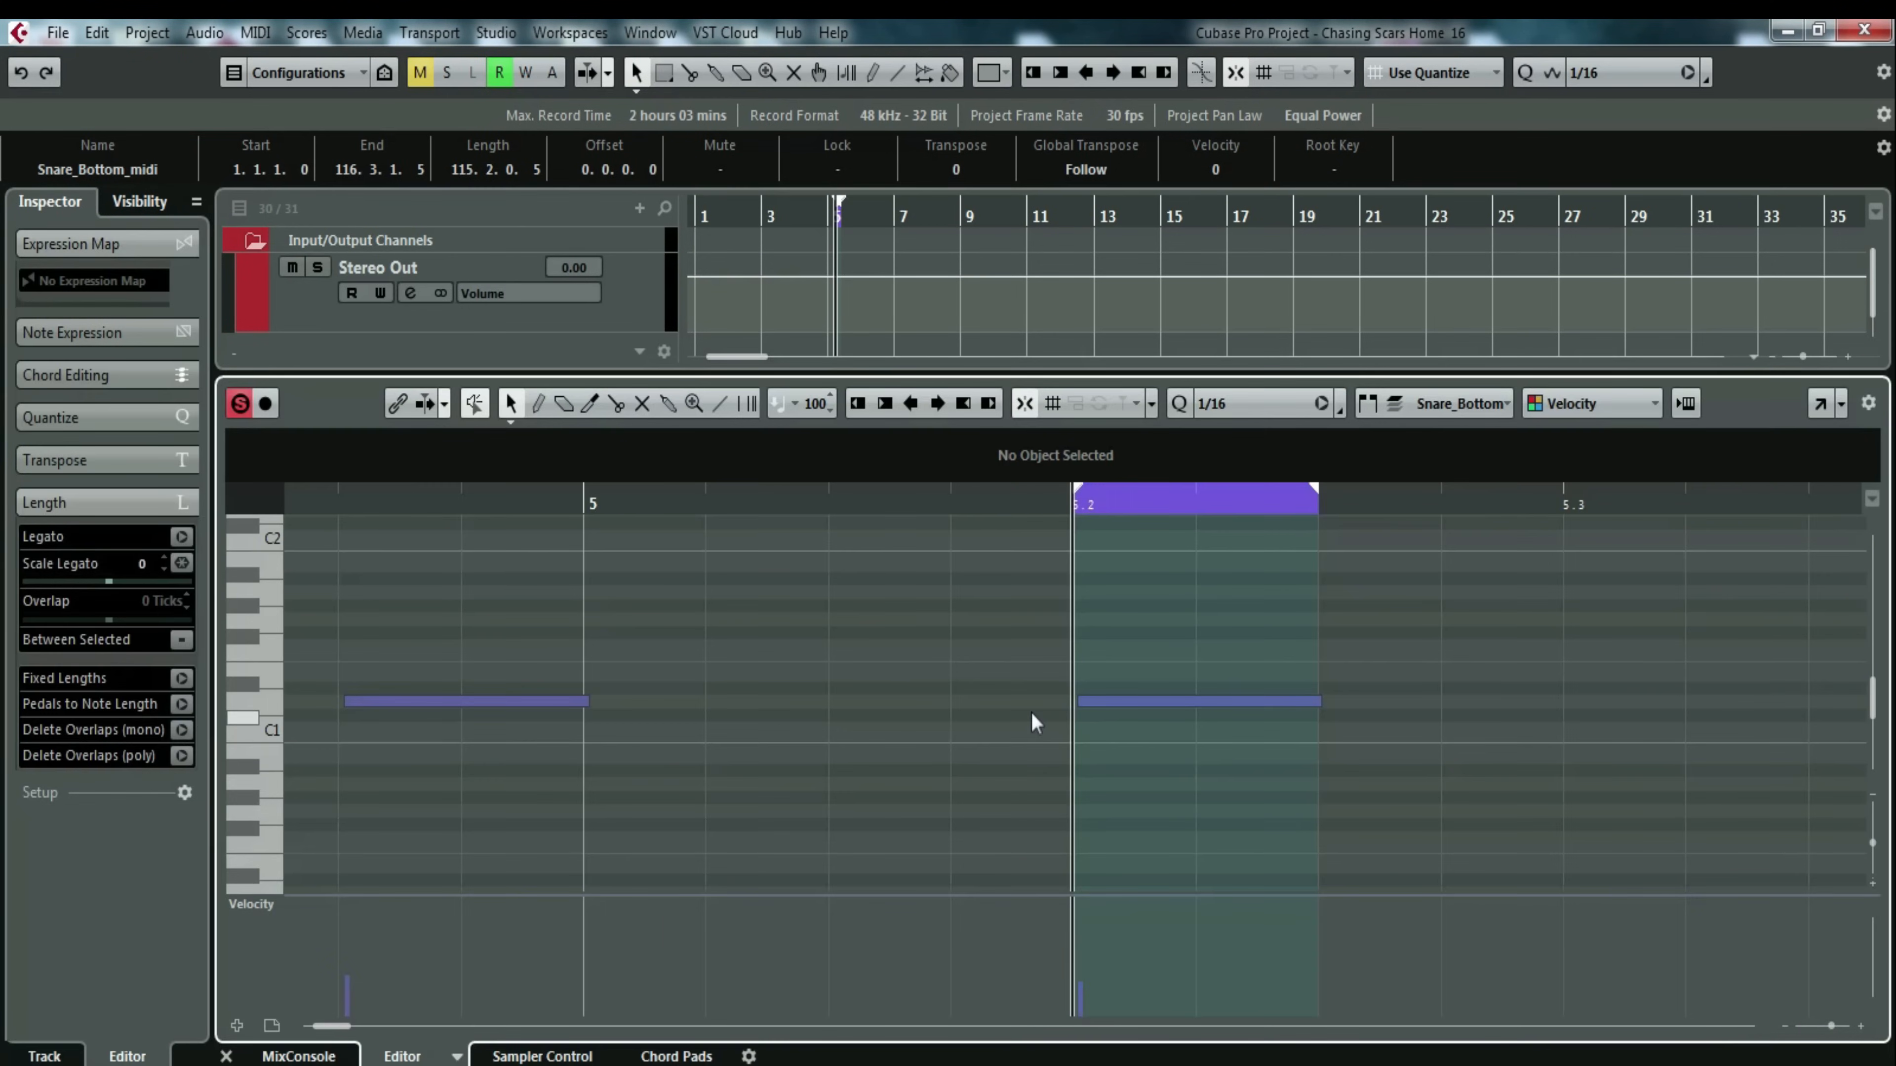
pyautogui.hotkey('ctrl', 'a')
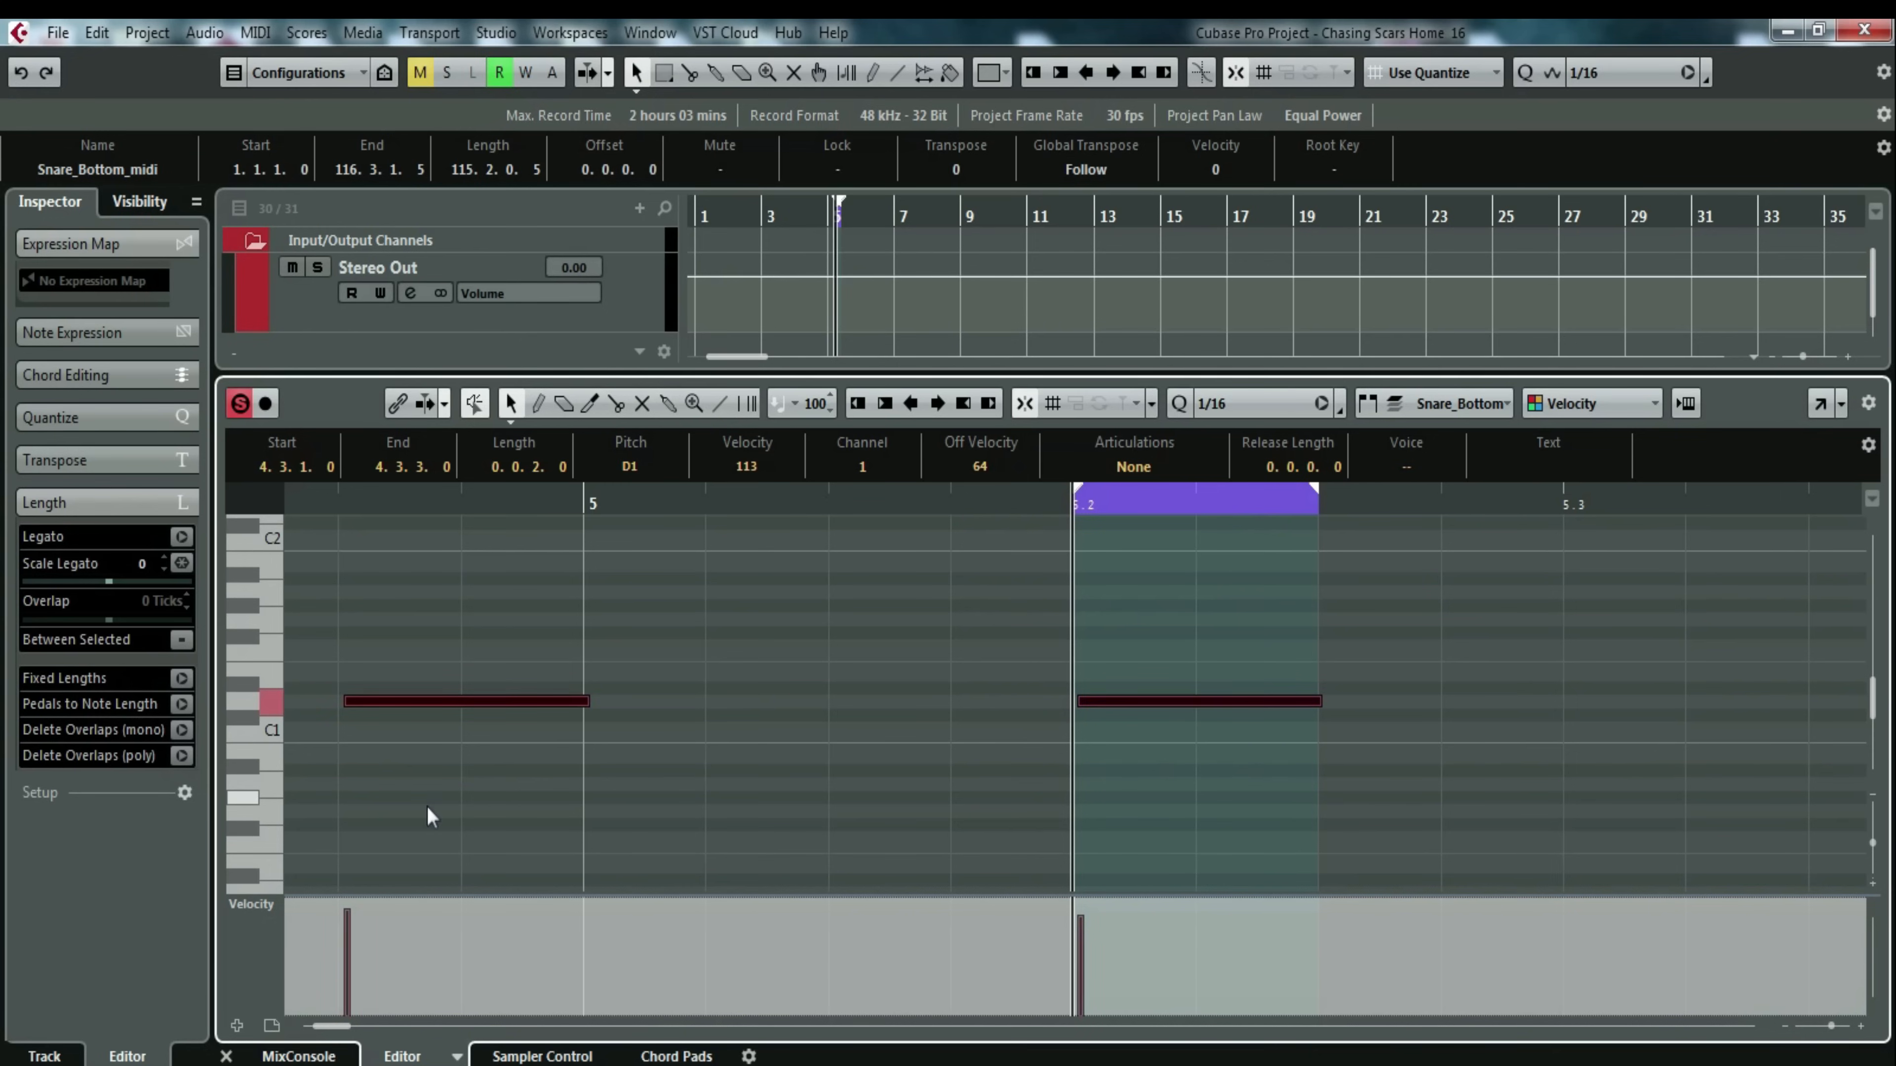
pyautogui.click(225, 1056)
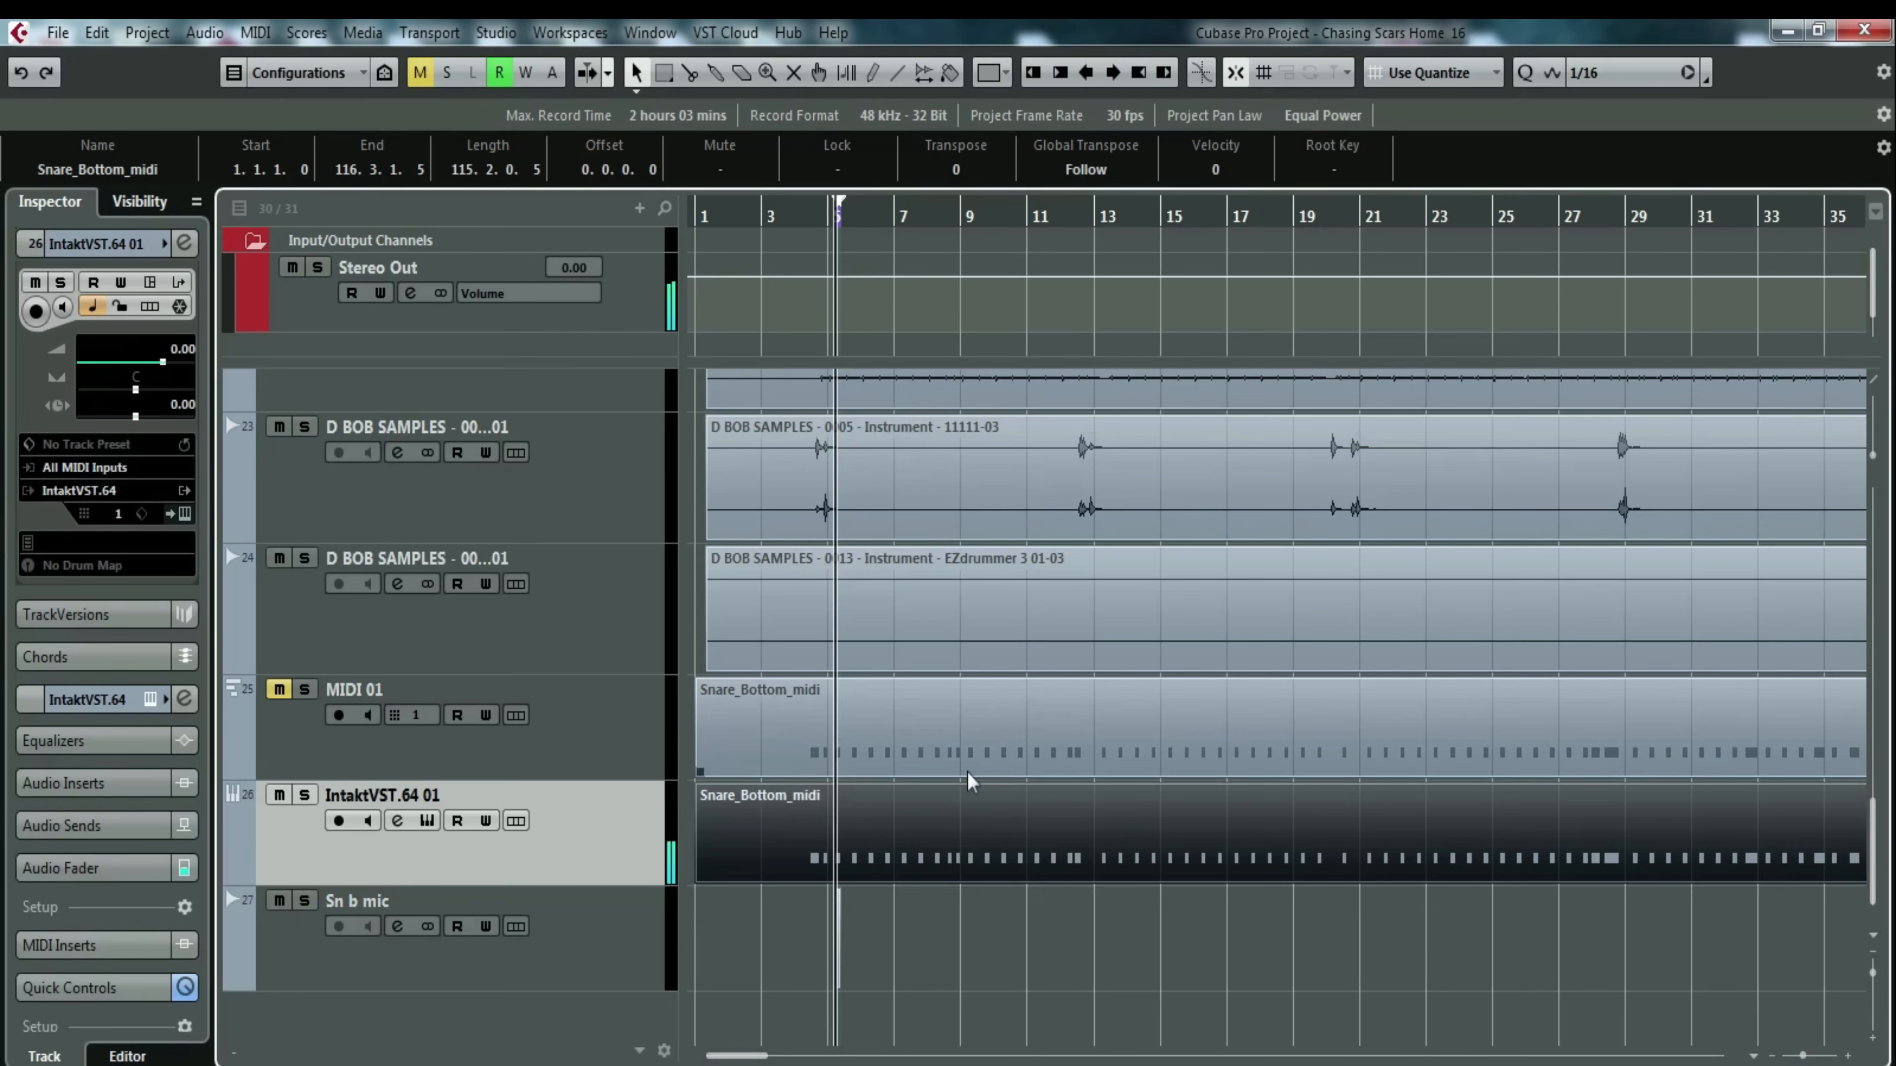
# Check the snare sample triggering in the Intakt window during playback, close it and solo the IntaktVST.64 01 track.
pyautogui.click(183, 515)
pyautogui.click(184, 515)
pyautogui.click(185, 514)
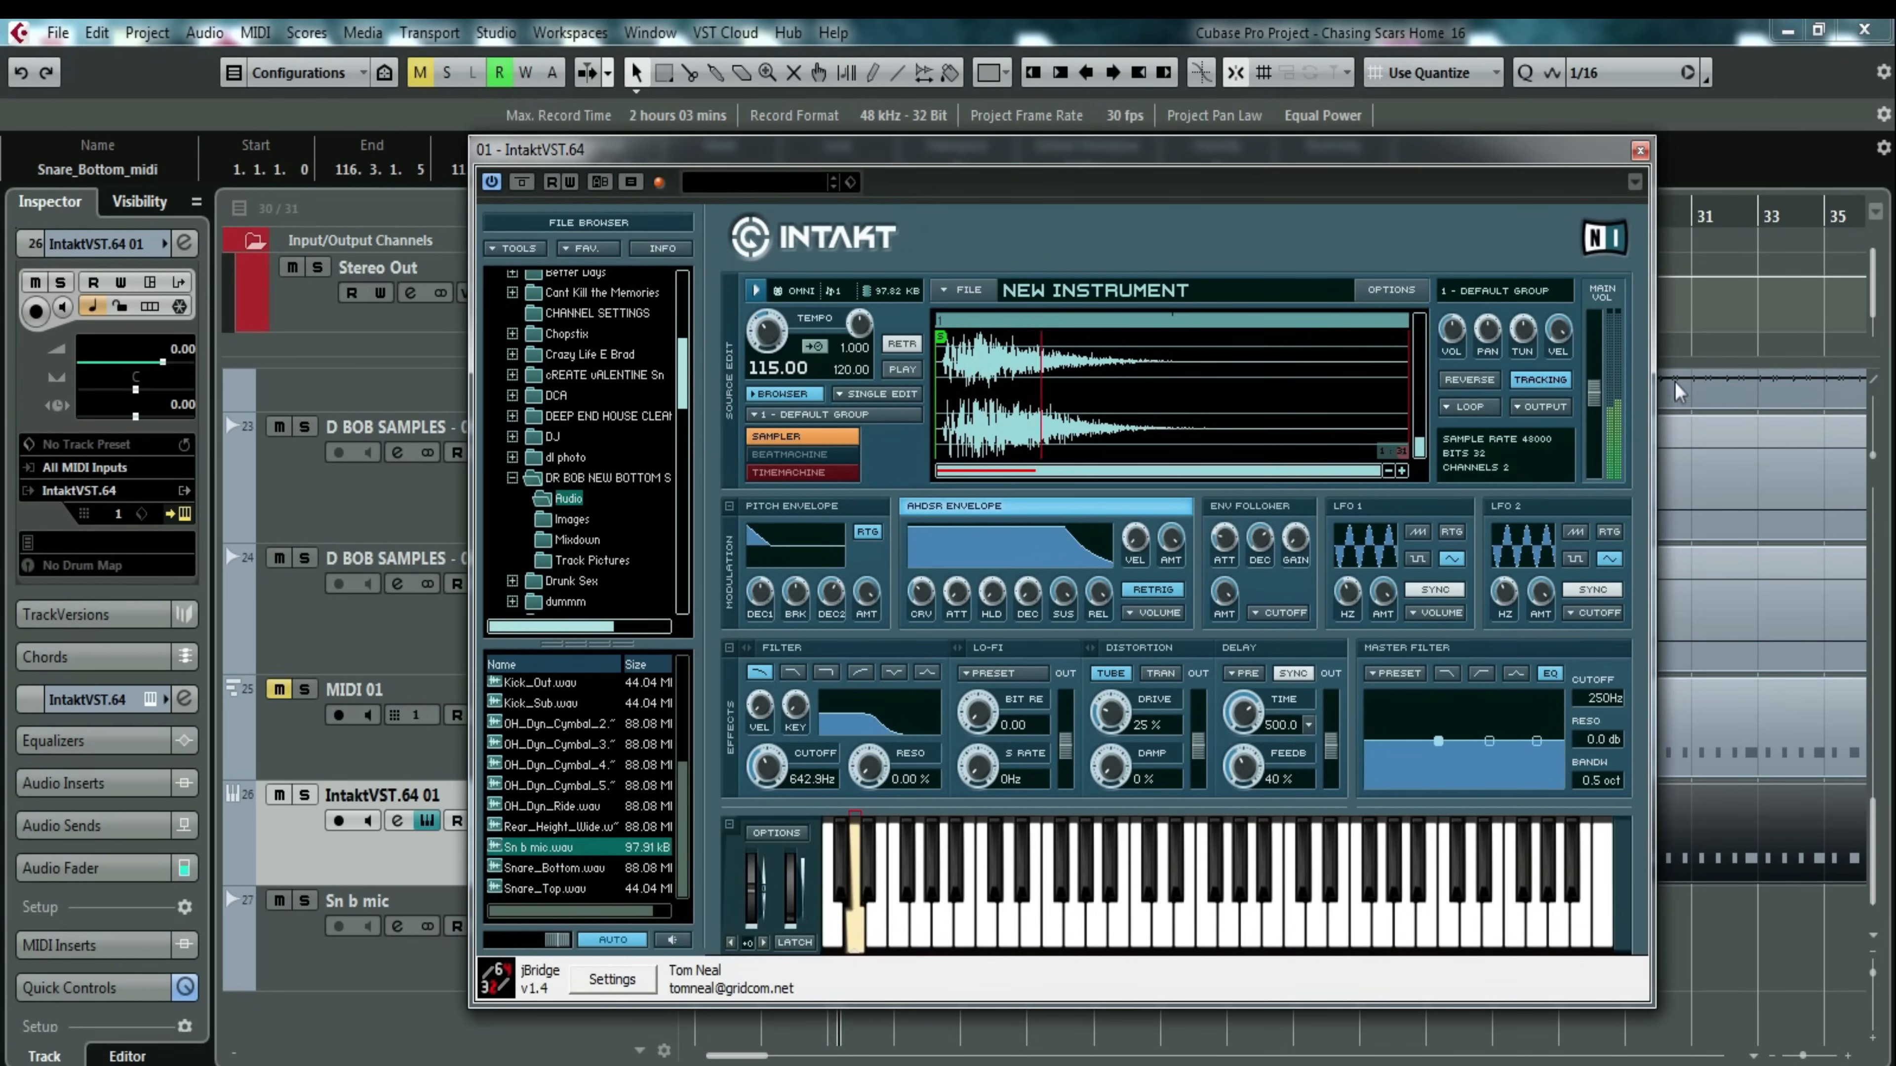
pyautogui.click(1639, 152)
pyautogui.press('s')
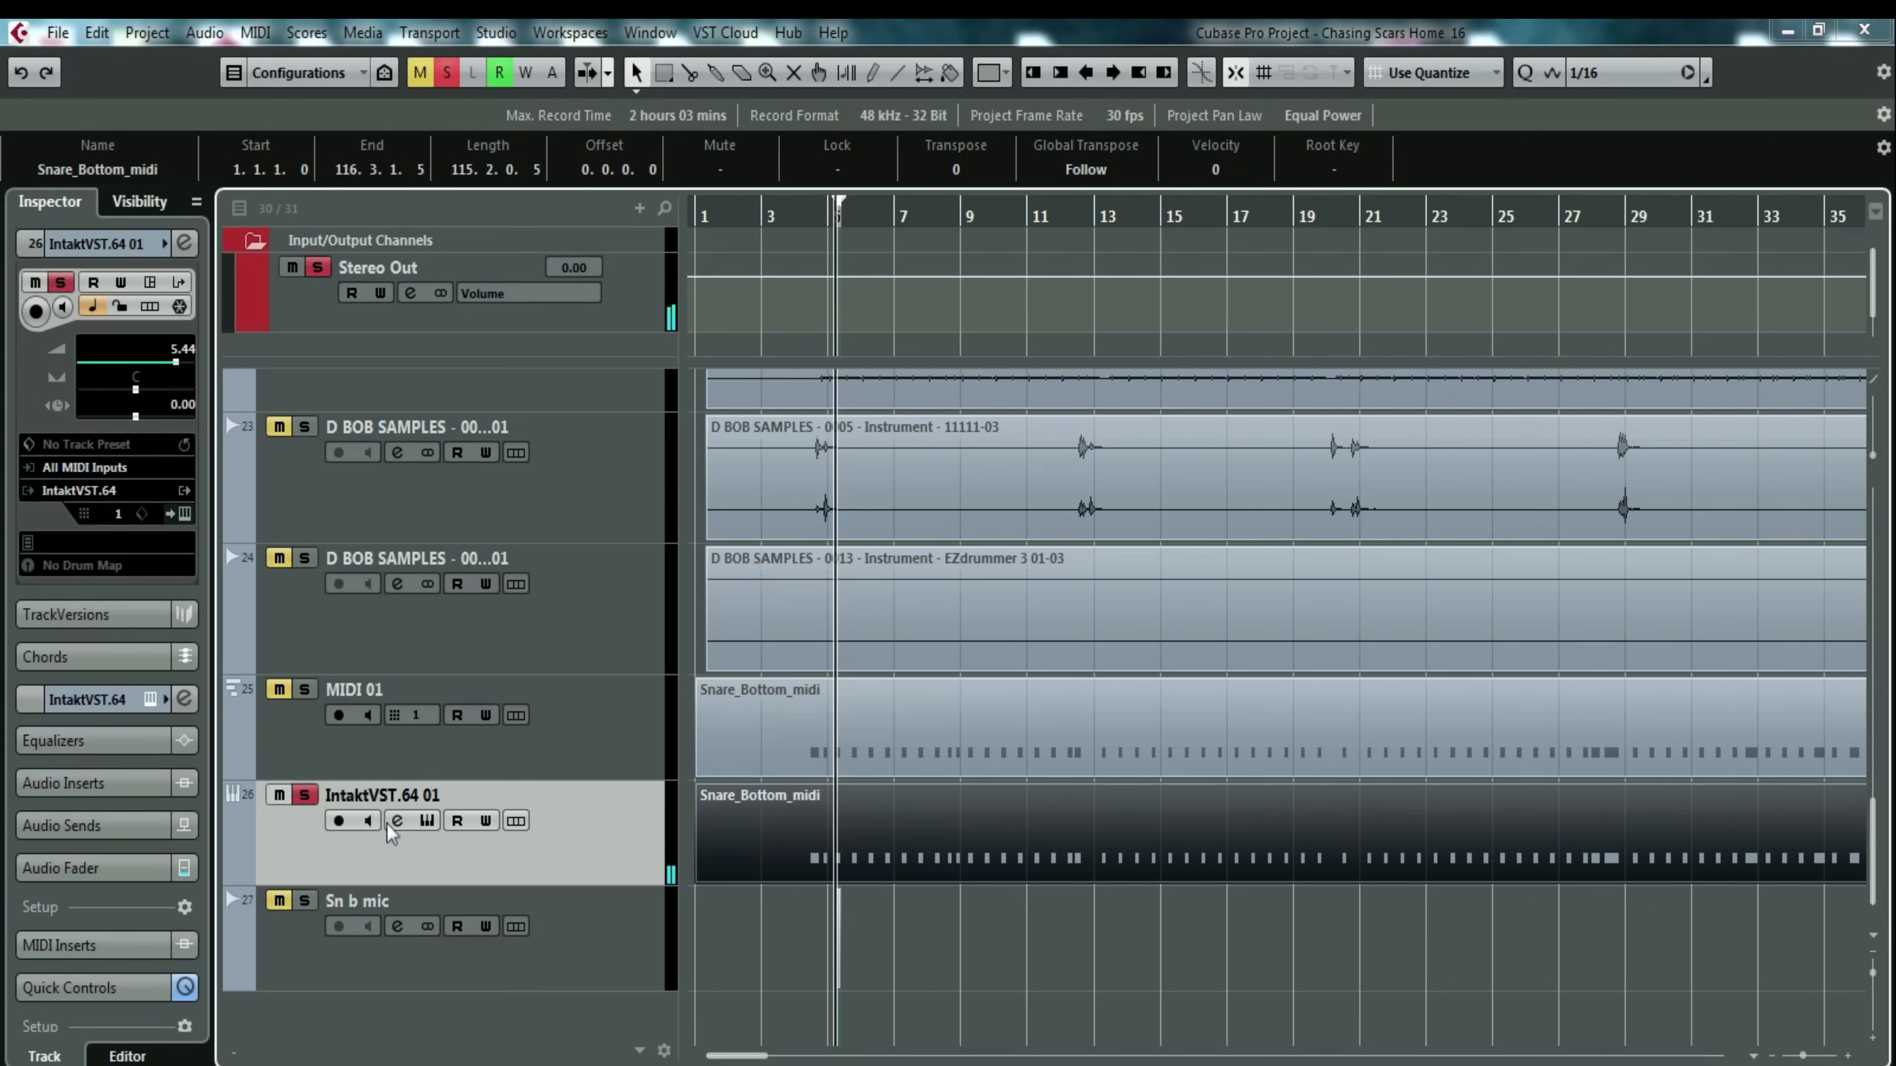
# Insert the CLA-76 Stereo compressor in the first insert slot of the IntaktVST.64 01 channel.
pyautogui.click(401, 819)
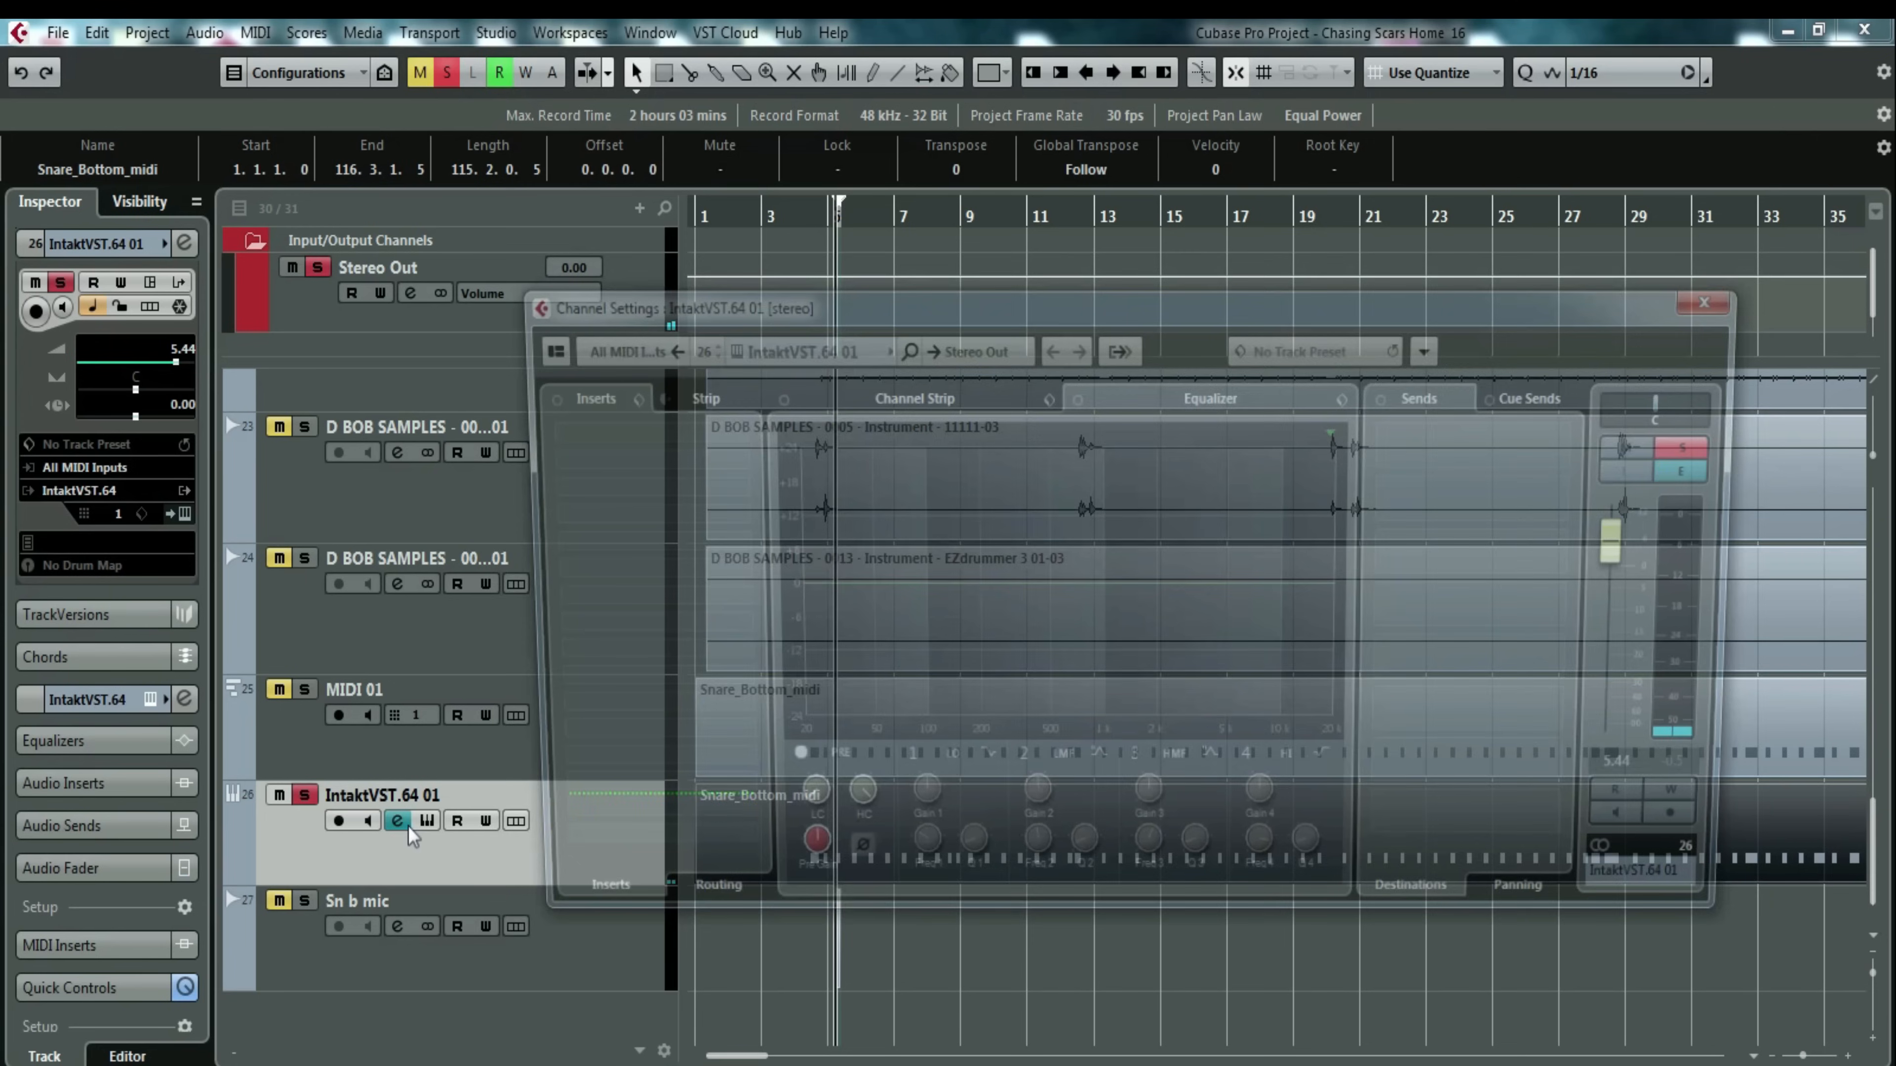
pyautogui.click(635, 421)
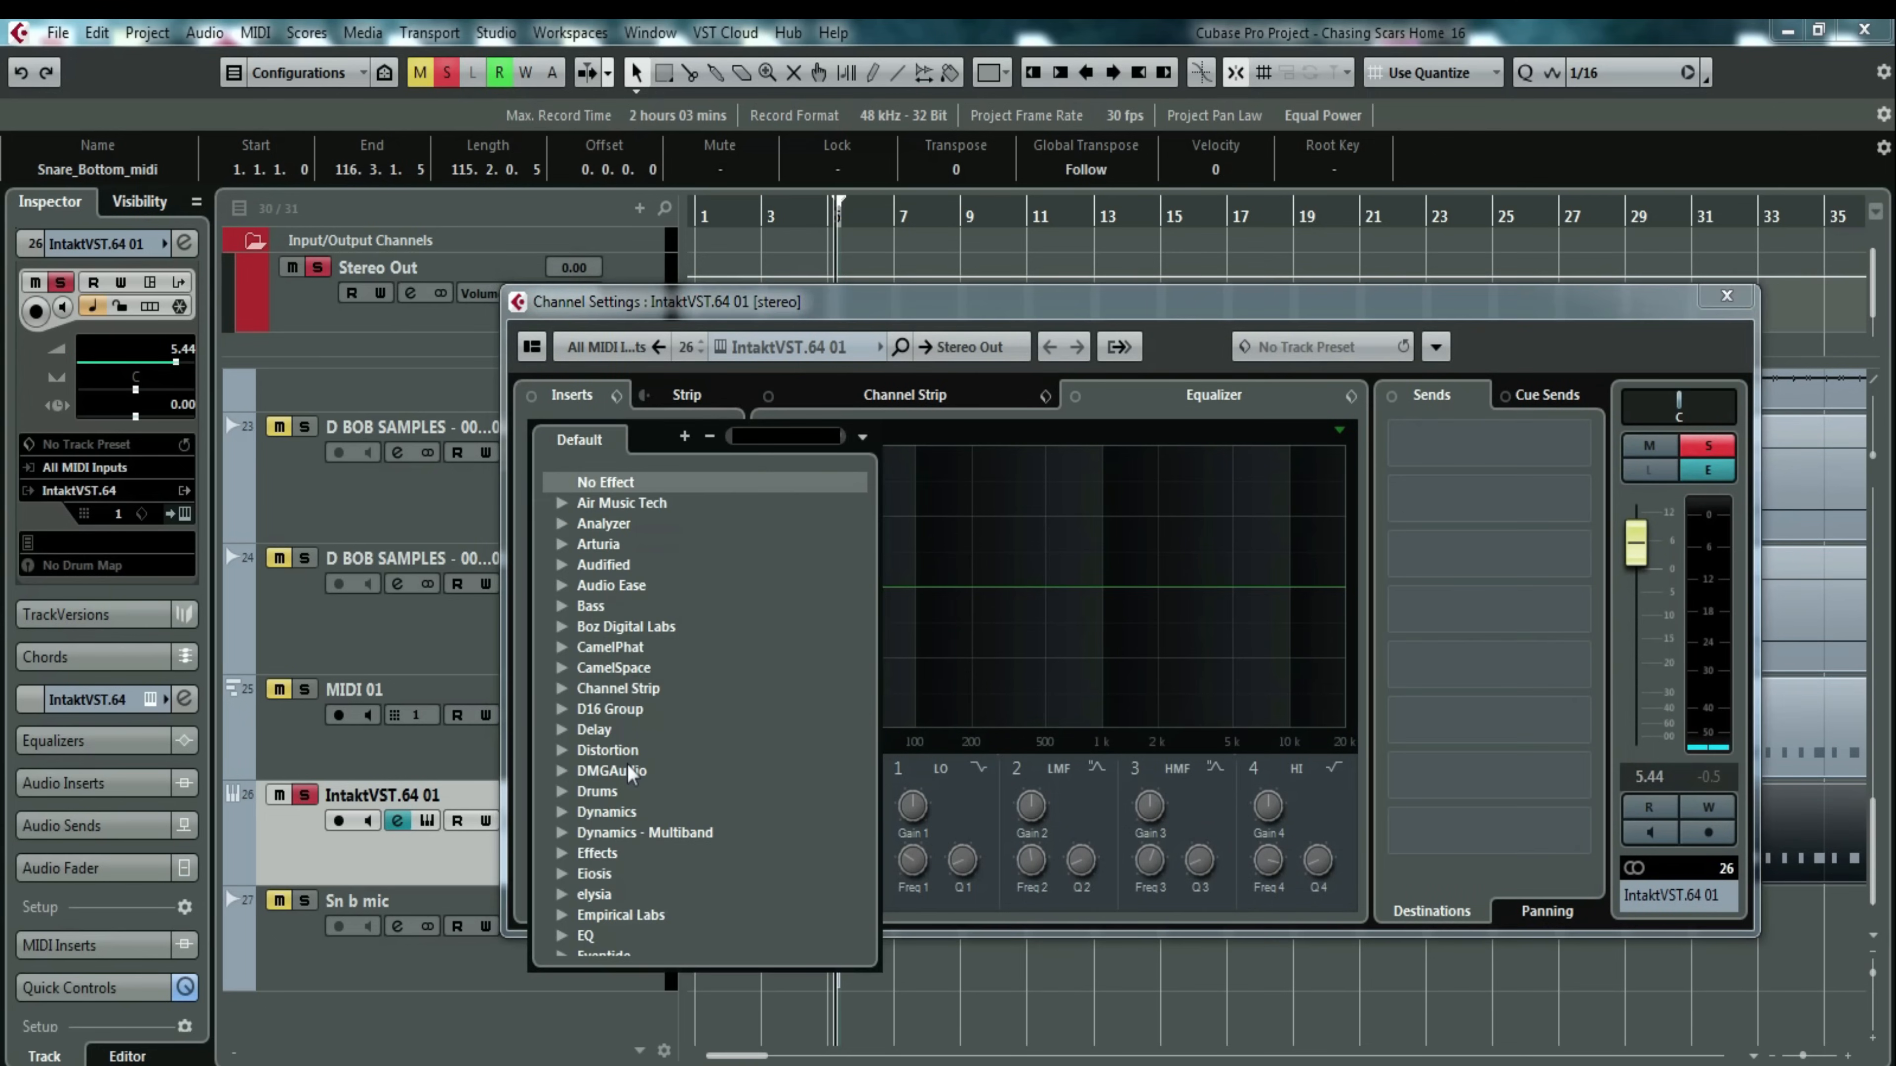
pyautogui.click(626, 813)
pyautogui.scroll(-6, 702, 870)
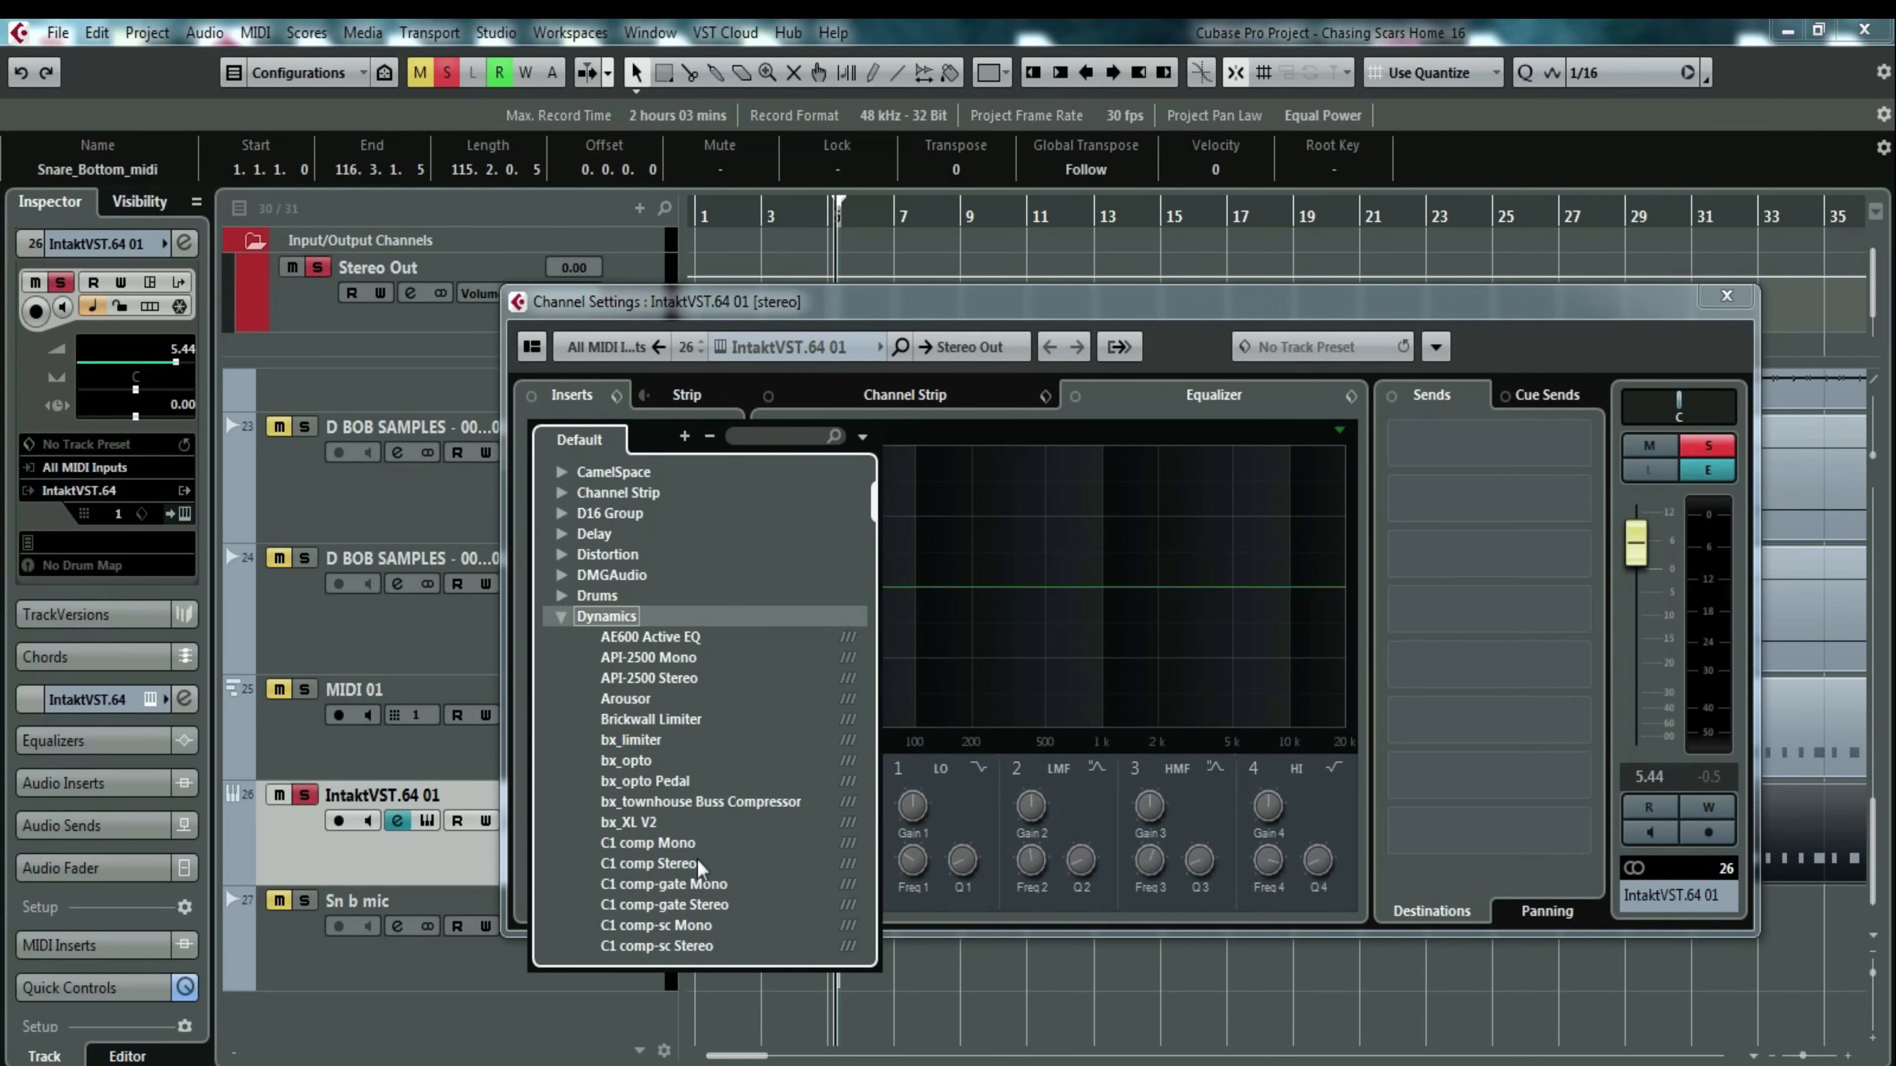
pyautogui.click(675, 914)
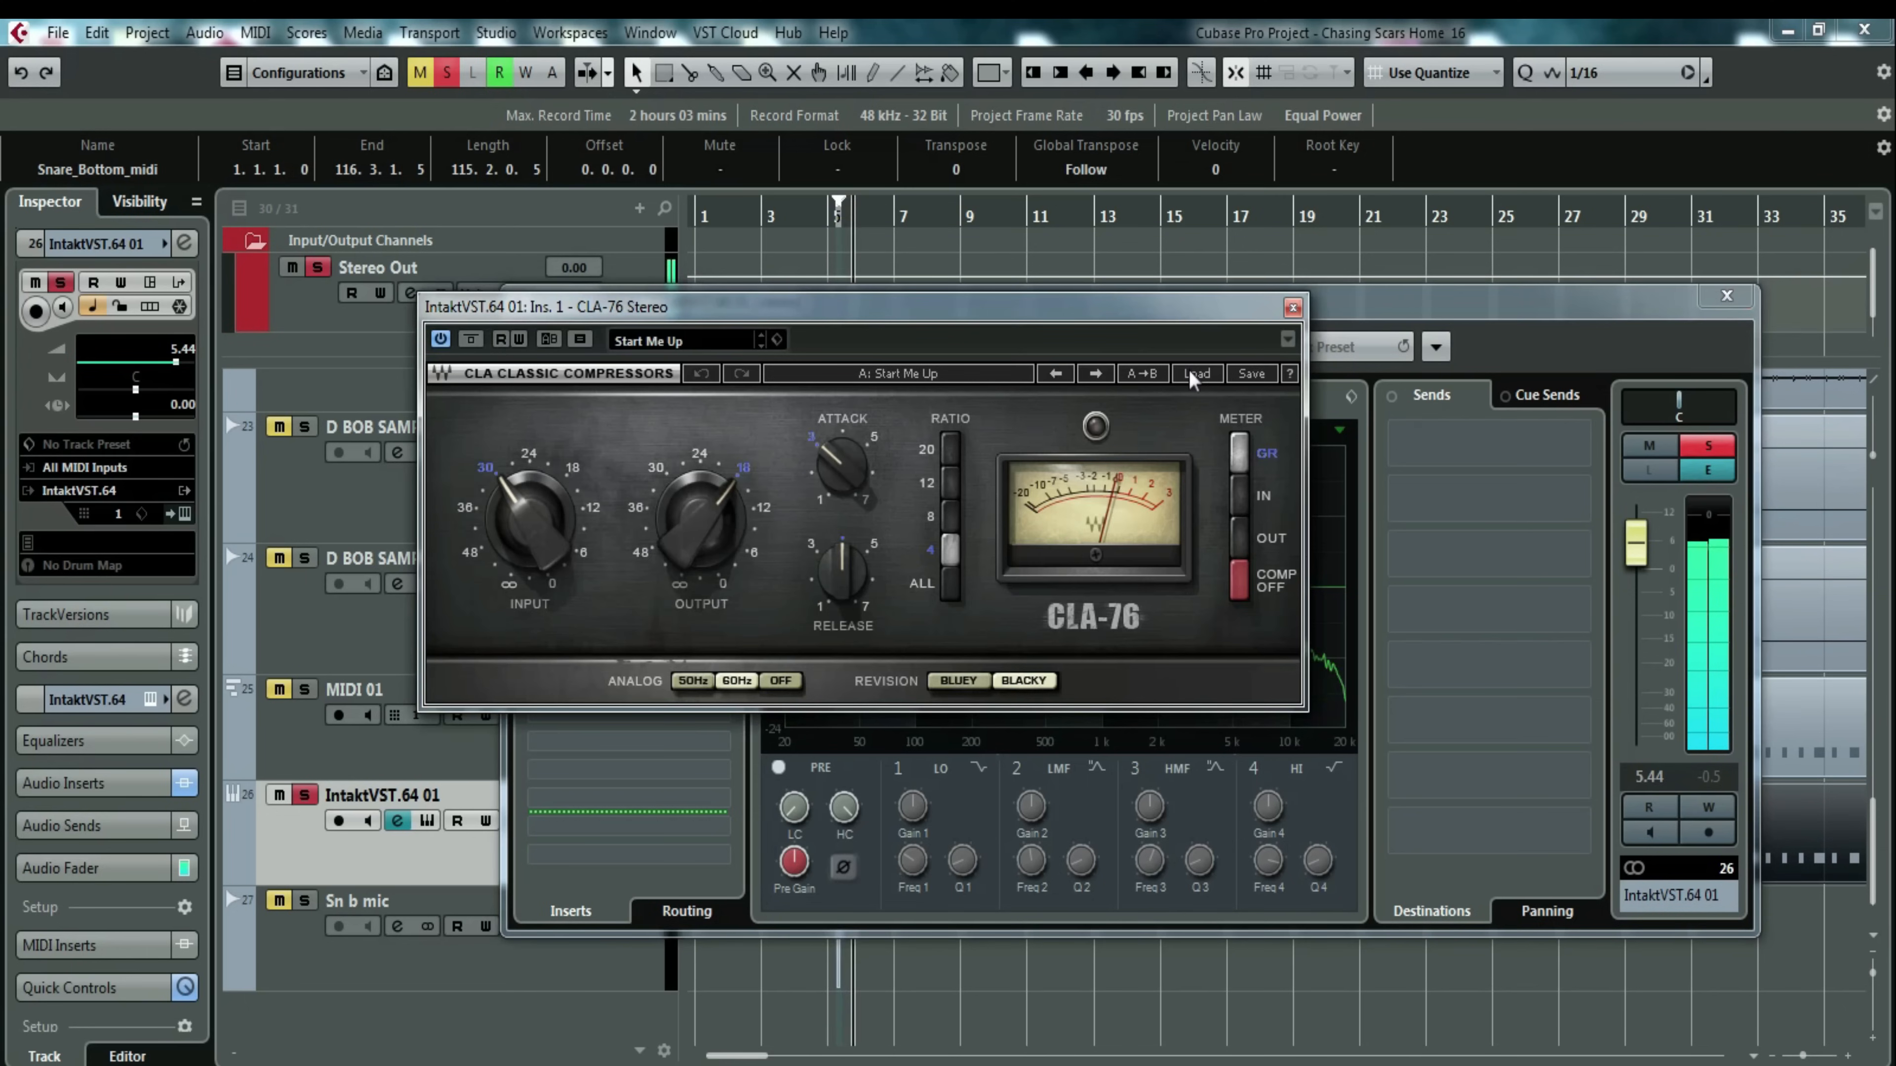
# Load the Blacky Snare preset in the CLA-76, set its input to about 24, and close the compressor and channel settings.
pyautogui.click(1198, 373)
pyautogui.moveTo(1245, 556)
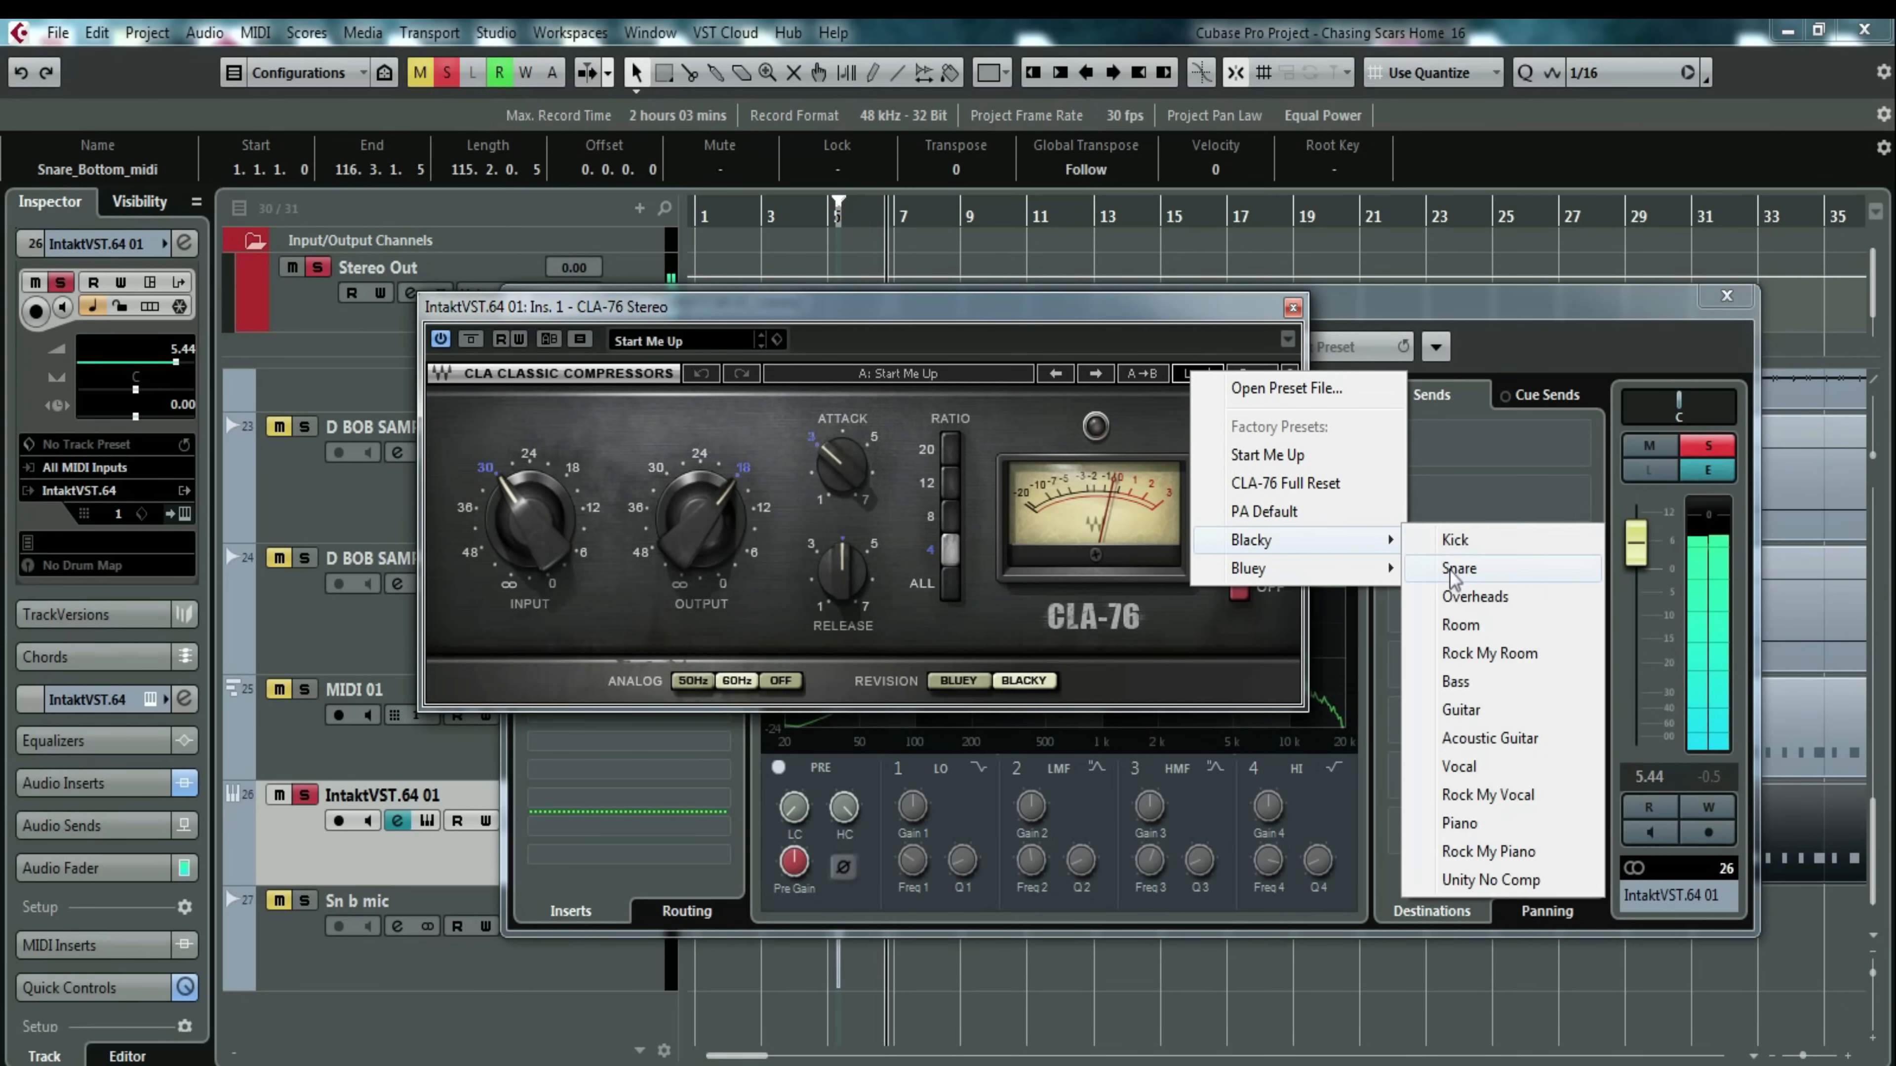
pyautogui.click(1574, 566)
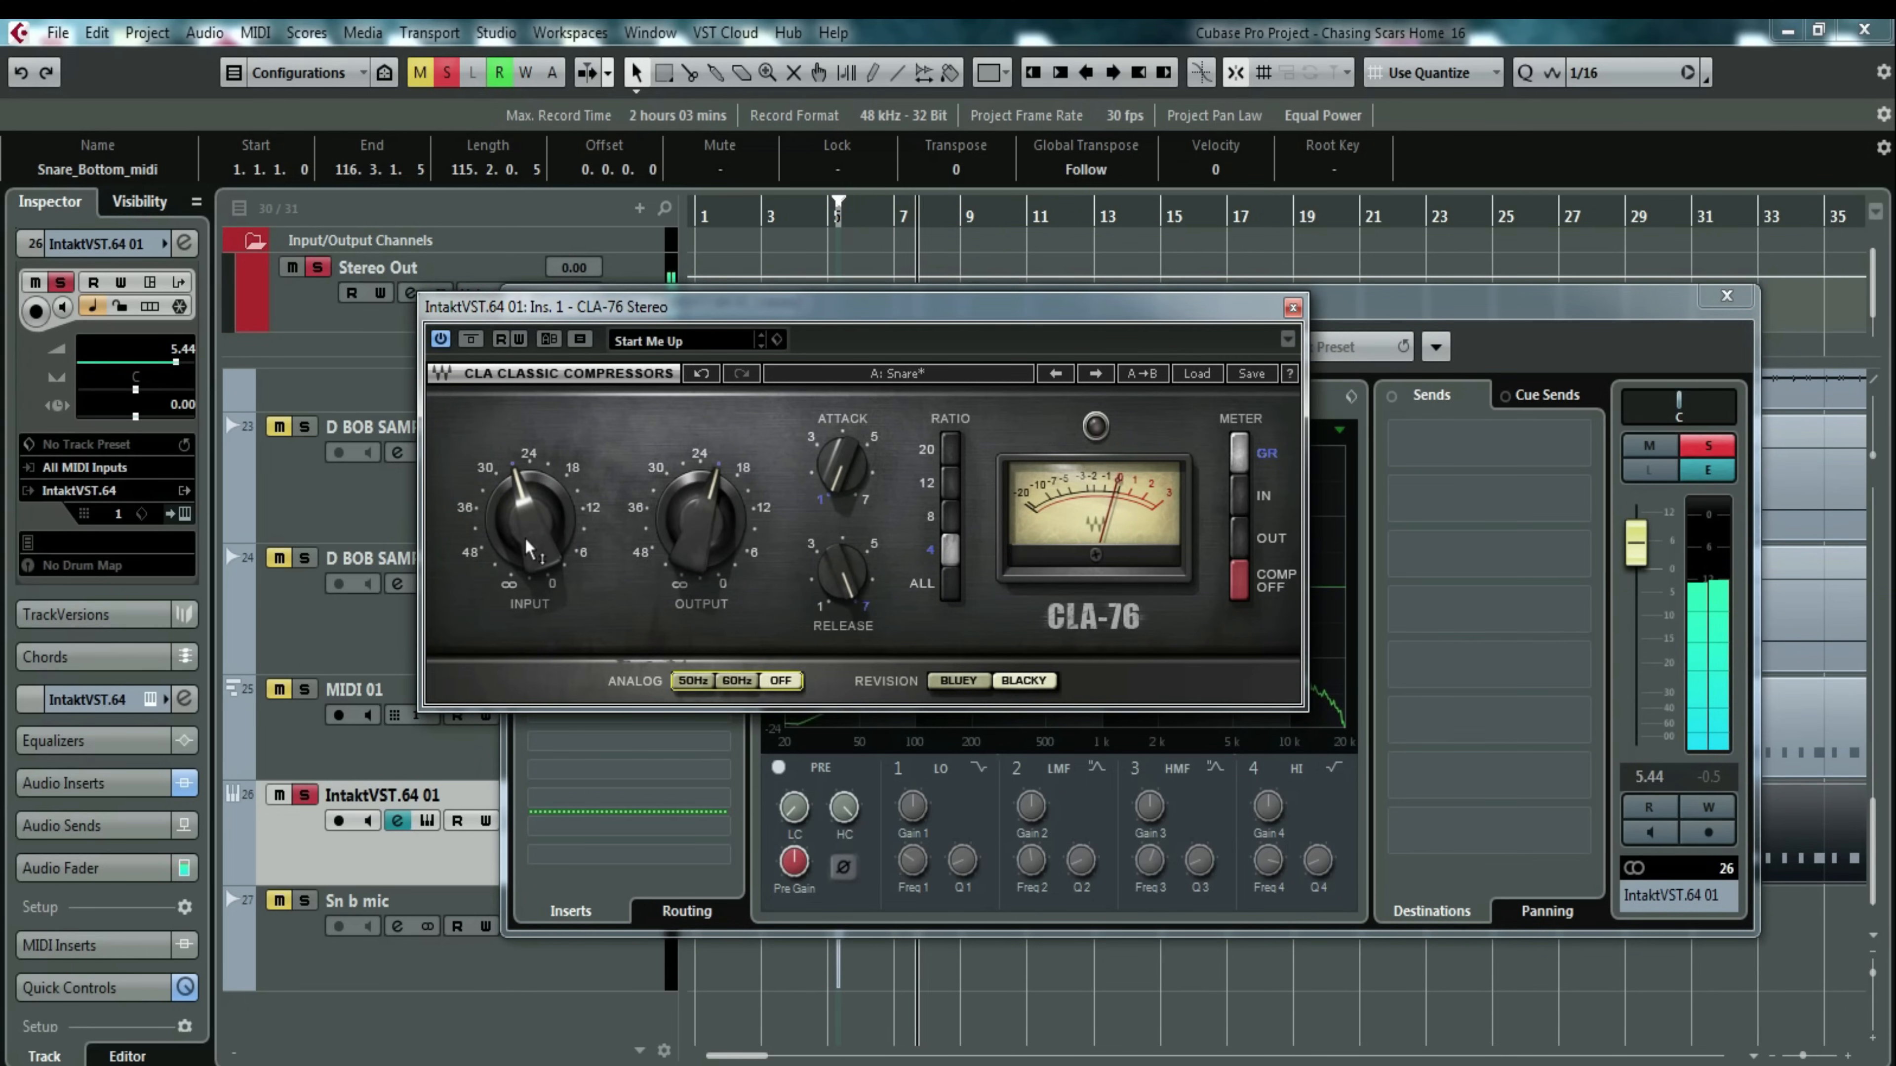
pyautogui.moveTo(528, 519); pyautogui.dragTo(522, 534)
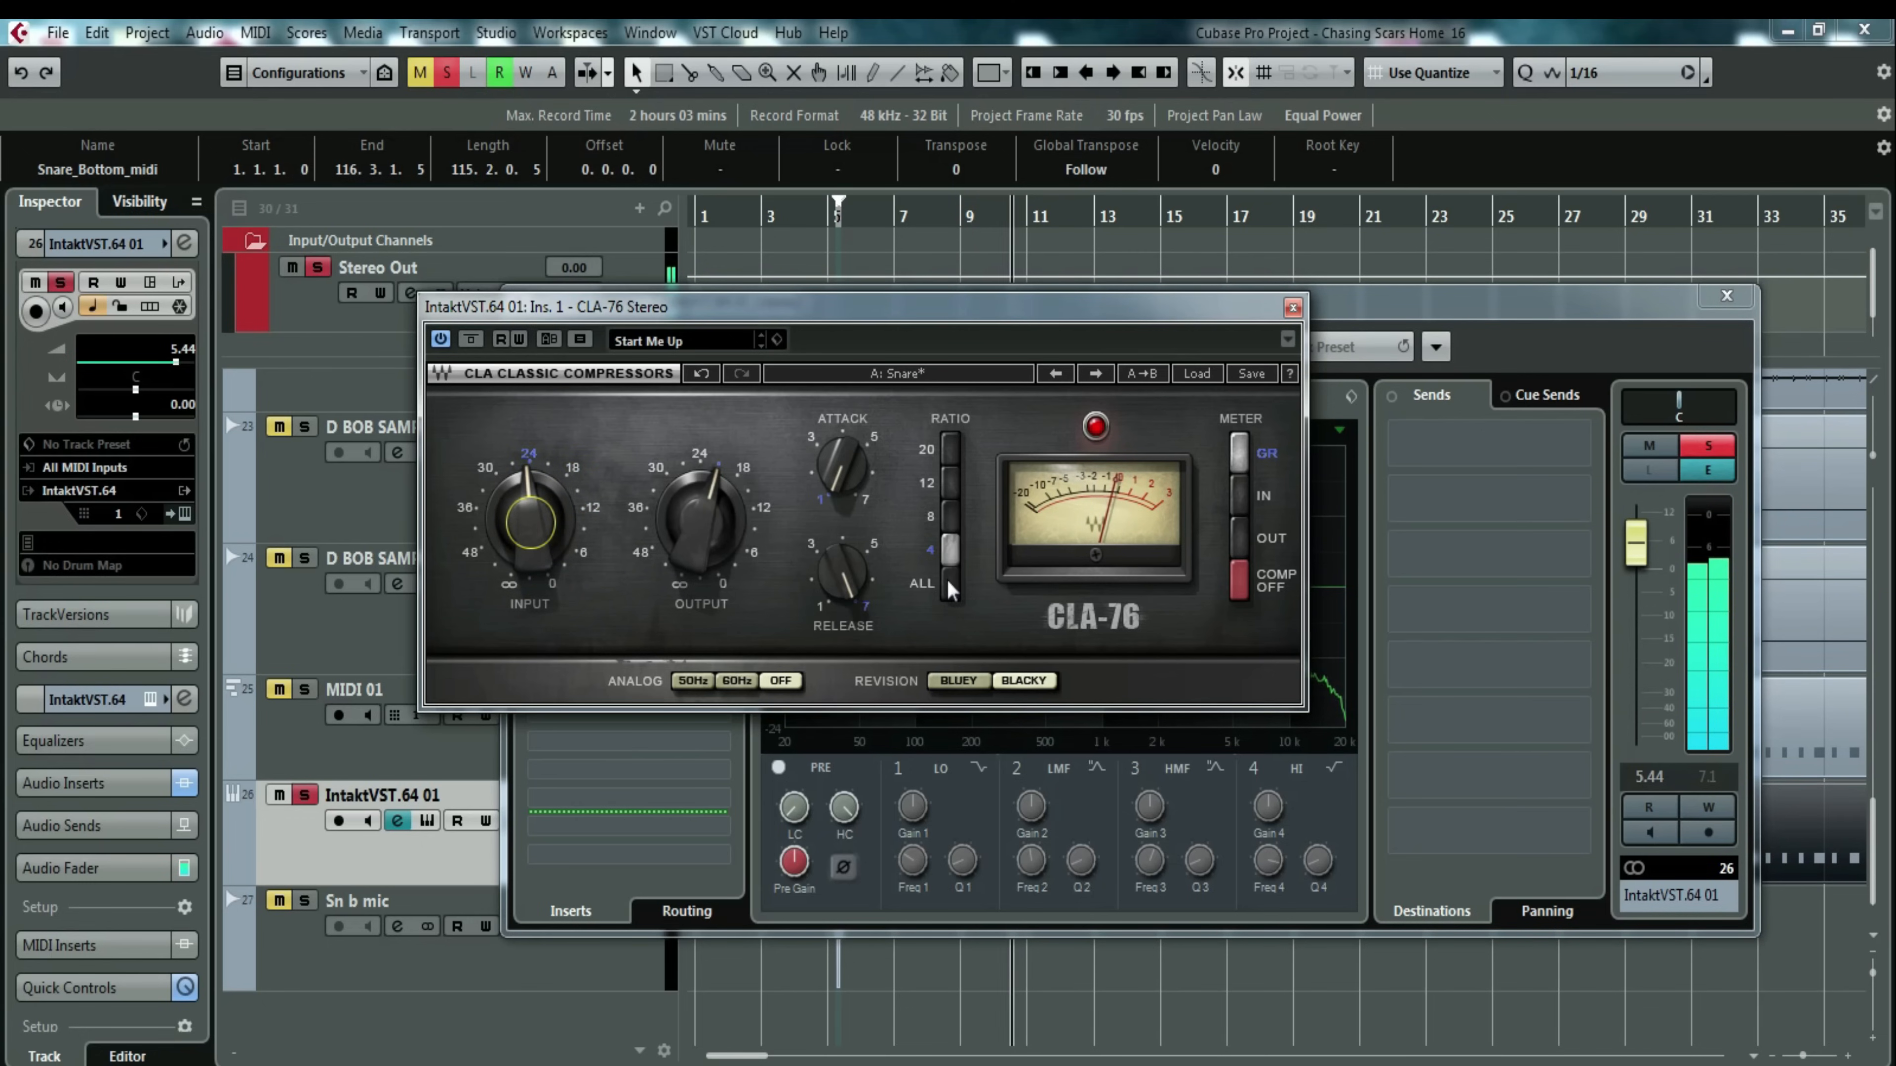
pyautogui.click(1292, 307)
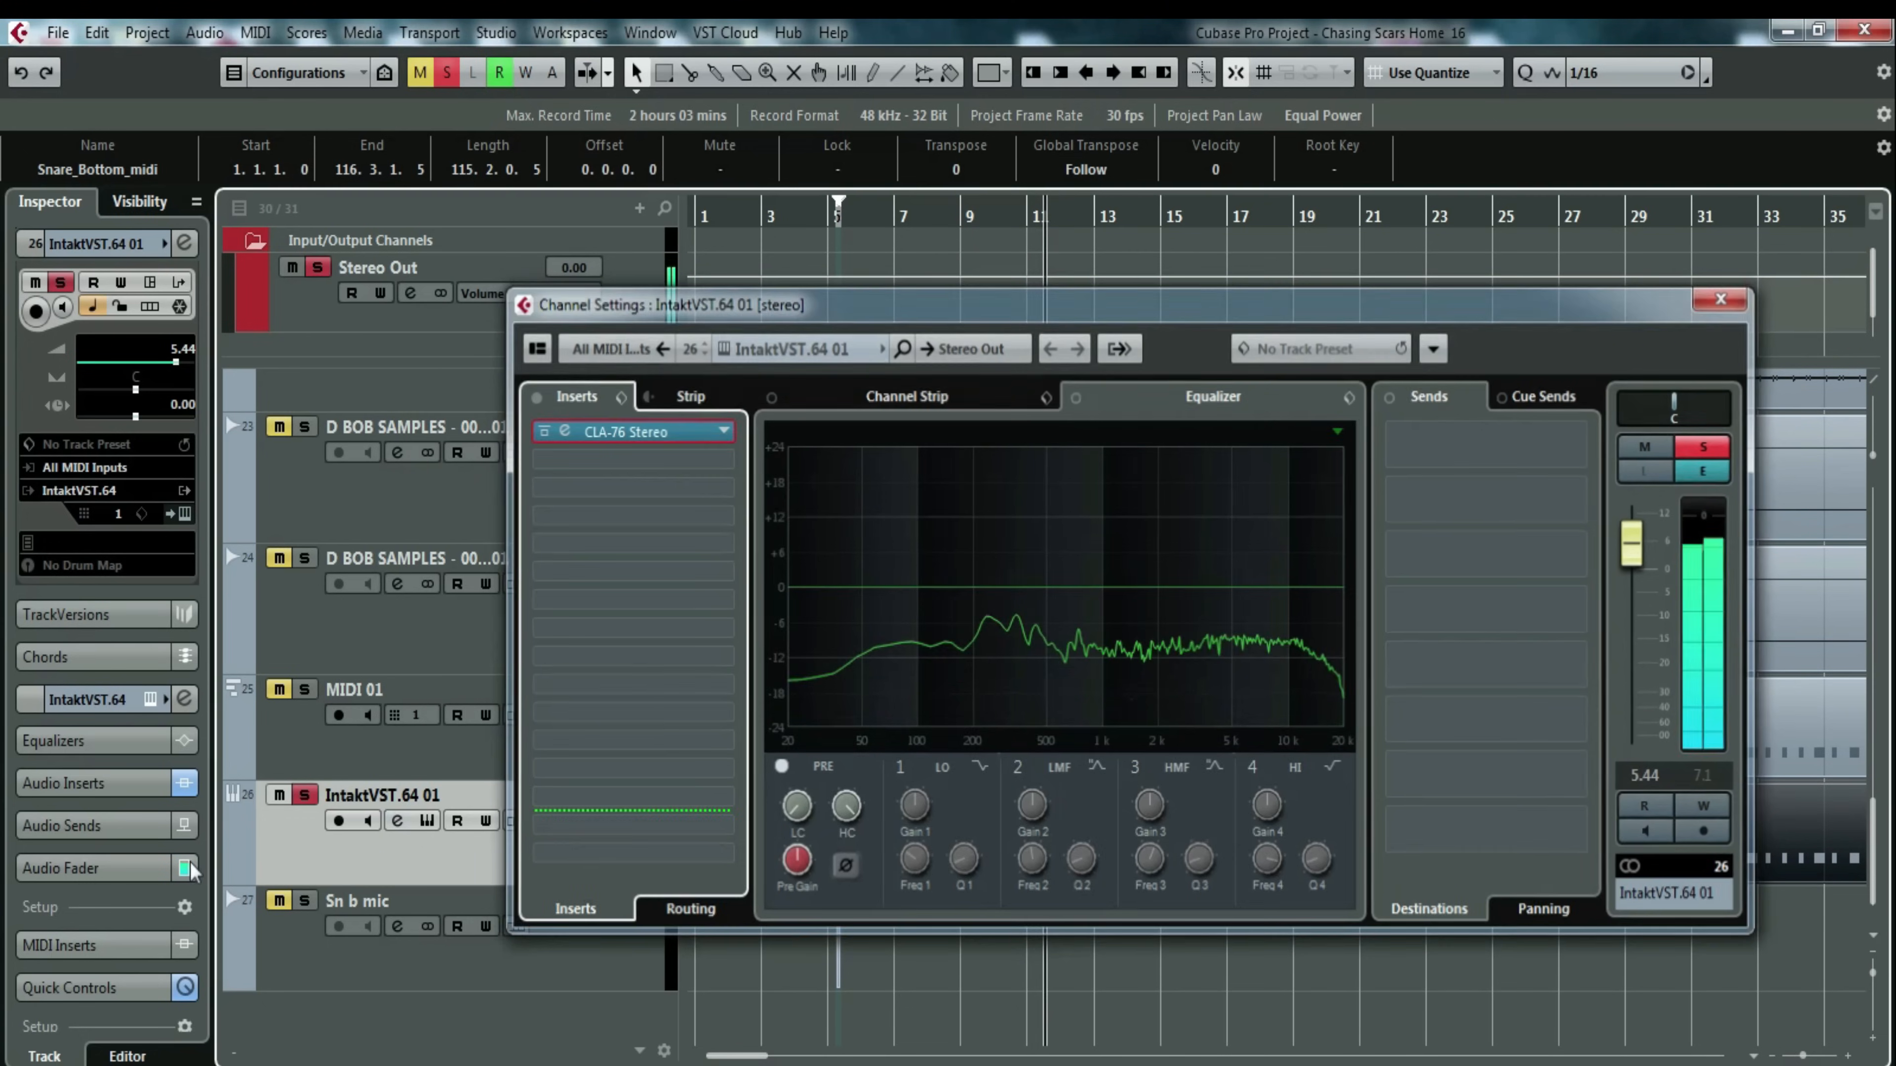
pyautogui.click(1727, 295)
# Unsolo the IntaktVST.64 01 track and remove the MIDI 01 and Sn b mic tracks from the project.
pyautogui.click(302, 796)
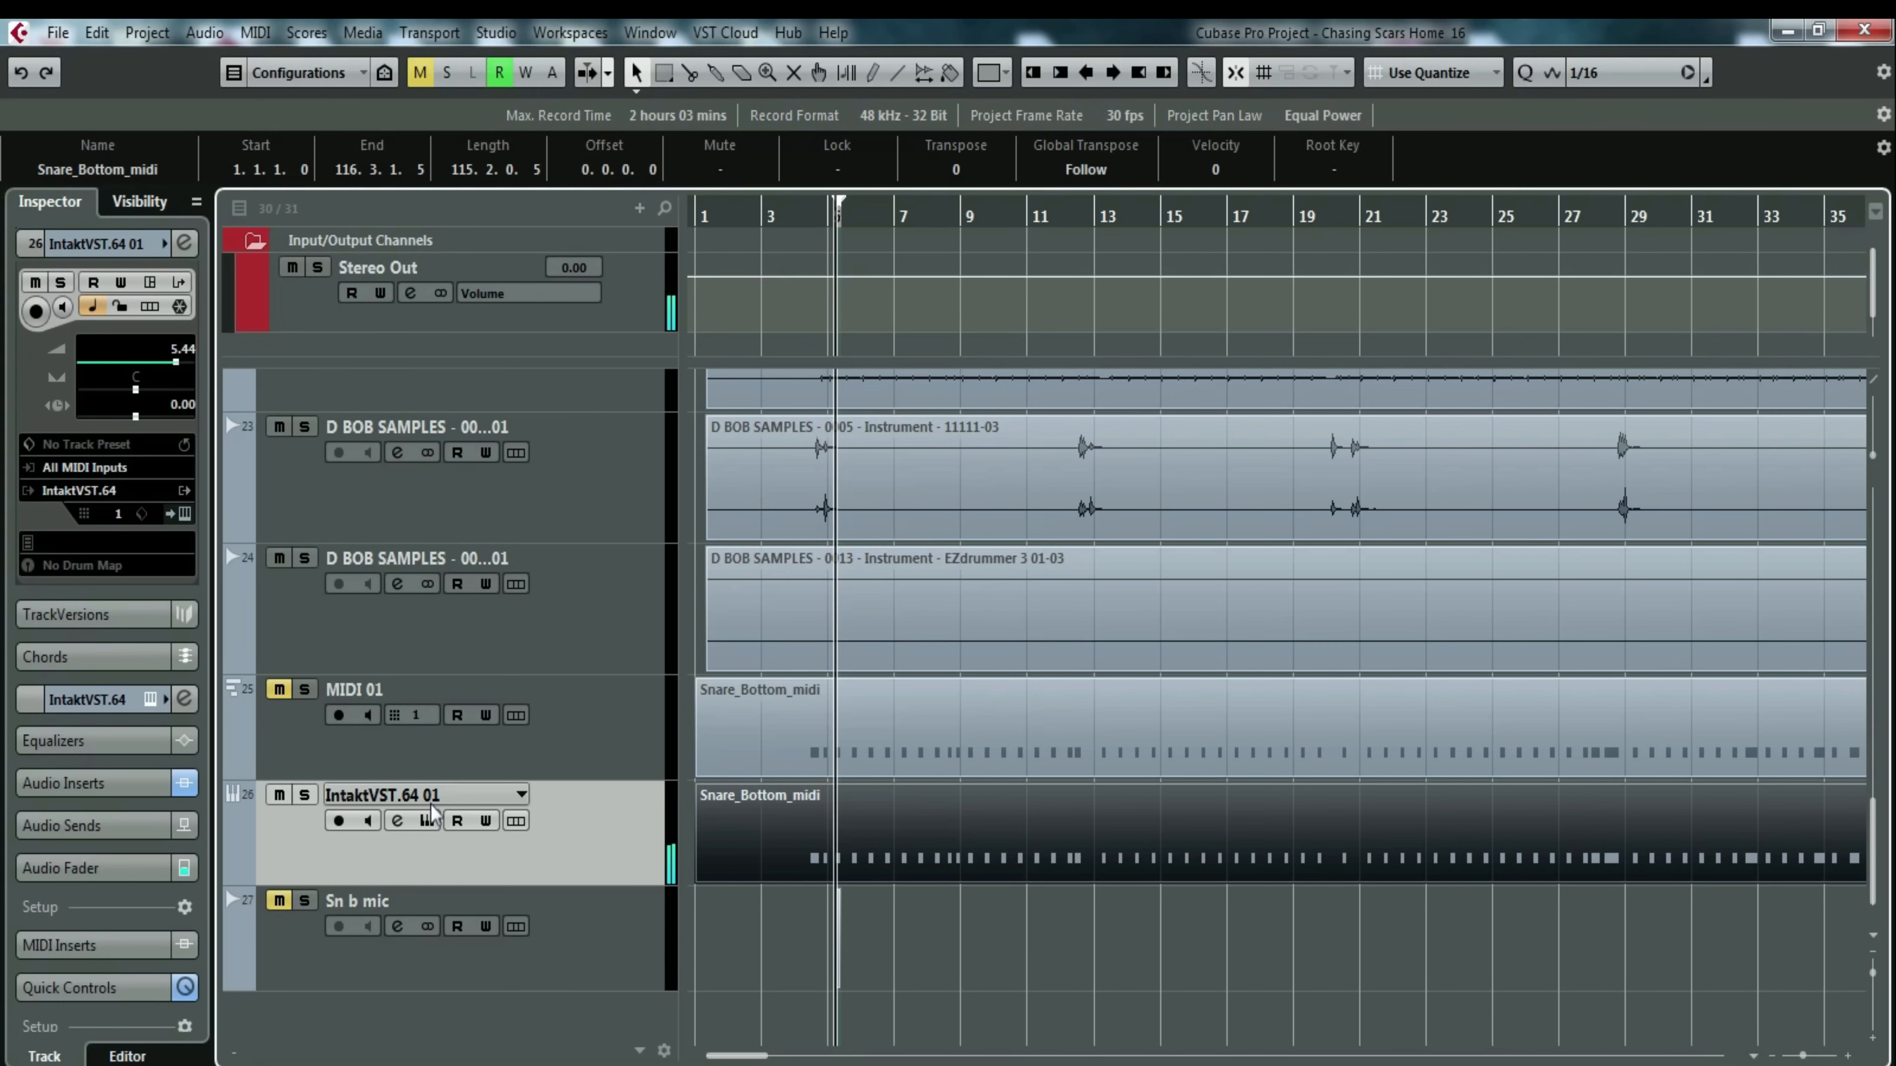
pyautogui.click(595, 738)
pyautogui.rightClick(595, 737)
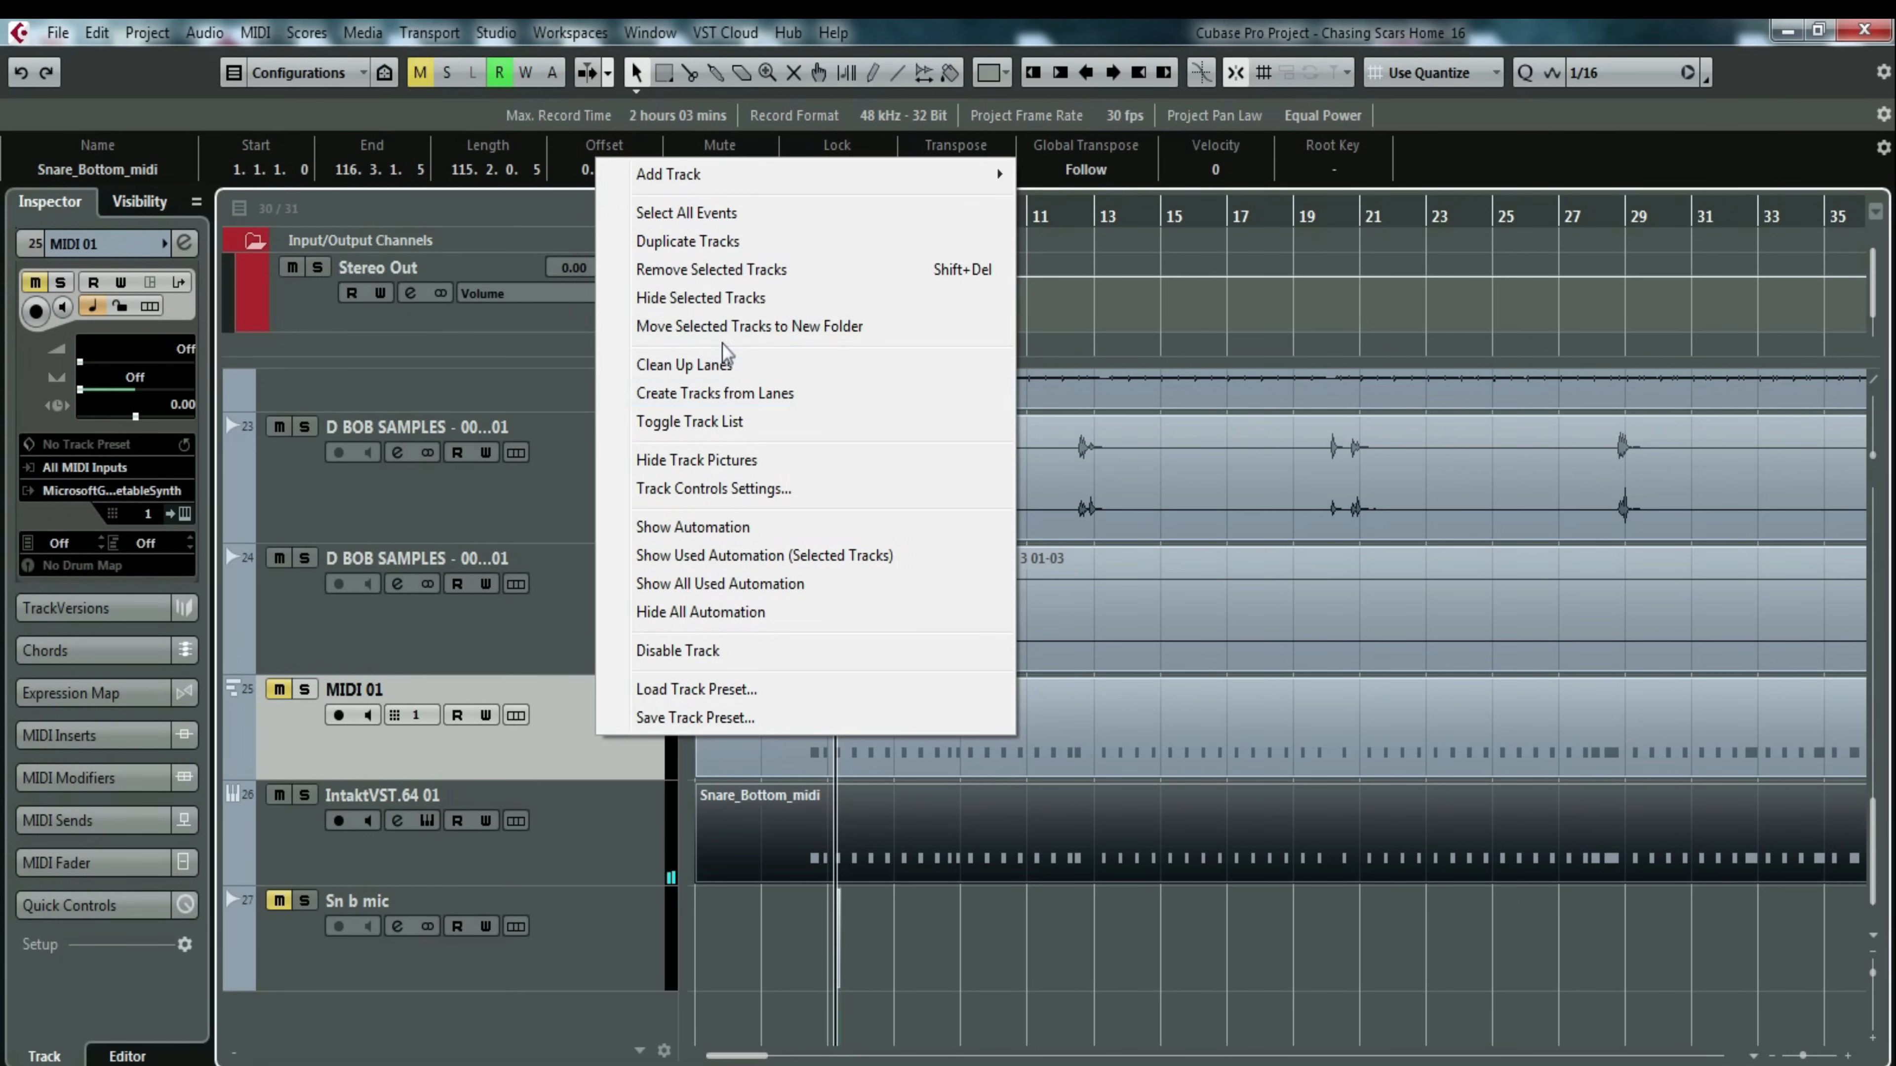
pyautogui.click(720, 269)
pyautogui.click(629, 957)
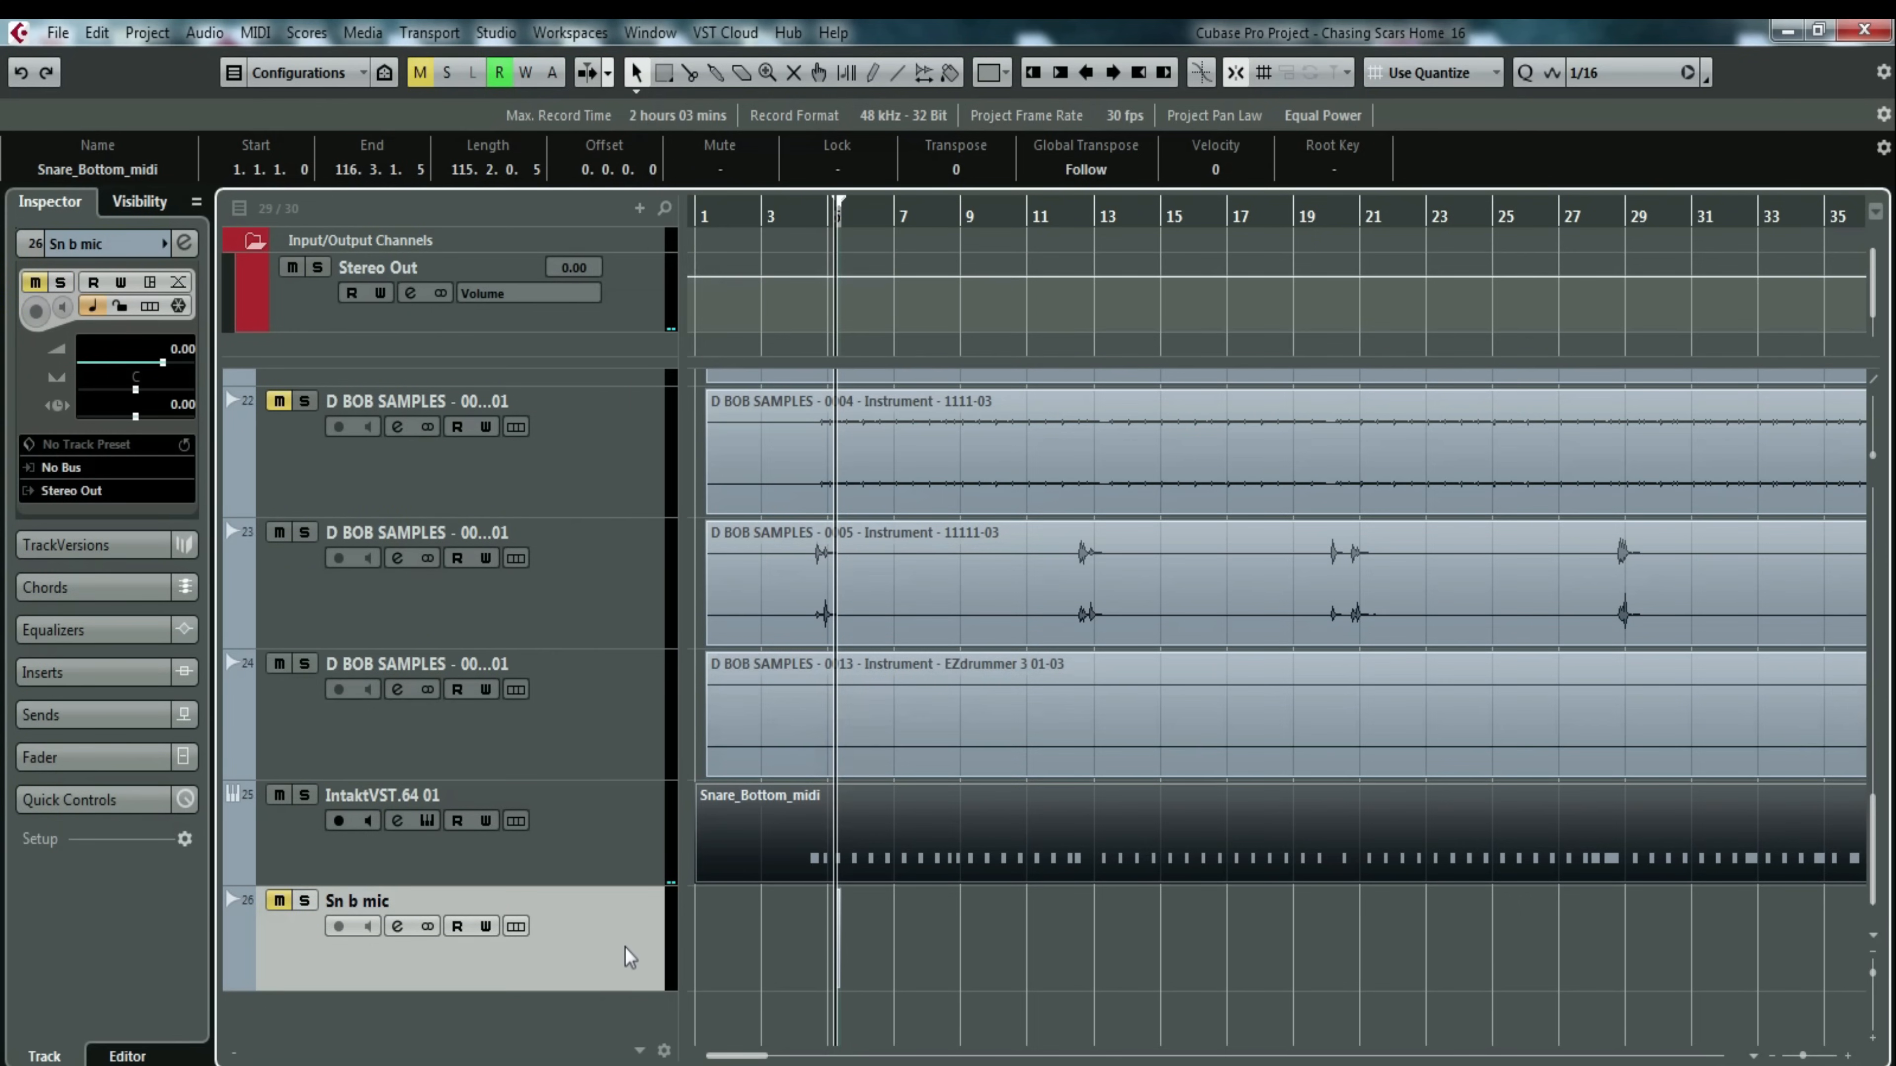
pyautogui.rightClick(628, 958)
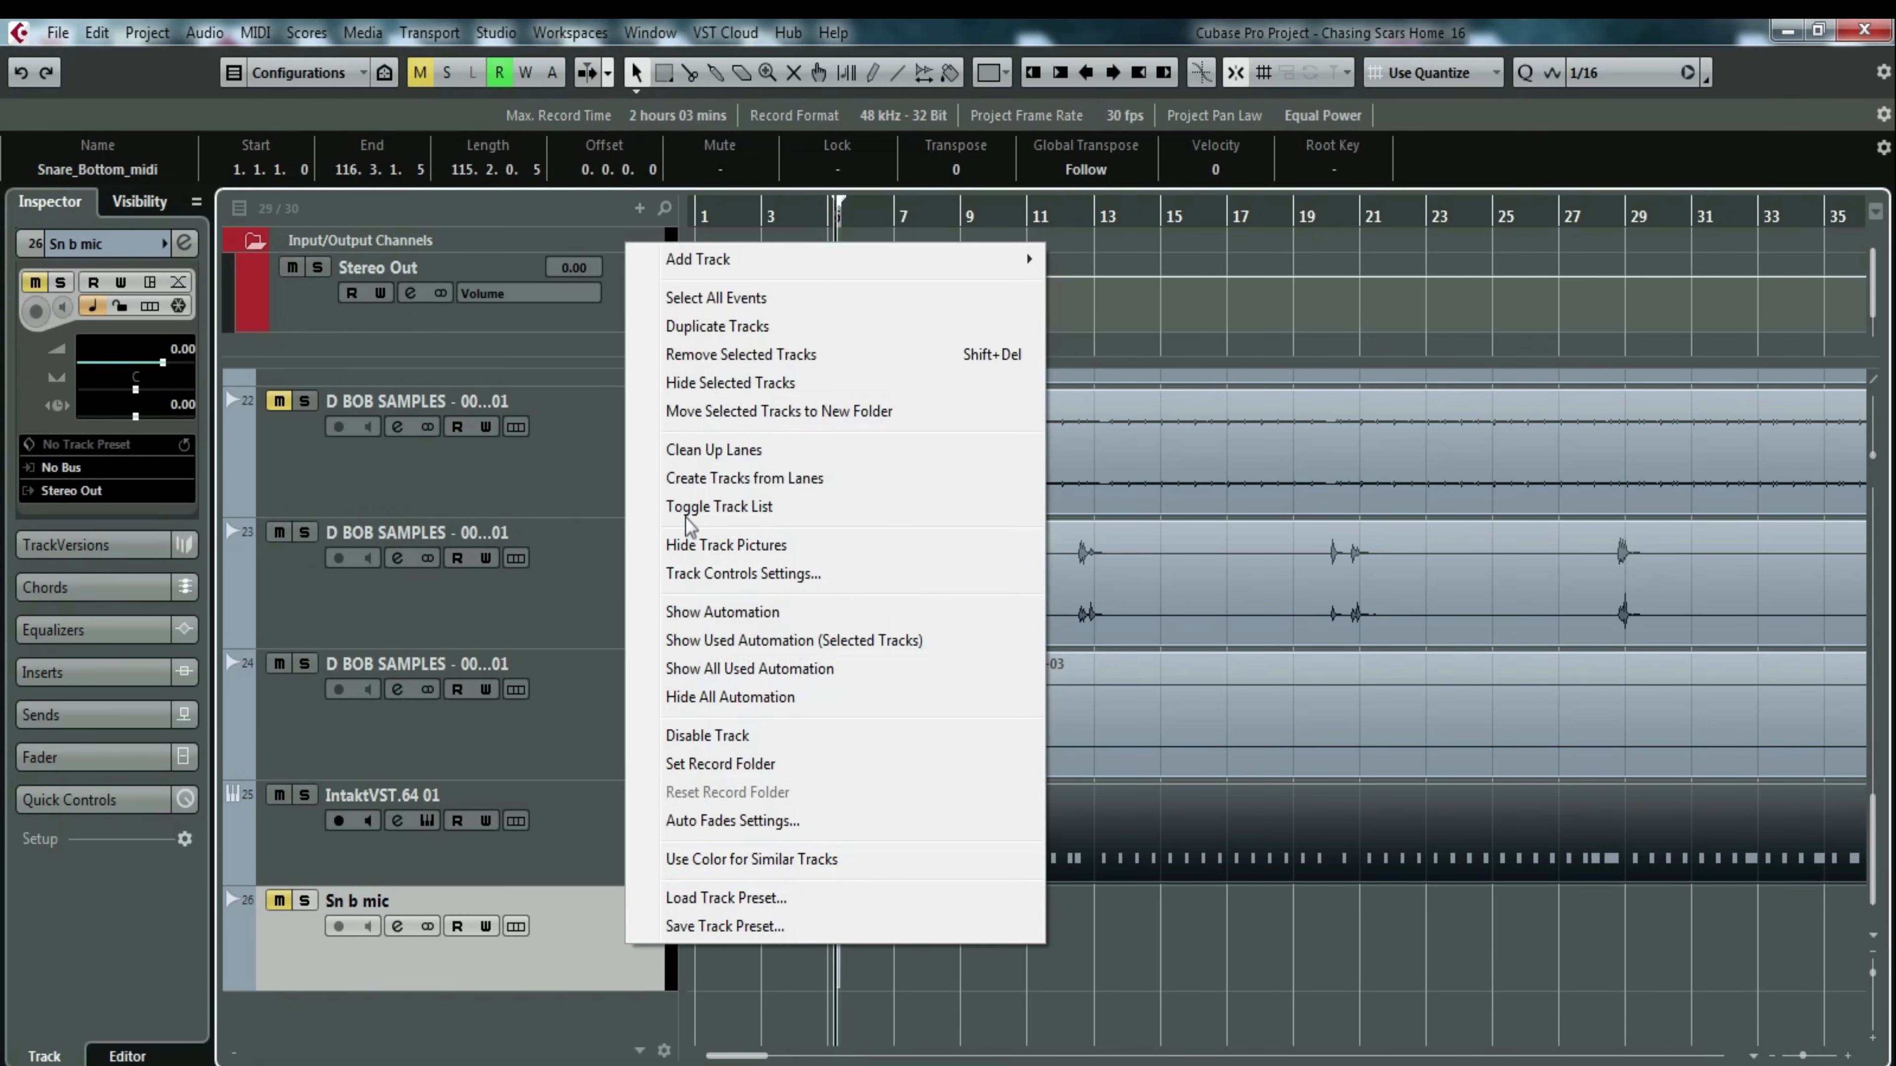
pyautogui.click(721, 352)
# Solo the IntaktVST.64 01 track and rename it b snare mic.
pyautogui.click(303, 901)
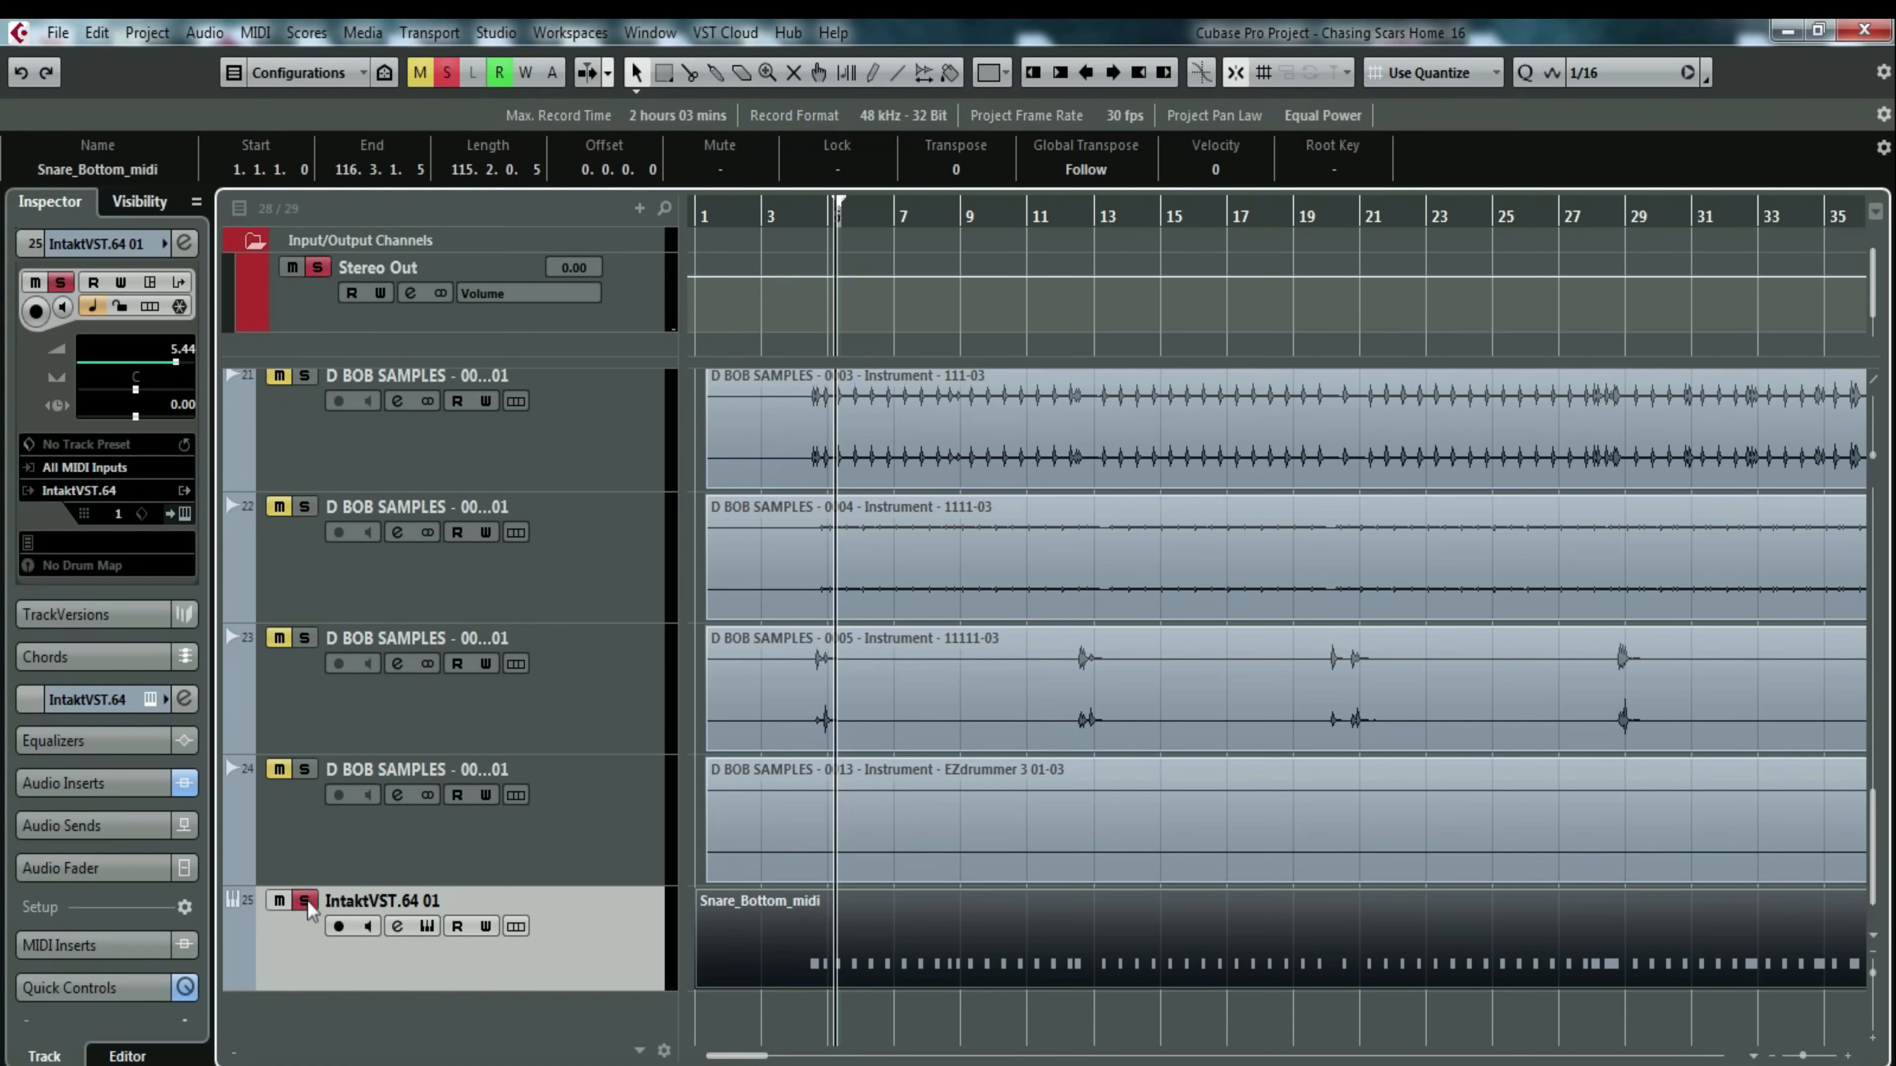
pyautogui.doubleClick(357, 901)
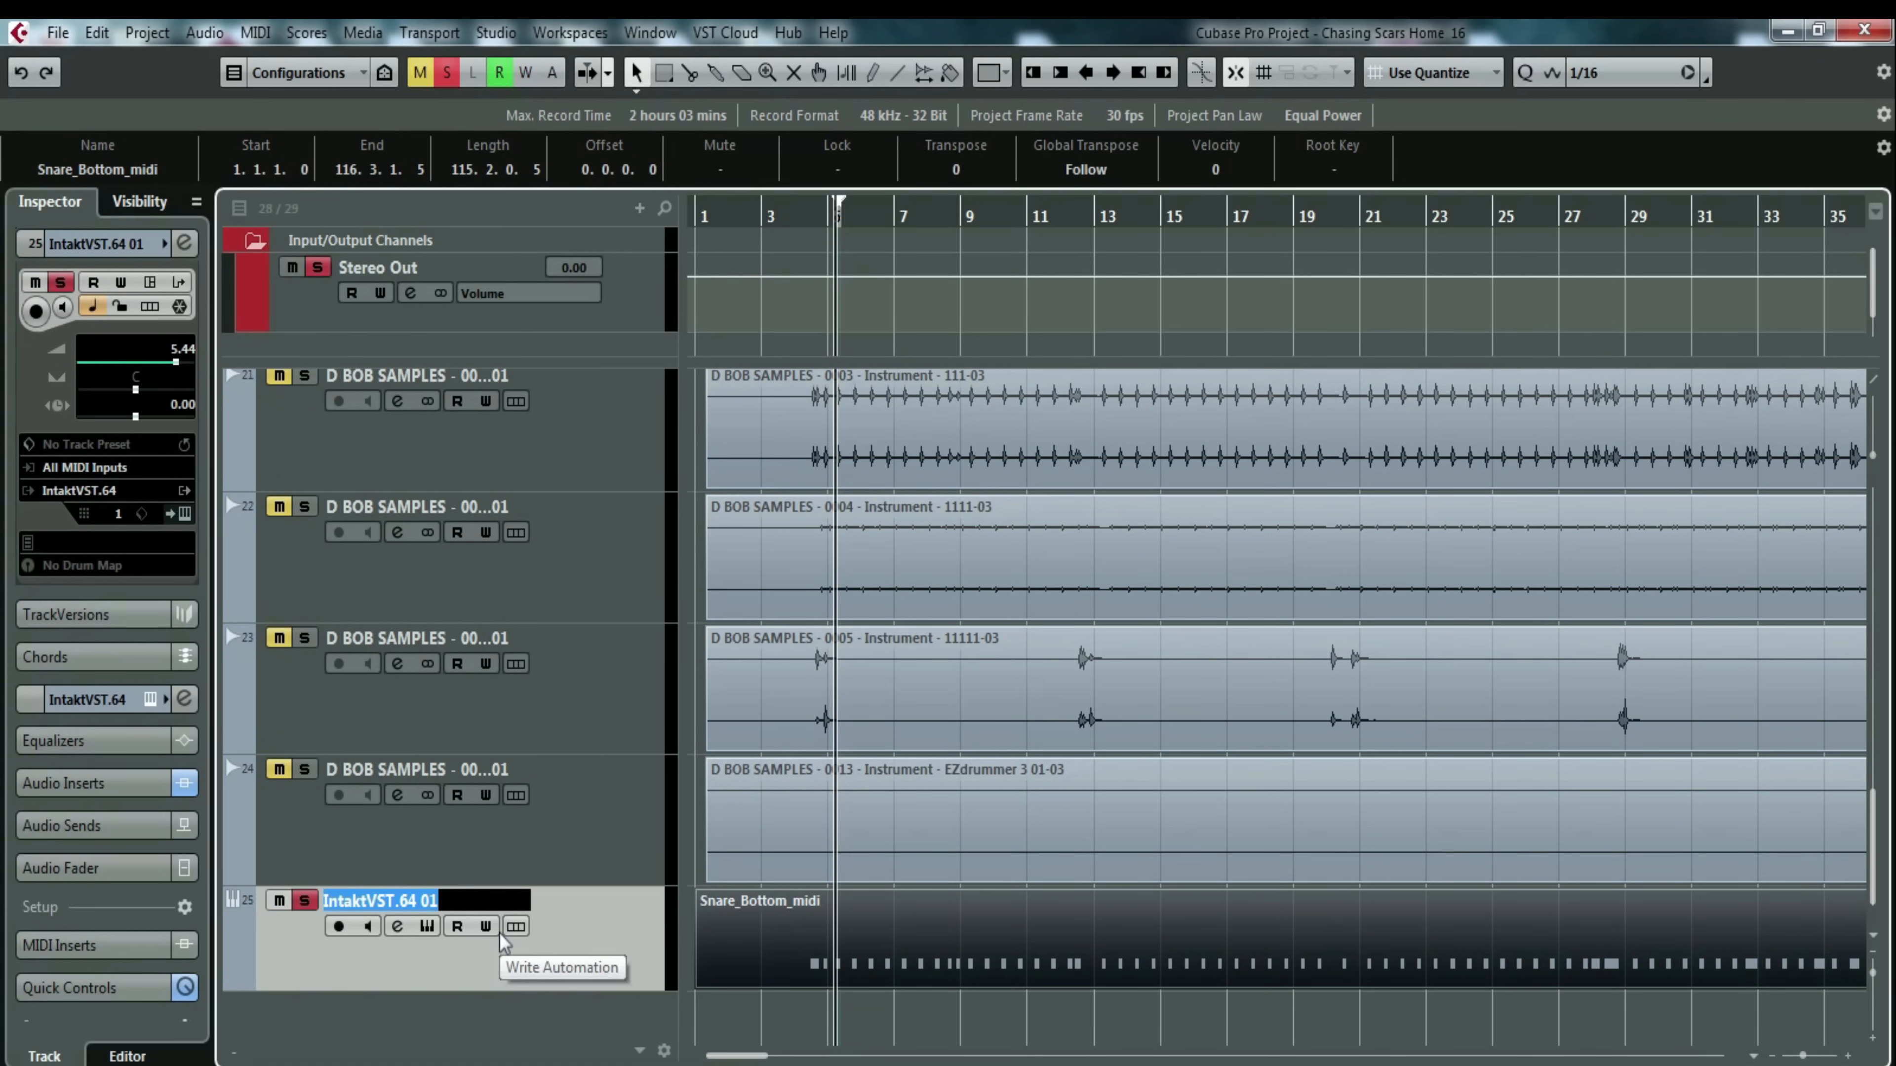
pyautogui.write('b s')
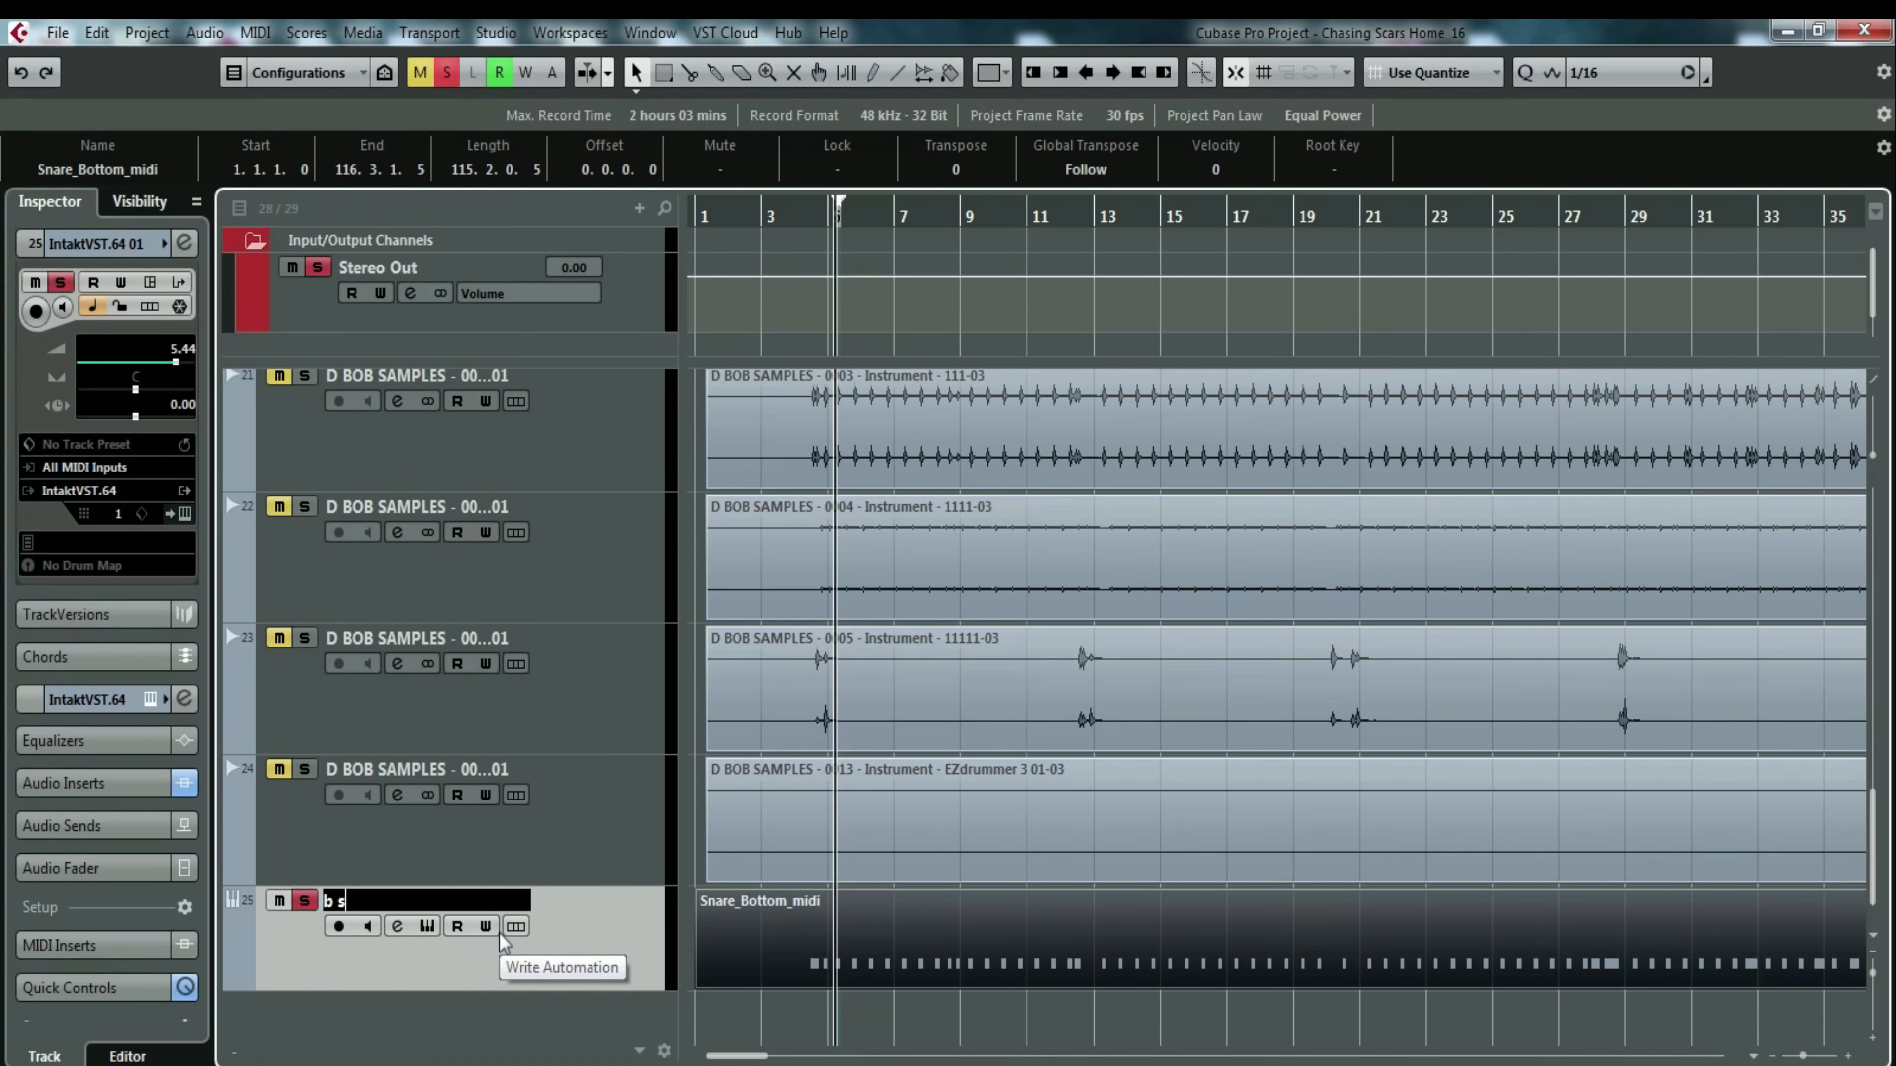
pyautogui.write('nare mic')
pyautogui.press('Return')
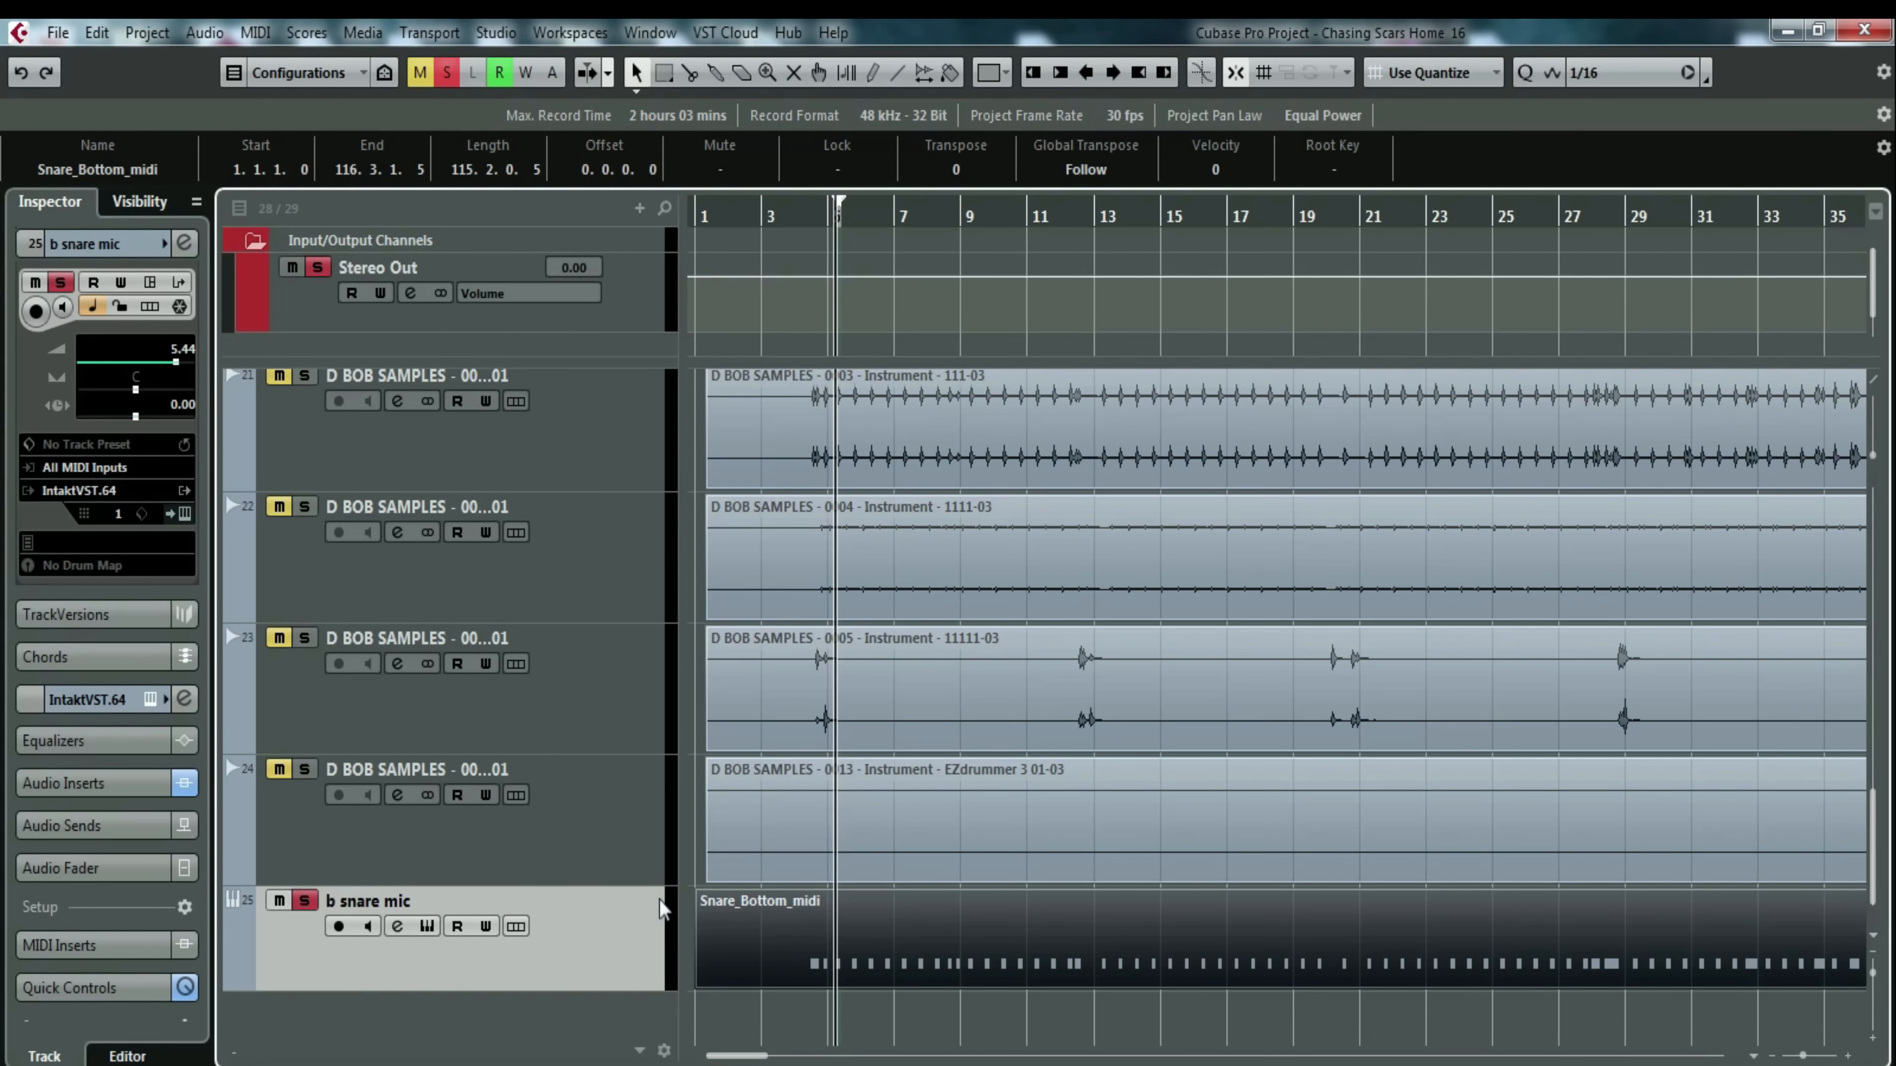
# Start playback and mute all the Snare_Top events along the whole song with the Mute tool.
pyautogui.press('space')
pyautogui.scroll(10, 773, 735)
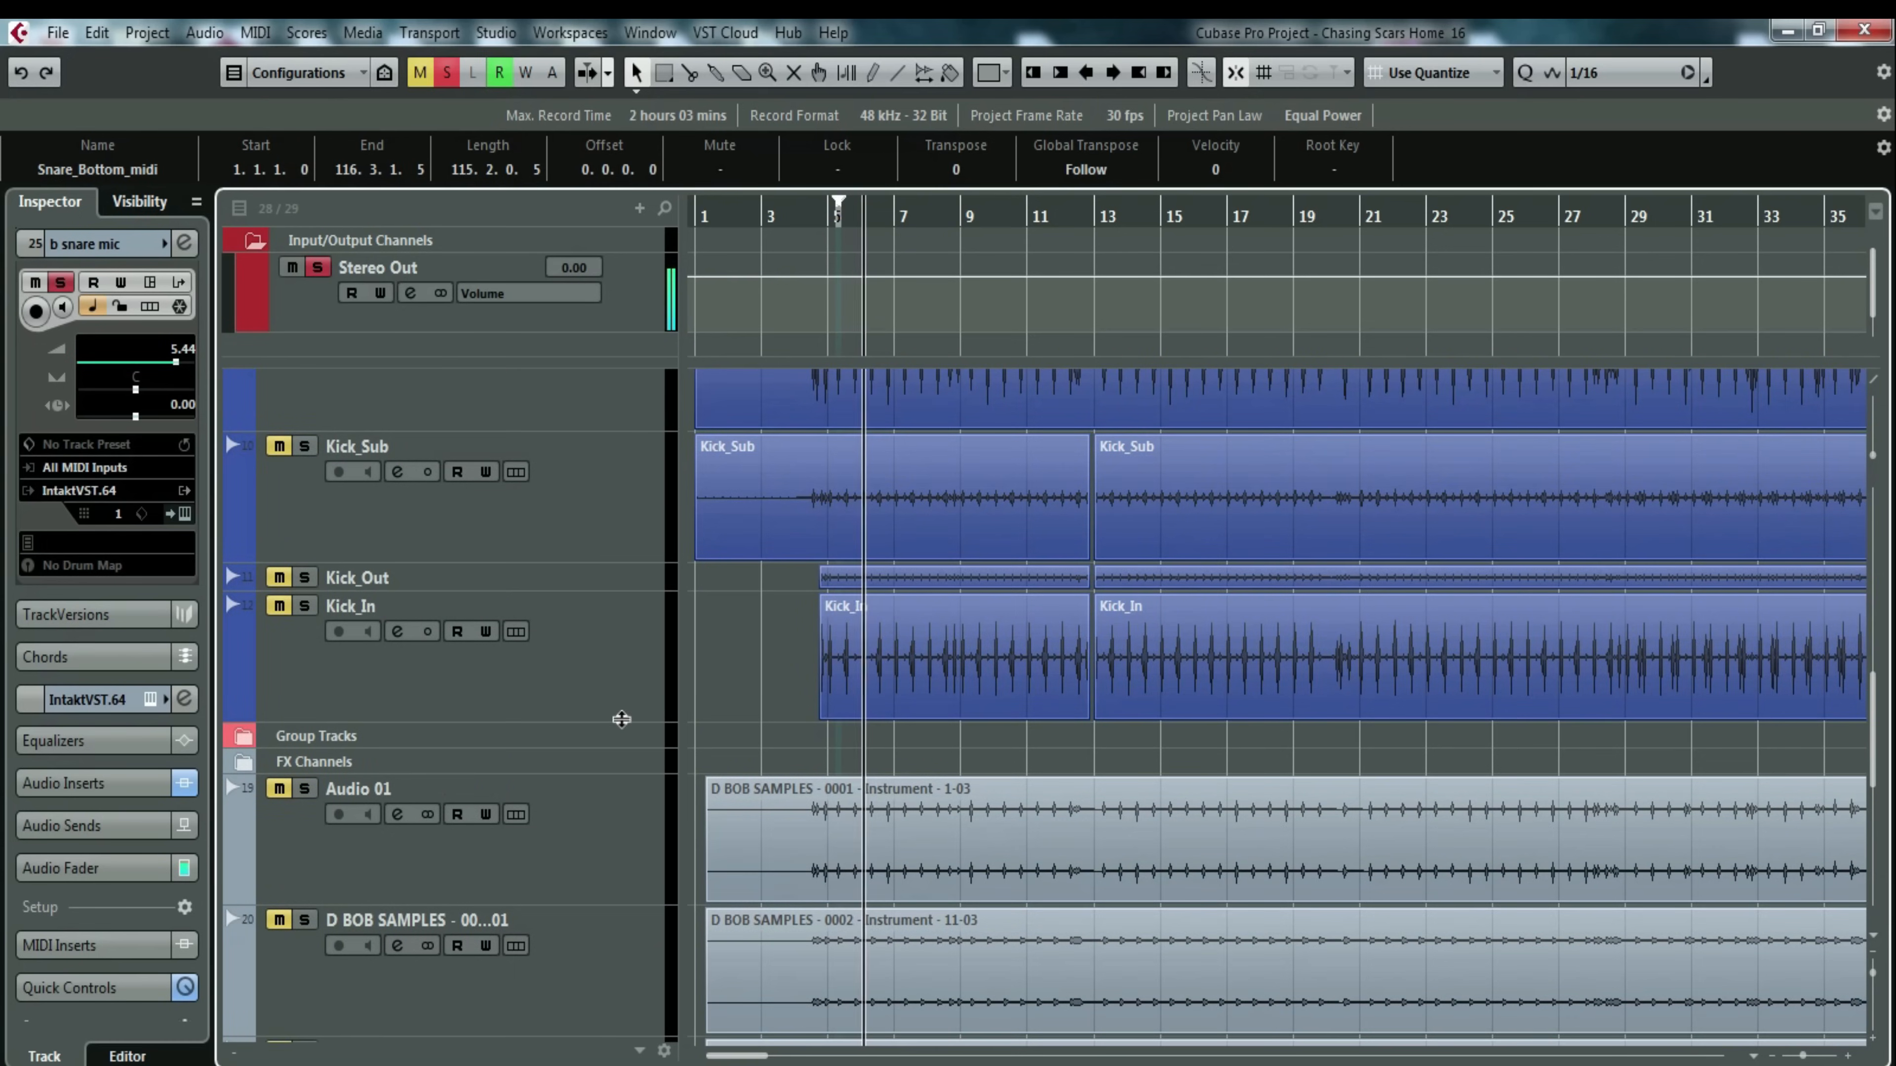
pyautogui.scroll(4, 622, 720)
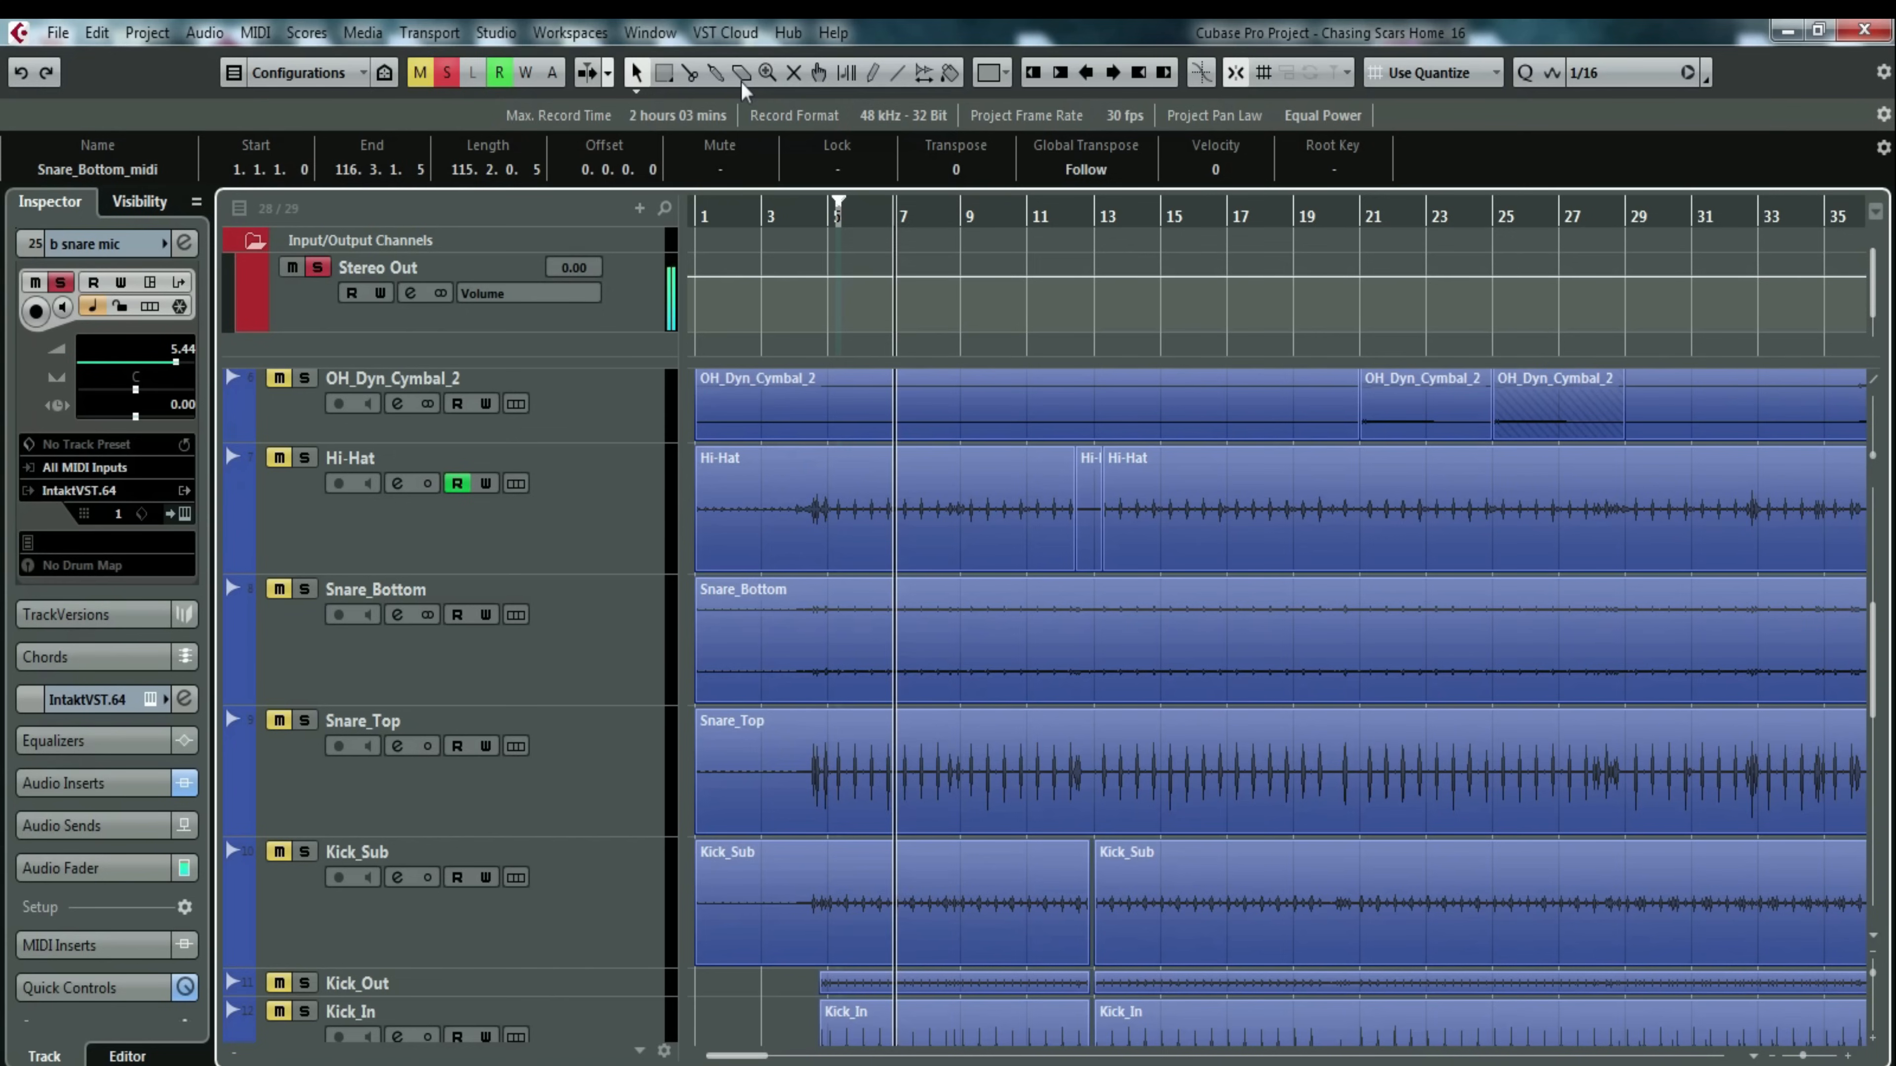
pyautogui.click(795, 75)
pyautogui.click(888, 767)
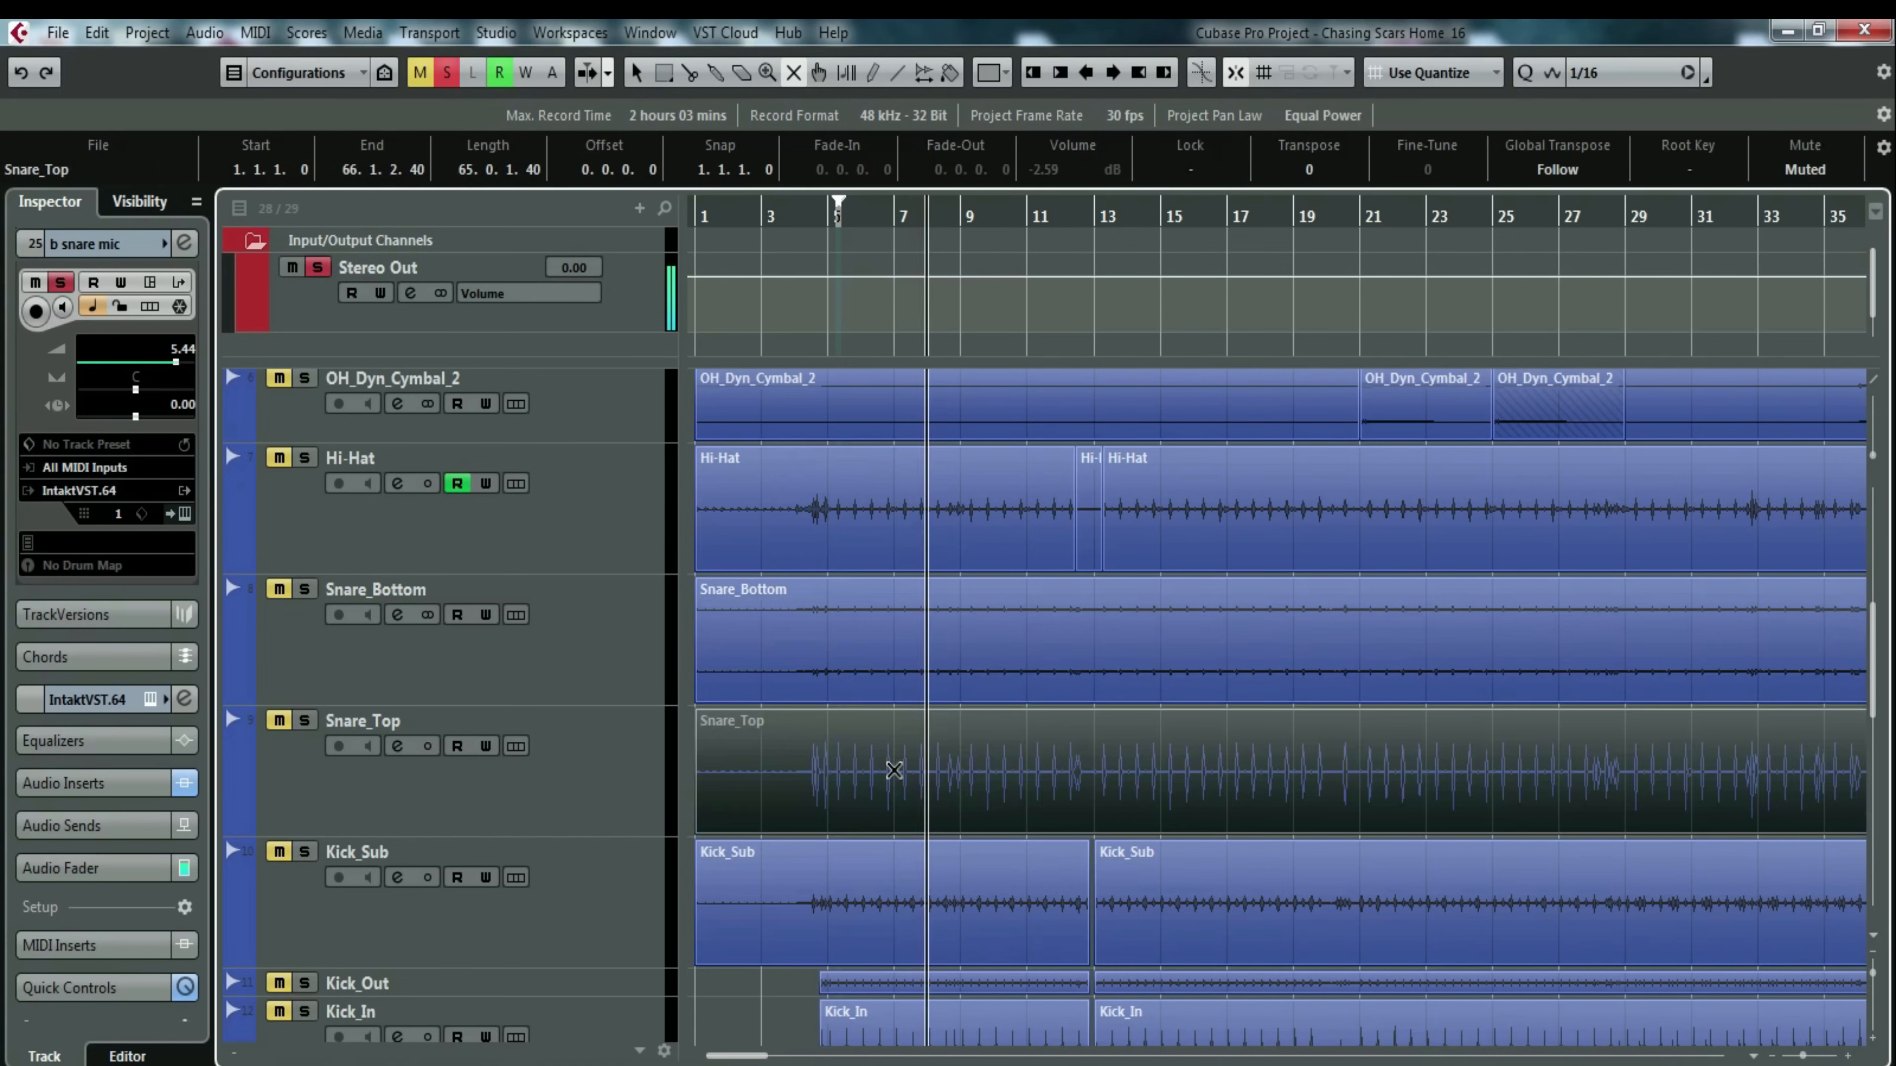
pyautogui.moveTo(1802, 1055); pyautogui.dragTo(1791, 1056)
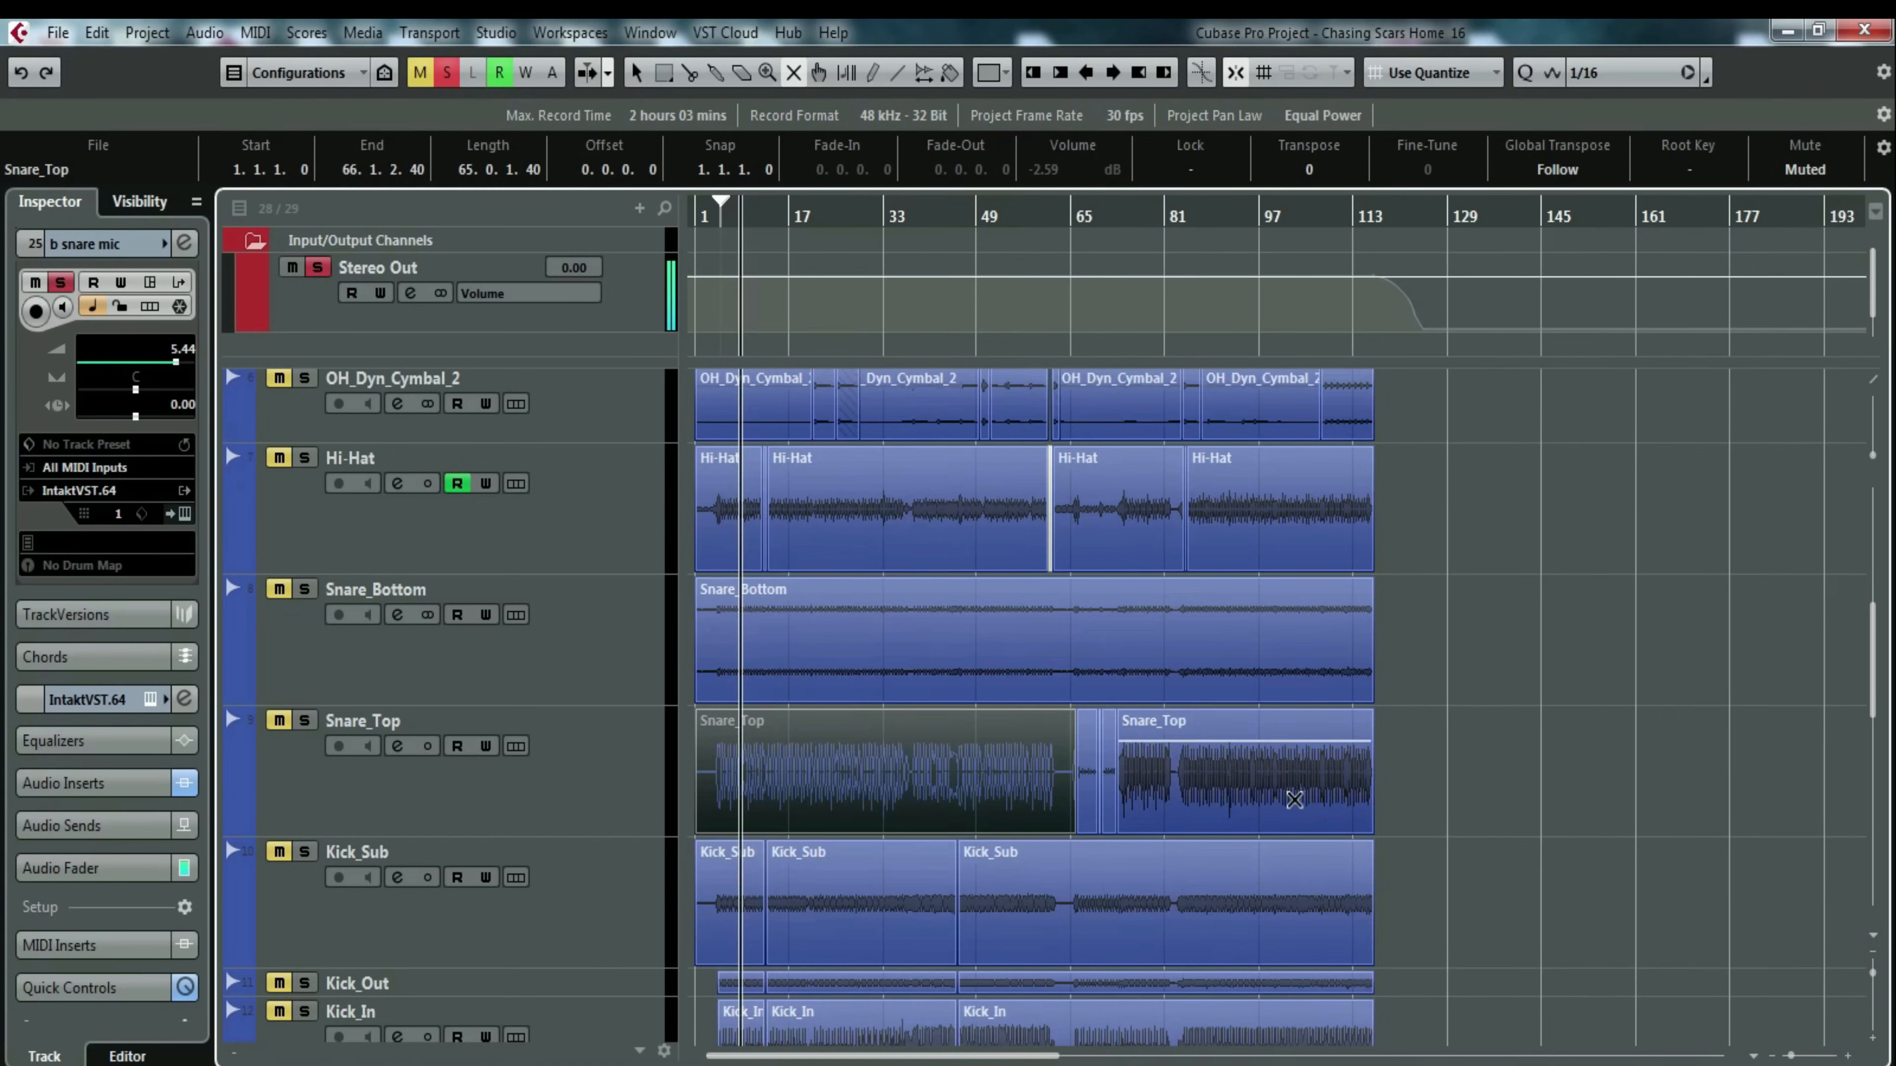
pyautogui.moveTo(1433, 804); pyautogui.dragTo(1120, 793)
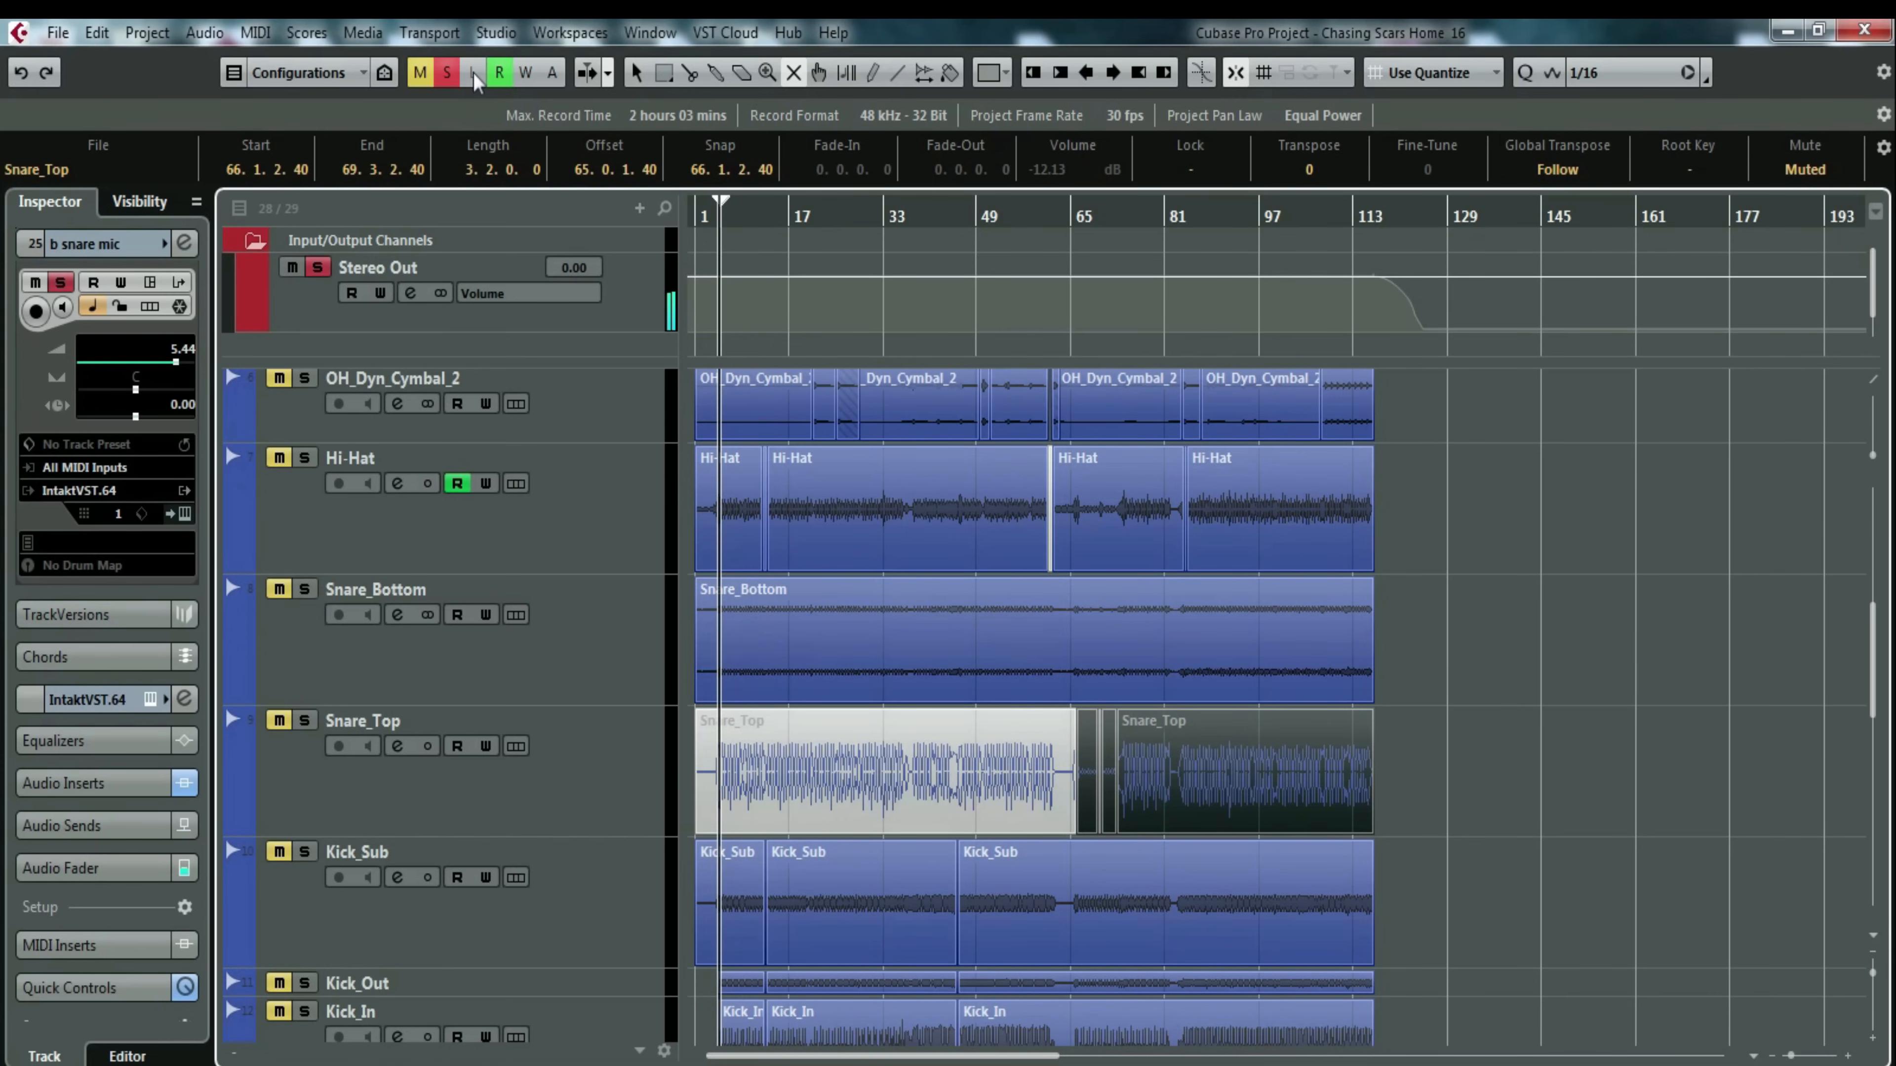
# Deactivate all solos, unmute the Snare_Top track's events and play the drum mix.
pyautogui.click(446, 73)
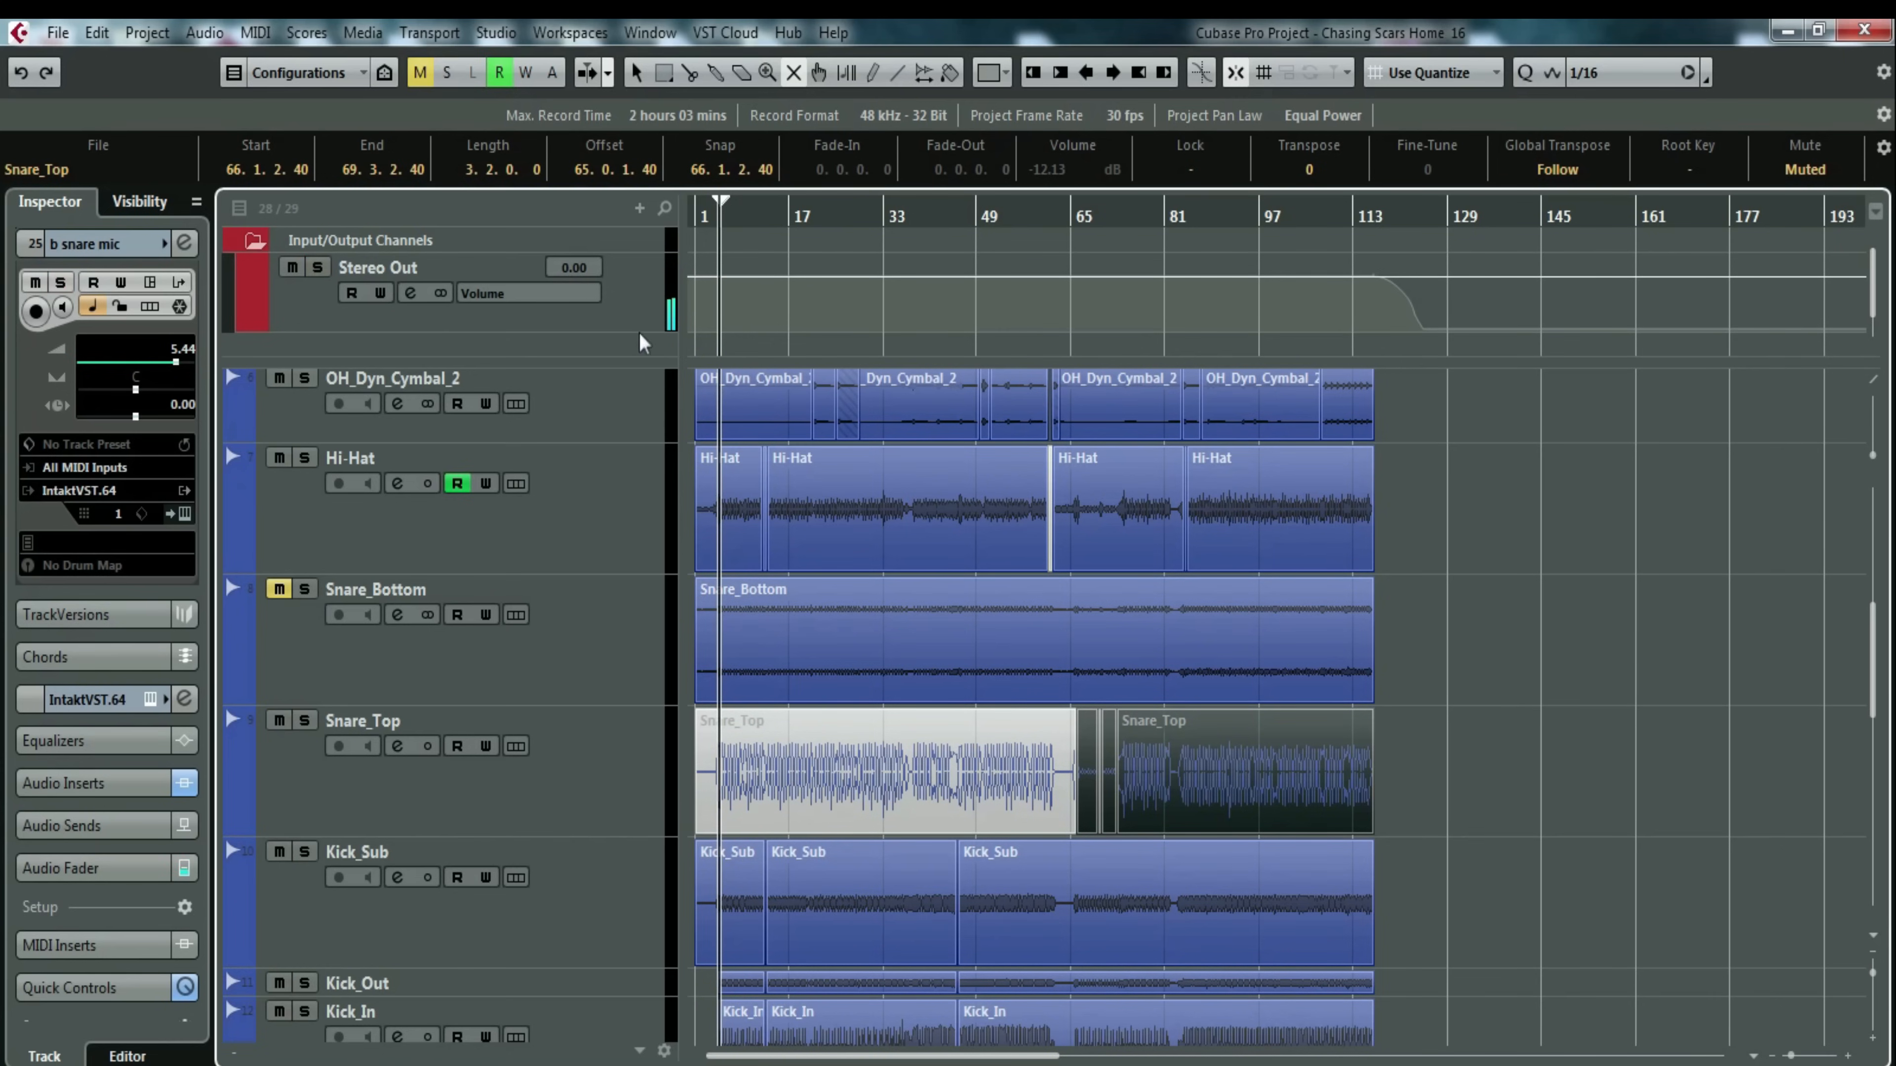
pyautogui.click(565, 790)
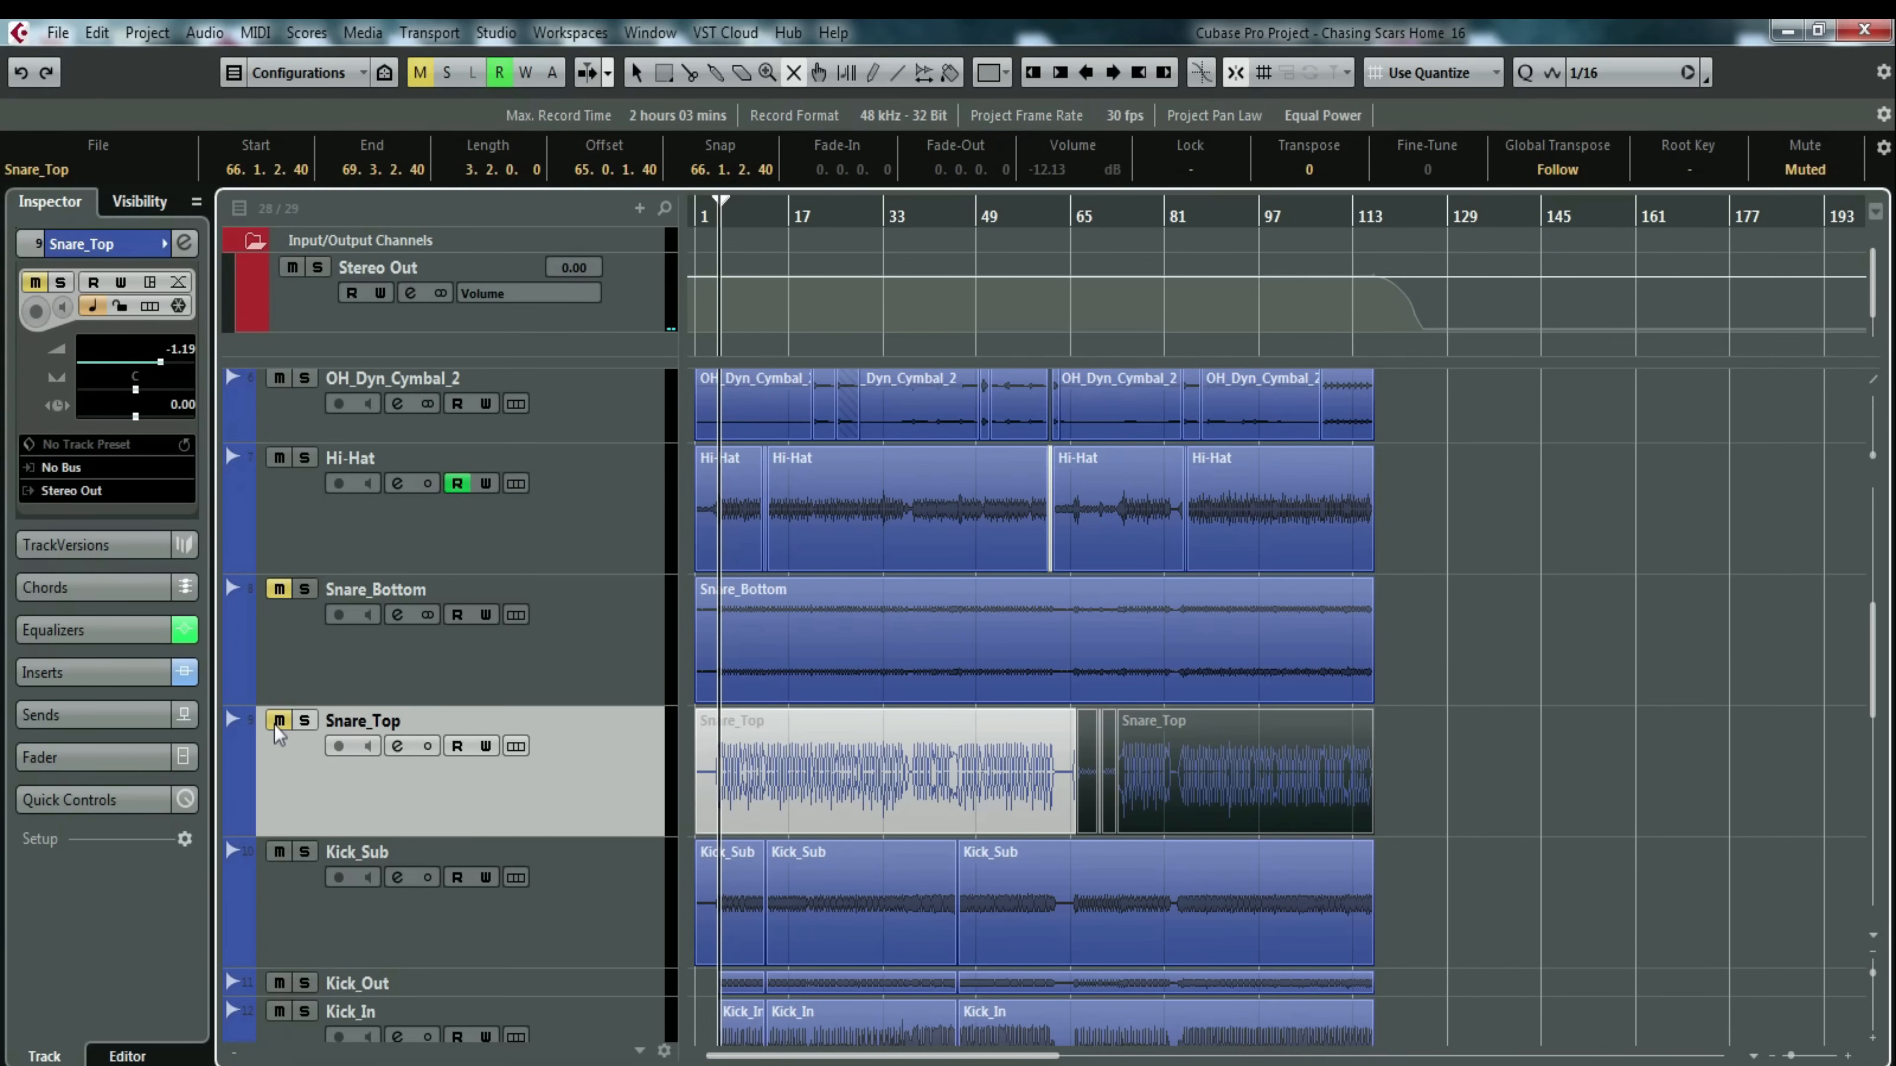
pyautogui.moveTo(1505, 737); pyautogui.dragTo(1090, 795)
pyautogui.press('space')
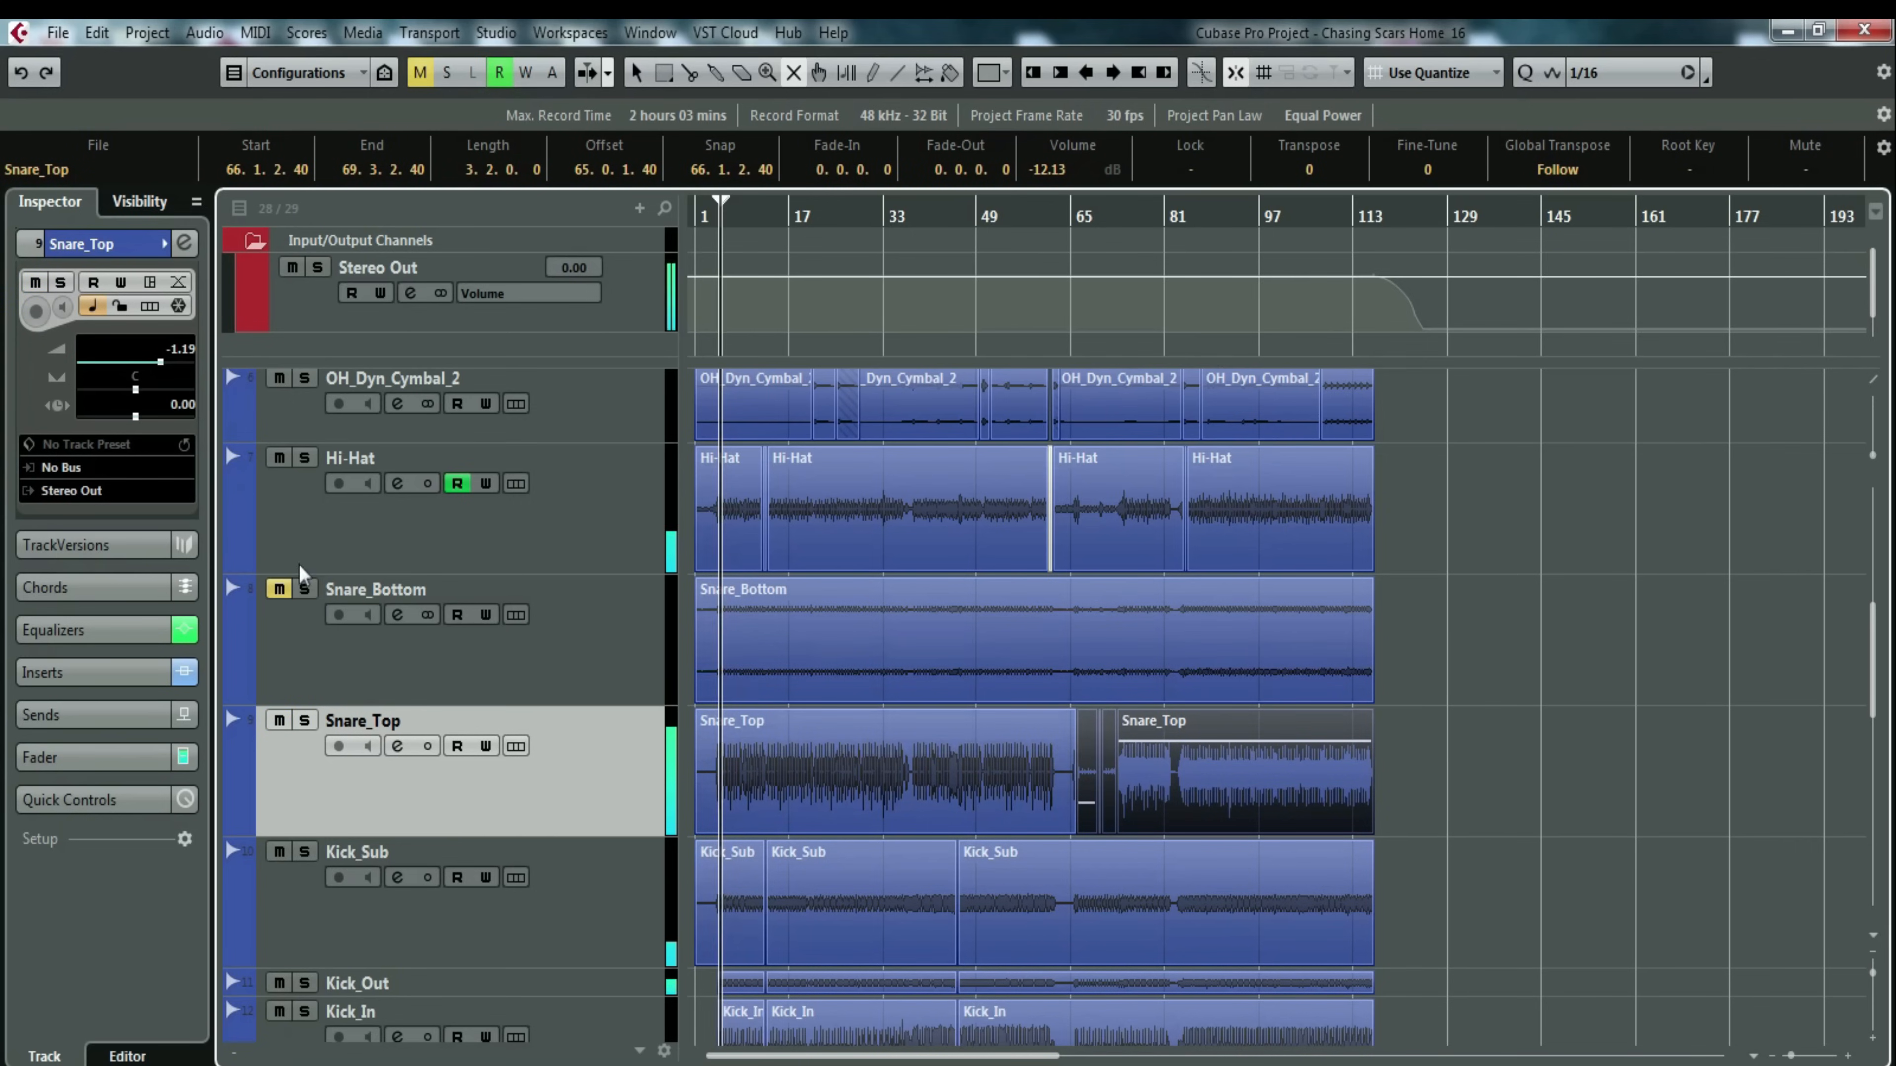
# Compare the drum mix with the b snare mic track muted and unmuted during playback.
pyautogui.click(304, 589)
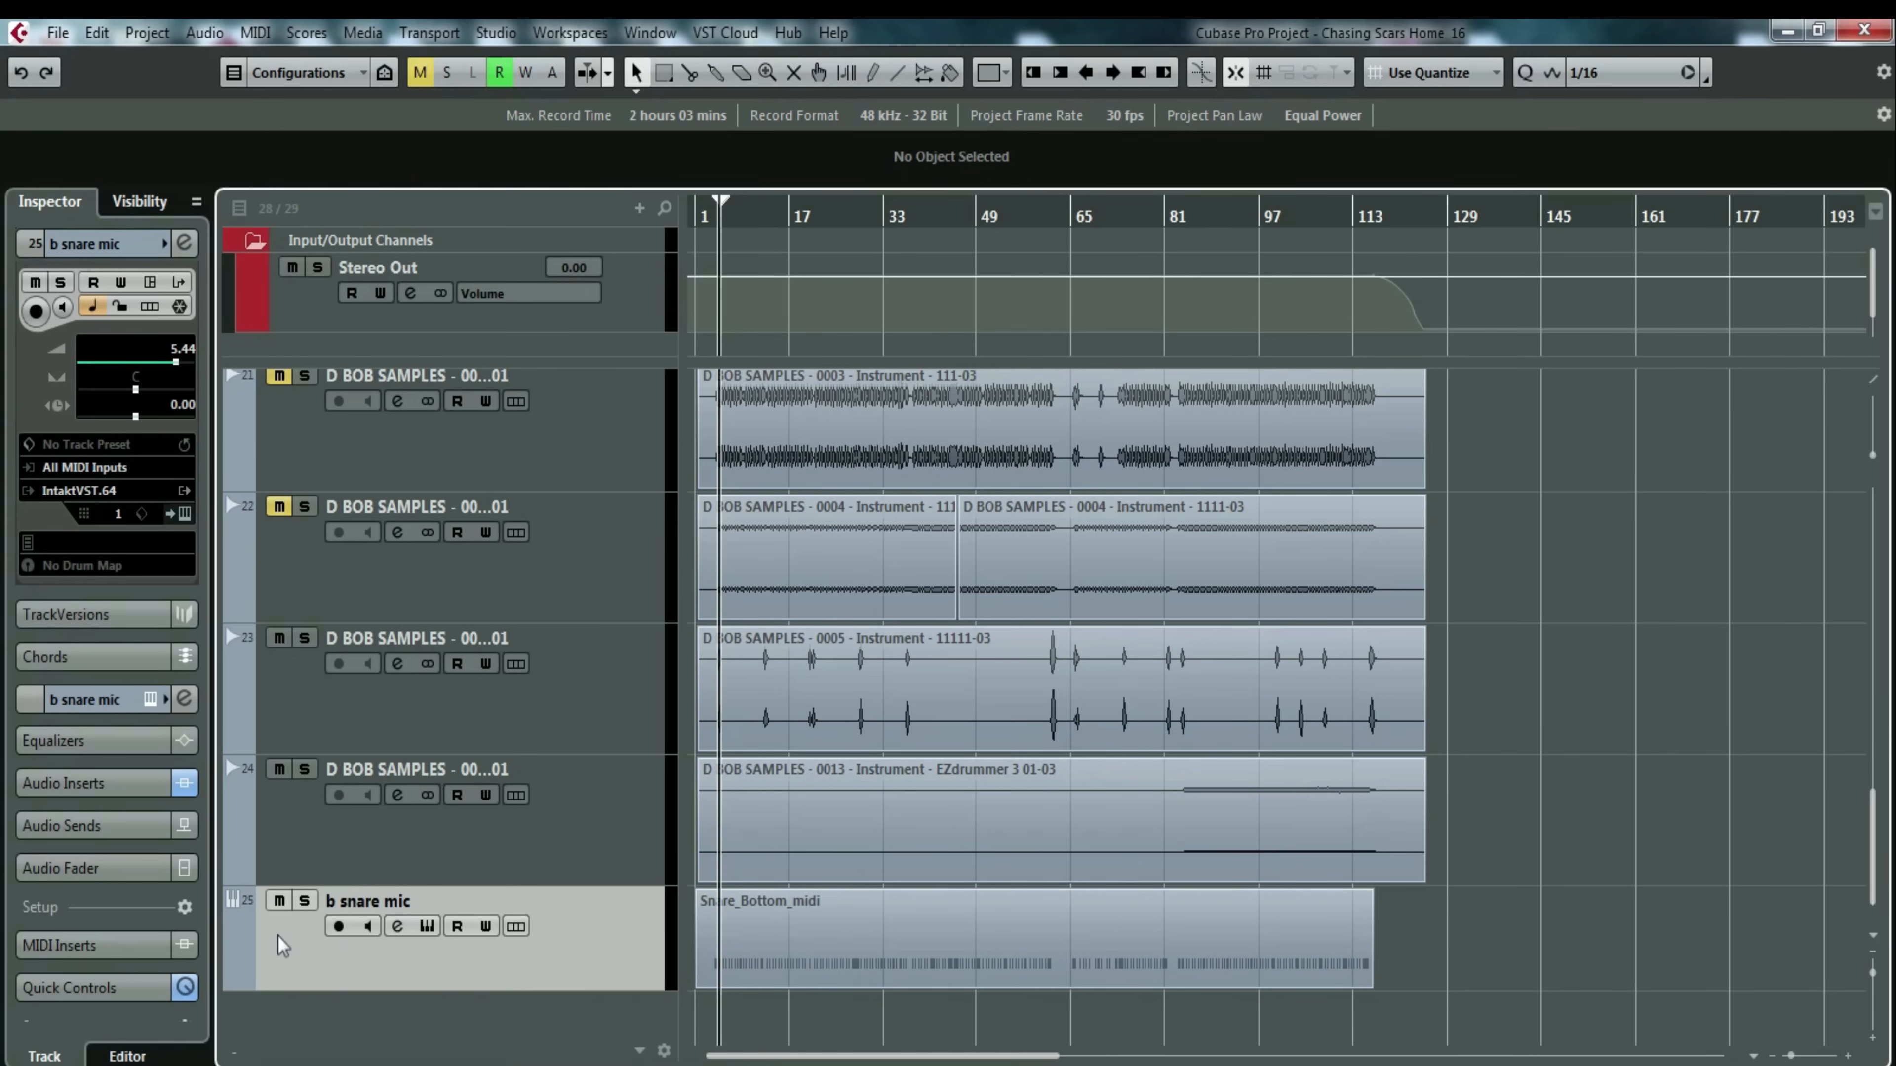
pyautogui.click(280, 901)
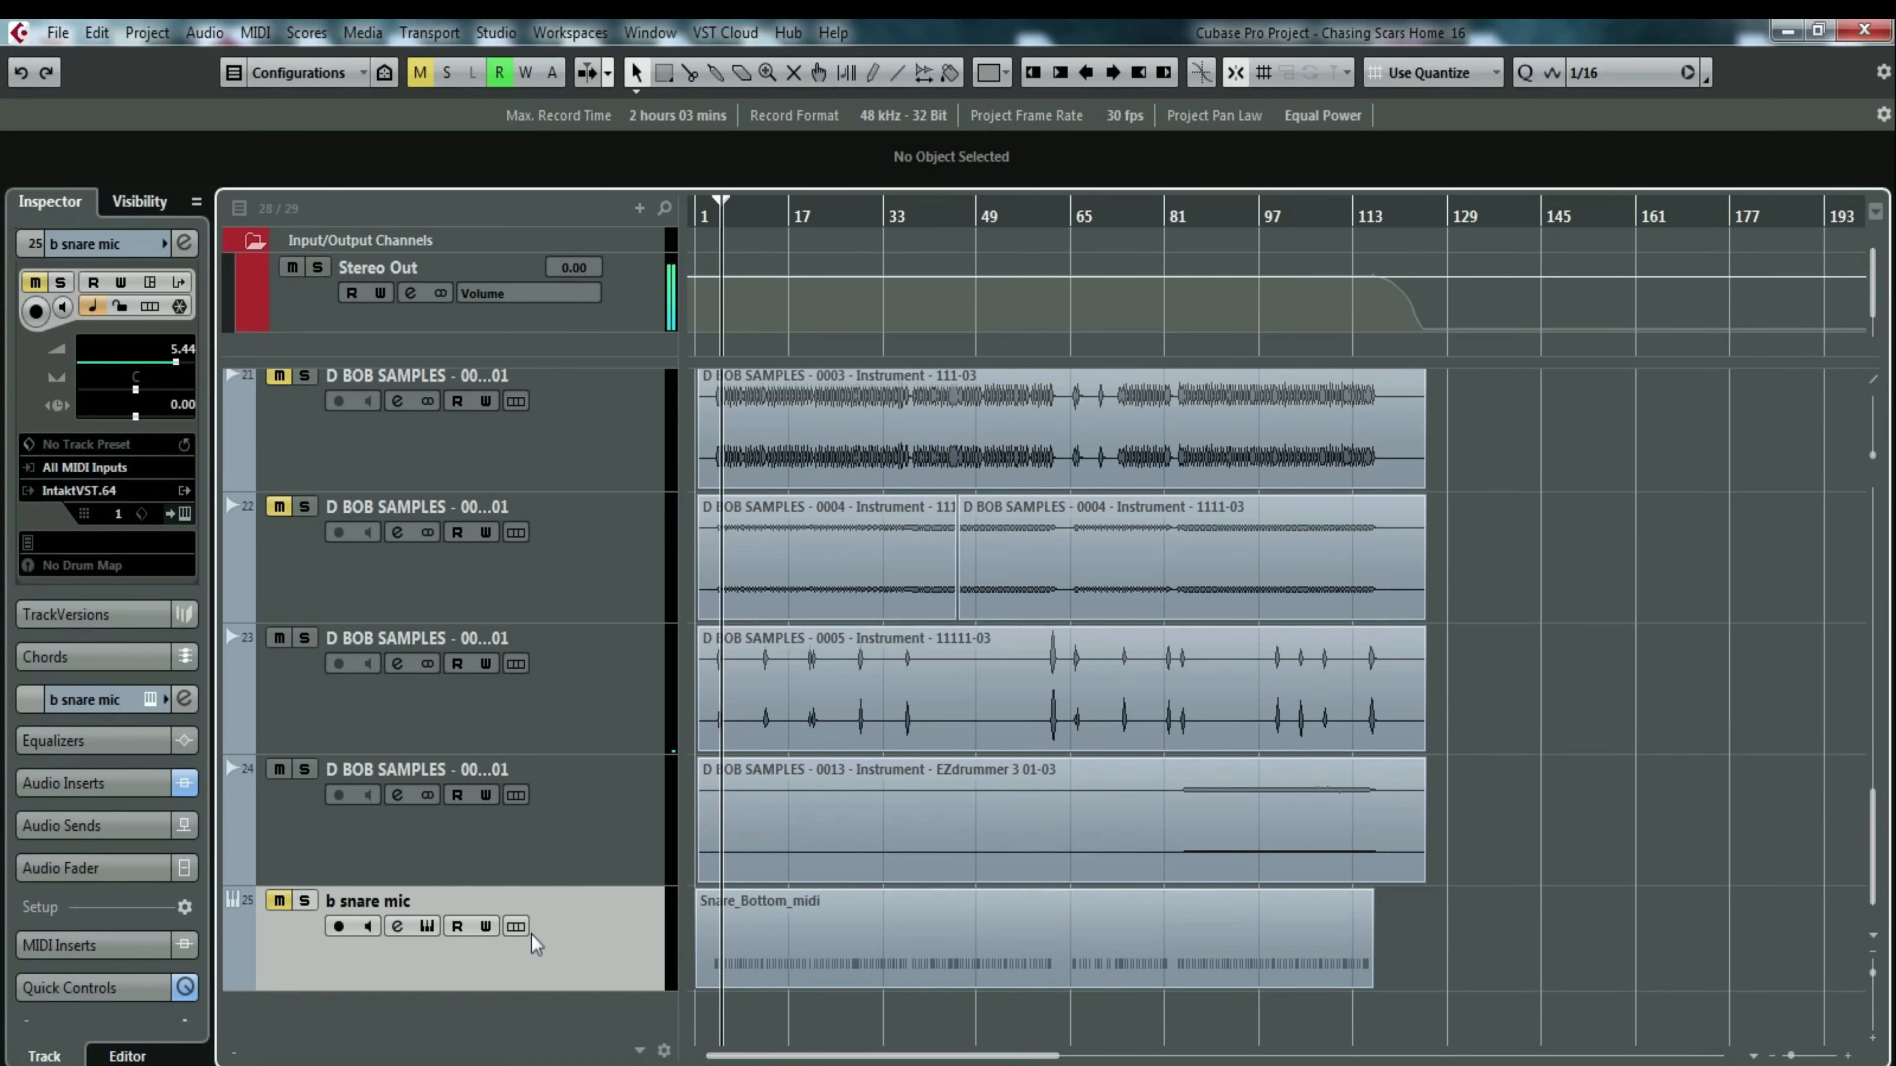
pyautogui.click(282, 902)
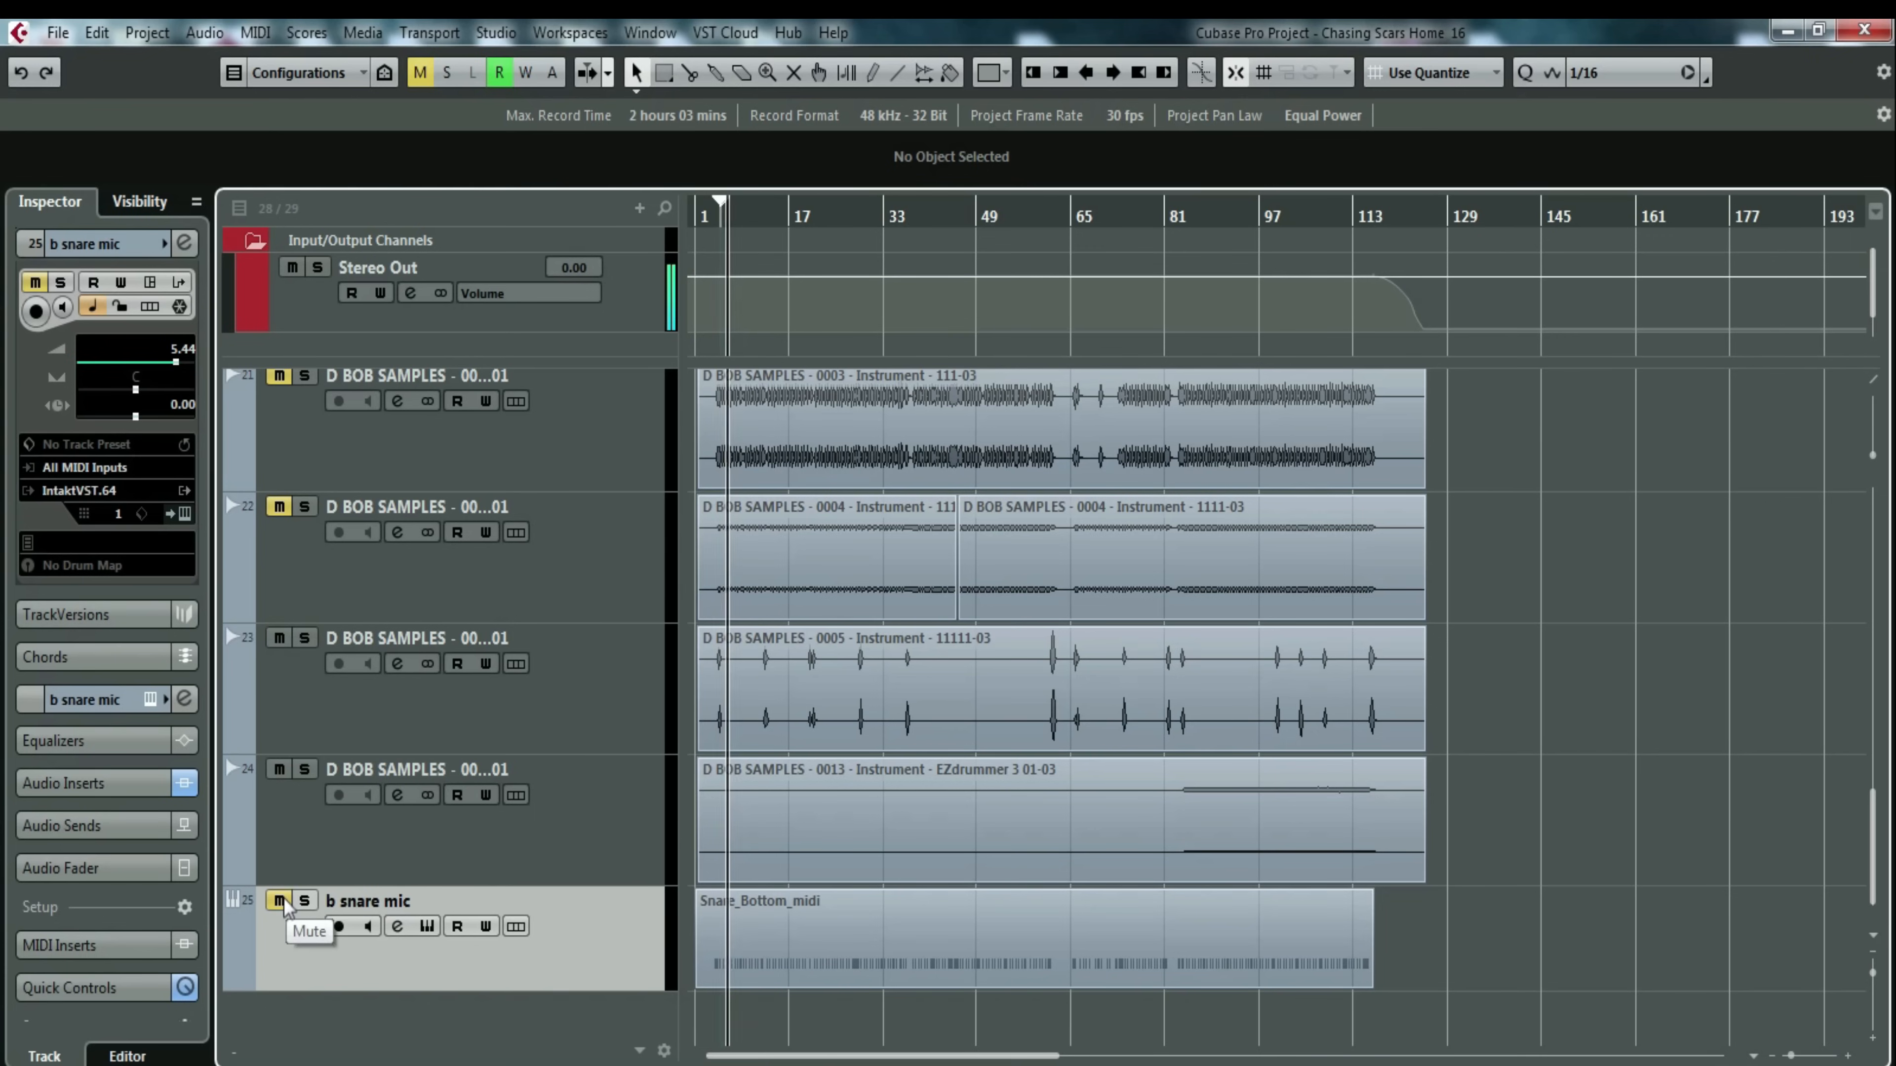
# Open the b snare mic channel settings and bring its fader to about 1.05 dB during playback.
pyautogui.click(398, 928)
pyautogui.press('space')
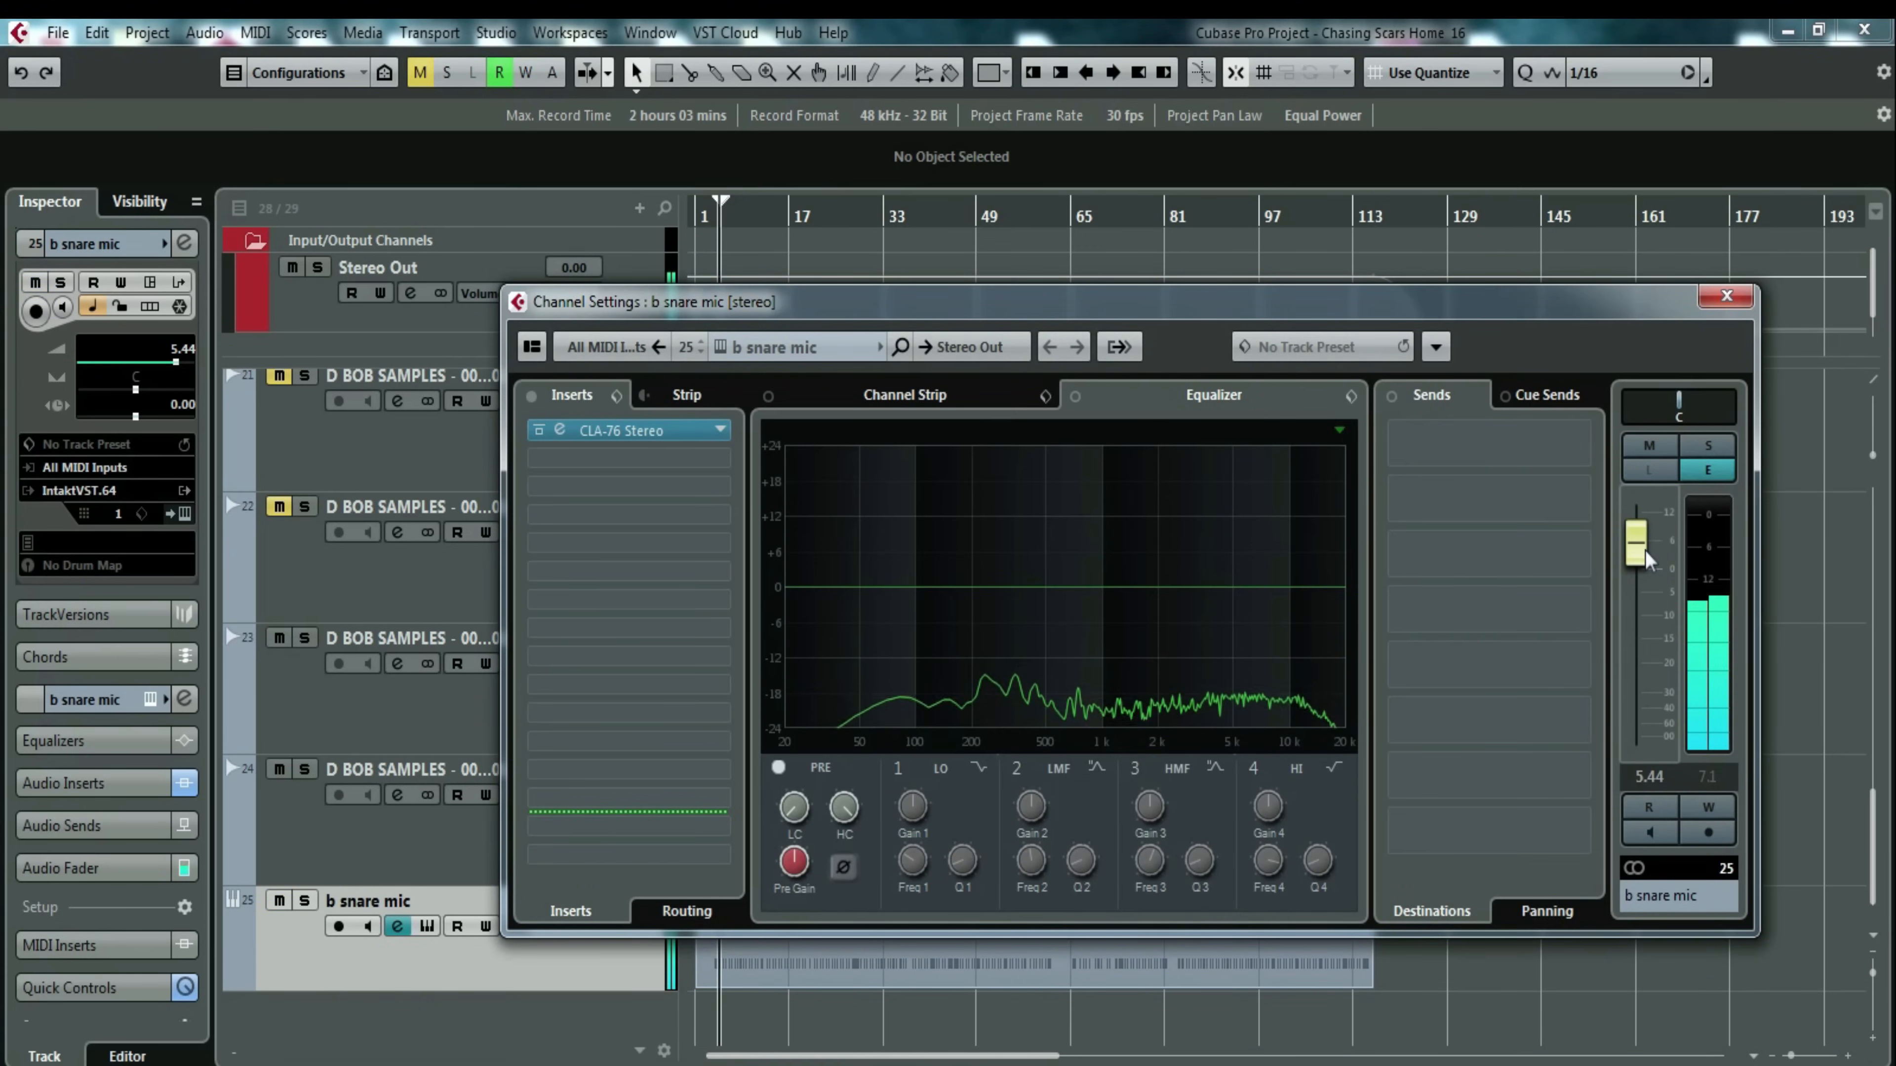
pyautogui.moveTo(1629, 564); pyautogui.dragTo(1636, 652)
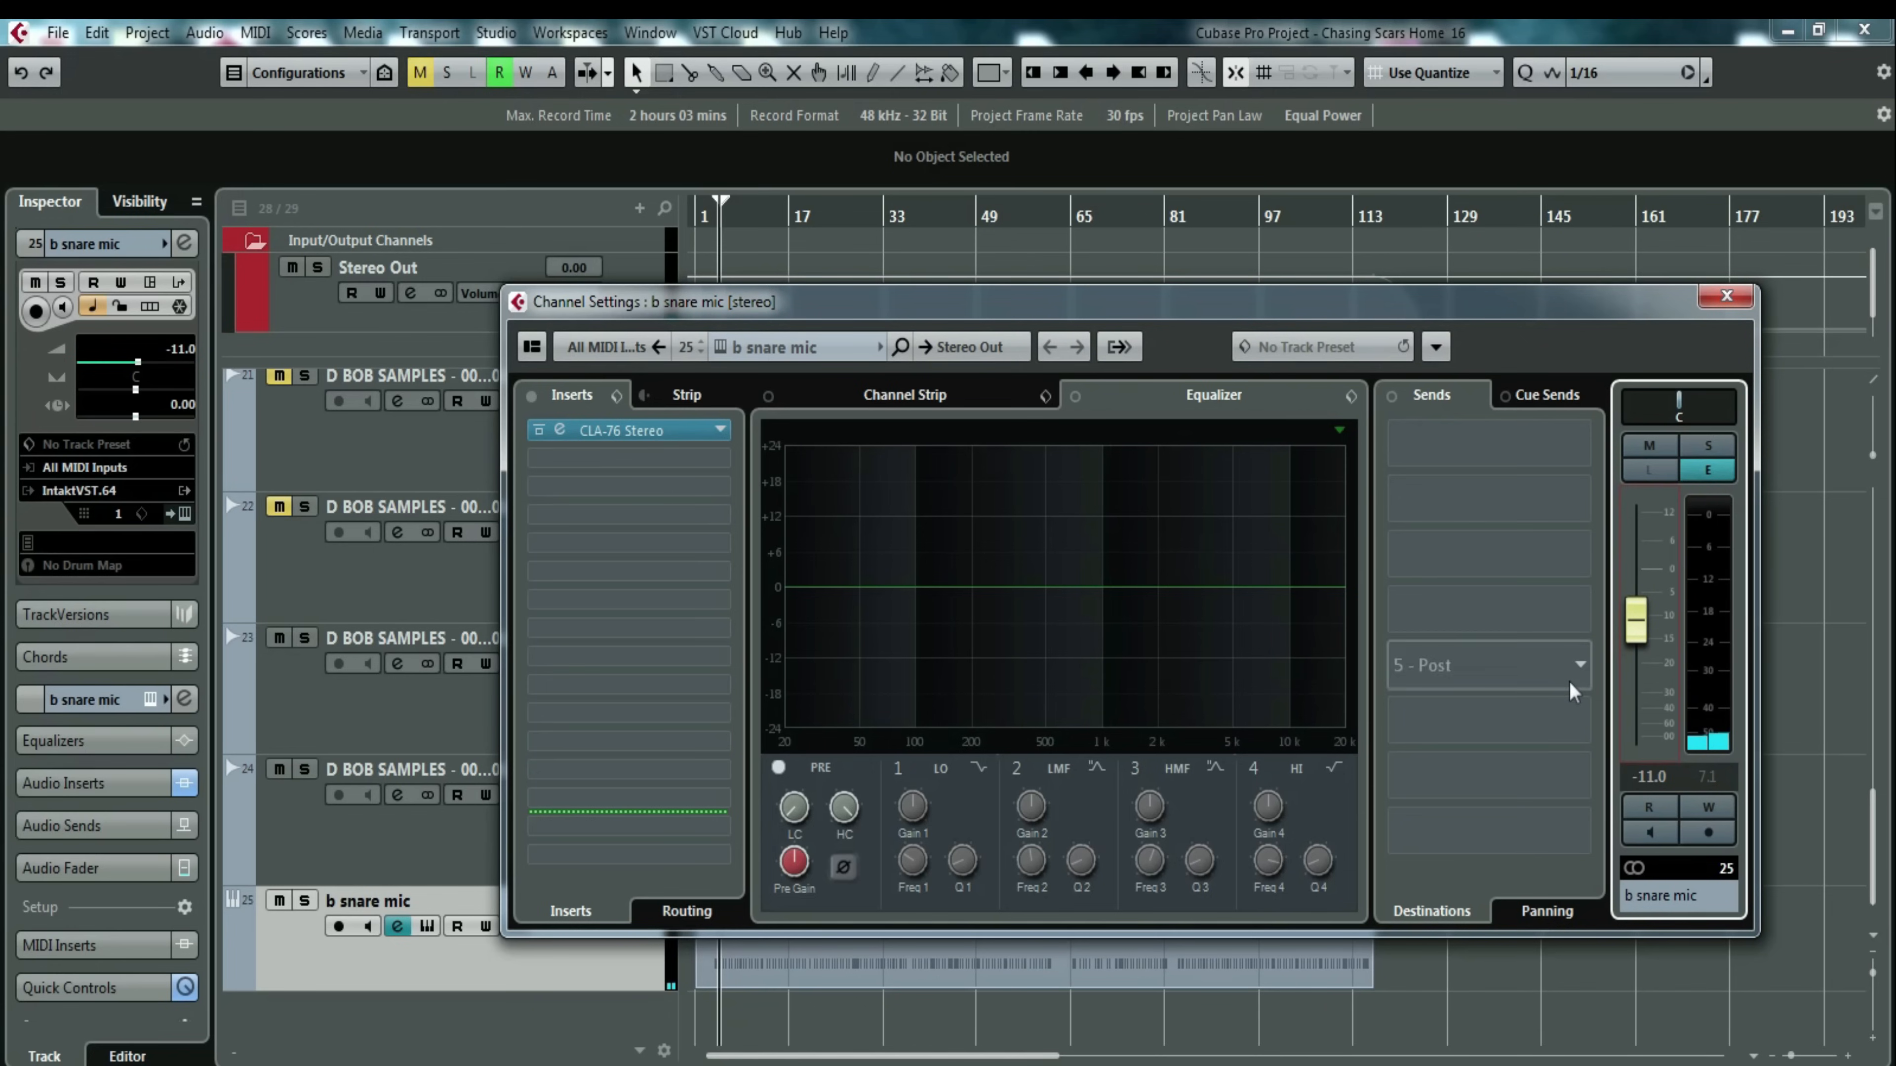
pyautogui.moveTo(1639, 630); pyautogui.dragTo(1647, 574)
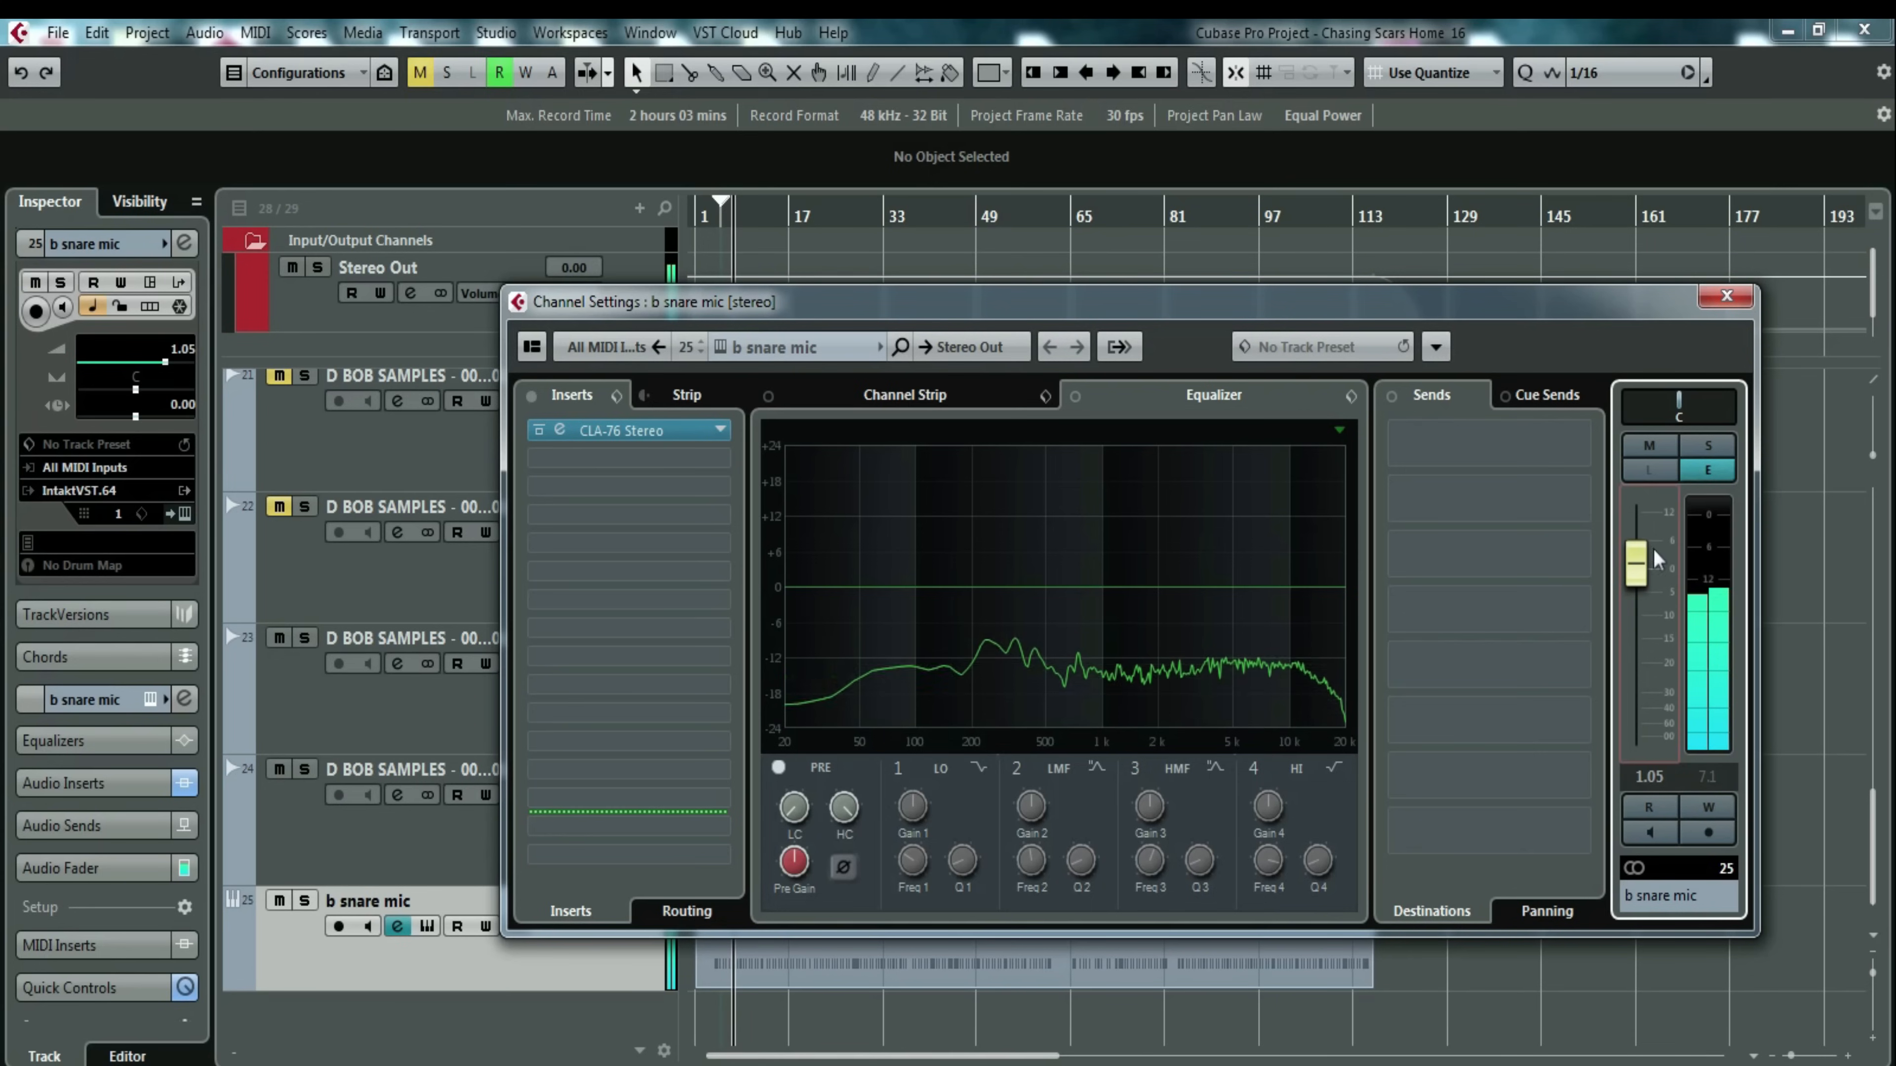
# Compare the mix with the b snare mic channel muted and unmuted, and lower its fader to about -1.70 dB.
pyautogui.click(1651, 447)
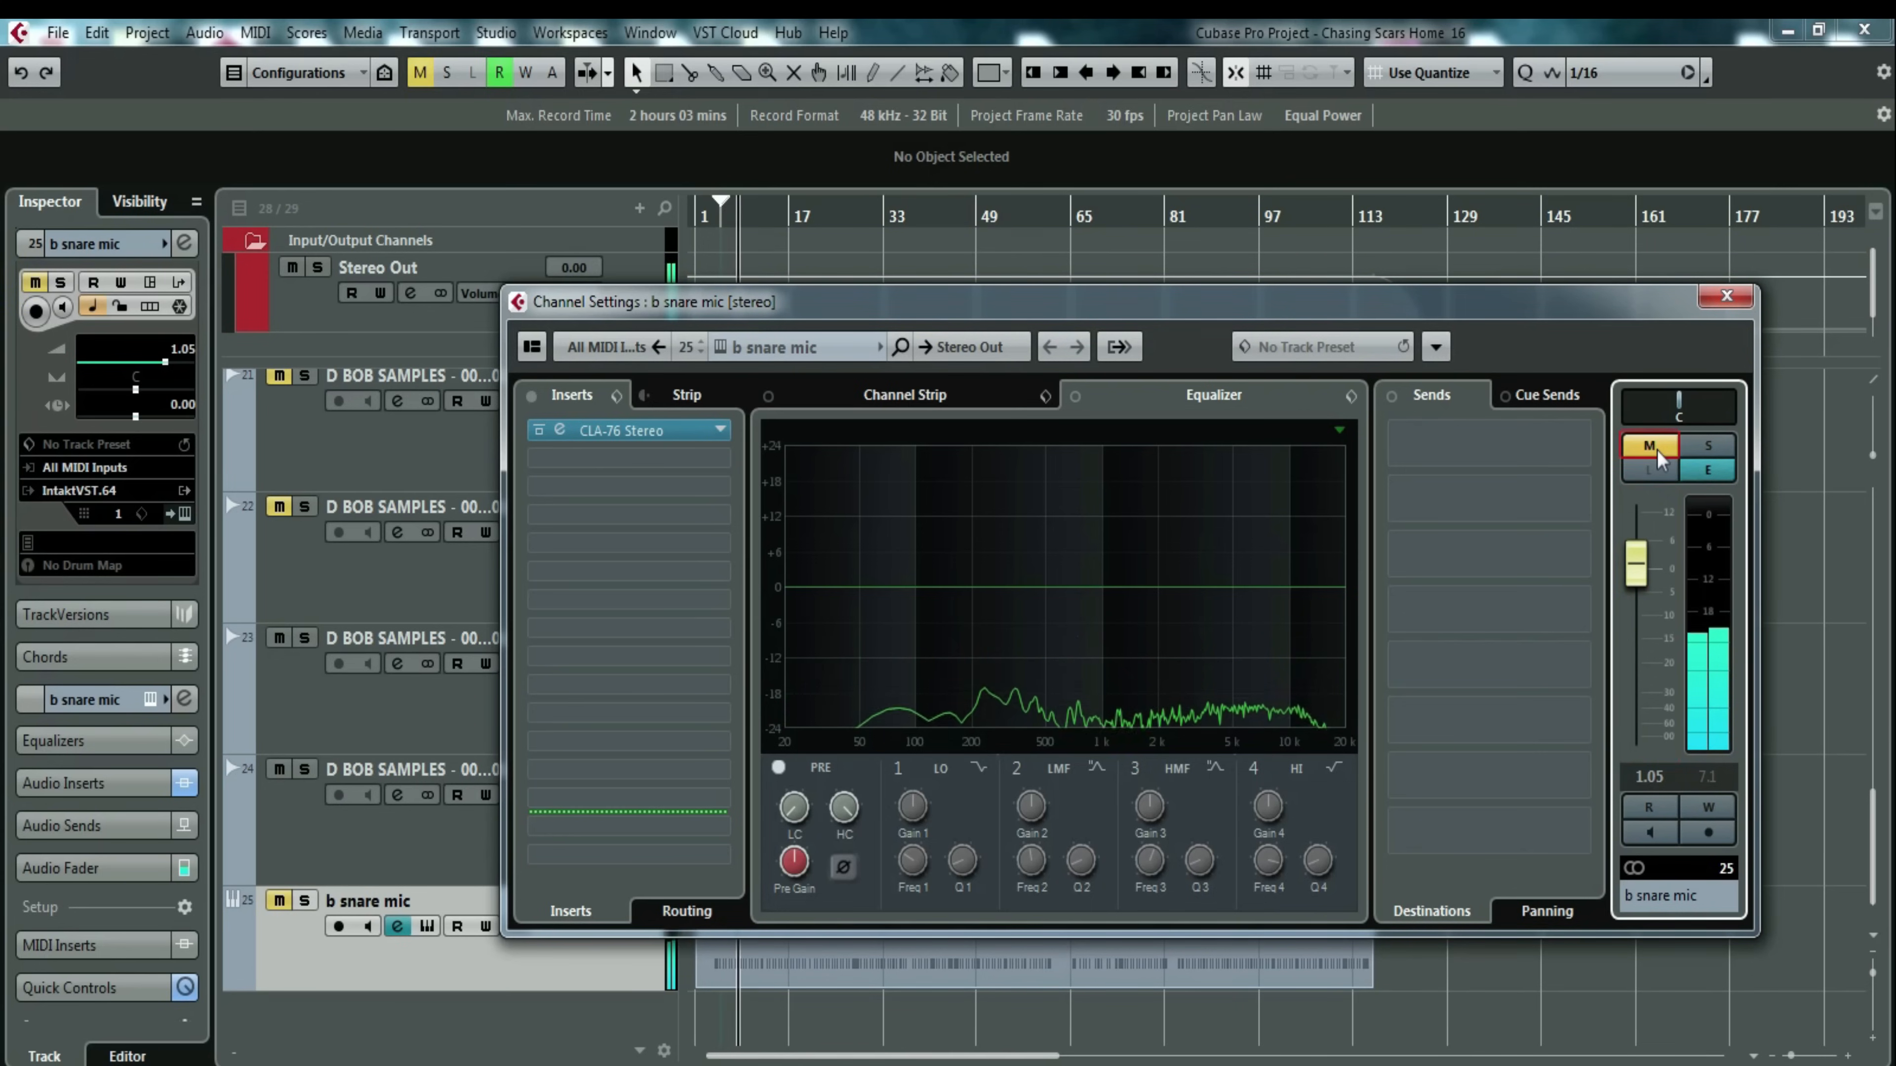
pyautogui.click(1651, 447)
pyautogui.moveTo(1637, 583); pyautogui.dragTo(1640, 592)
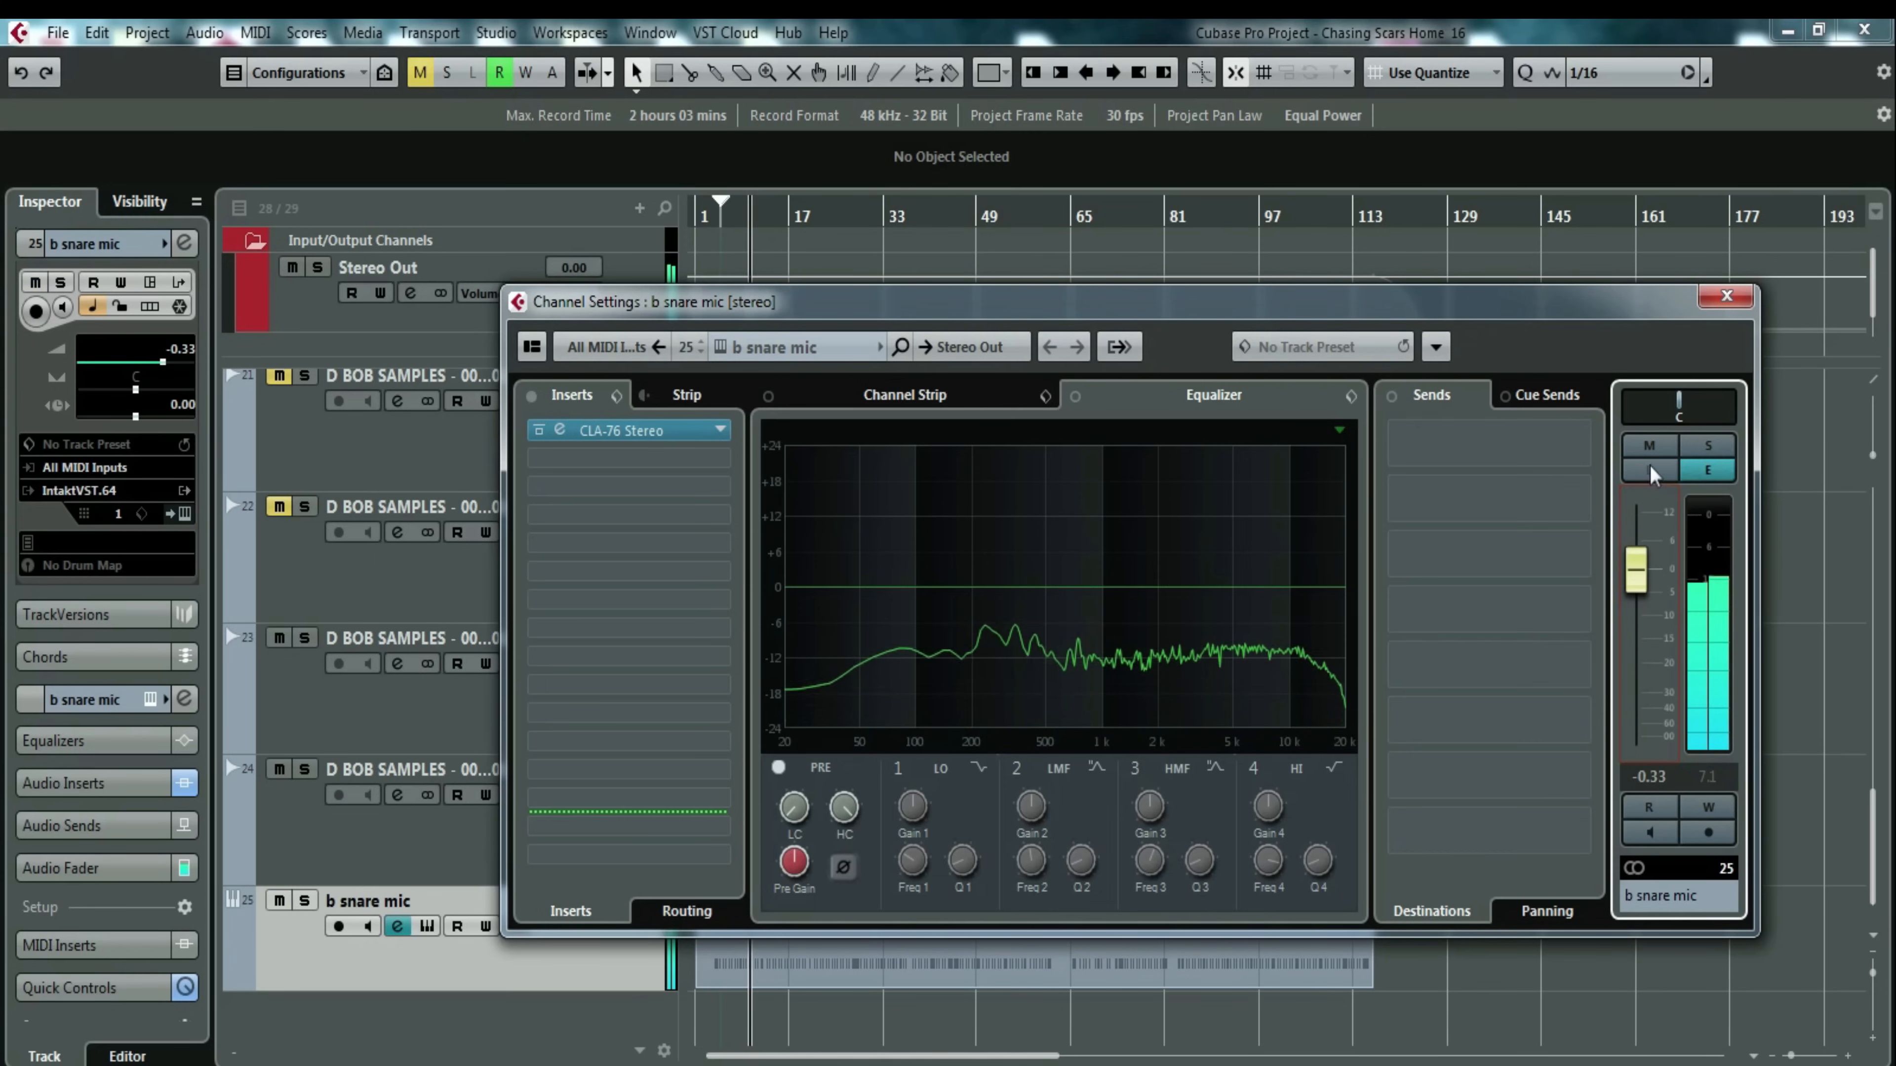
pyautogui.click(1649, 450)
pyautogui.click(1649, 450)
pyautogui.press('space')
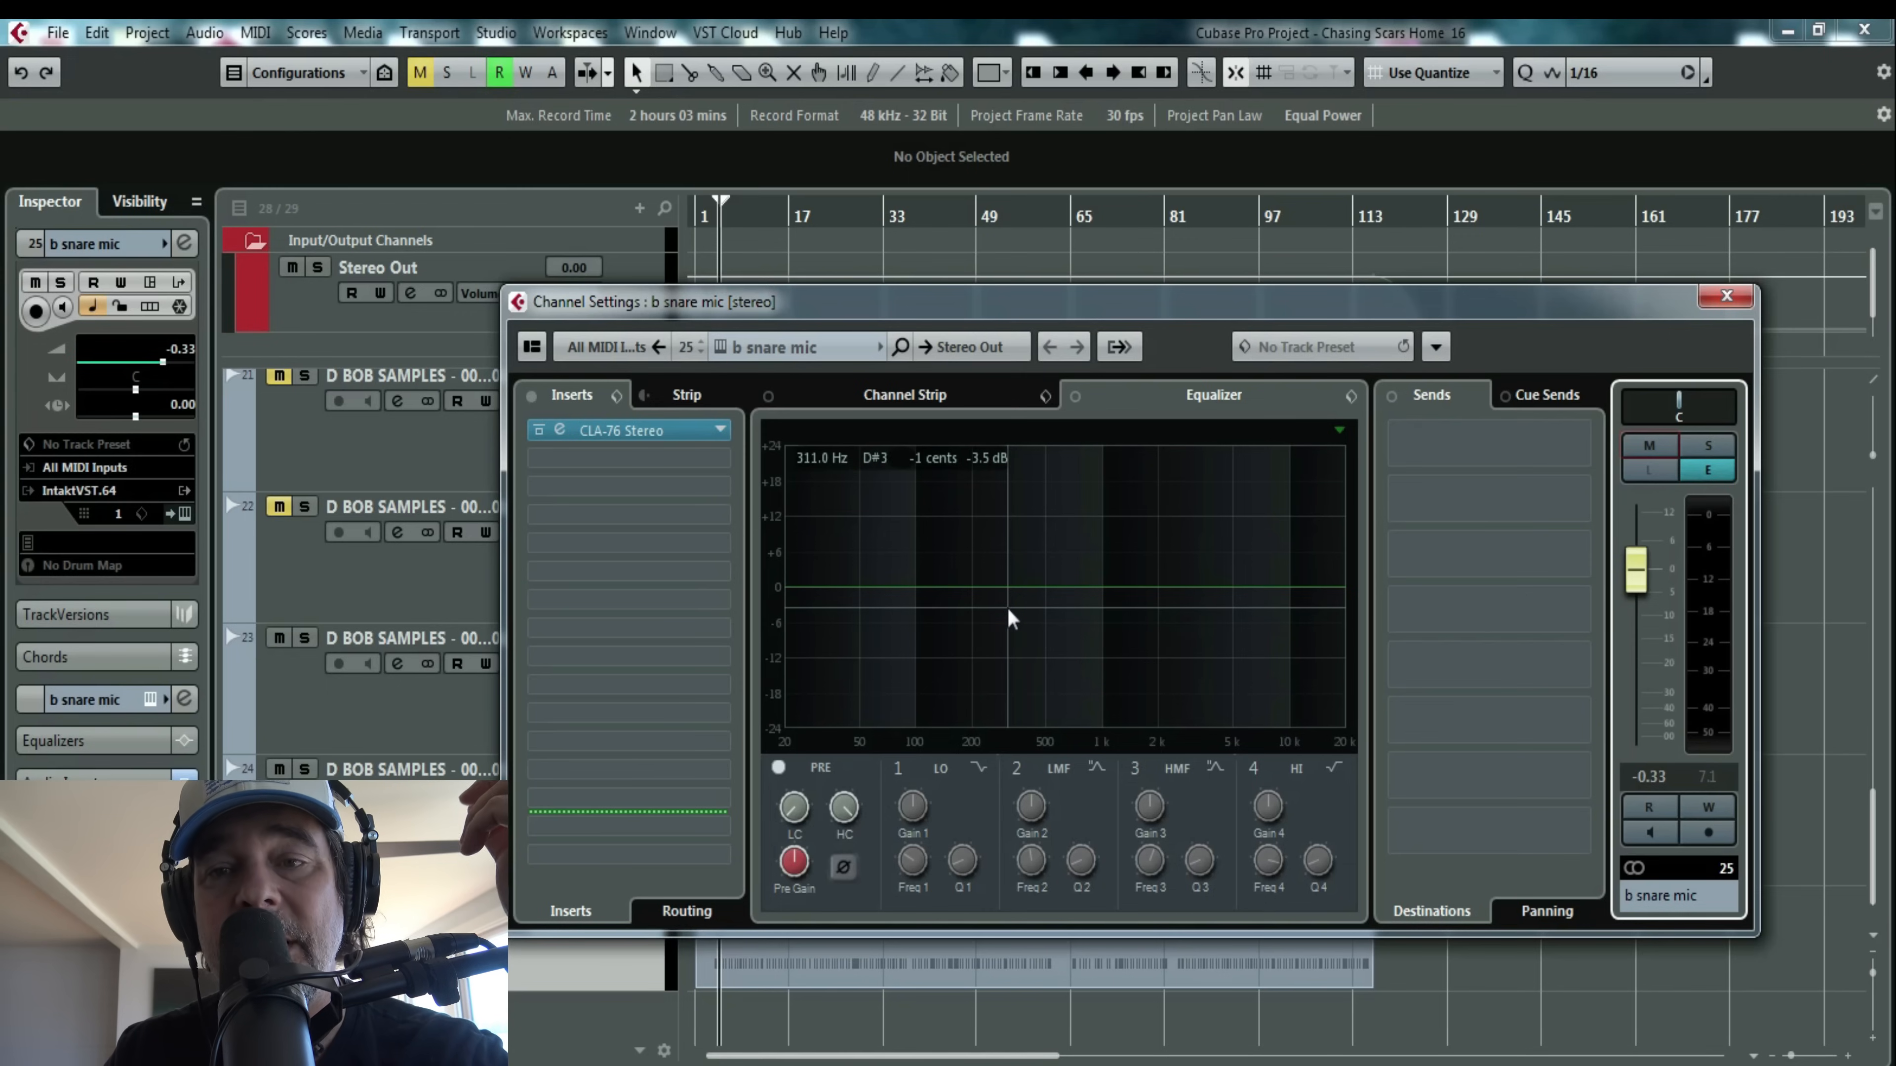
pyautogui.click(1649, 446)
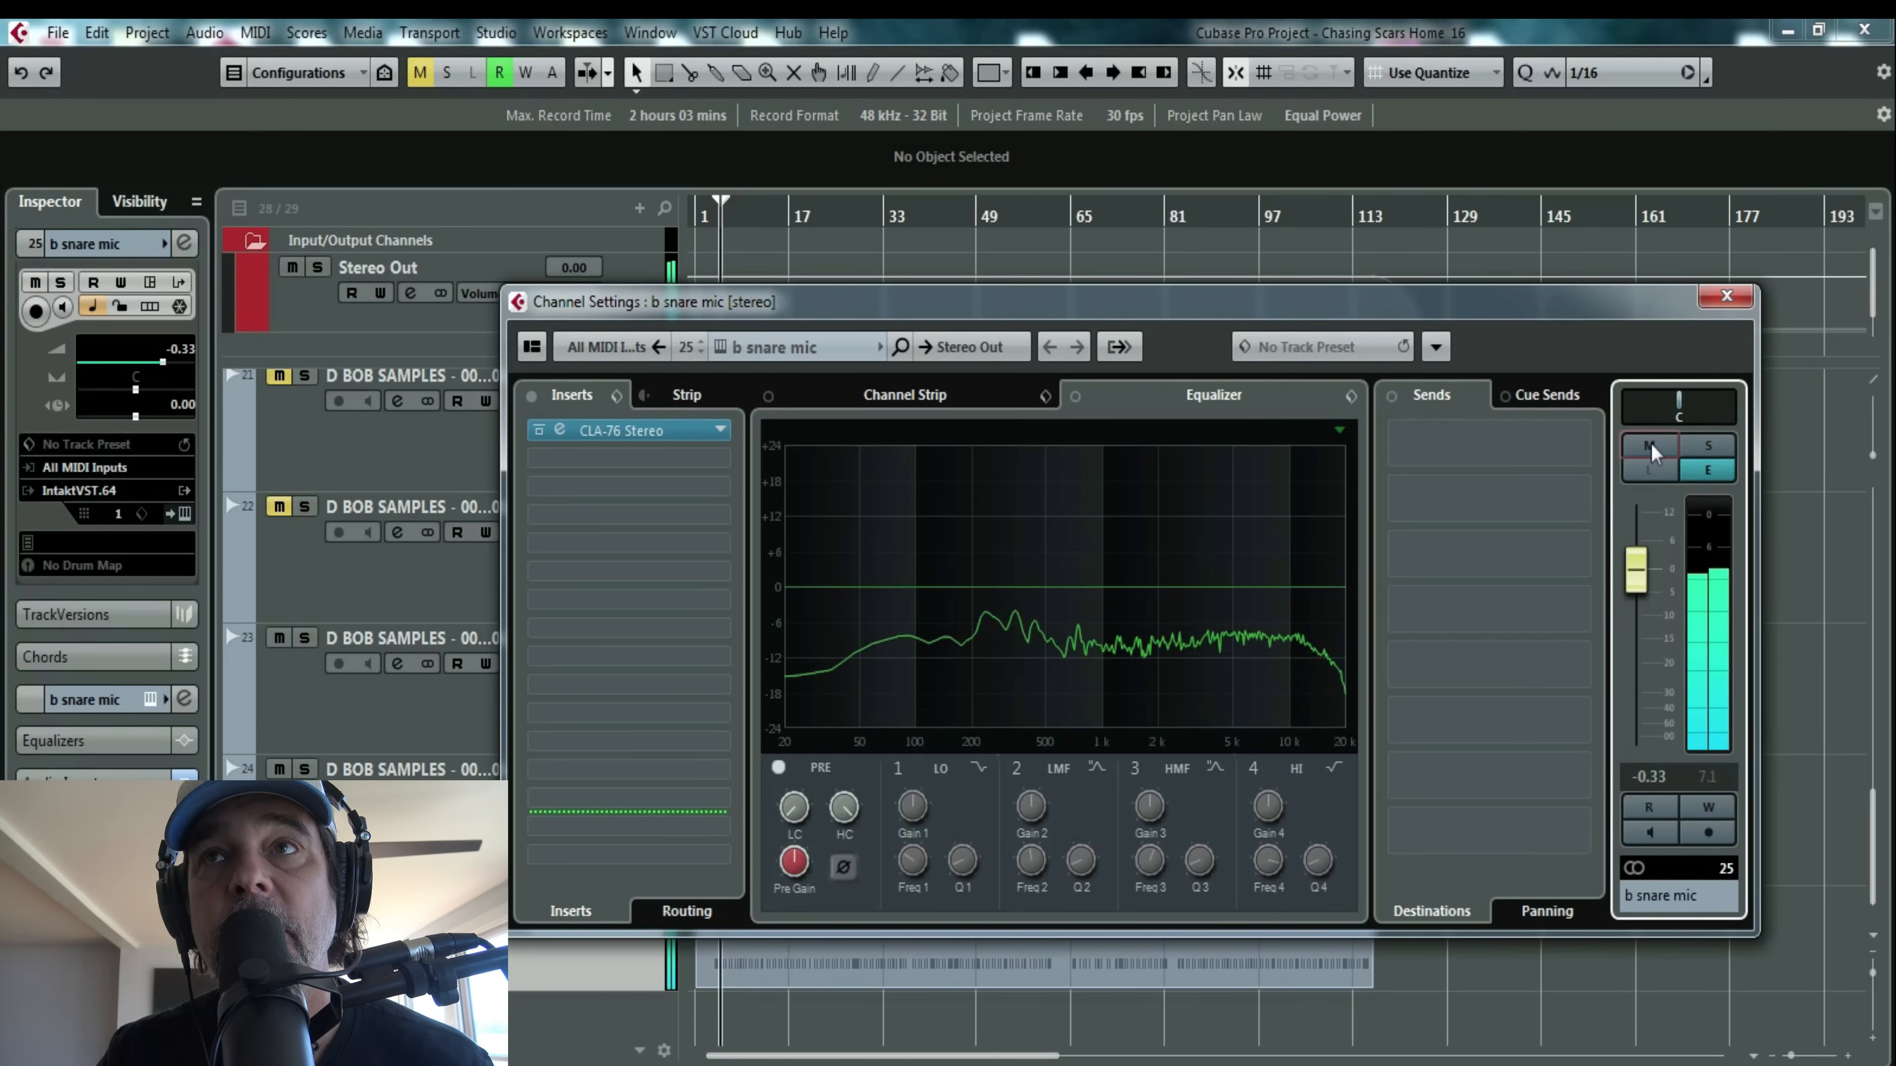
pyautogui.moveTo(1637, 575); pyautogui.dragTo(1636, 579)
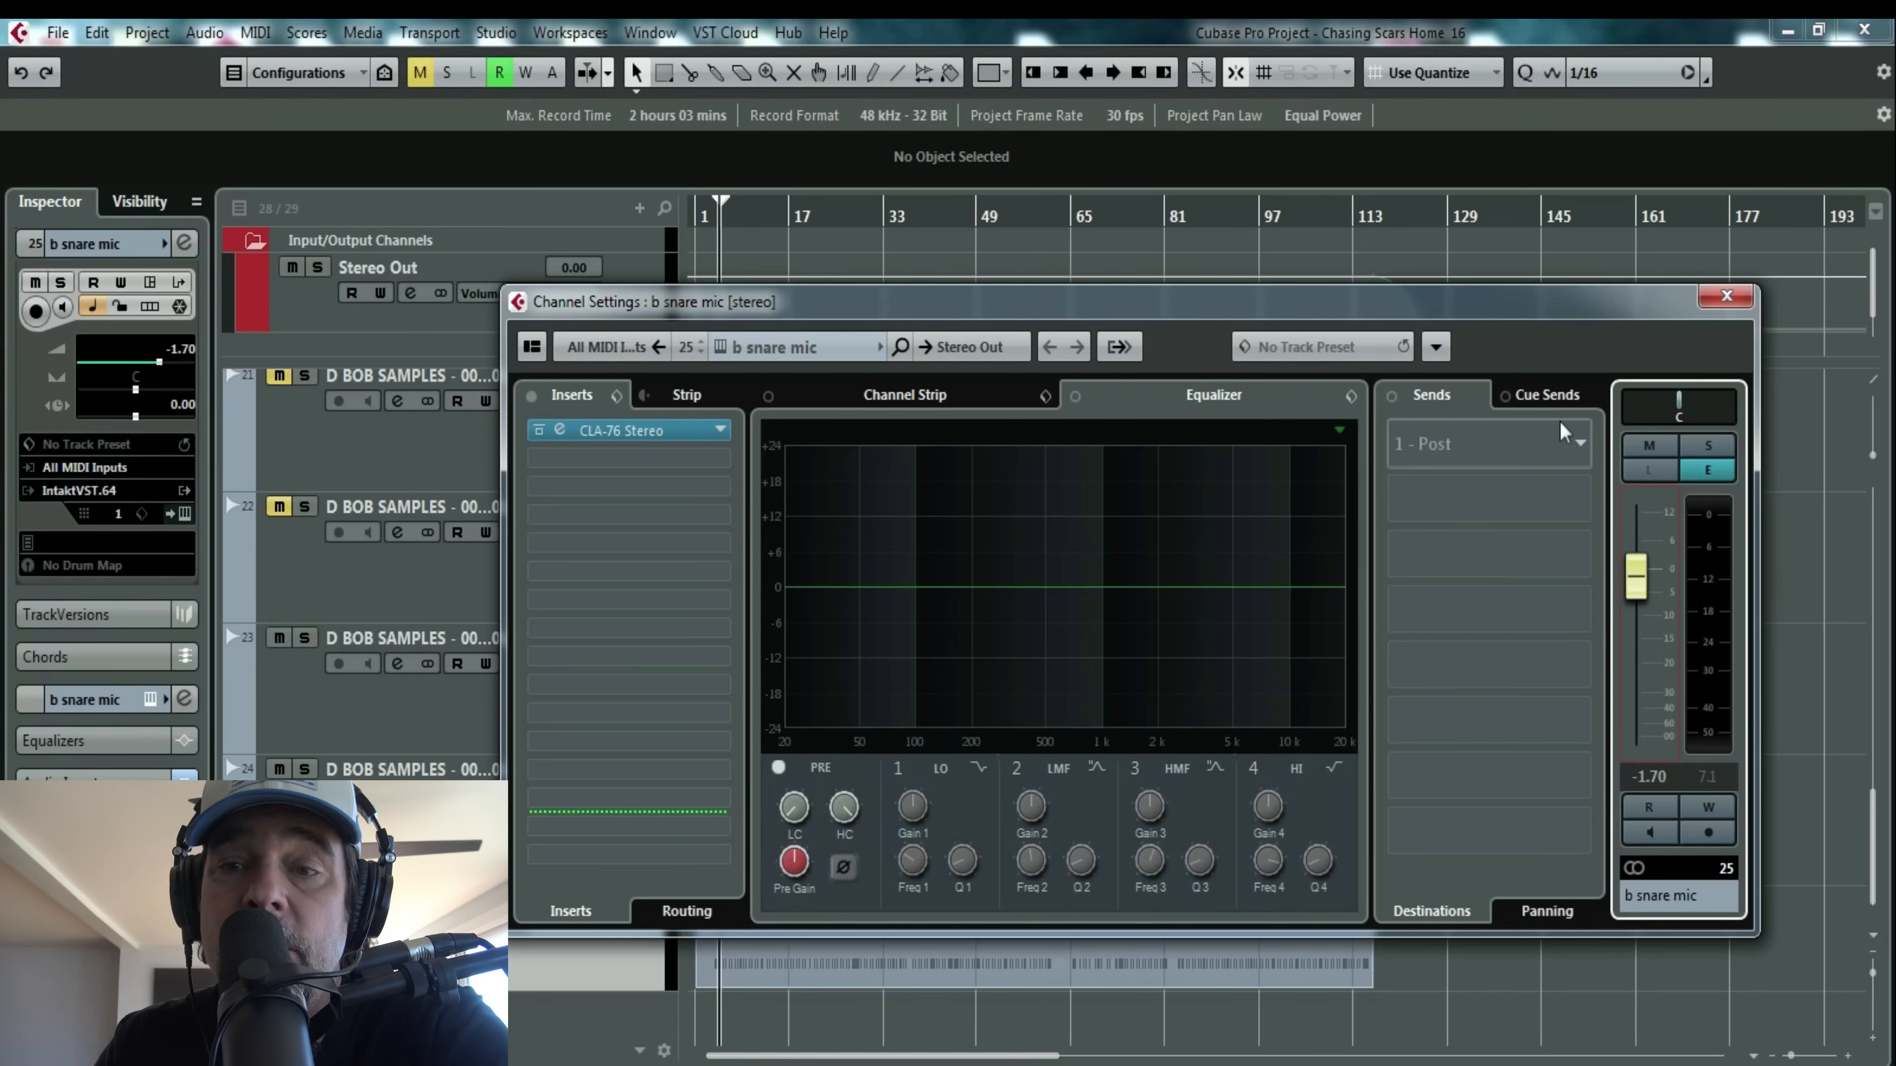
# Add an active send to FX 1-CLA Epic Stereo on the b snare mic channel and lower its level to about -63.6 dB.
pyautogui.click(1554, 456)
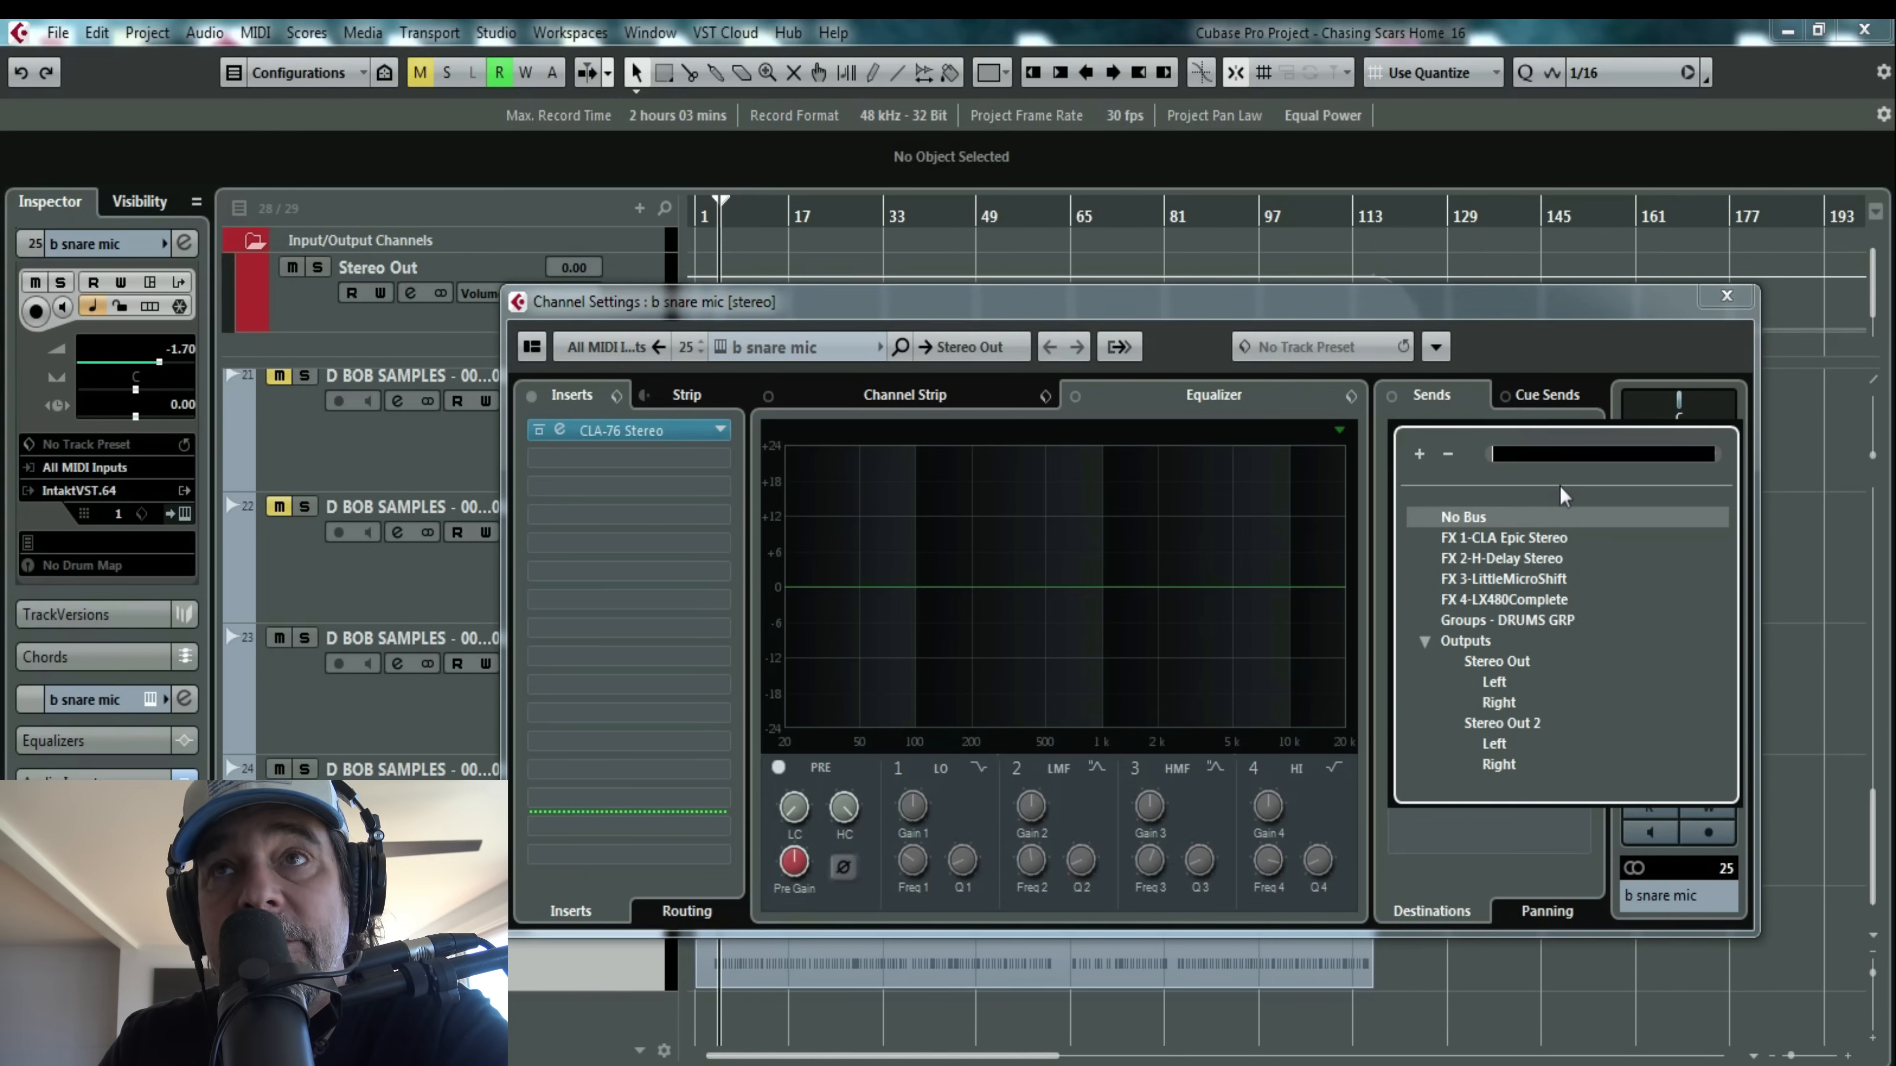
pyautogui.click(1563, 538)
pyautogui.click(1396, 431)
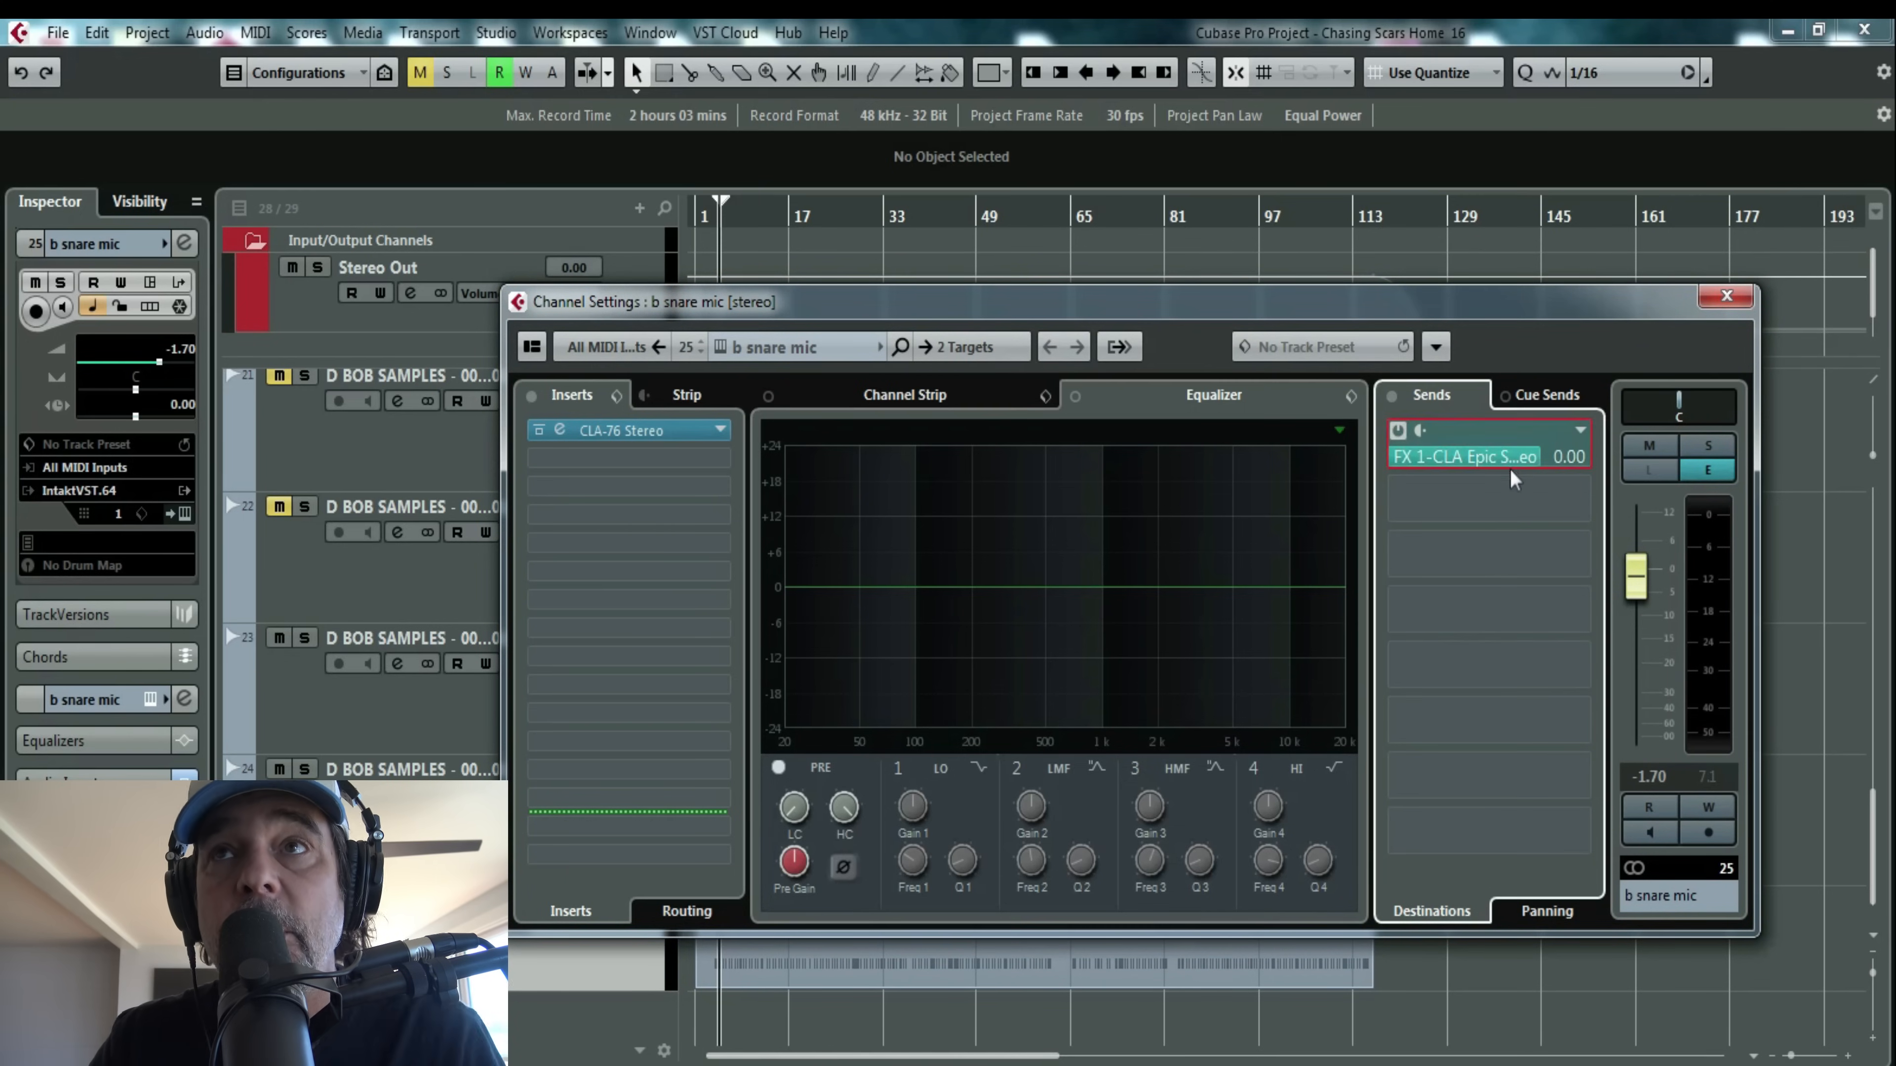
pyautogui.press('space')
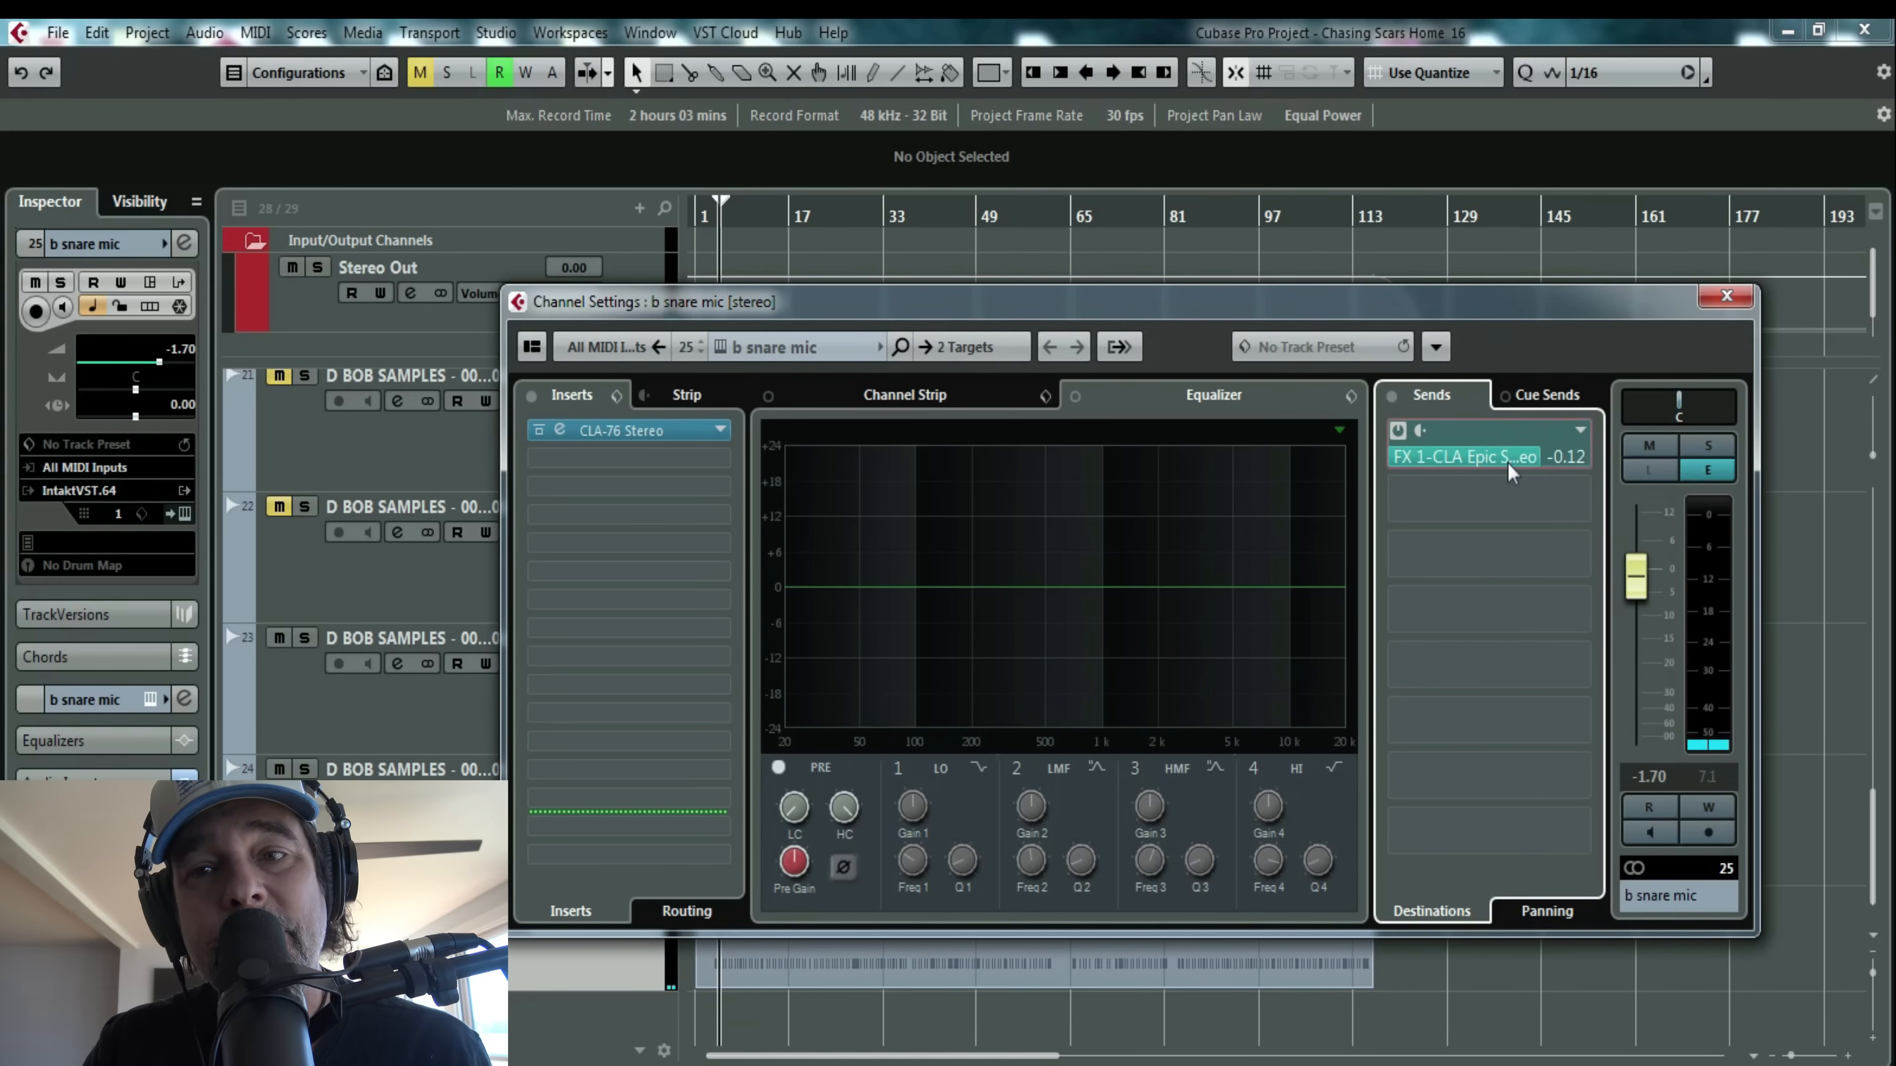
pyautogui.moveTo(1509, 471); pyautogui.dragTo(1371, 473)
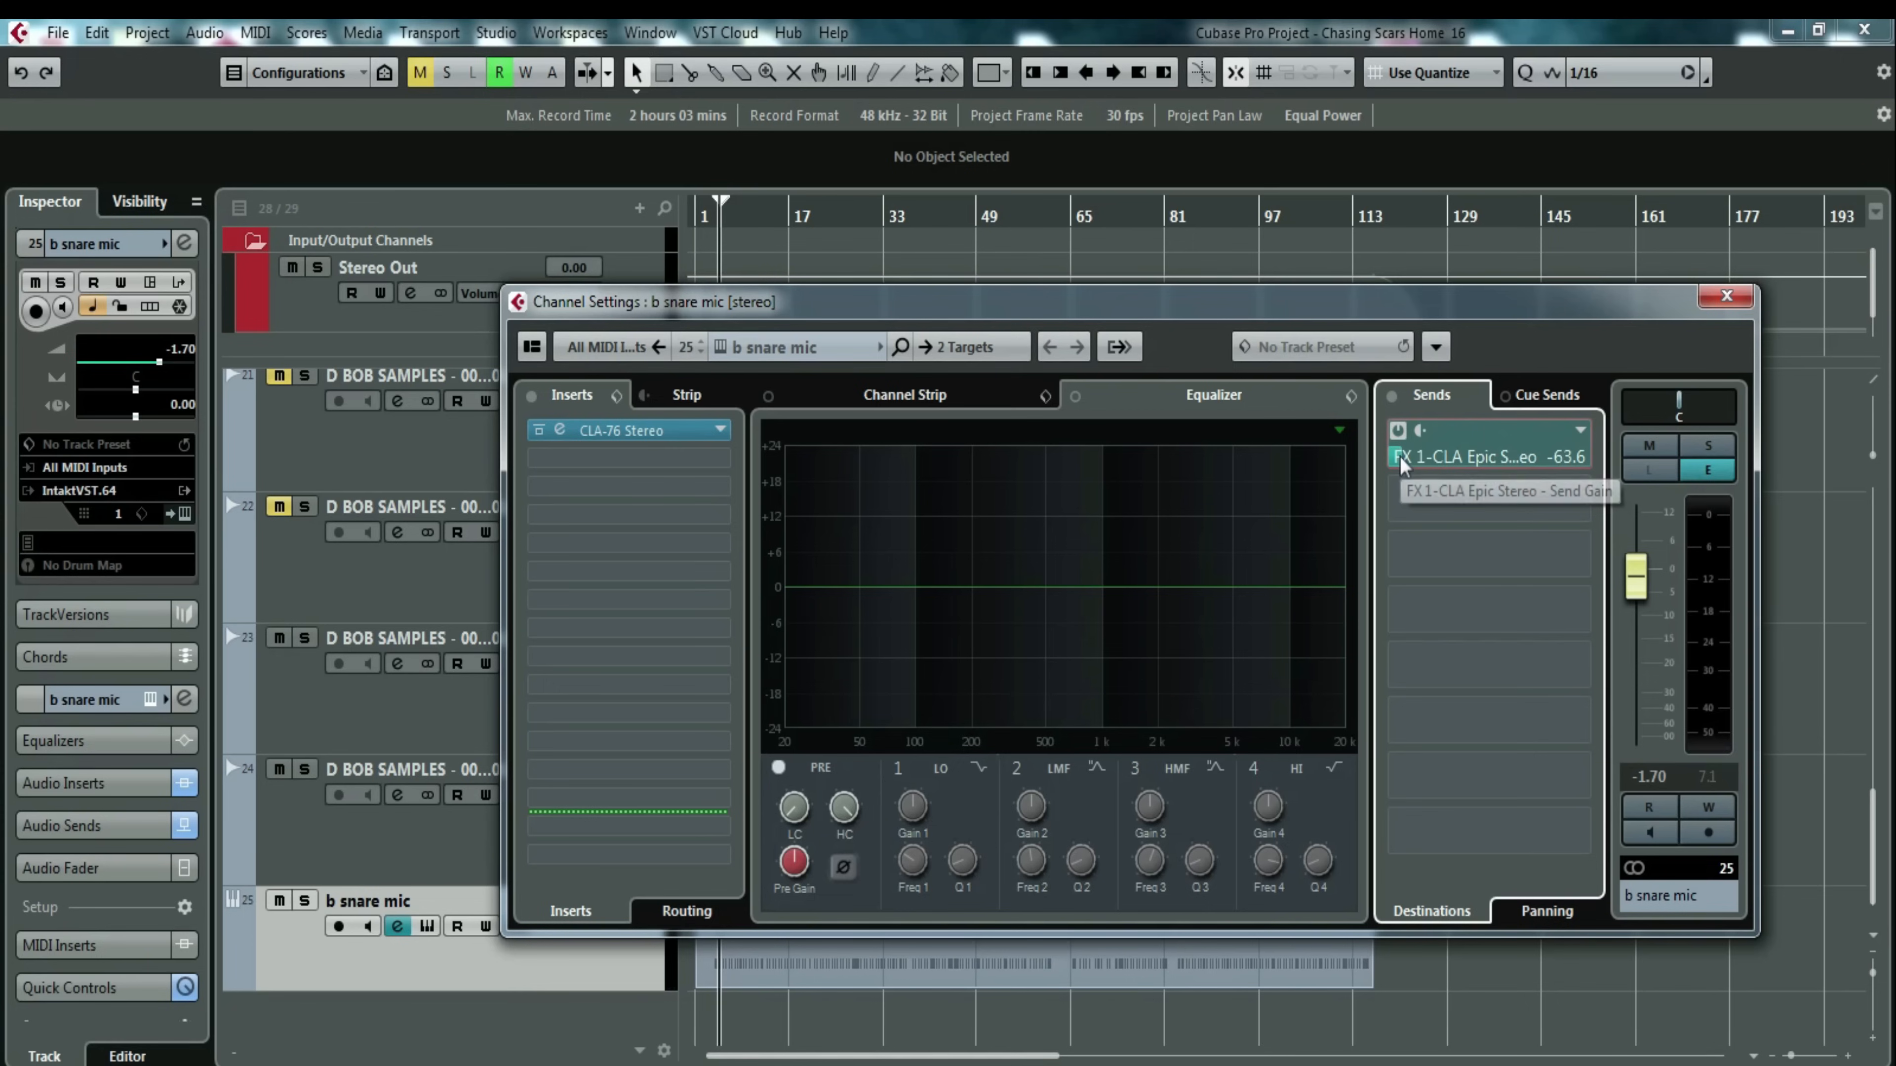
# Raise the b snare mic send to FX 1-CLA Epic Stereo to about -27.1 dB during playback and compare the channel muted and unmuted.
pyautogui.press('space')
pyautogui.moveTo(1410, 468); pyautogui.dragTo(1442, 471)
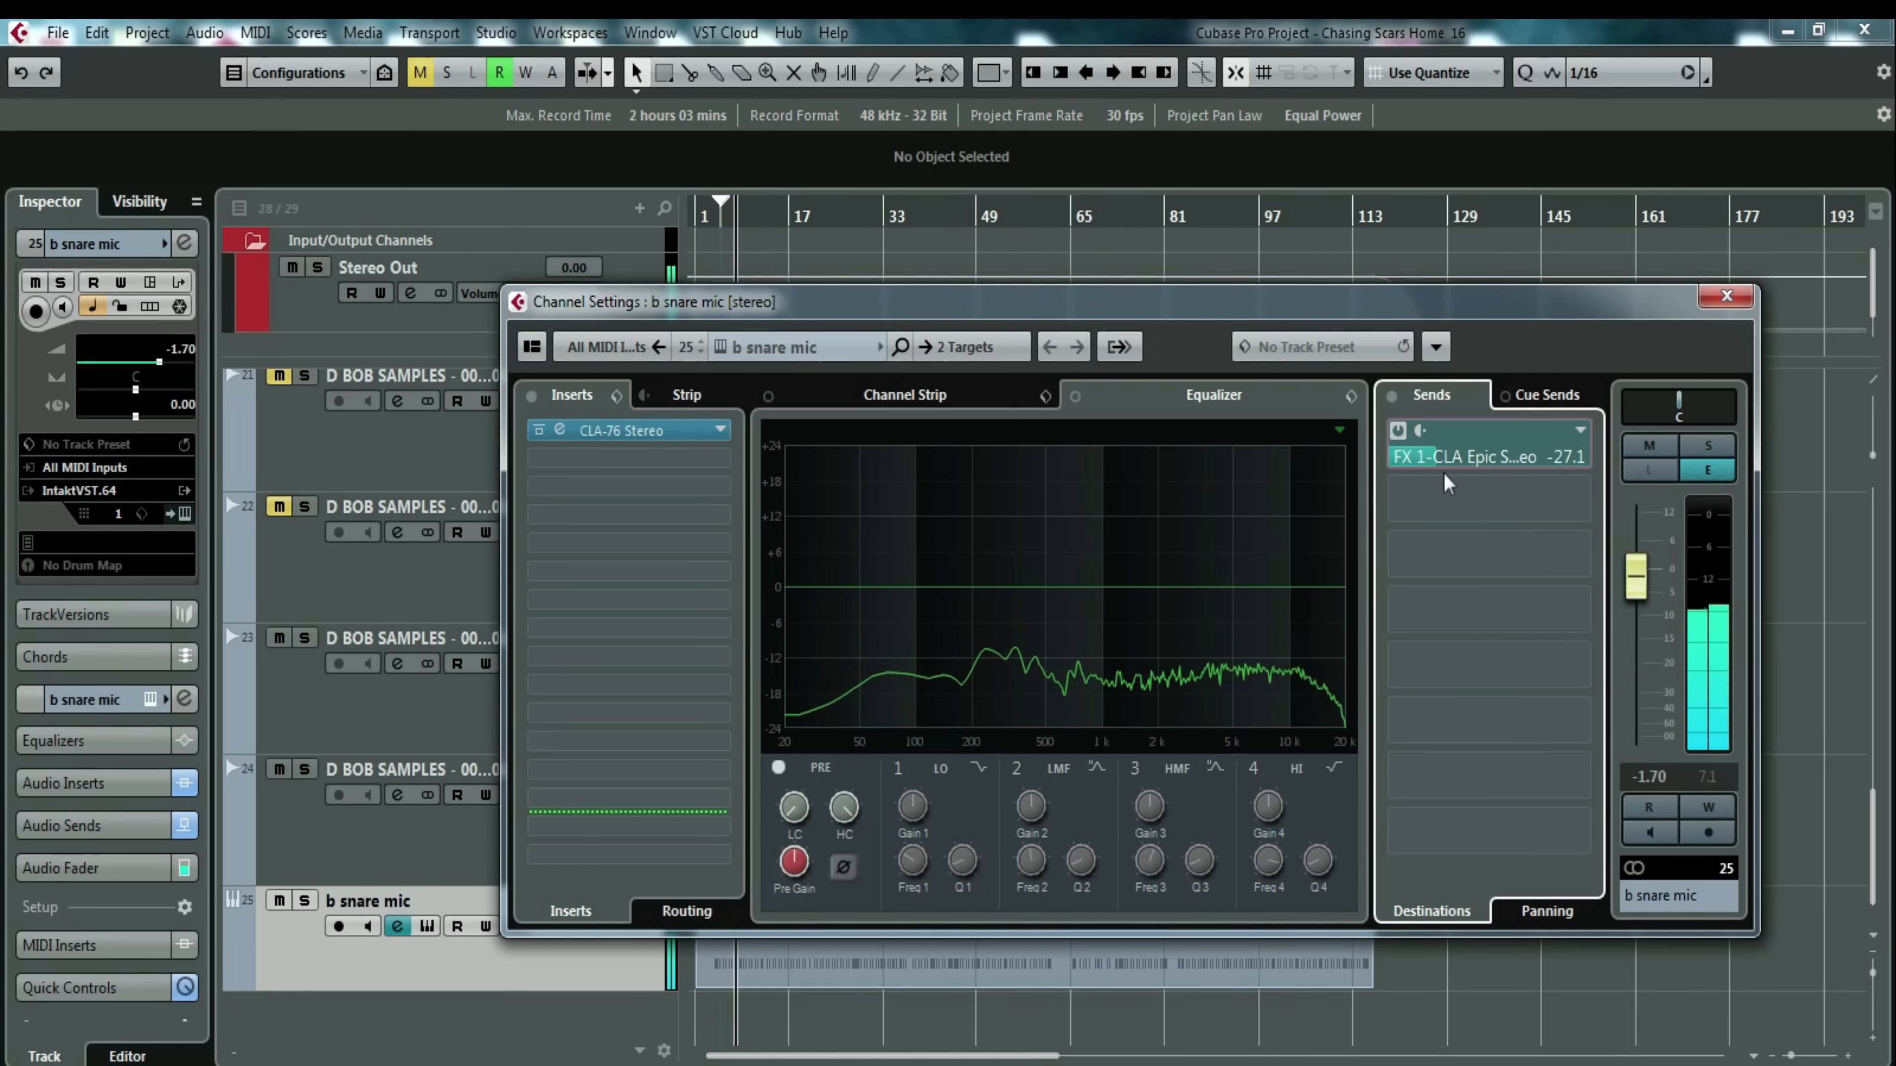
pyautogui.click(1654, 447)
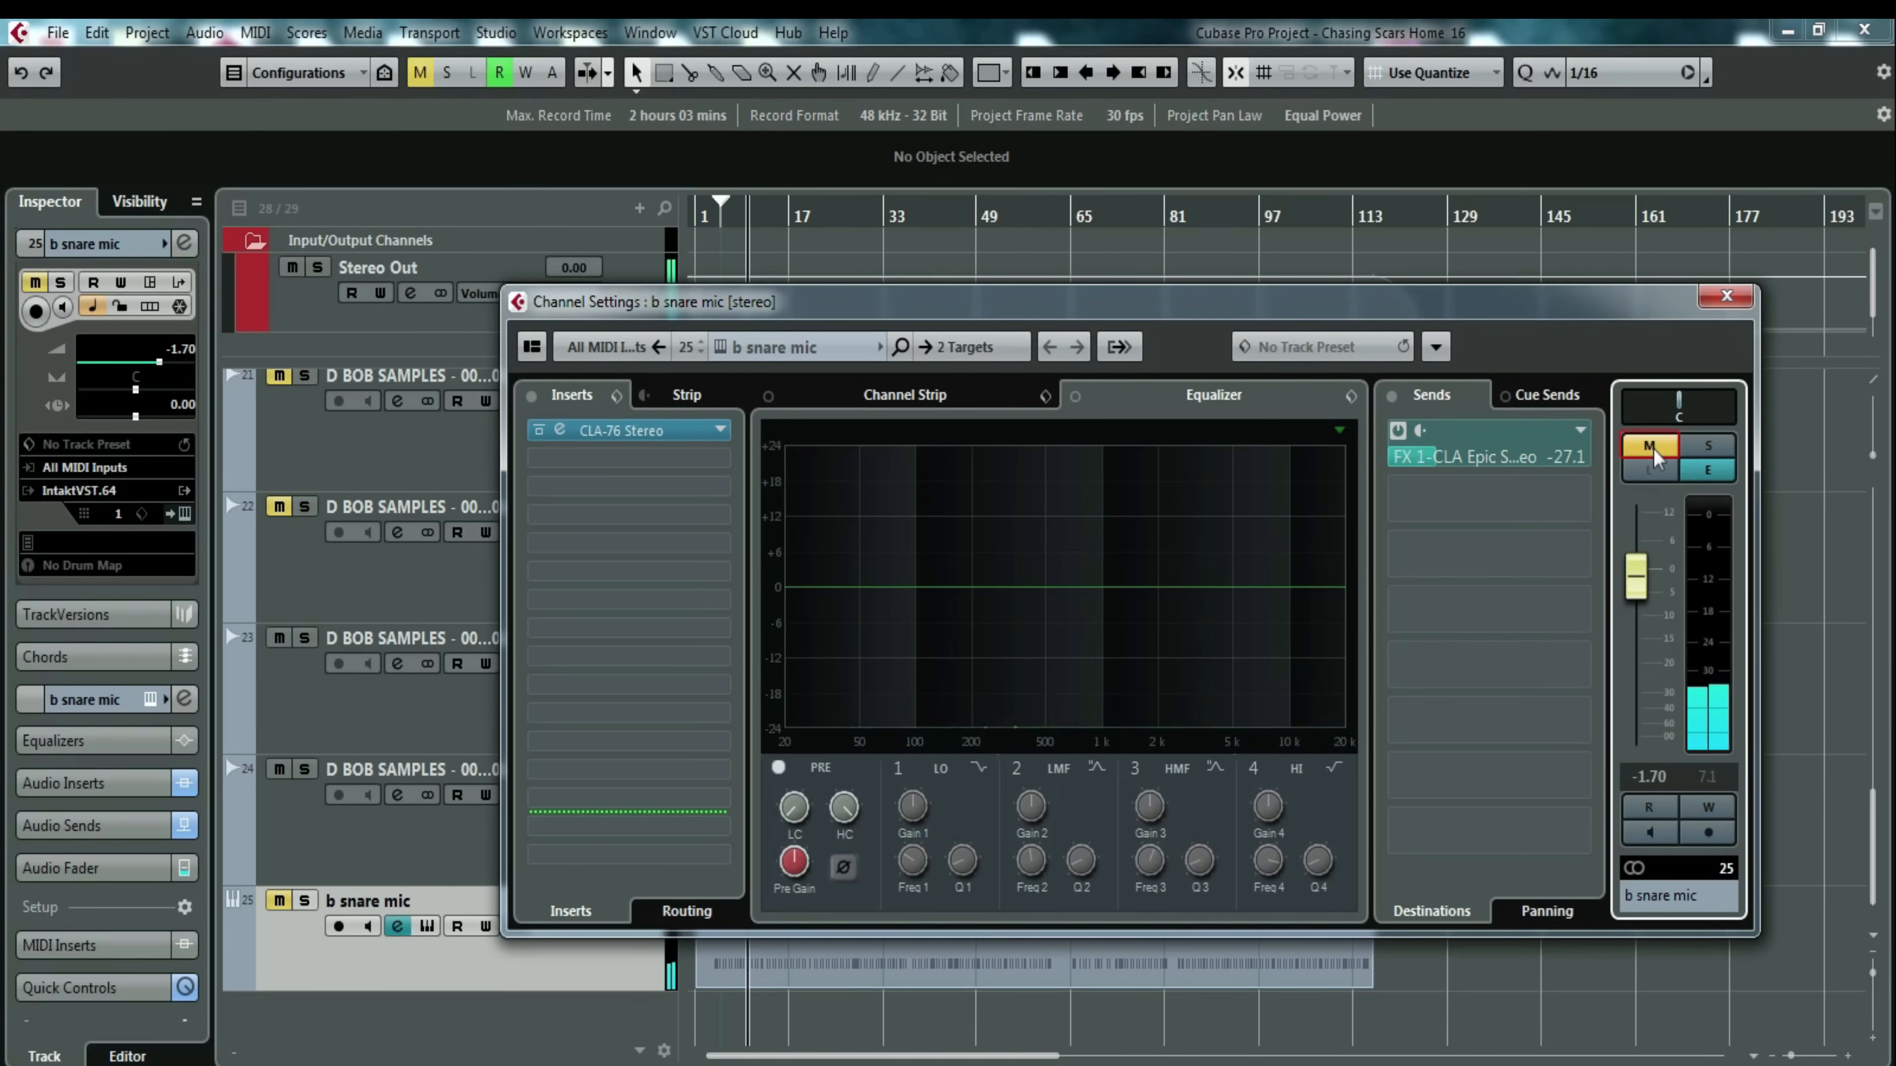
pyautogui.click(1654, 449)
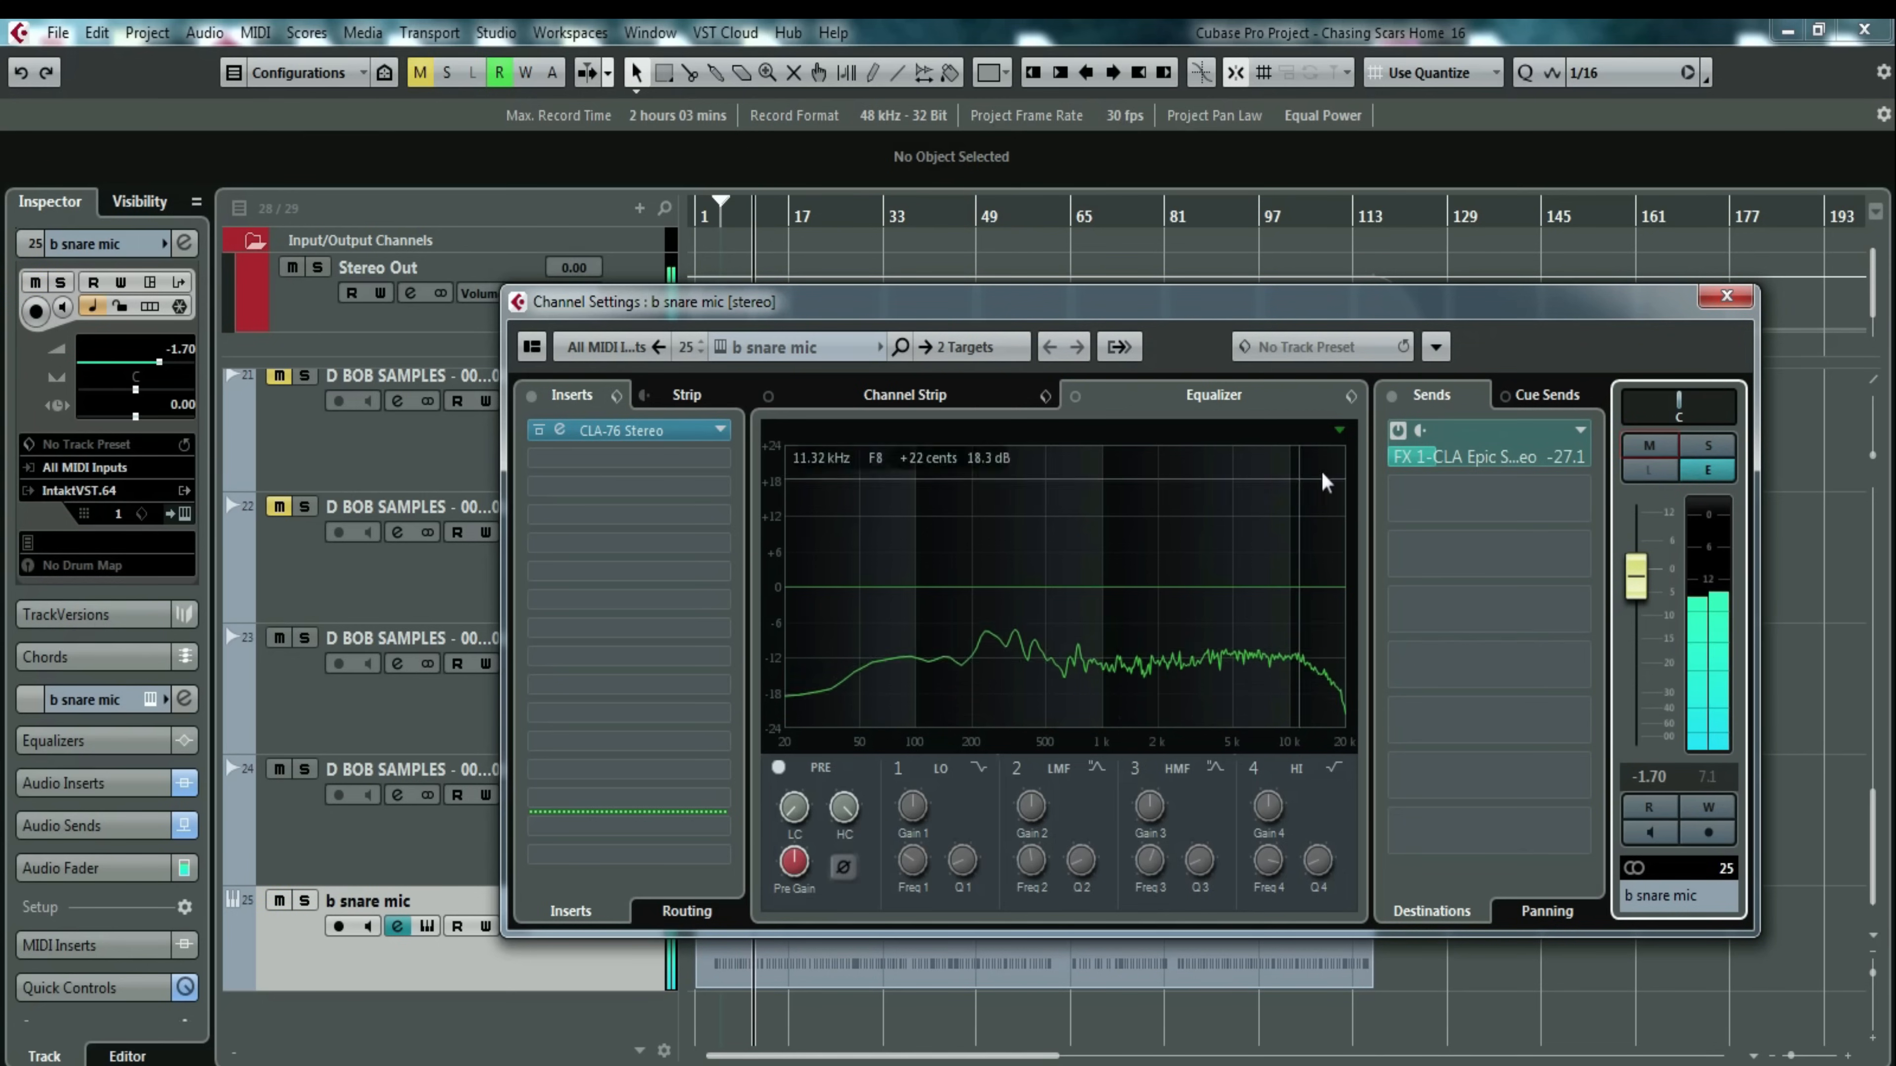
# Lower the b snare mic reverb send to about -29.9 dB, close its channel settings and stop playback.
pyautogui.moveTo(1432, 471); pyautogui.dragTo(1419, 474)
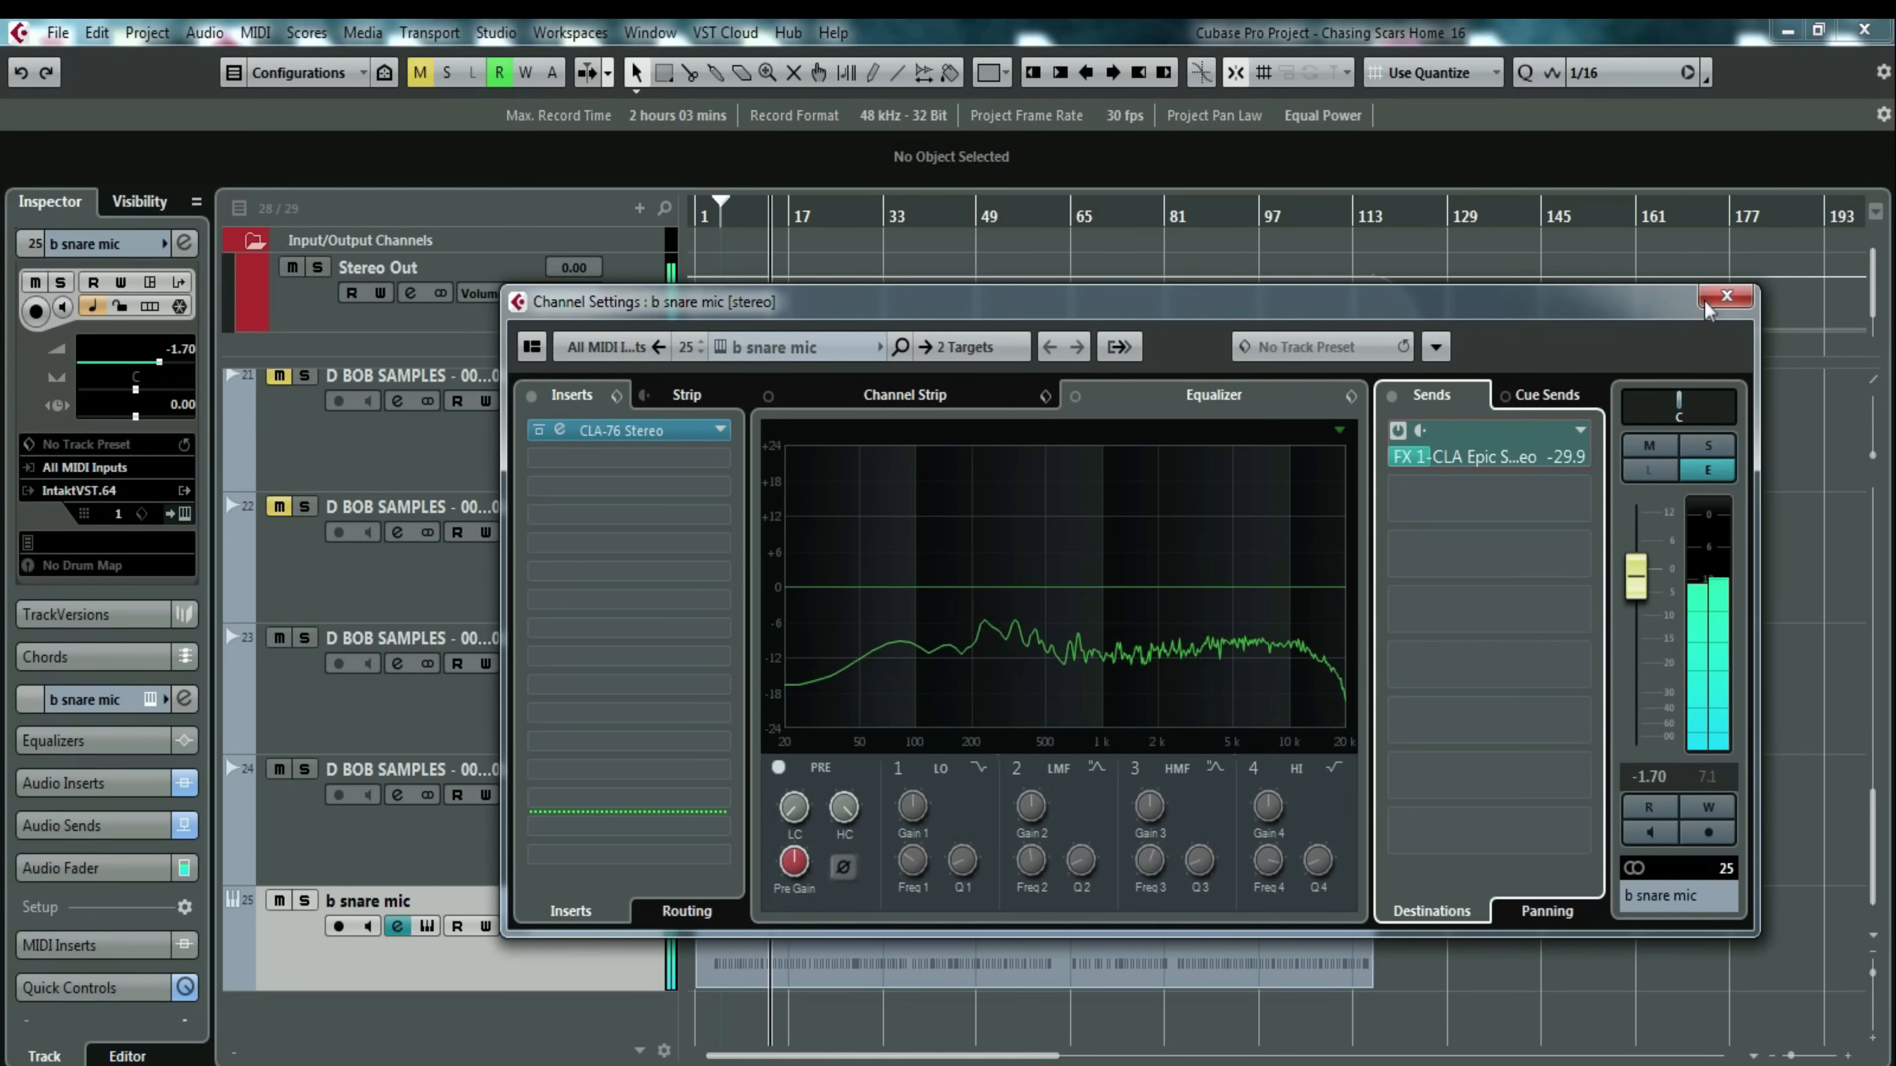
pyautogui.click(1717, 301)
pyautogui.press('space')
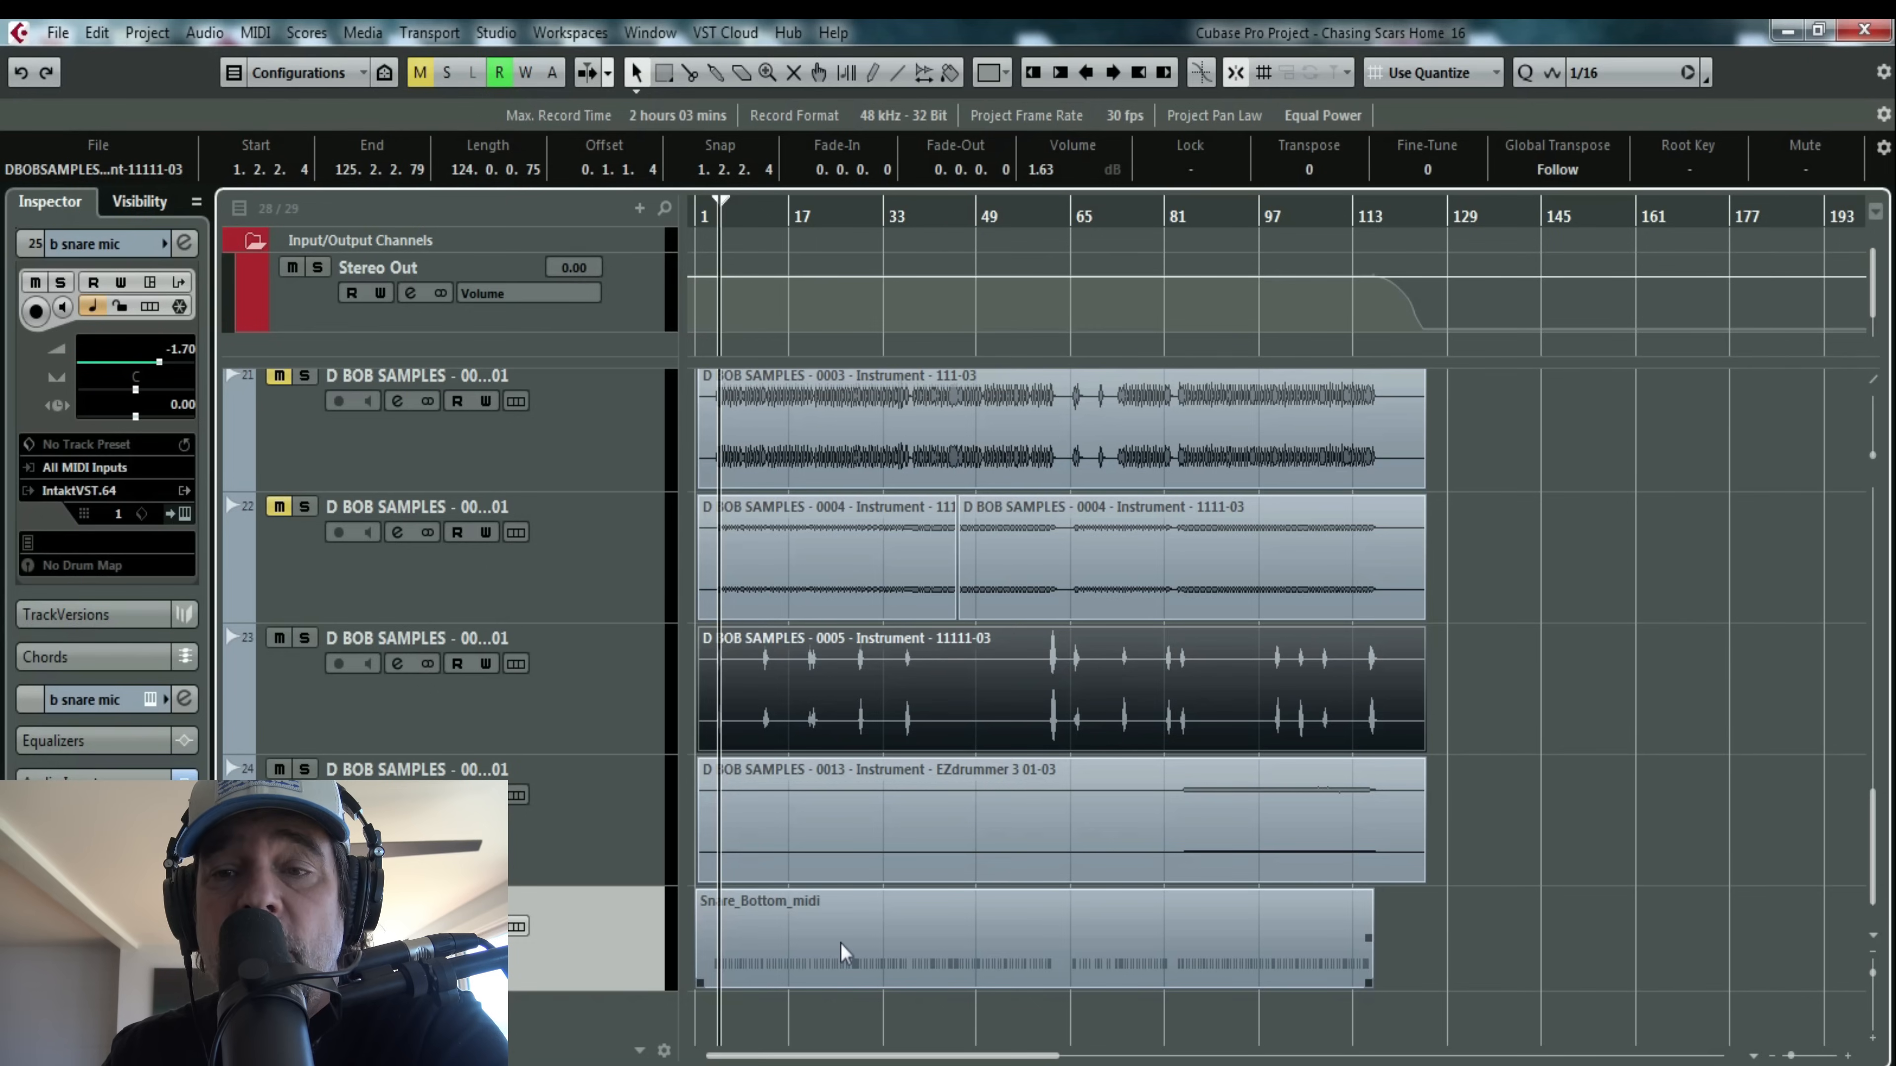
# Reopen the b snare mic channel settings, fine-tune the FX 1-CLA Epic Stereo send to about -29.3 dB during playback, and close them.
pyautogui.click(817, 938)
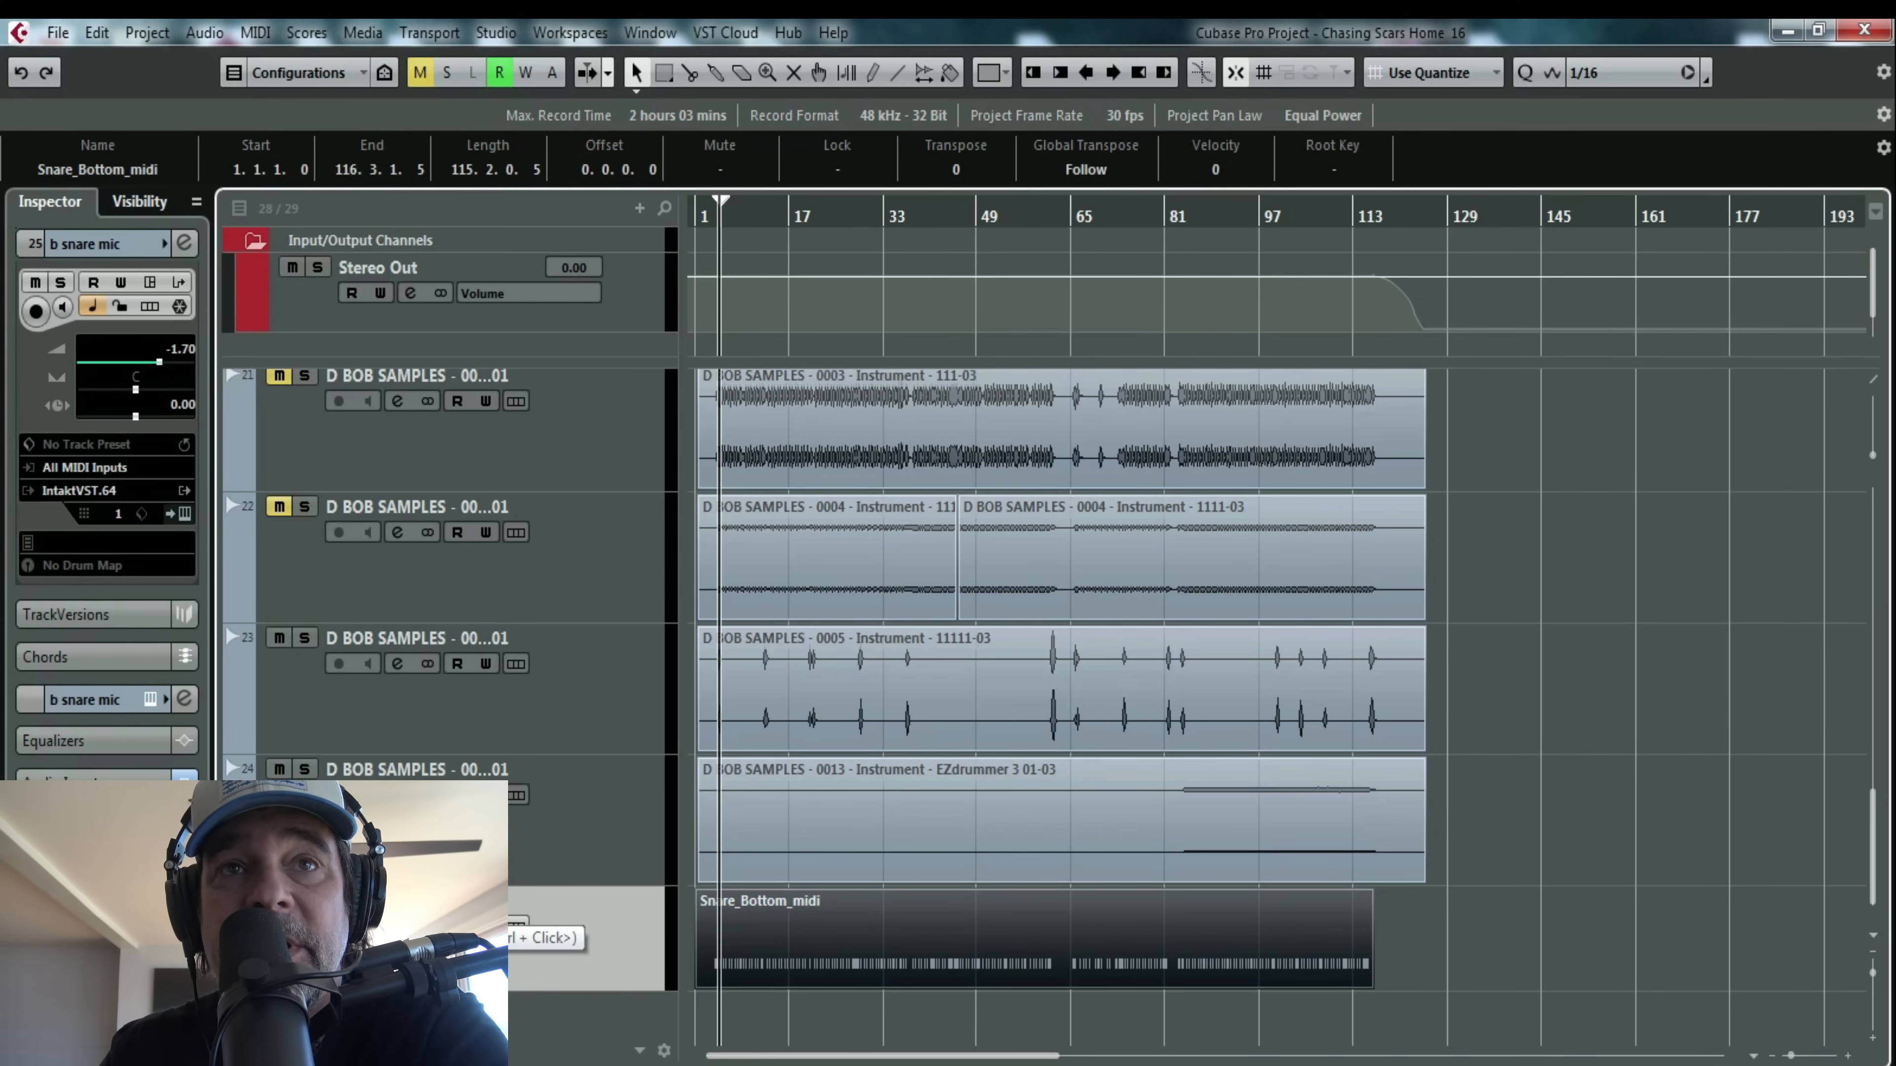
pyautogui.click(397, 926)
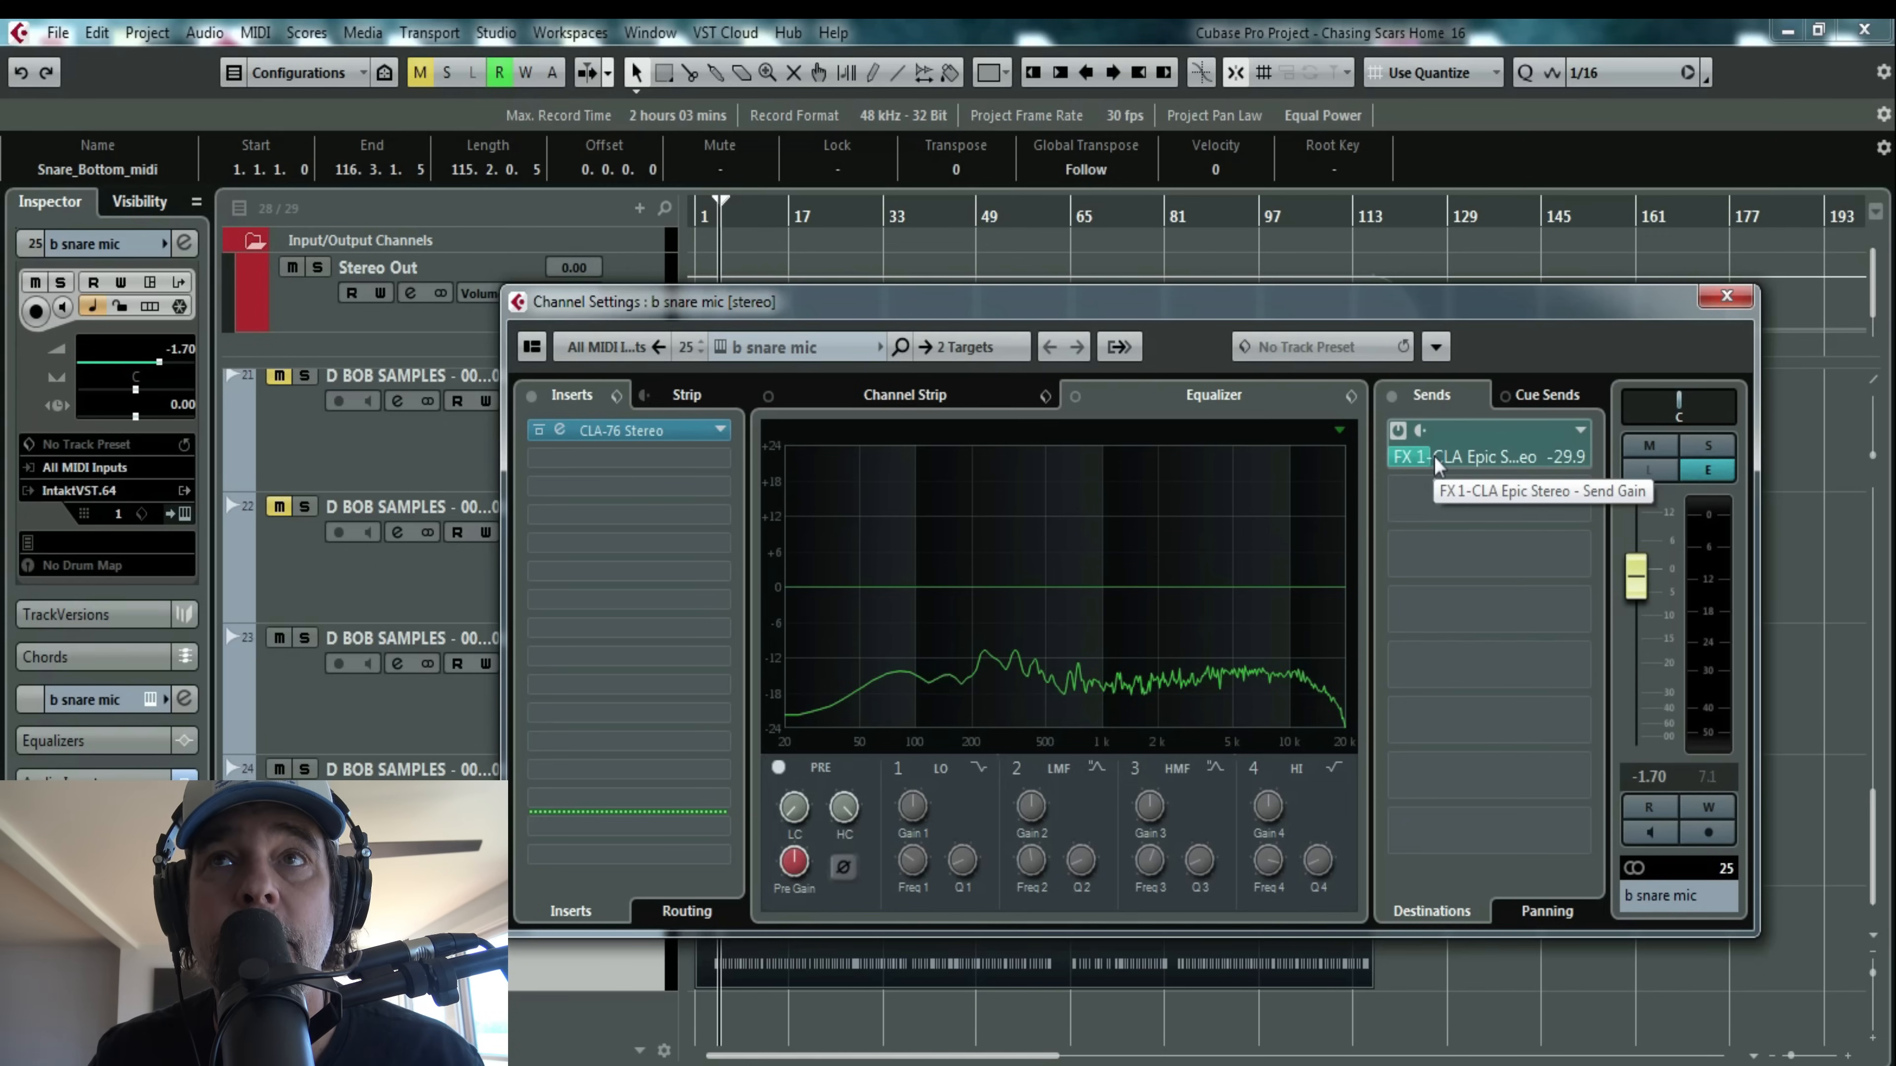
pyautogui.press('space')
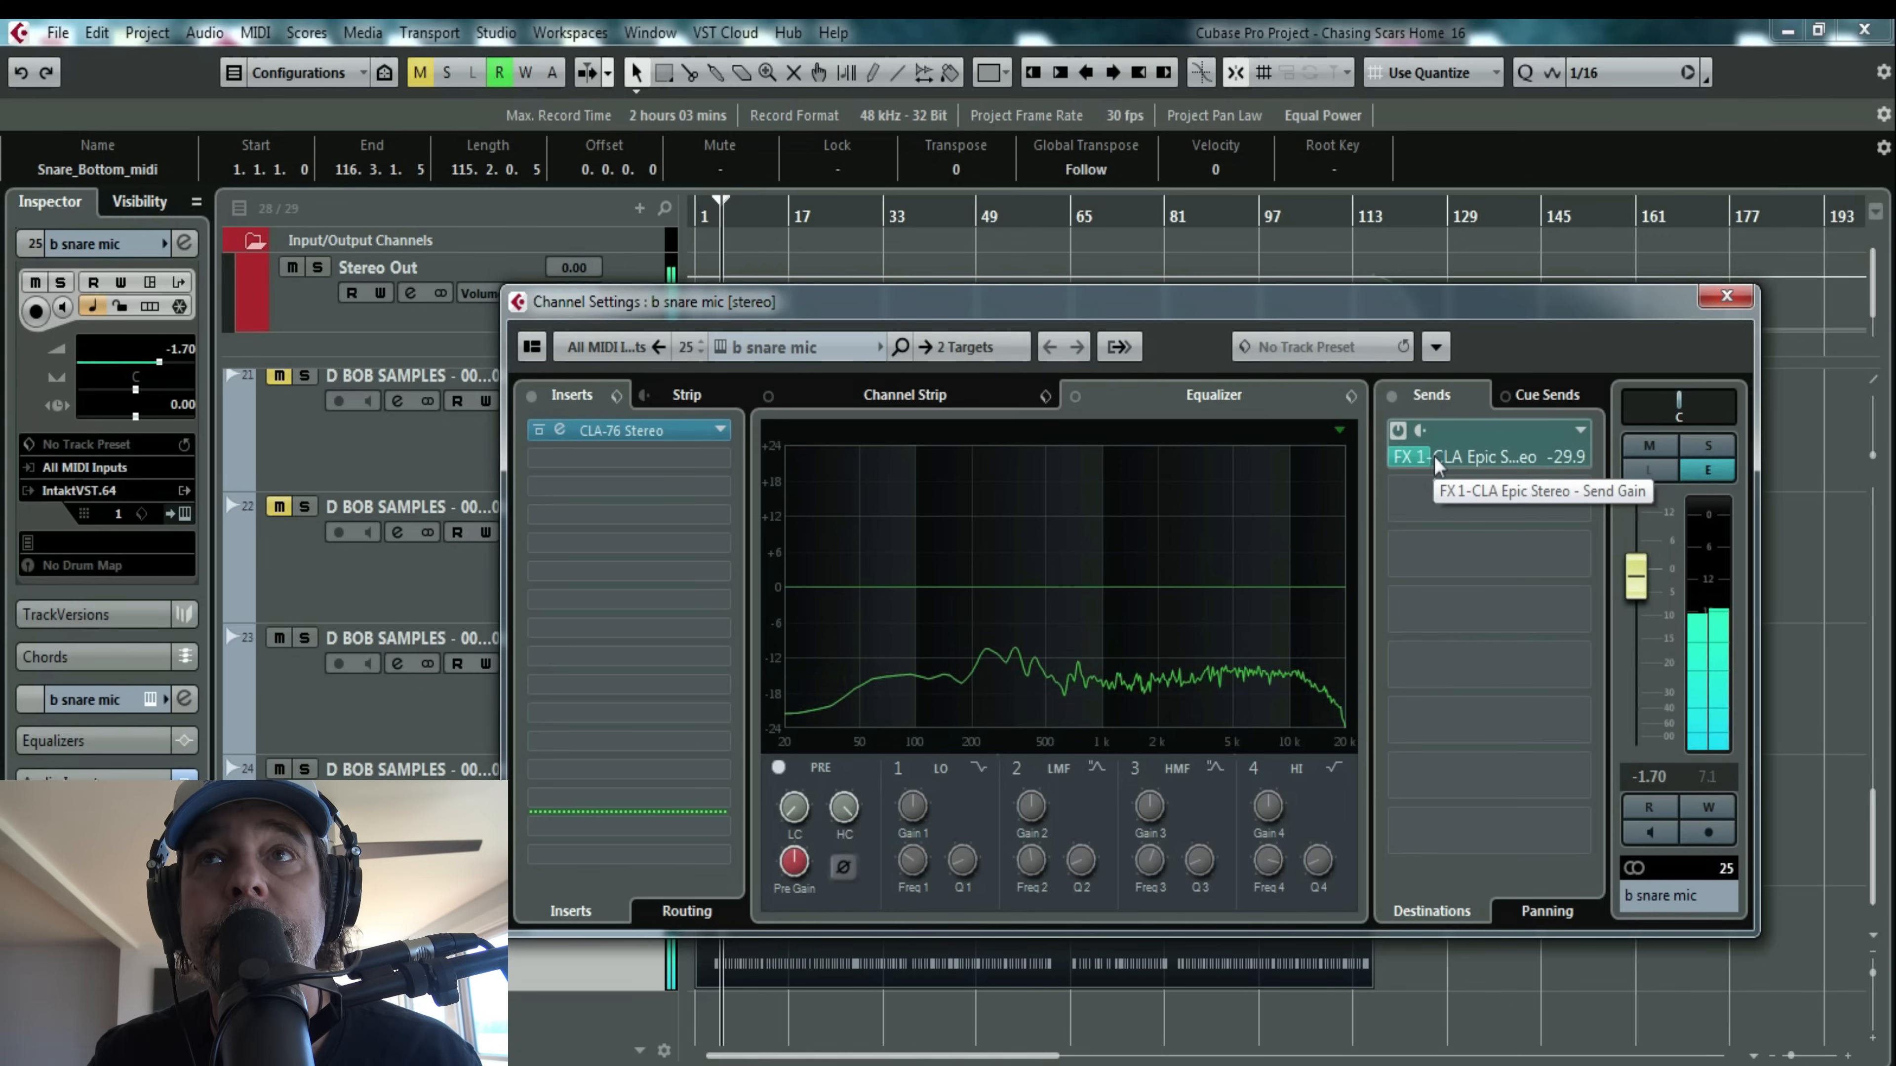
pyautogui.moveTo(1420, 459); pyautogui.dragTo(1435, 461)
pyautogui.press('space')
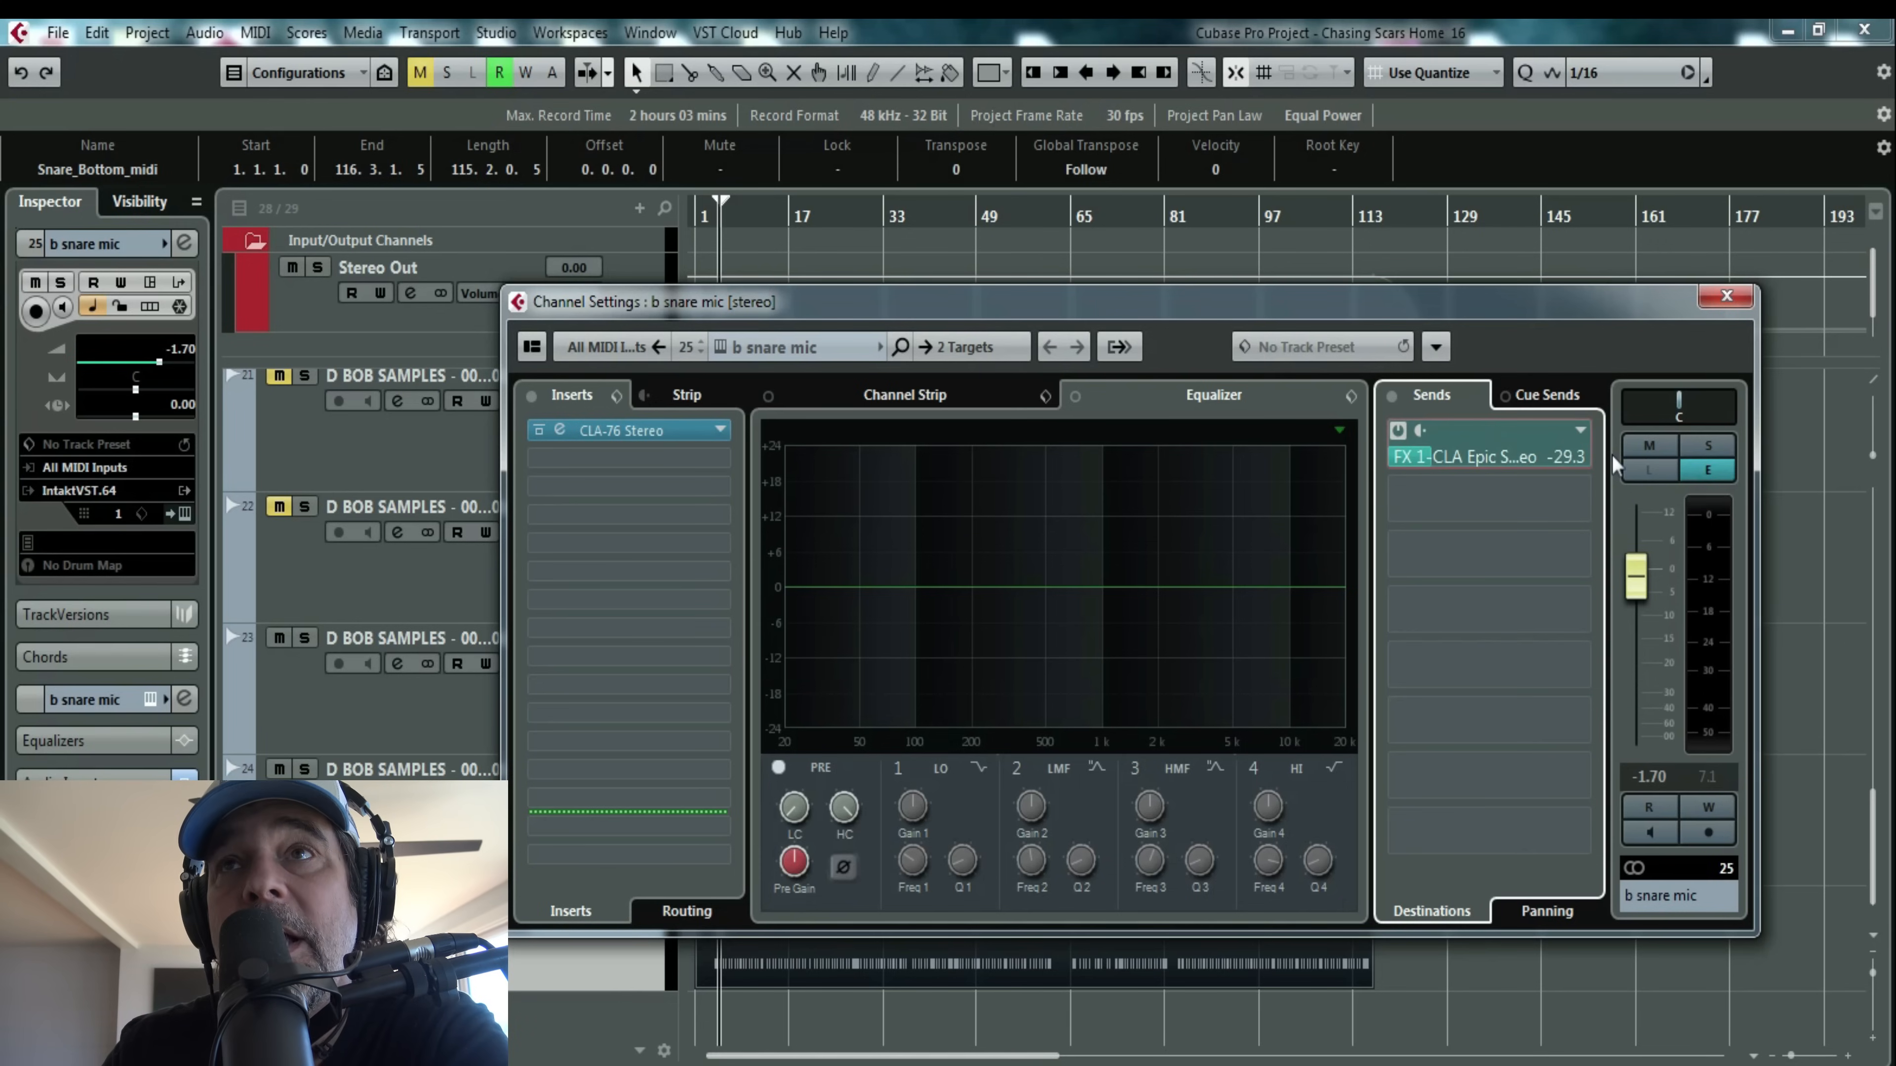
pyautogui.click(1726, 296)
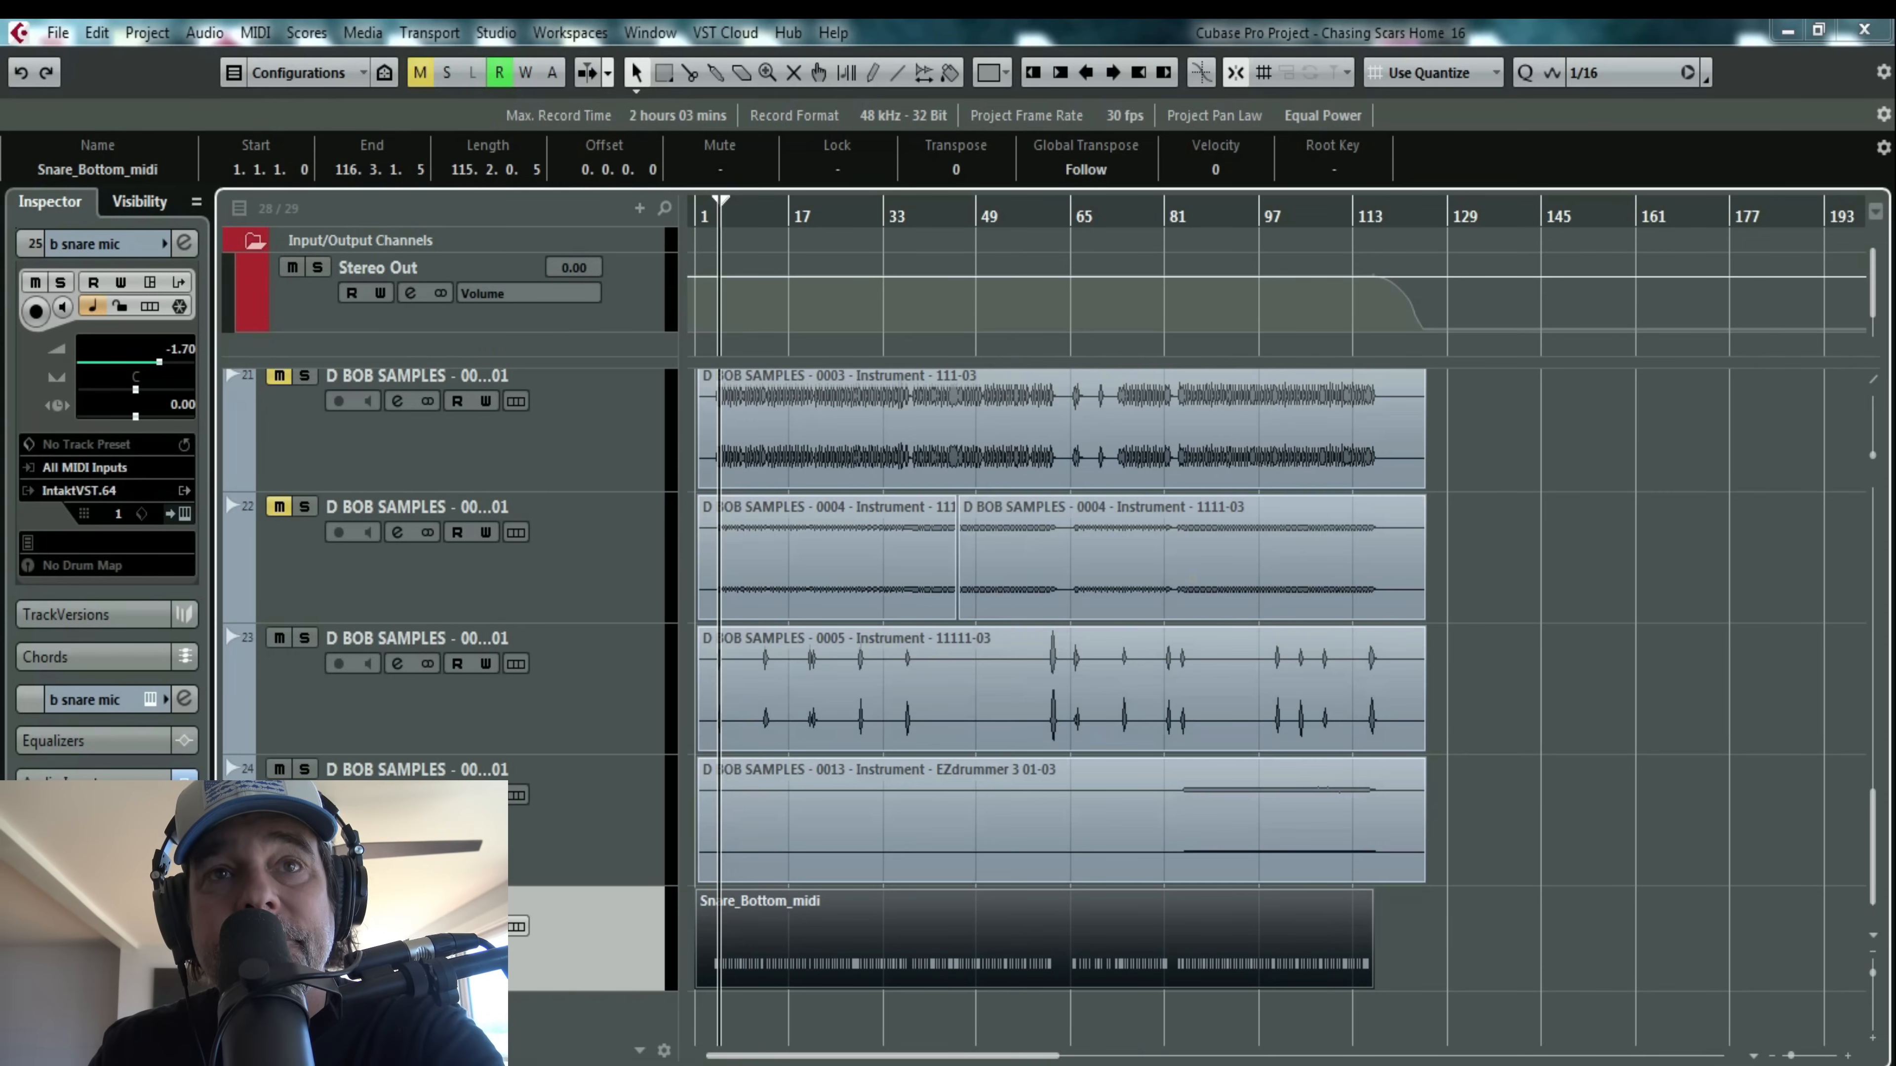
pyautogui.click(764, 956)
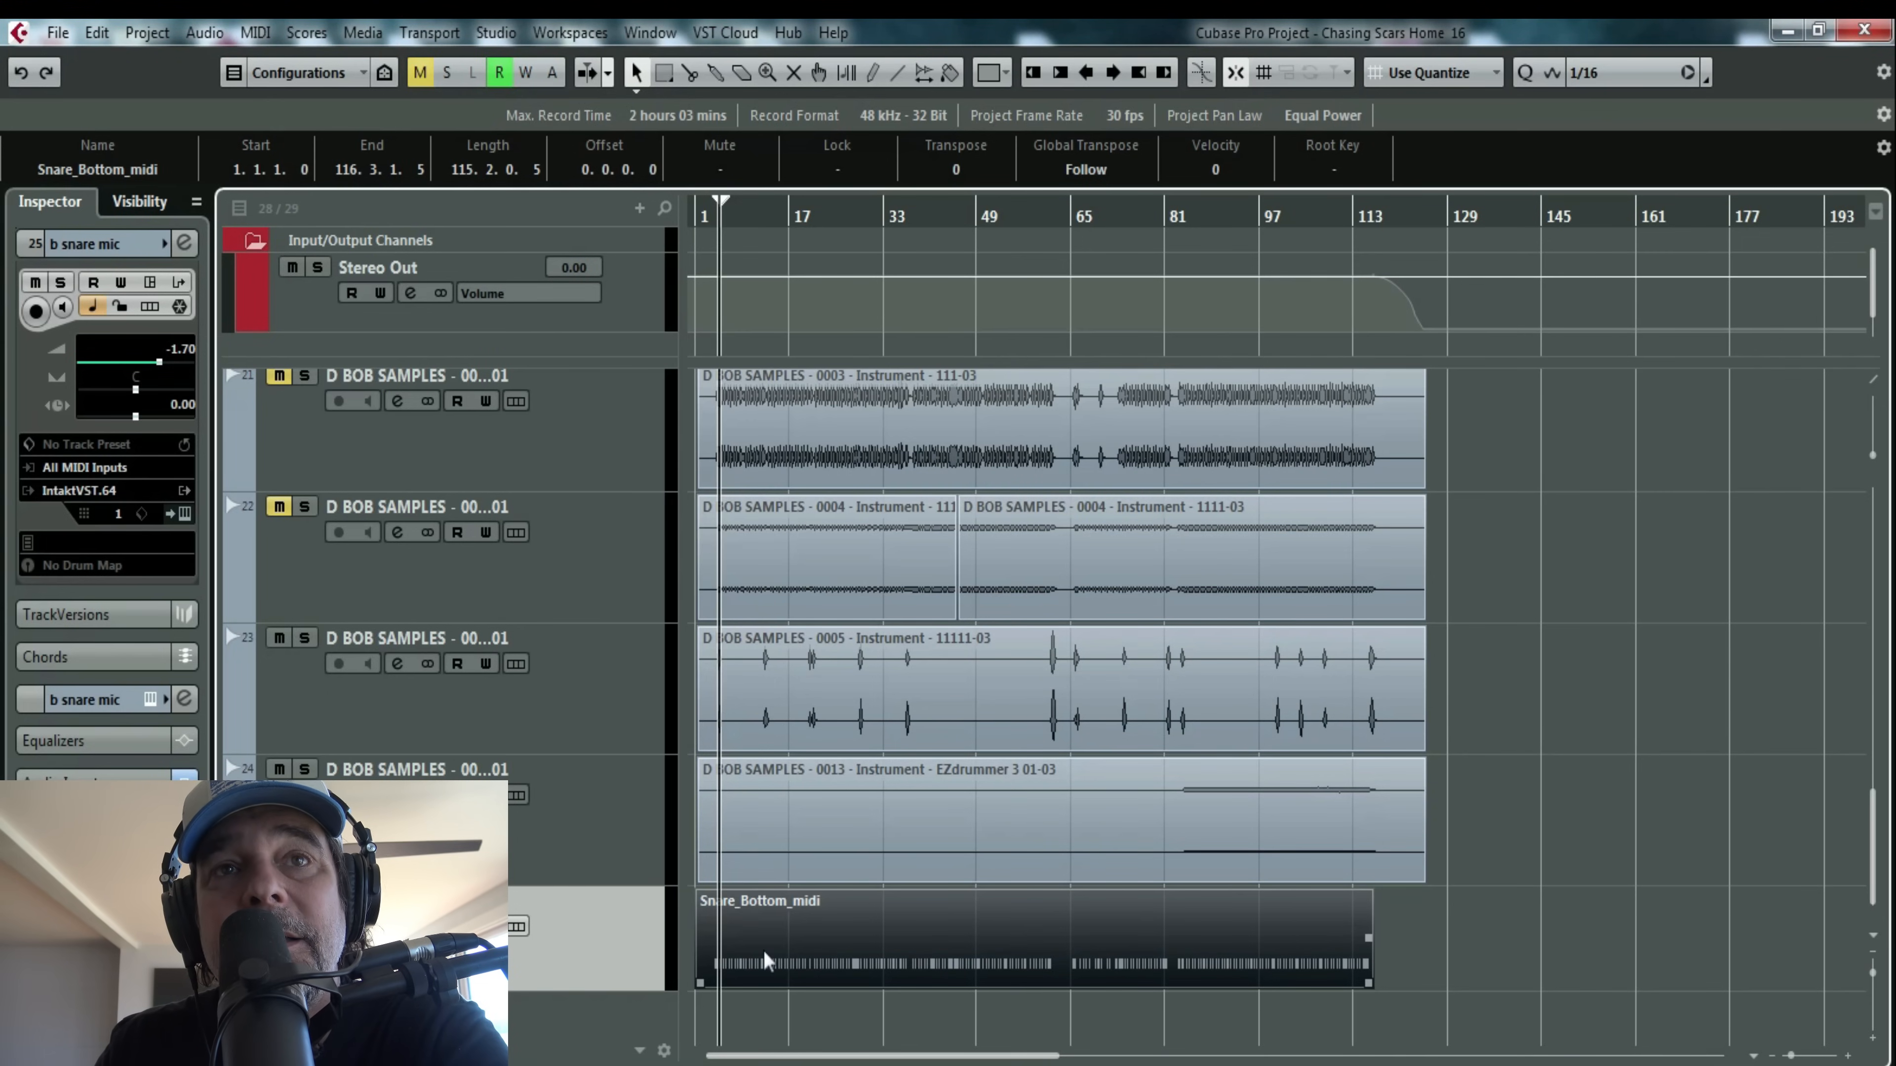
pyautogui.scroll(10, 848, 995)
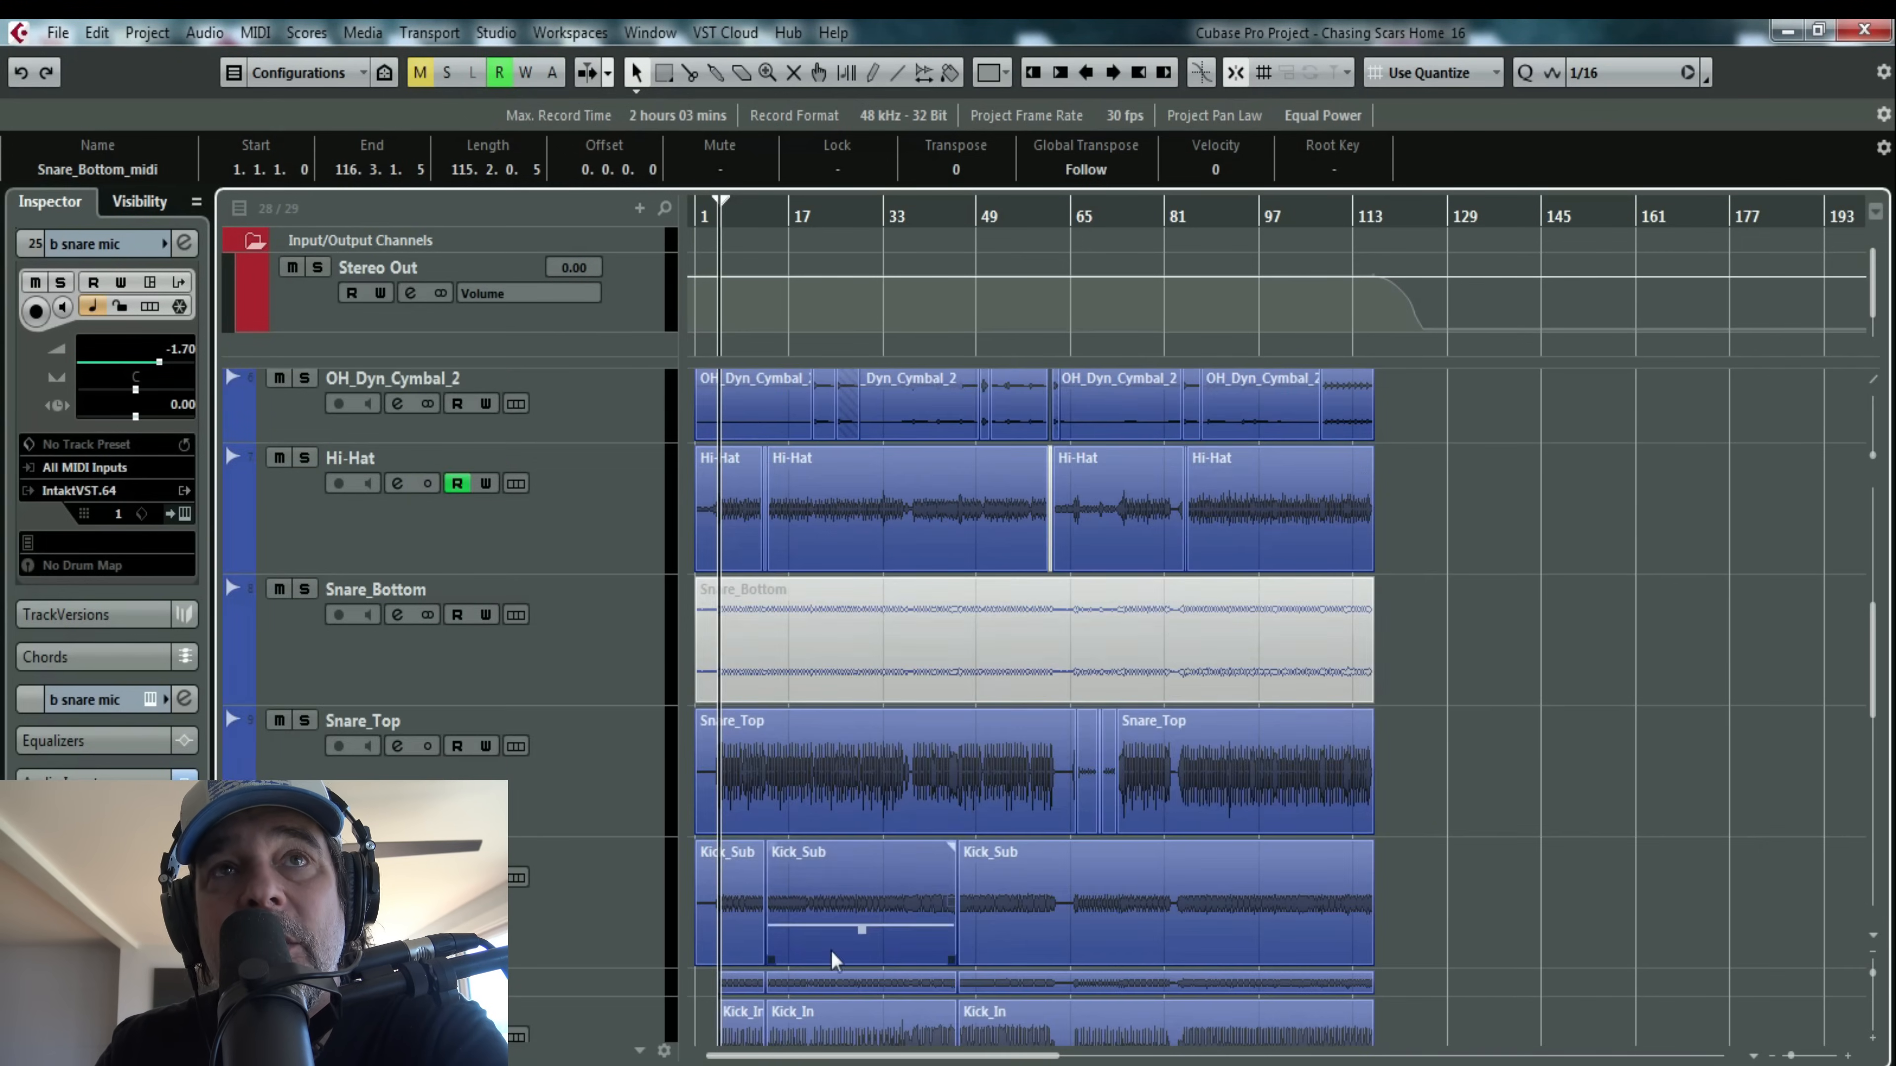
pyautogui.scroll(2, 767, 726)
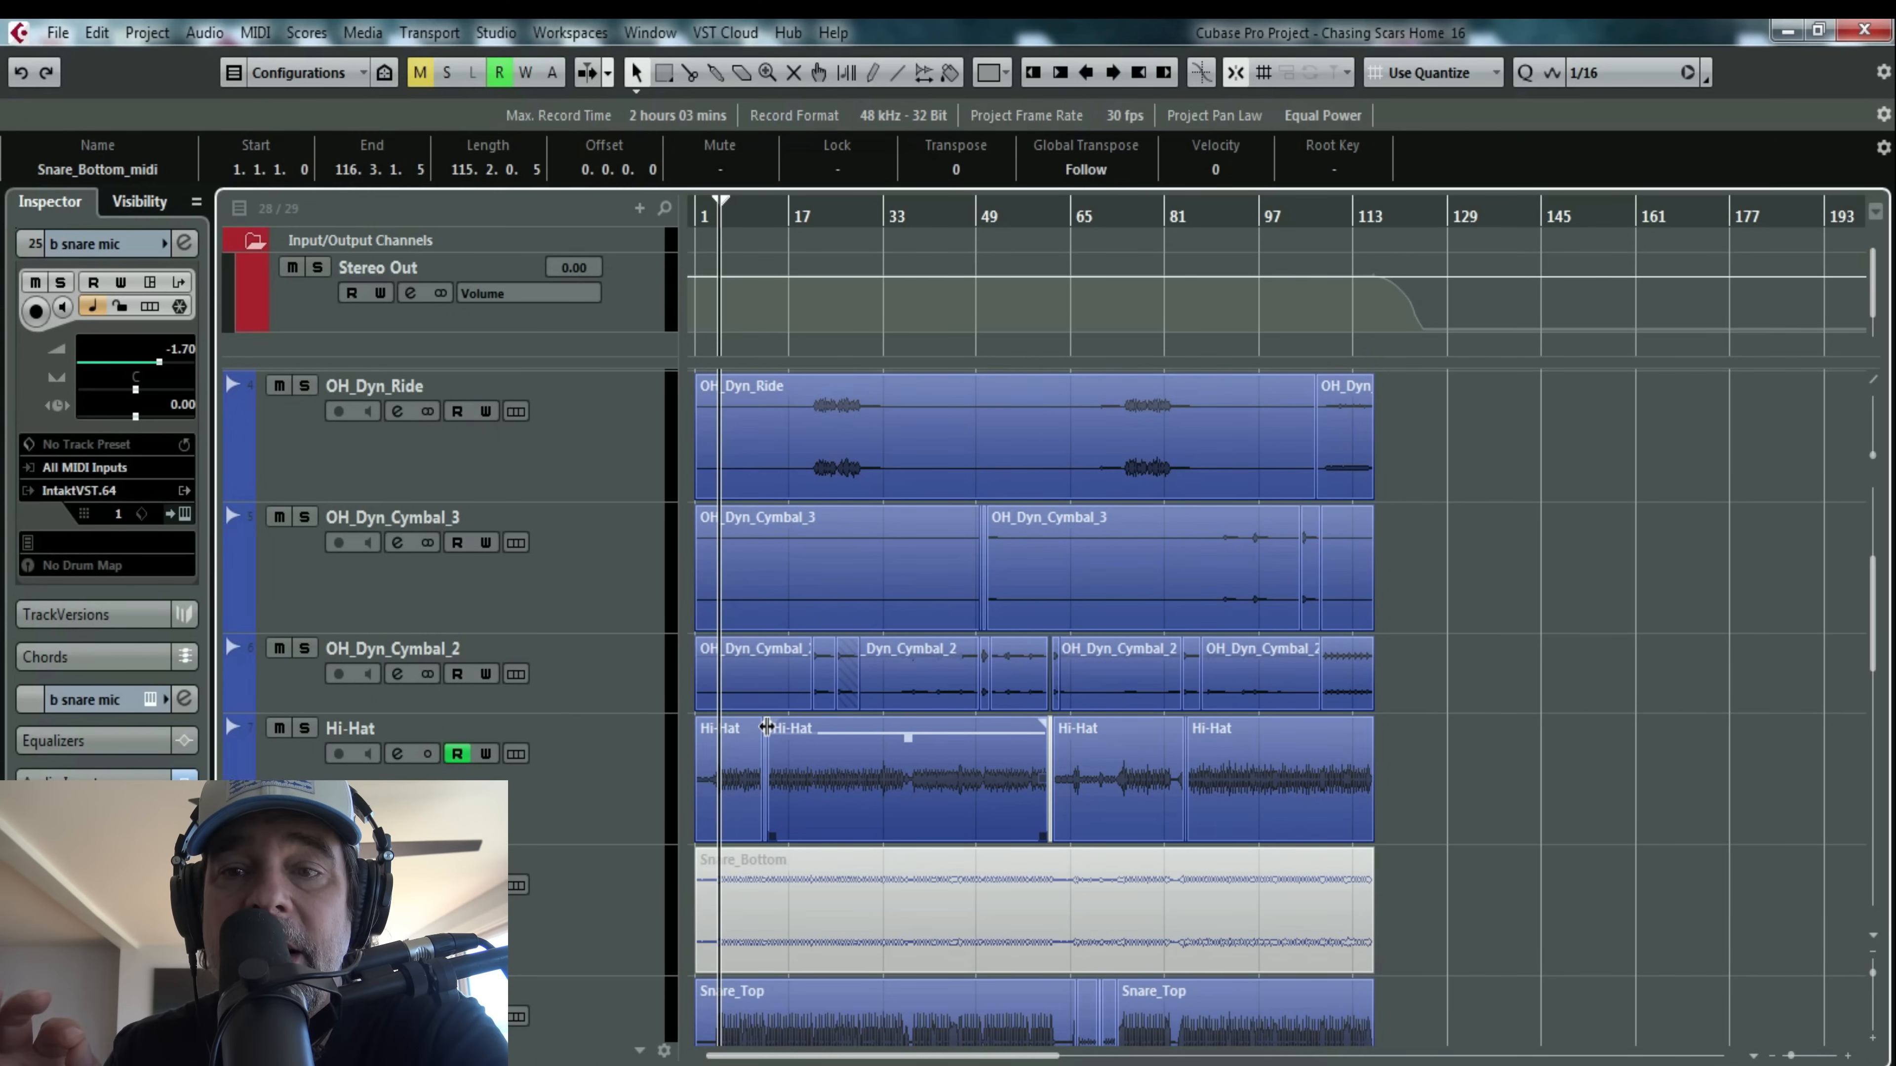